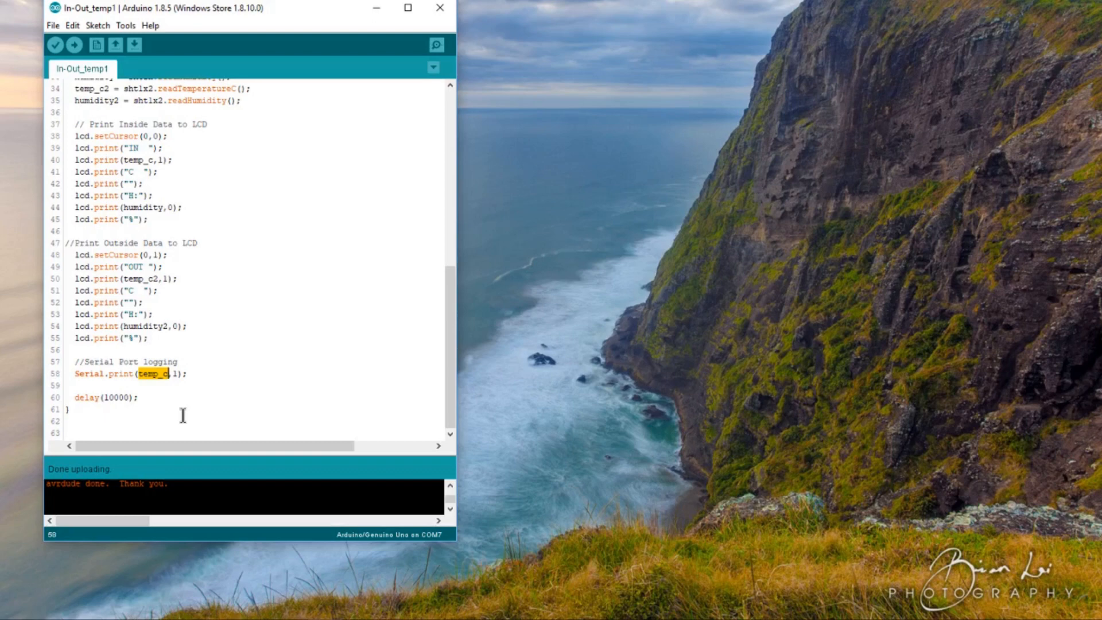
Check the temp_c variable in the sketch's serial print line and the baud rate in Serial.begin.
{"action": "double_click", "coordinate": [175, 373]}
{"action": "left_click_drag", "start_coordinate": [450, 332], "coordinate": [451, 170]}
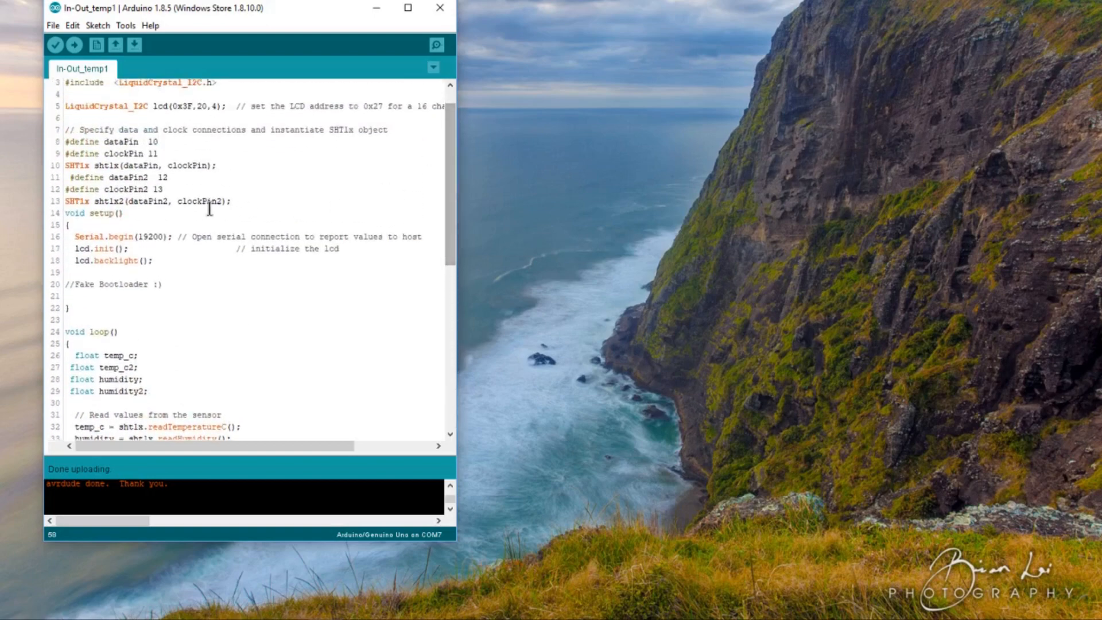
{"action": "left_click_drag", "start_coordinate": [137, 237], "coordinate": [170, 236]}
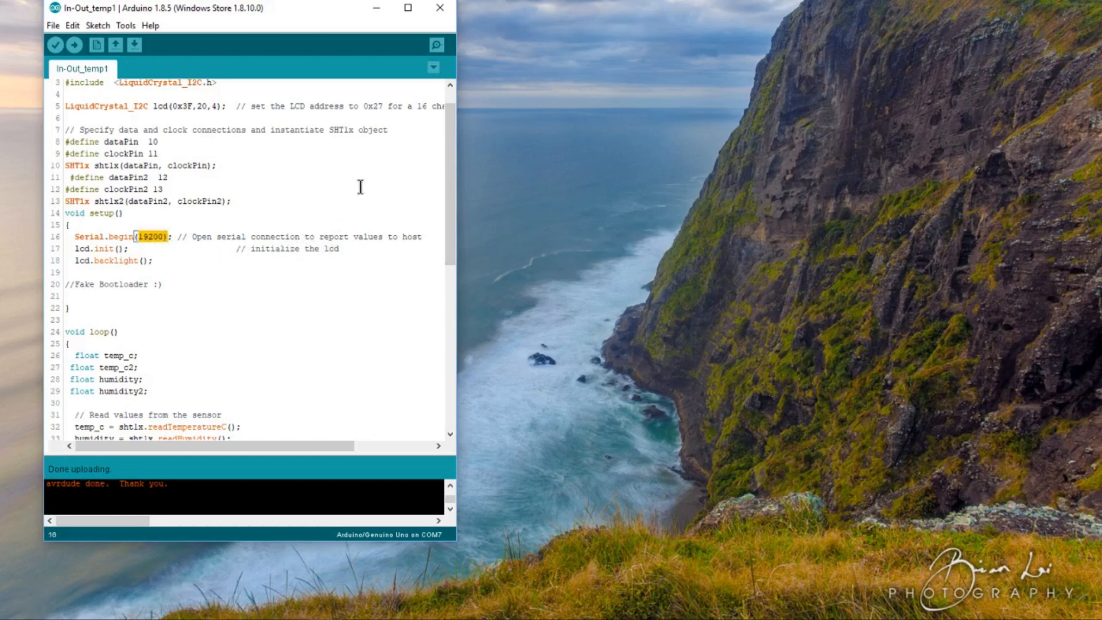
Open the Arduino serial monitor and place its window beside the sketch to watch the temperature output.
{"action": "left_click", "coordinate": [440, 46]}
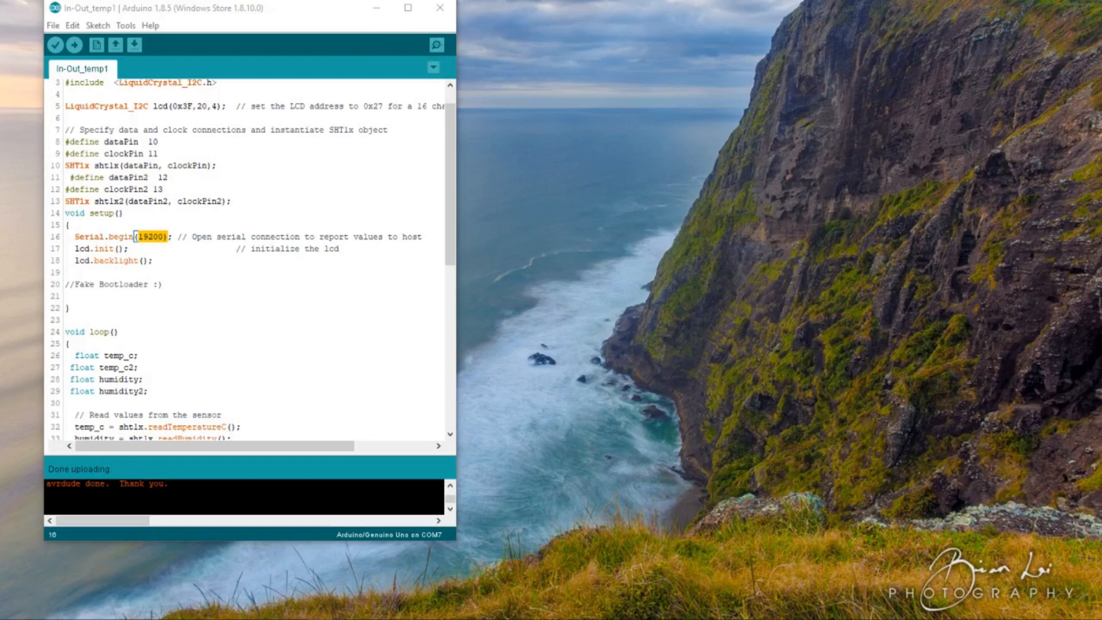
{"action": "left_click_drag", "start_coordinate": [275, 17], "coordinate": [719, 1]}
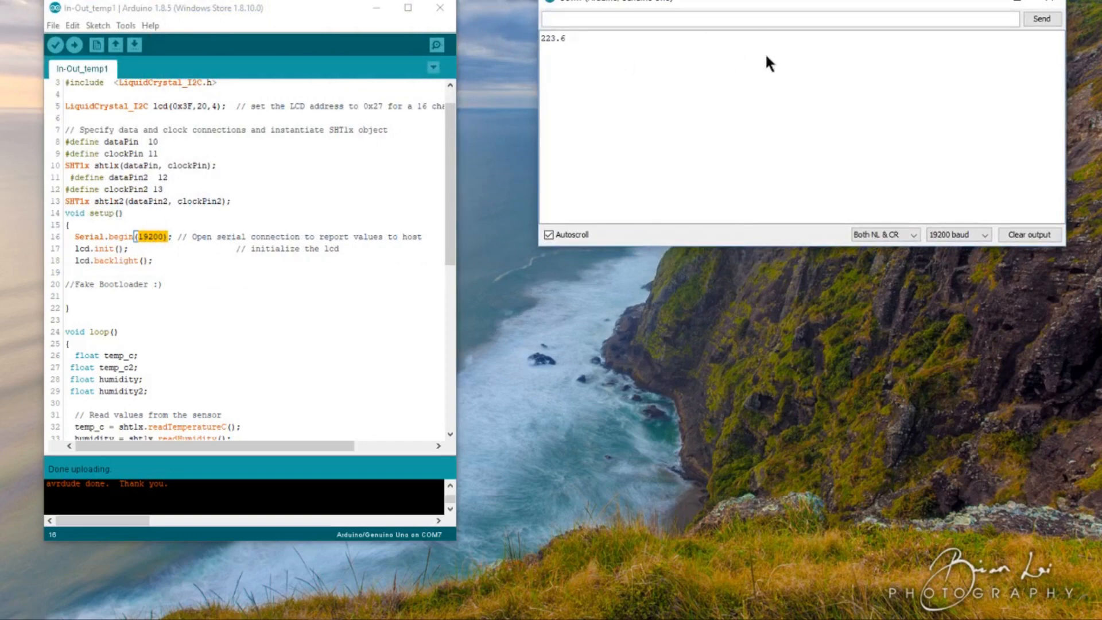
{"action": "left_click_drag", "start_coordinate": [778, 3], "coordinate": [760, 55]}
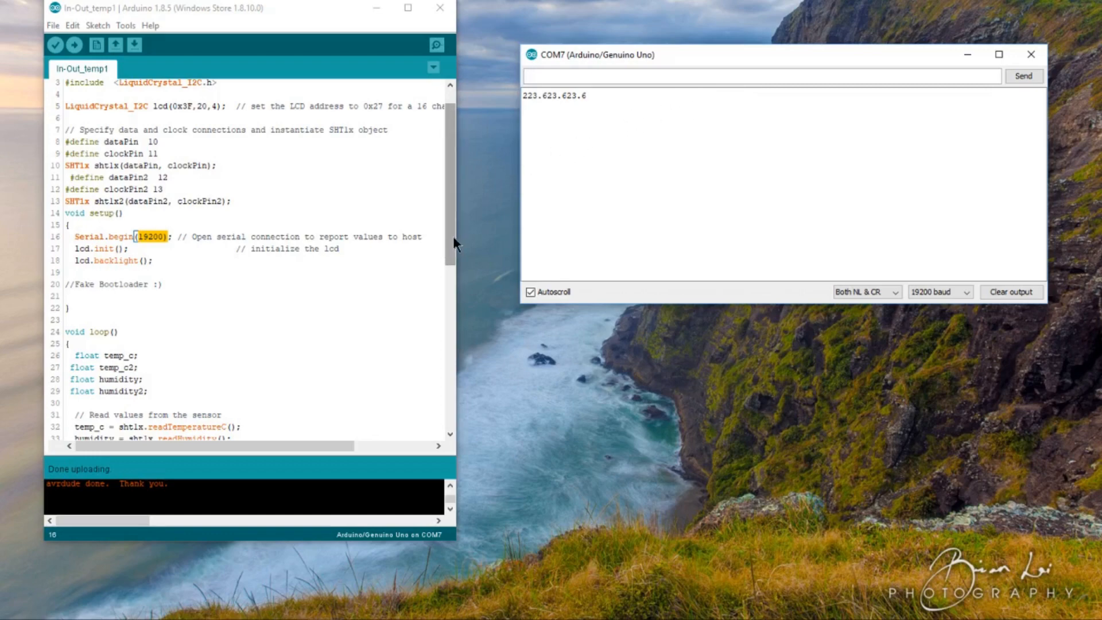
Check the delay value at the end of the sketch's loop and close the serial monitor.
{"action": "left_click_drag", "start_coordinate": [453, 236], "coordinate": [477, 400]}
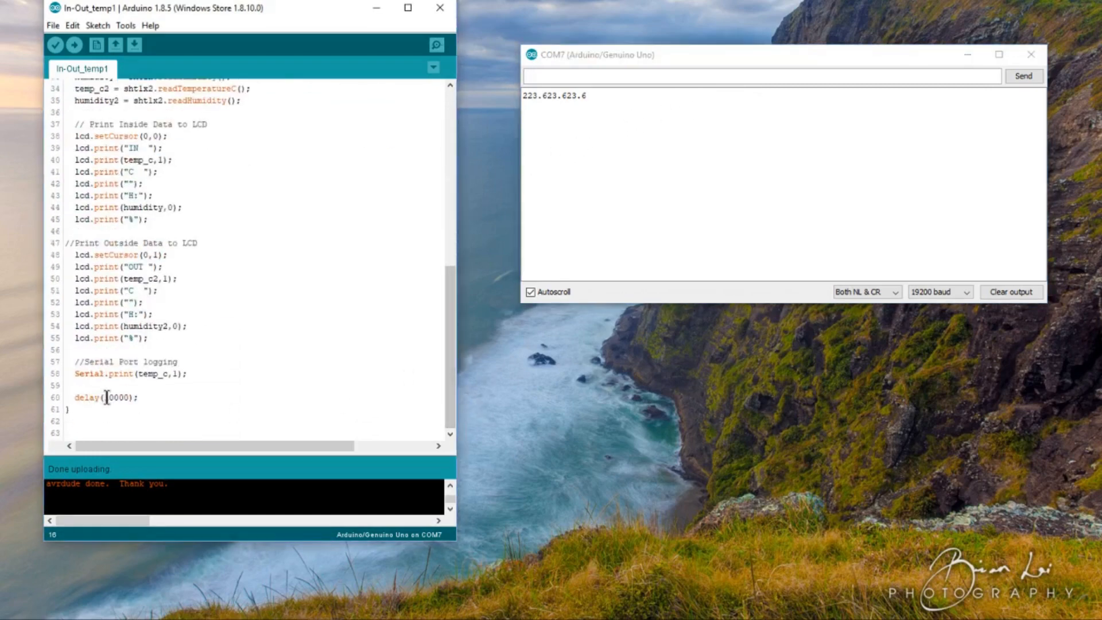
{"action": "left_click_drag", "start_coordinate": [101, 397], "coordinate": [129, 398]}
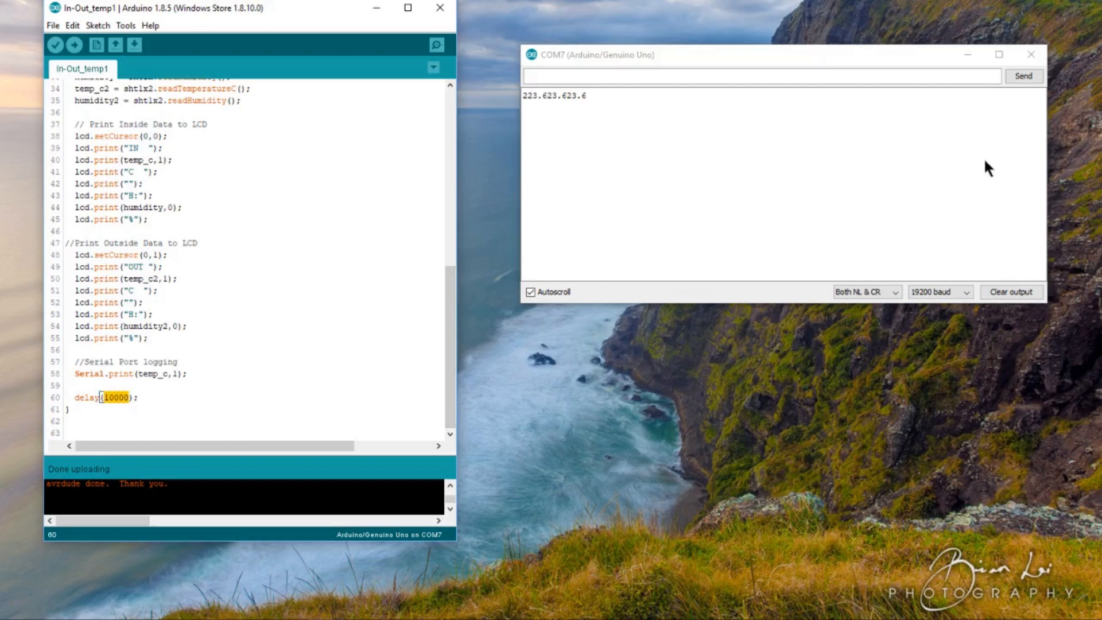
{"action": "left_click", "coordinate": [1035, 50]}
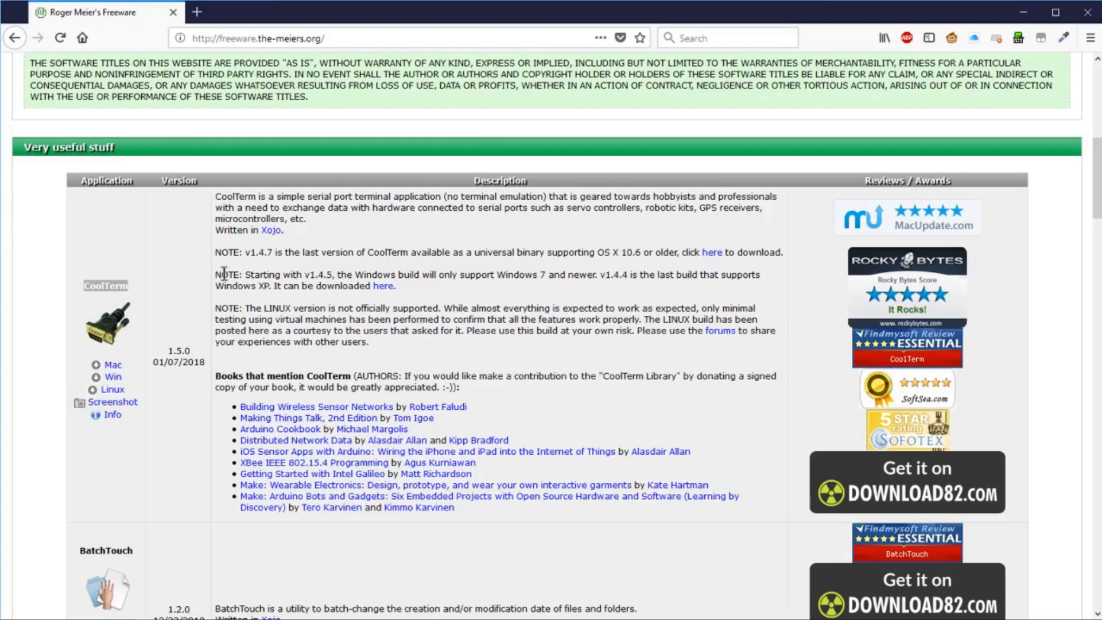
Review the CoolTerm entry and its download links on the freeware.the-meiers.org page in the browser.
{"action": "left_click", "coordinate": [375, 36]}
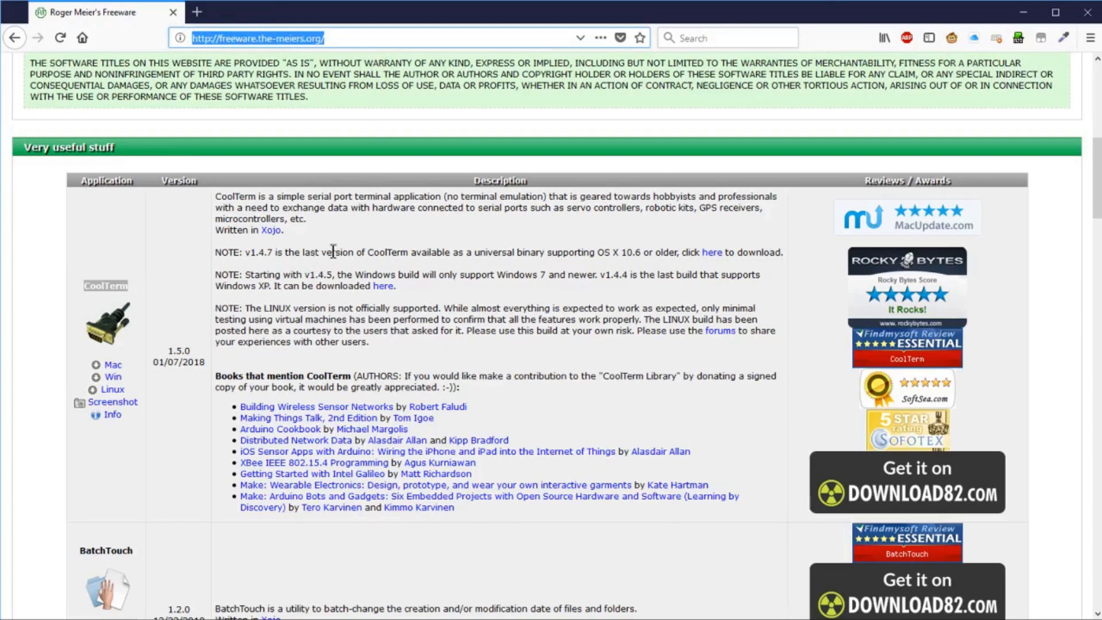
{"action": "scroll", "coordinate": [298, 184], "scroll_direction": "up", "scroll_amount": 8}
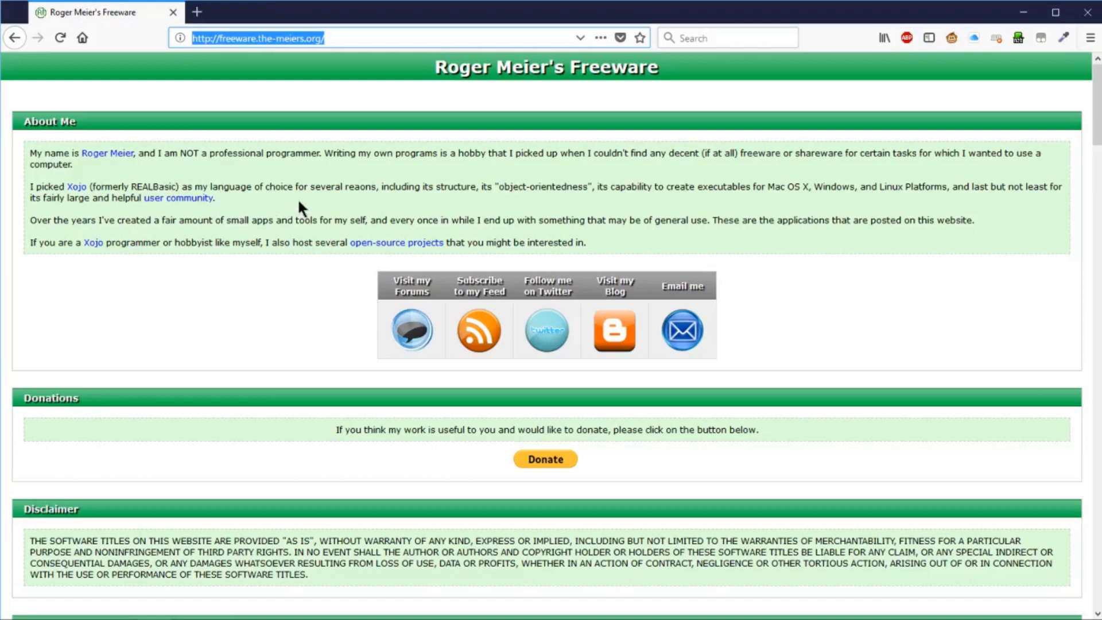
{"action": "scroll", "coordinate": [298, 202], "scroll_direction": "down", "scroll_amount": 10}
{"action": "scroll", "coordinate": [300, 203], "scroll_direction": "up", "scroll_amount": 3}
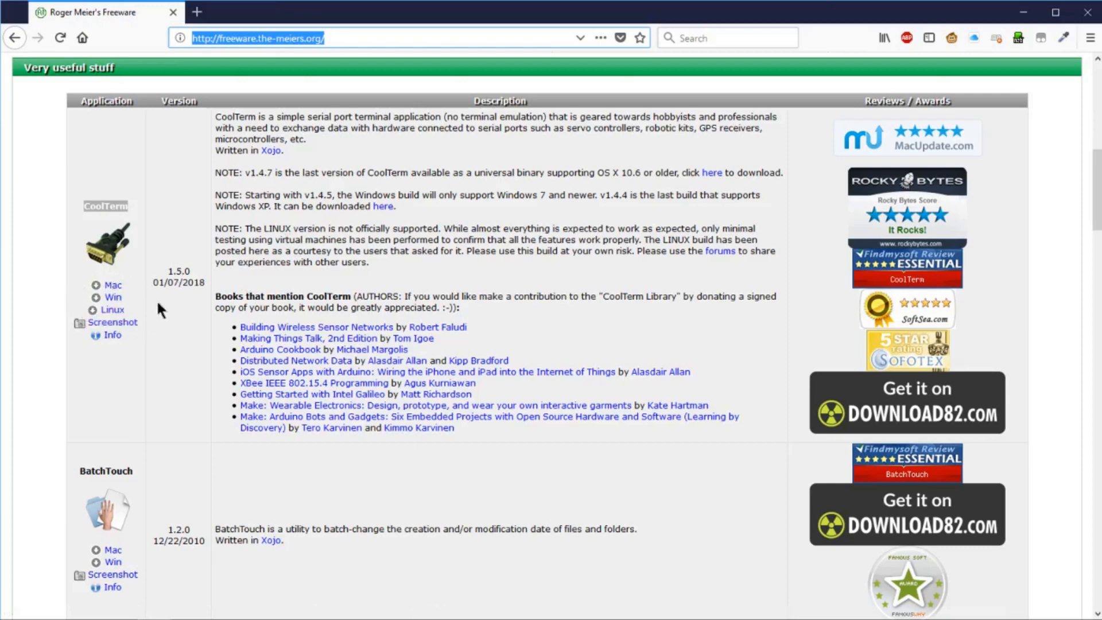
{"action": "scroll", "coordinate": [257, 315], "scroll_direction": "down", "scroll_amount": 3}
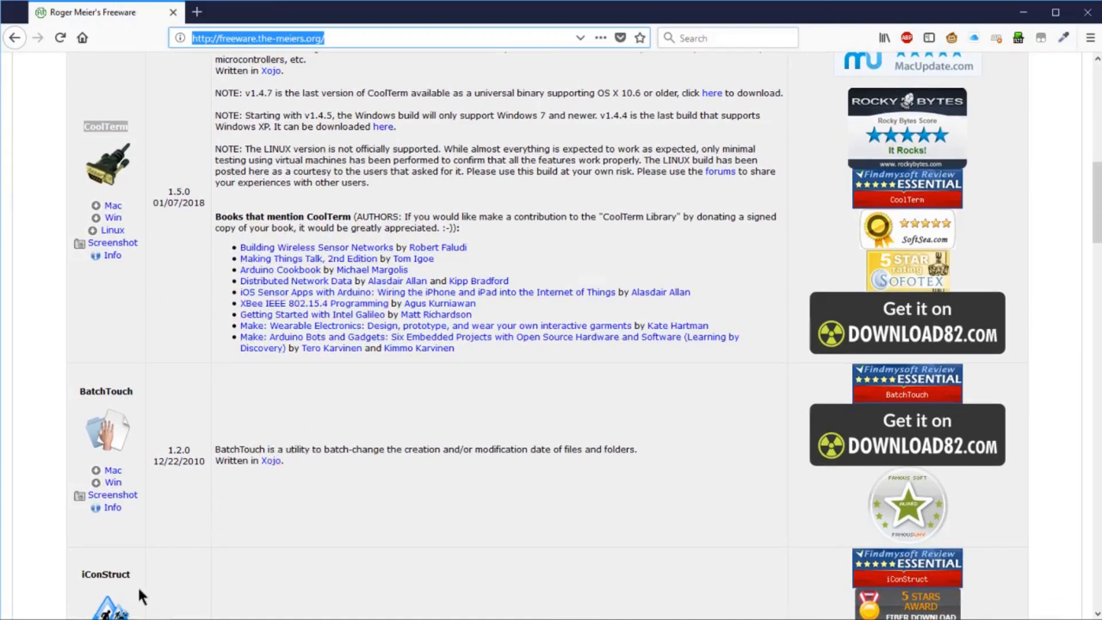
Switch to File Explorer and open temp.stc from C:\CoolTermWin\CoolTermWin\Data in CoolTerm.
{"action": "left_click", "coordinate": [119, 619]}
{"action": "left_click", "coordinate": [60, 568]}
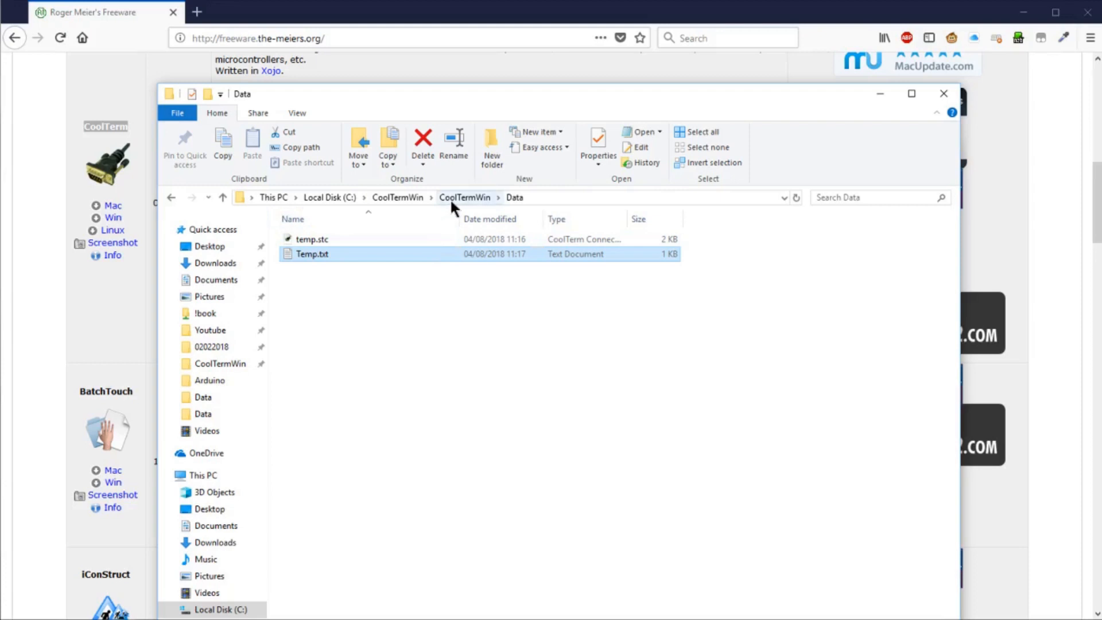
{"action": "left_click", "coordinate": [534, 197]}
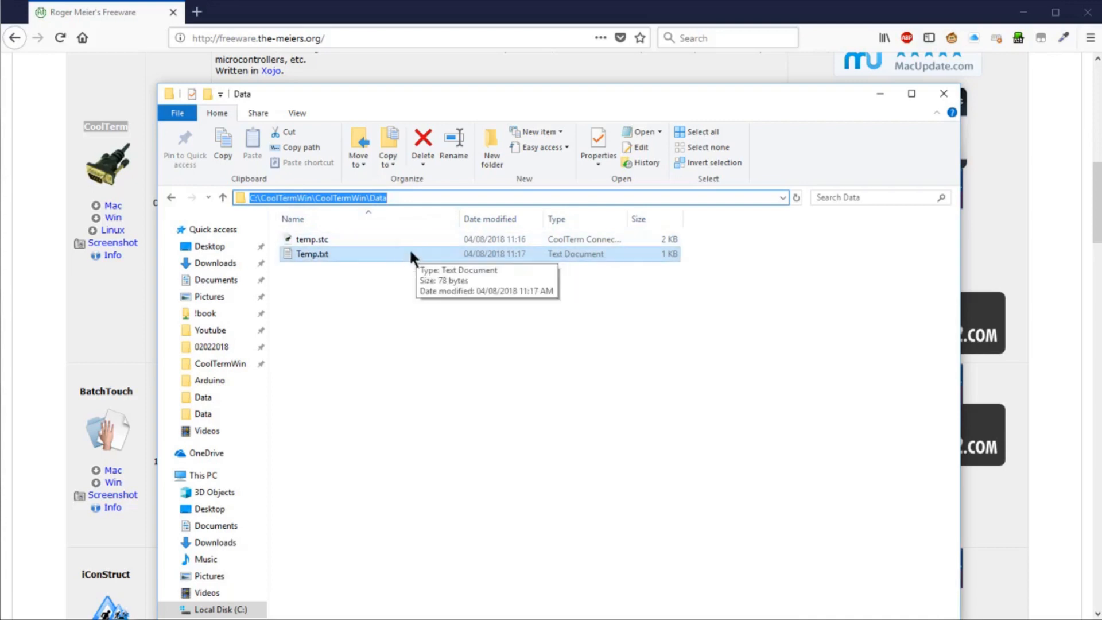
{"action": "left_click", "coordinate": [335, 239]}
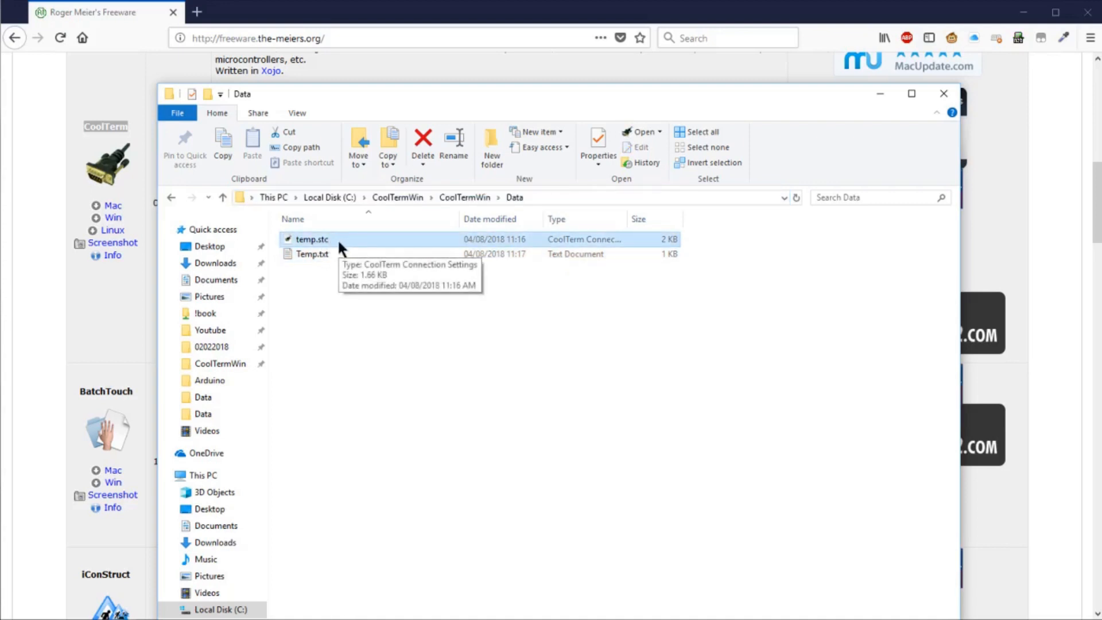
{"action": "double_click", "coordinate": [337, 239]}
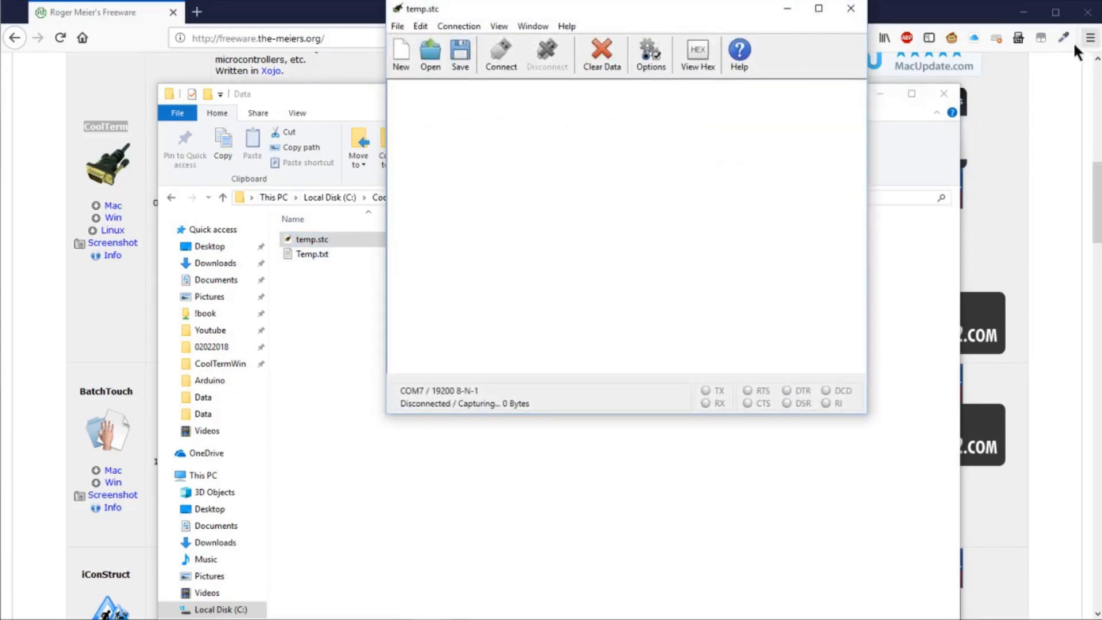
Minimize the browser and File Explorer, place CoolTerm beside the sketch, and connect it to the serial port.
{"action": "left_click", "coordinate": [1019, 17]}
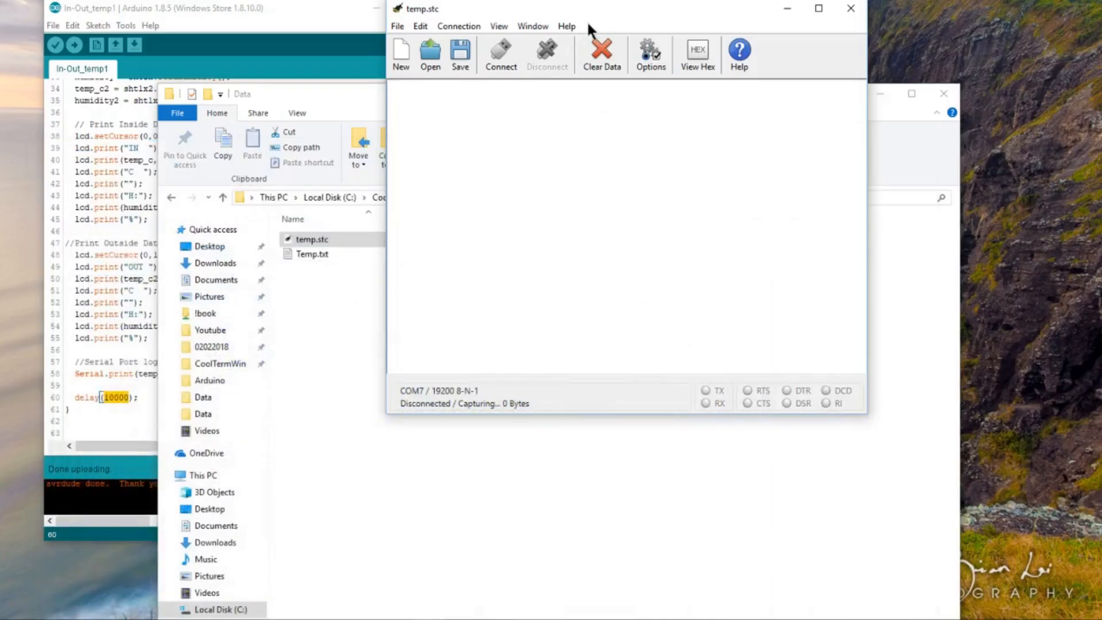
{"action": "left_click_drag", "start_coordinate": [606, 8], "coordinate": [796, 16]}
{"action": "left_click", "coordinate": [881, 92]}
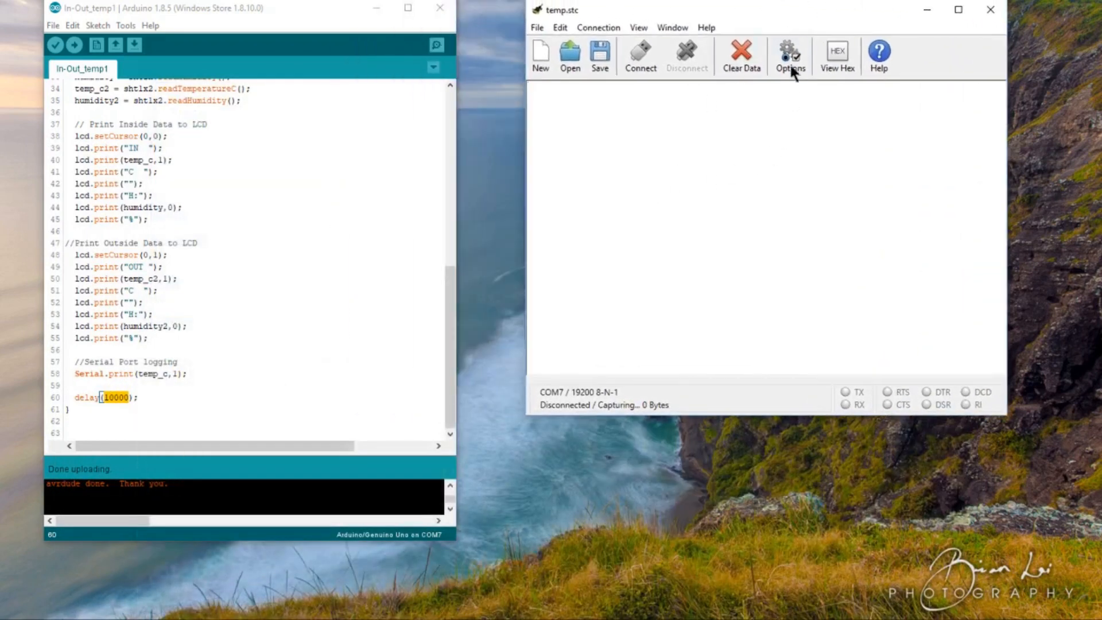
{"action": "left_click", "coordinate": [638, 61]}
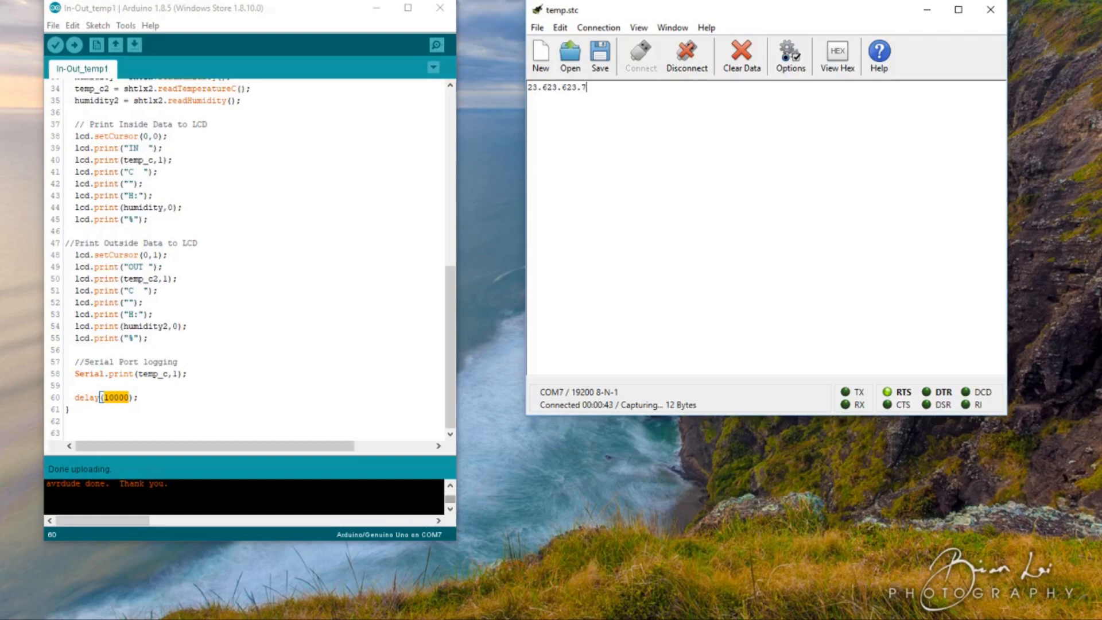
Open Temp.txt from the Data folder to check the timestamped temperature log, then close it and minimize File Explorer.
{"action": "left_click", "coordinate": [130, 556]}
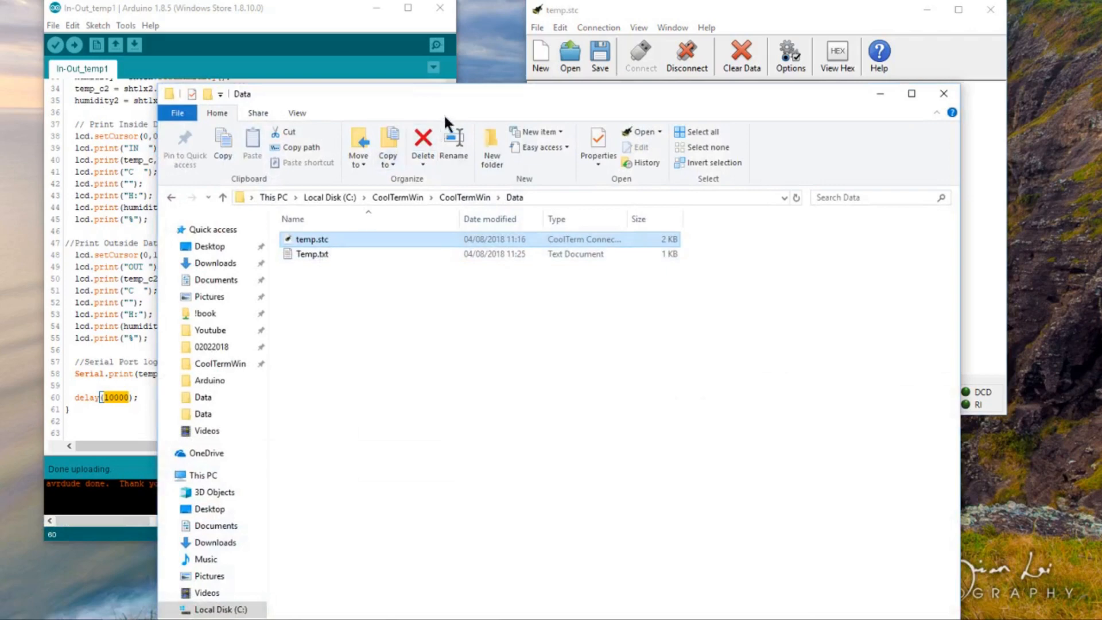
{"action": "left_click_drag", "start_coordinate": [453, 100], "coordinate": [488, 88]}
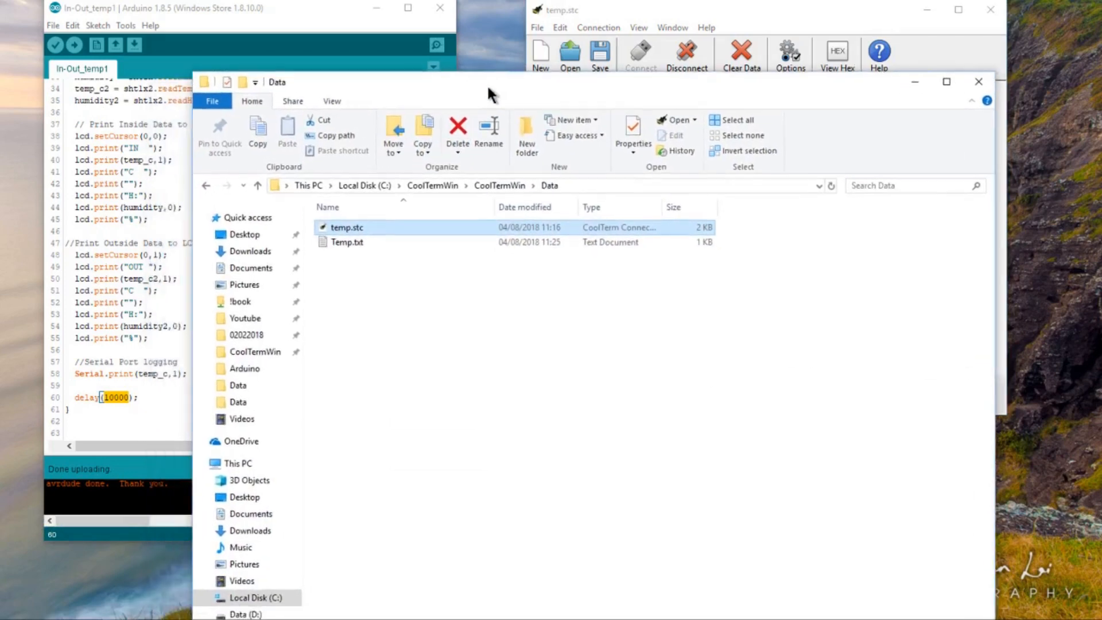
{"action": "double_click", "coordinate": [354, 243]}
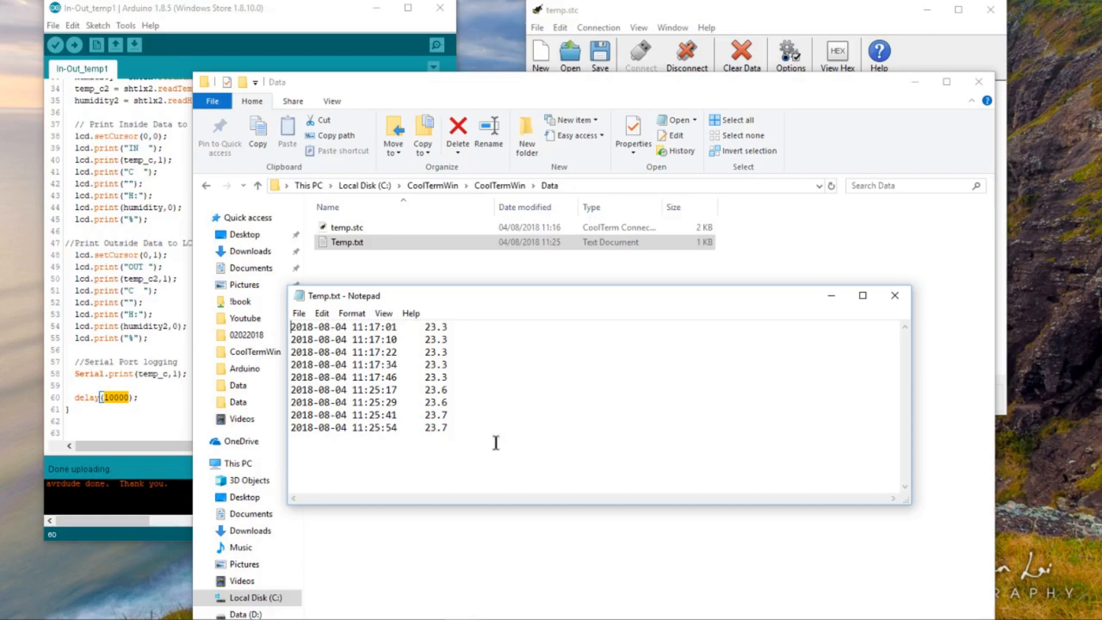
{"action": "left_click_drag", "start_coordinate": [374, 427], "coordinate": [465, 428]}
{"action": "left_click", "coordinate": [408, 429]}
{"action": "left_click", "coordinate": [901, 295]}
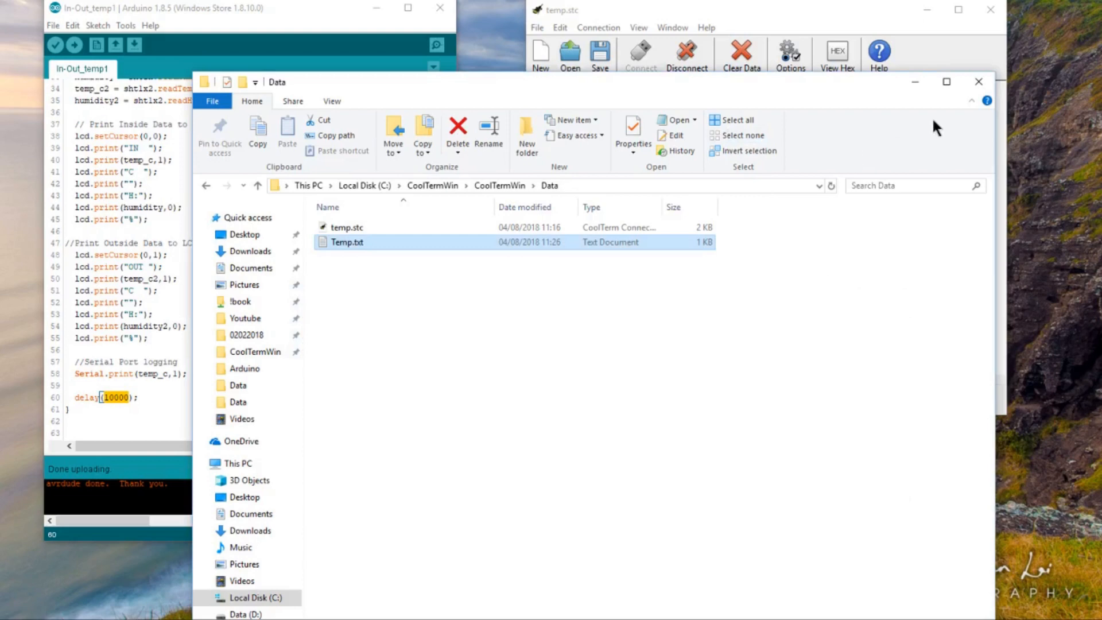
{"action": "left_click", "coordinate": [916, 81]}
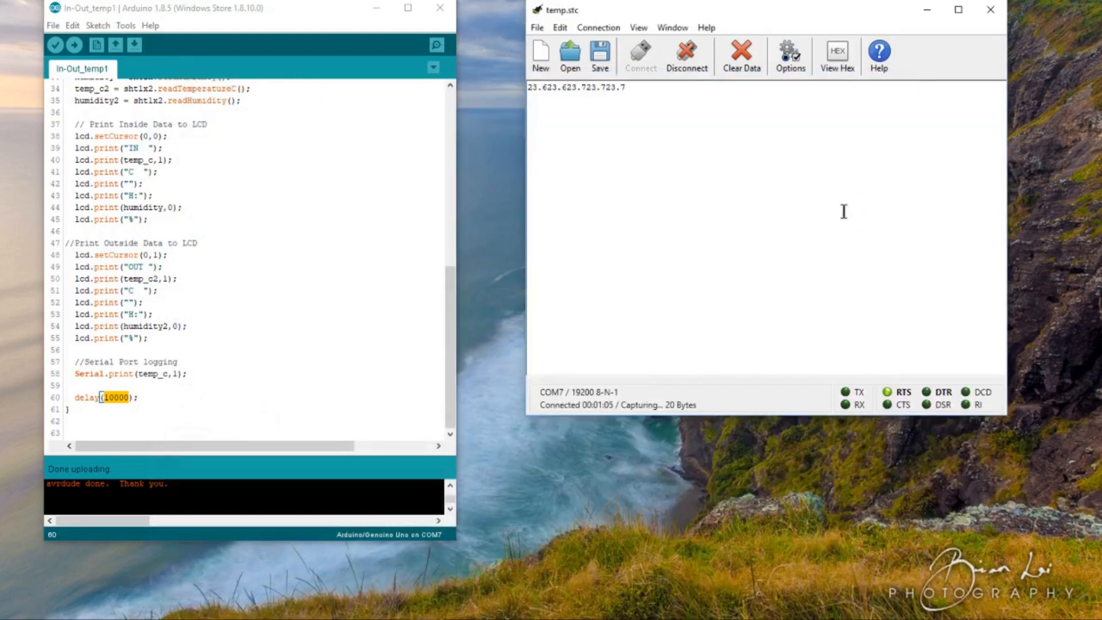
Open CoolTerm's connection options and compare the serial port baud rate with the Serial.begin value in the sketch.
{"action": "left_click", "coordinate": [789, 55]}
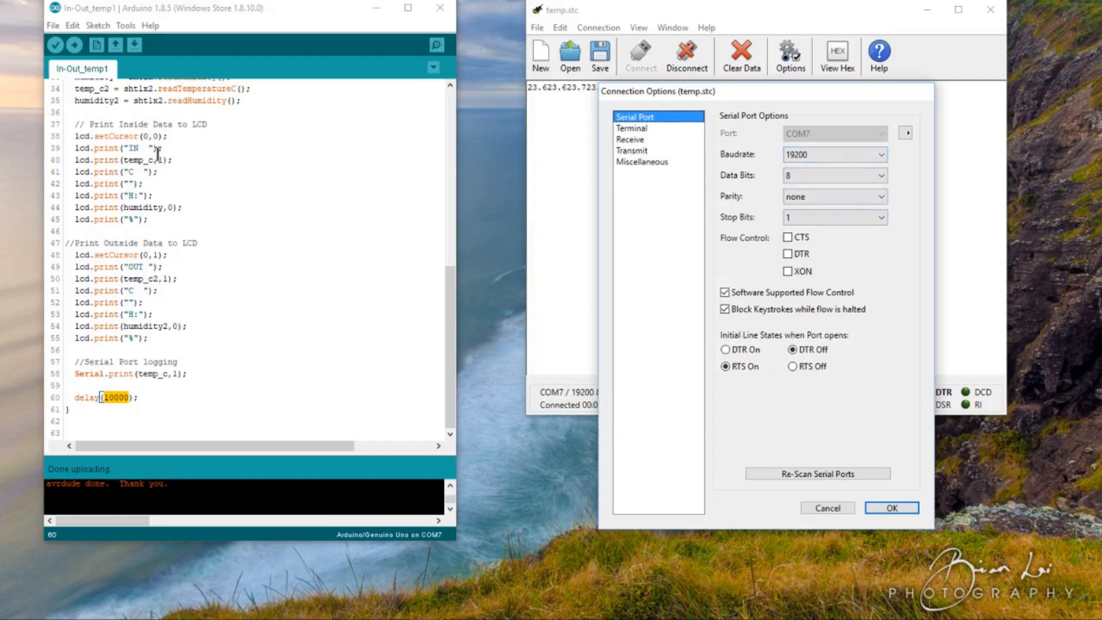
{"action": "left_click", "coordinate": [240, 195]}
{"action": "scroll", "coordinate": [235, 196], "scroll_direction": "up", "scroll_amount": 11}
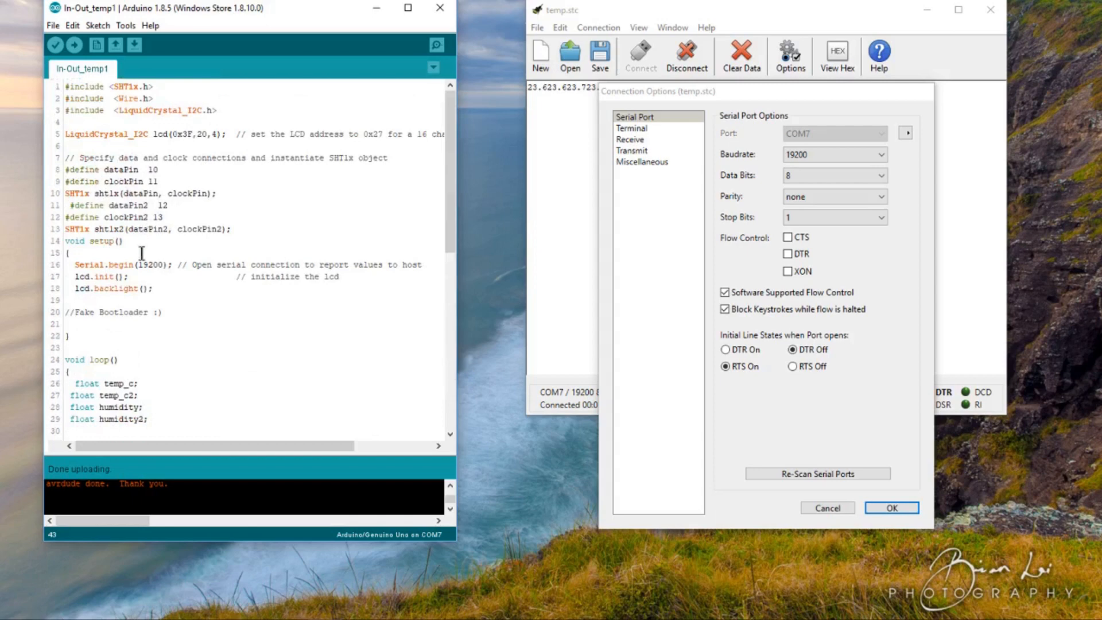
{"action": "left_click_drag", "start_coordinate": [138, 265], "coordinate": [155, 265]}
Review the Terminal and Receive options, including the capture file location and the auto capture file name.
{"action": "left_click", "coordinate": [643, 128]}
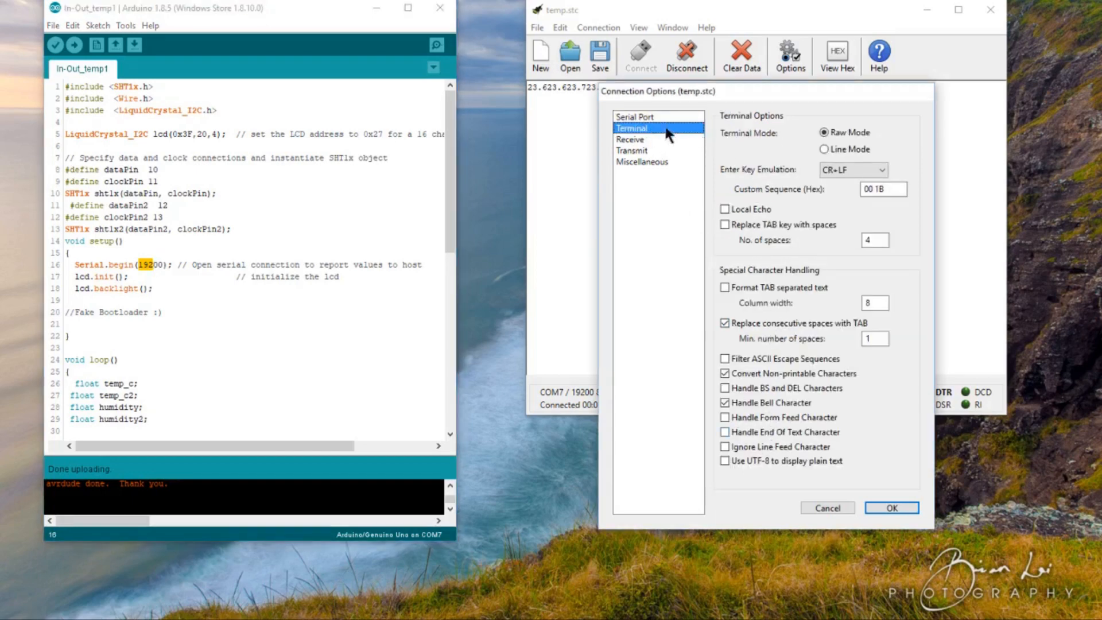
{"action": "left_click", "coordinate": [635, 139]}
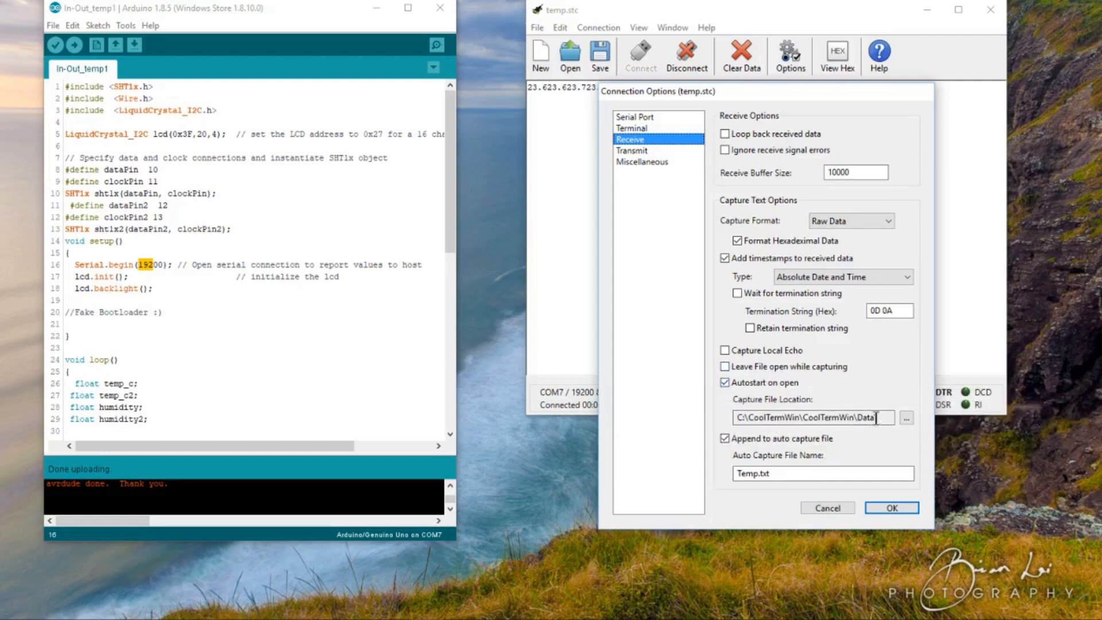
{"action": "left_click_drag", "start_coordinate": [876, 418], "coordinate": [713, 413]}
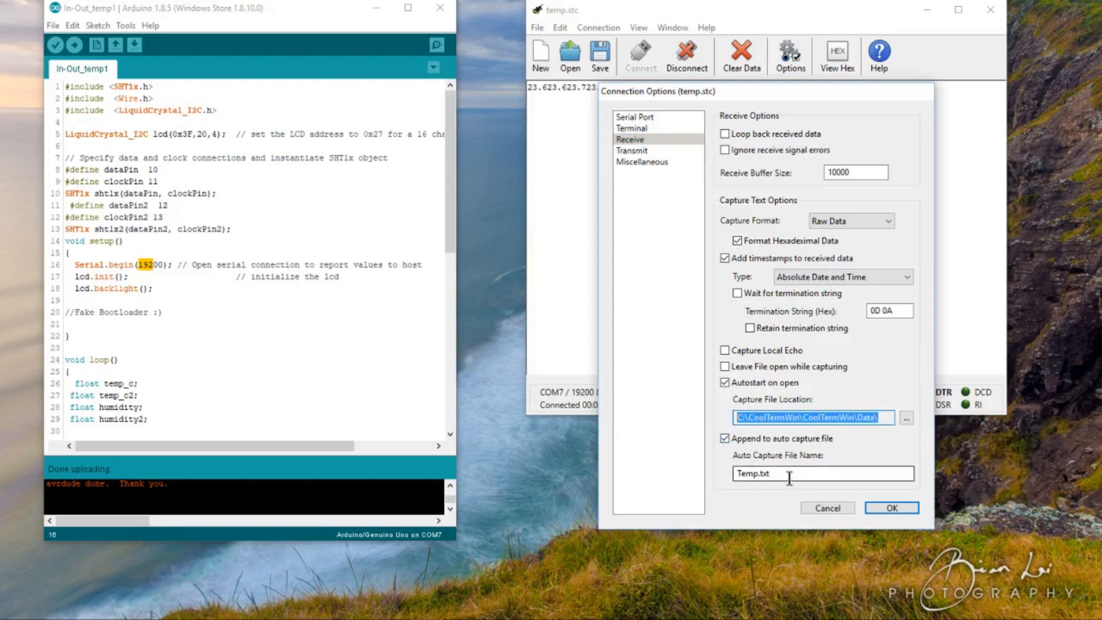
{"action": "left_click_drag", "start_coordinate": [778, 474], "coordinate": [709, 464]}
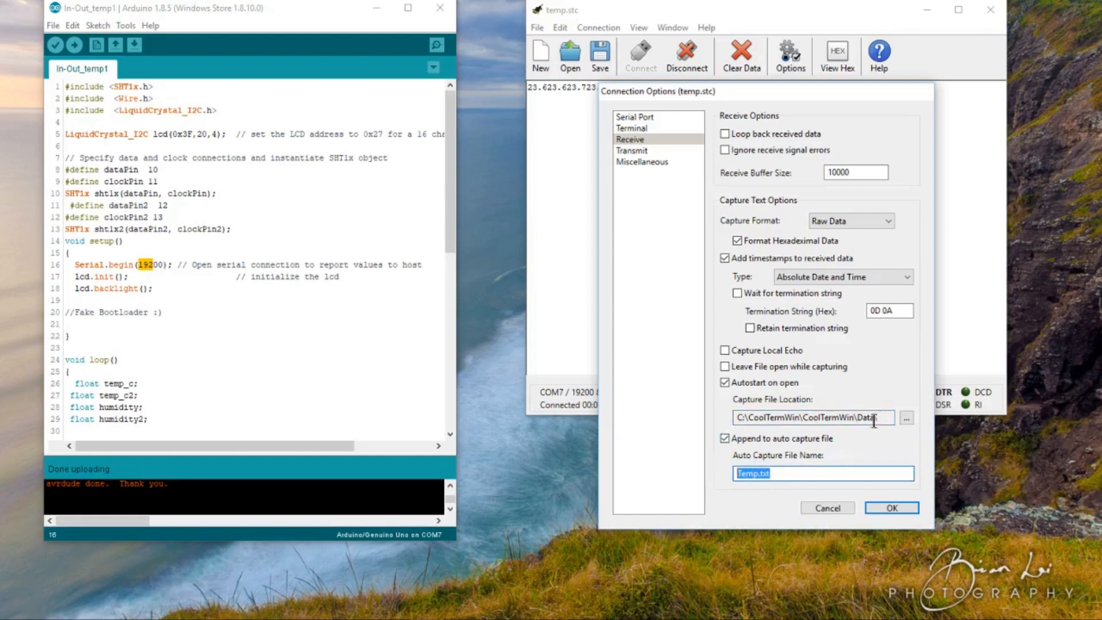
{"action": "mouse_move", "coordinate": [870, 420]}
{"action": "left_mouse_down"}
{"action": "mouse_move", "coordinate": [855, 421]}
{"action": "mouse_move", "coordinate": [877, 421]}
{"action": "left_mouse_up"}
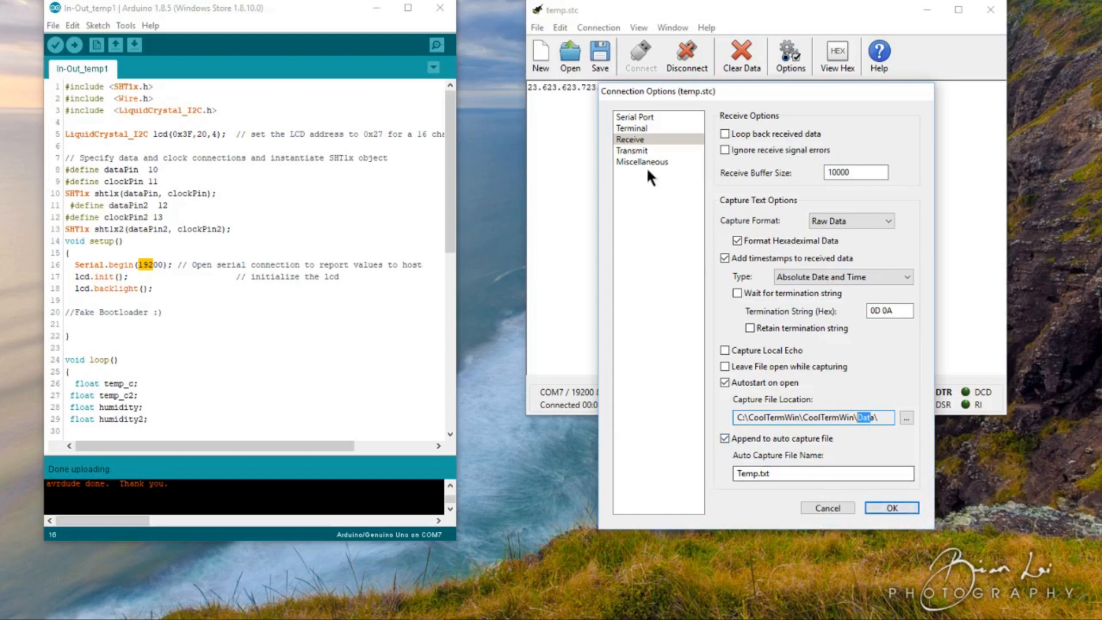
Look through the Transmit and Miscellaneous options, and revisit the Receive and Serial Port options.
{"action": "left_click", "coordinate": [636, 149]}
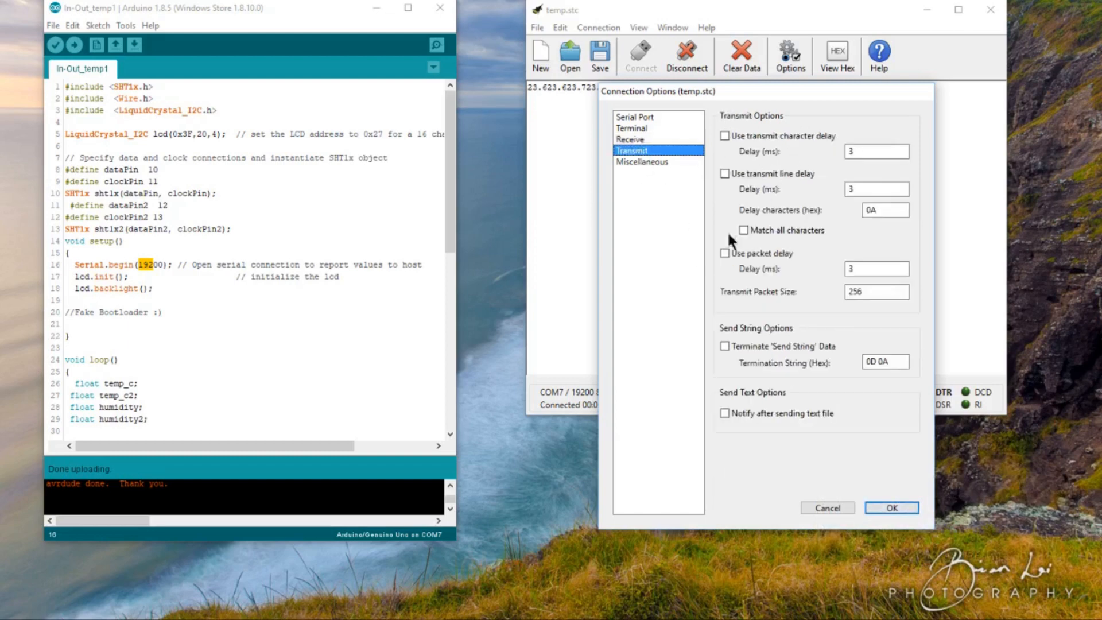
{"action": "left_click", "coordinate": [653, 170]}
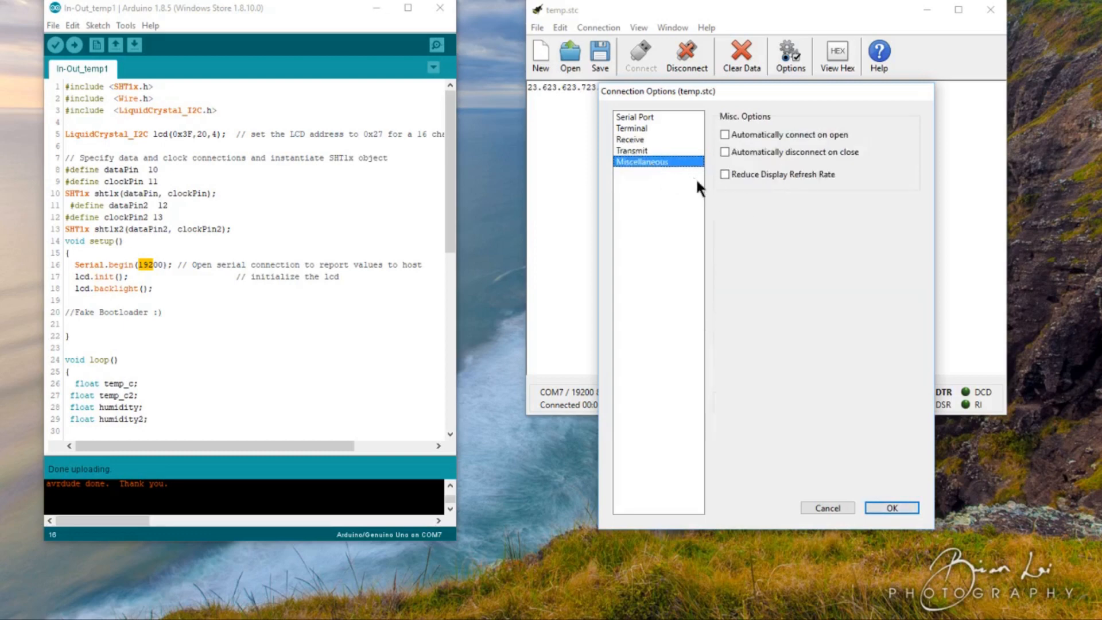
{"action": "left_click", "coordinate": [634, 136]}
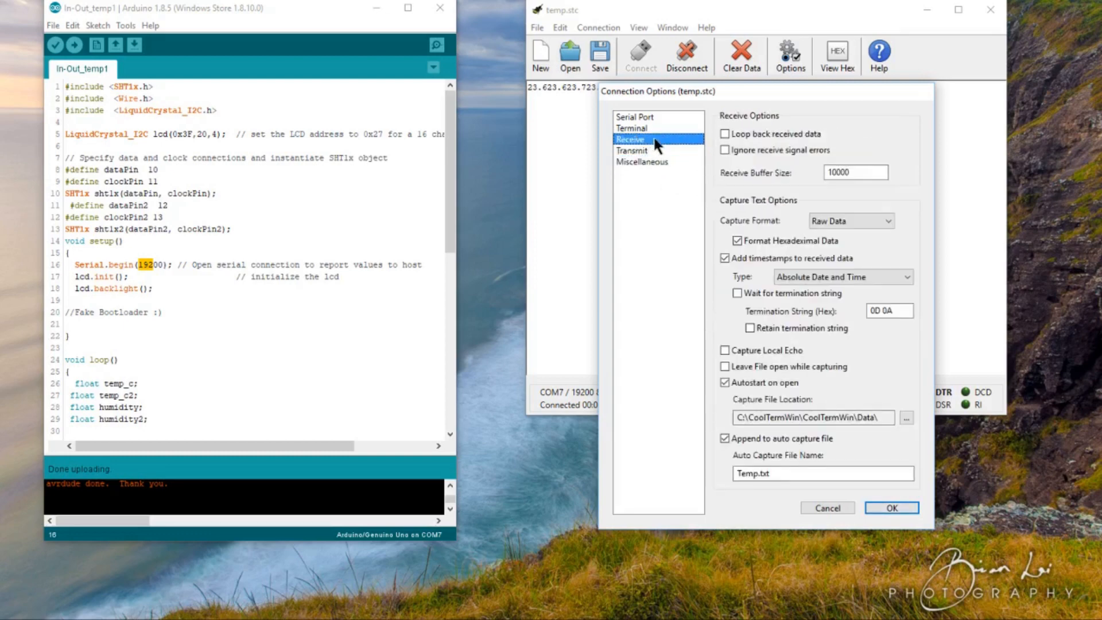
{"action": "left_click", "coordinate": [646, 117]}
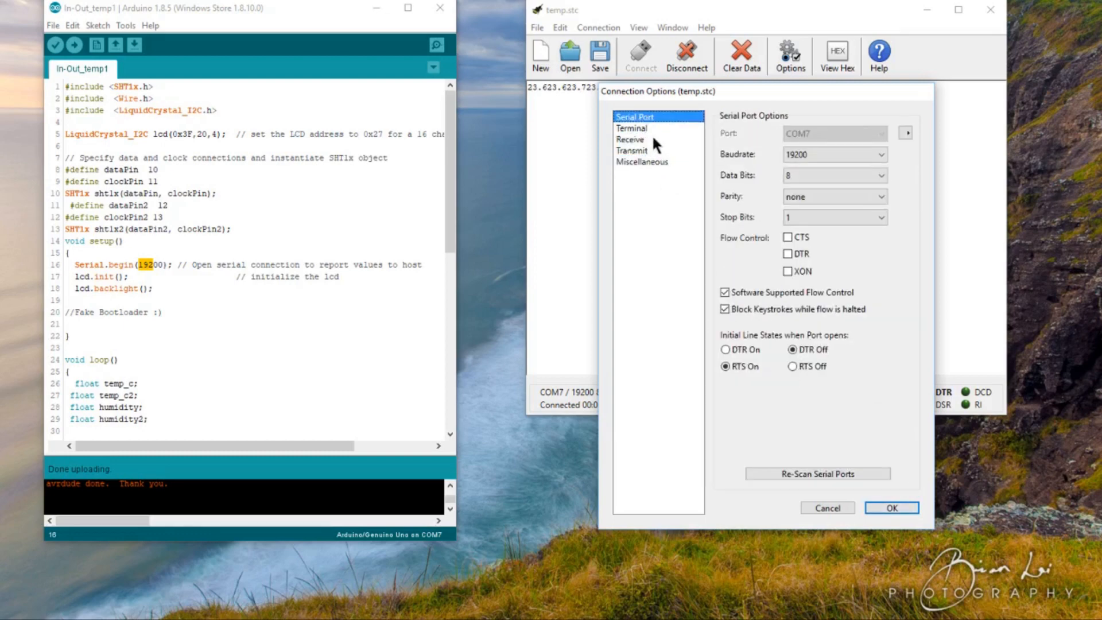
Accept the connection options and save the temp.stc connection settings.
{"action": "left_click", "coordinate": [898, 506]}
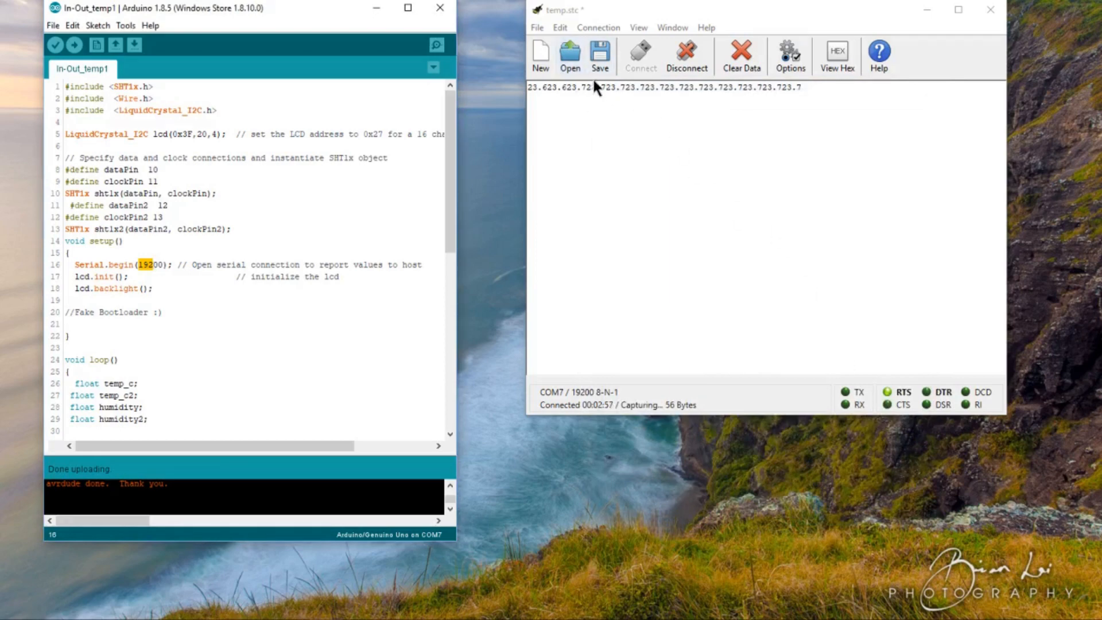
{"action": "left_click", "coordinate": [597, 55]}
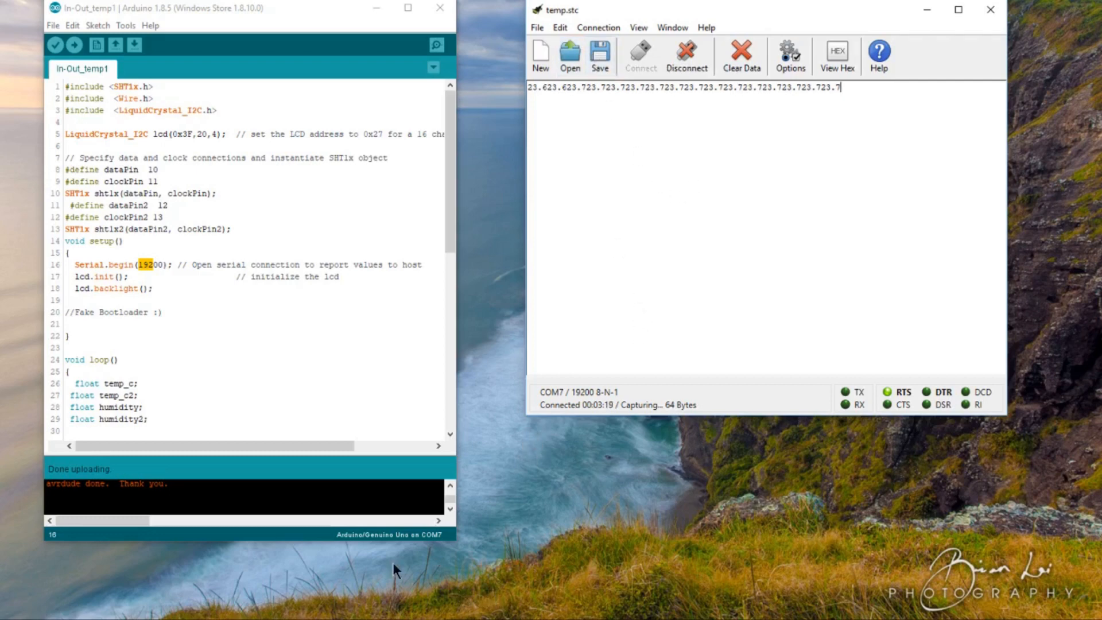
Open Temp.txt from the Data folder twice to examine the full timestamped temperature log, closing it each time.
{"action": "left_click", "coordinate": [413, 387]}
{"action": "mouse_move", "coordinate": [109, 617]}
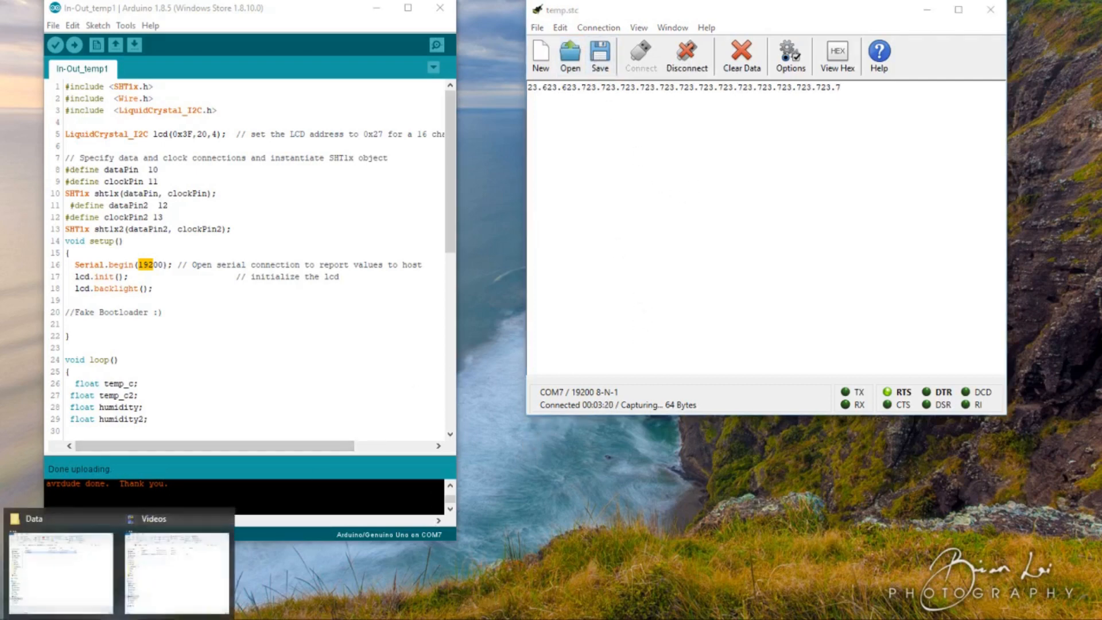
{"action": "left_click", "coordinate": [105, 583]}
{"action": "double_click", "coordinate": [385, 241]}
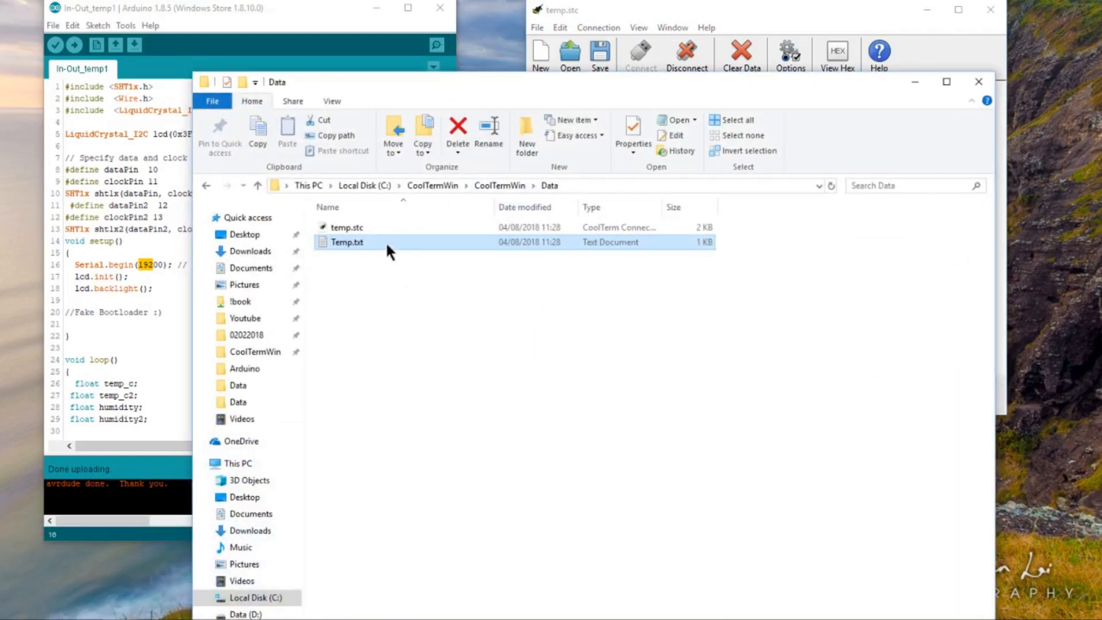
{"action": "scroll", "coordinate": [809, 366], "scroll_direction": "up", "scroll_amount": 10}
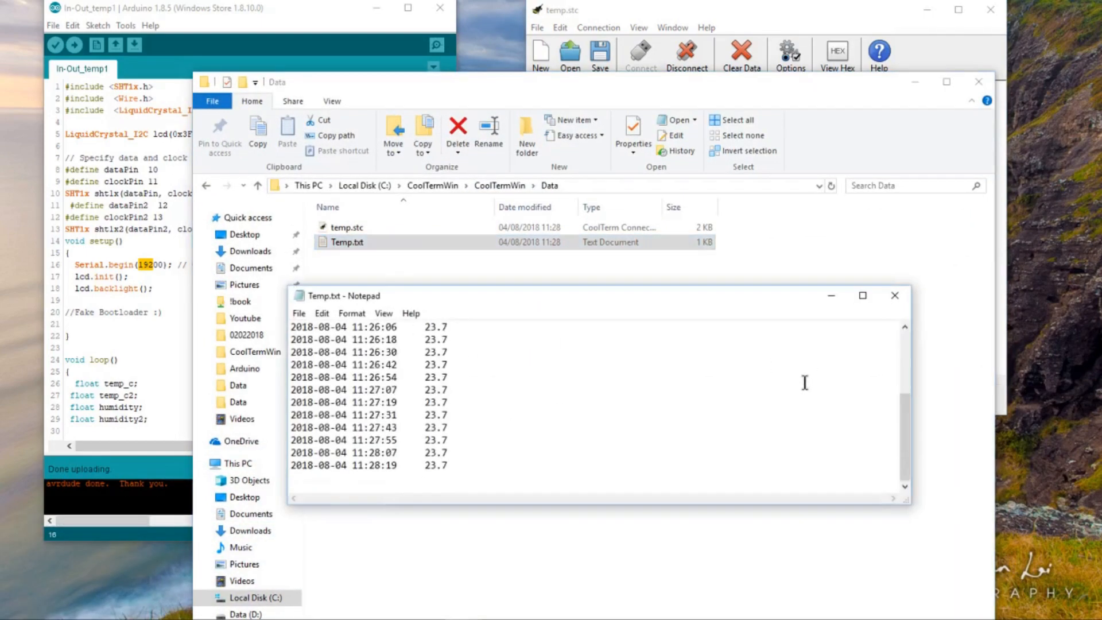
{"action": "scroll", "coordinate": [806, 381], "scroll_direction": "down", "scroll_amount": 10}
{"action": "scroll", "coordinate": [807, 382], "scroll_direction": "up", "scroll_amount": 3}
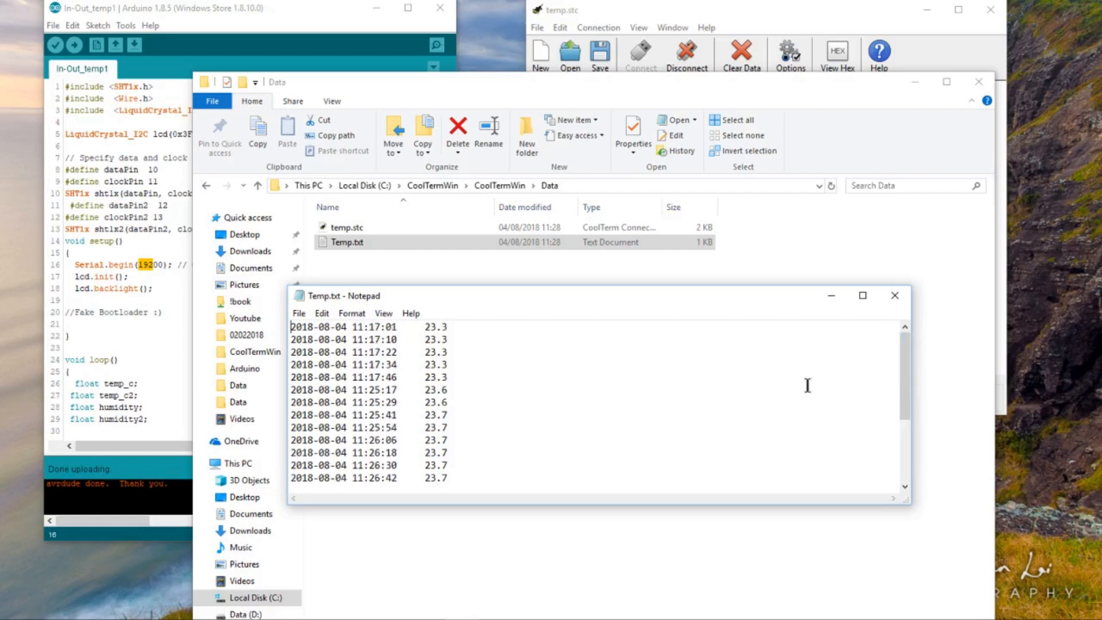
{"action": "left_click", "coordinate": [895, 296]}
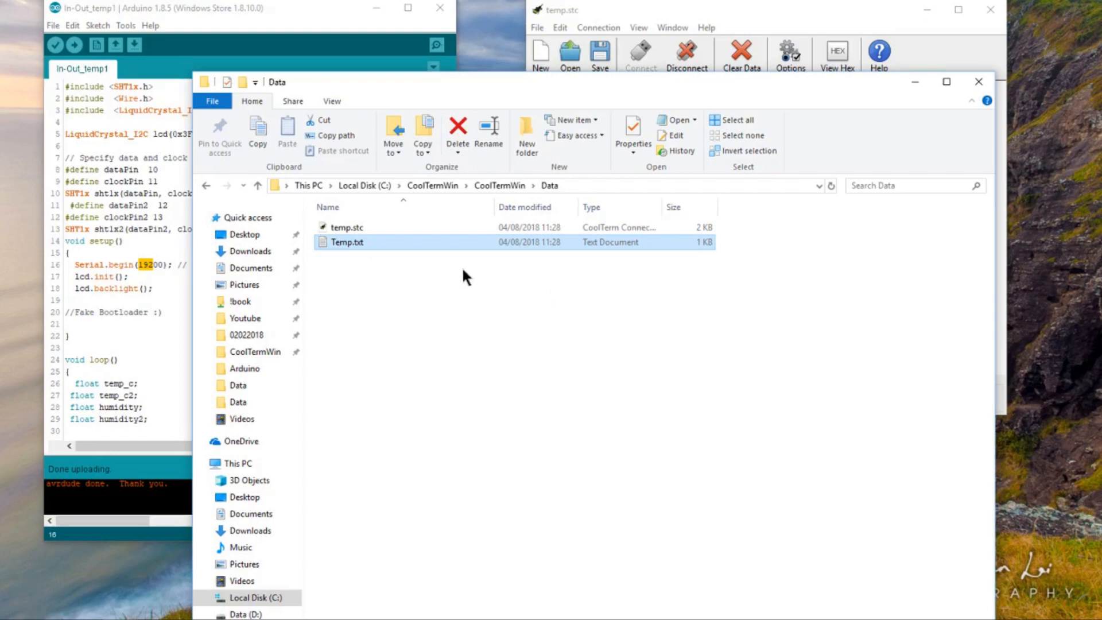
{"action": "double_click", "coordinate": [395, 243]}
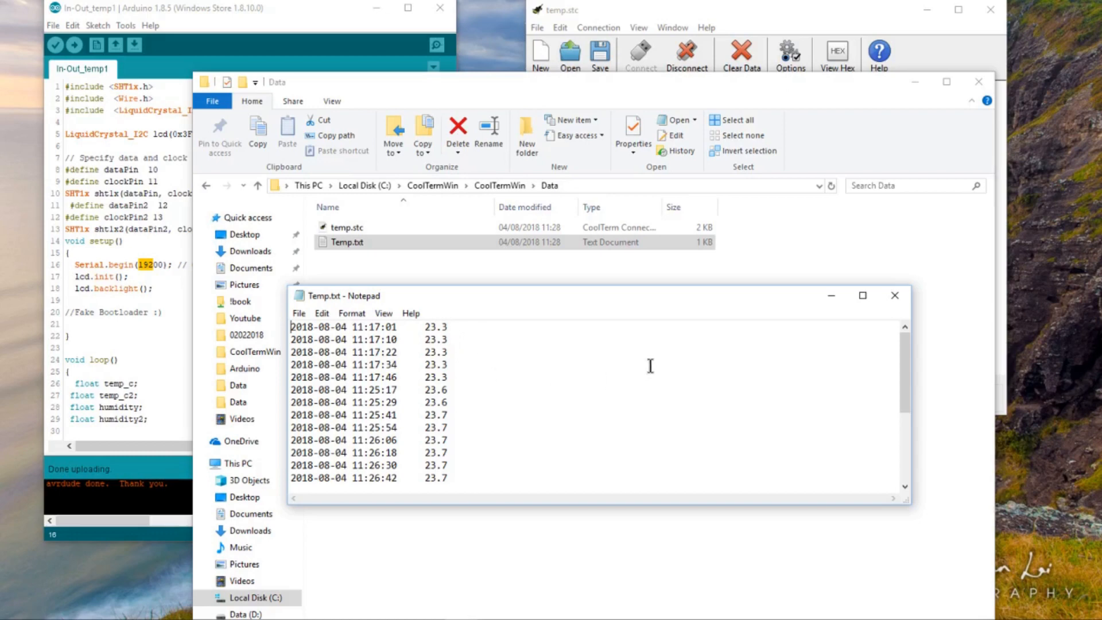
{"action": "left_click", "coordinate": [896, 296]}
Open the recent Arduino sketch In-Out_temp_logger, place its window beside In-Out_temp1, and make it taller.
{"action": "left_click", "coordinate": [340, 17]}
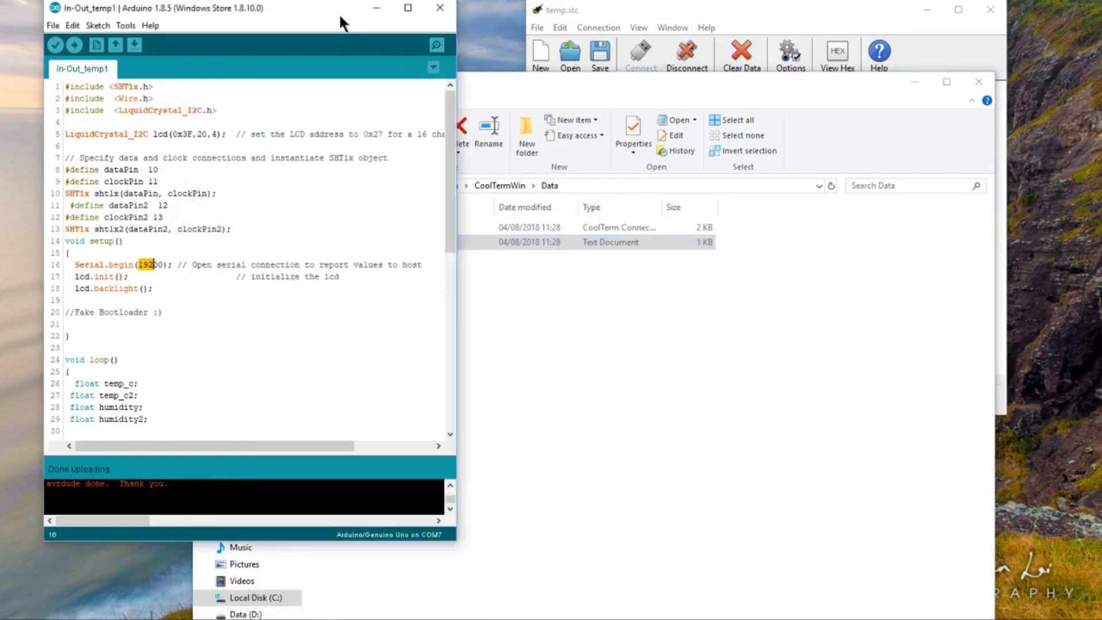
{"action": "left_click", "coordinate": [52, 26]}
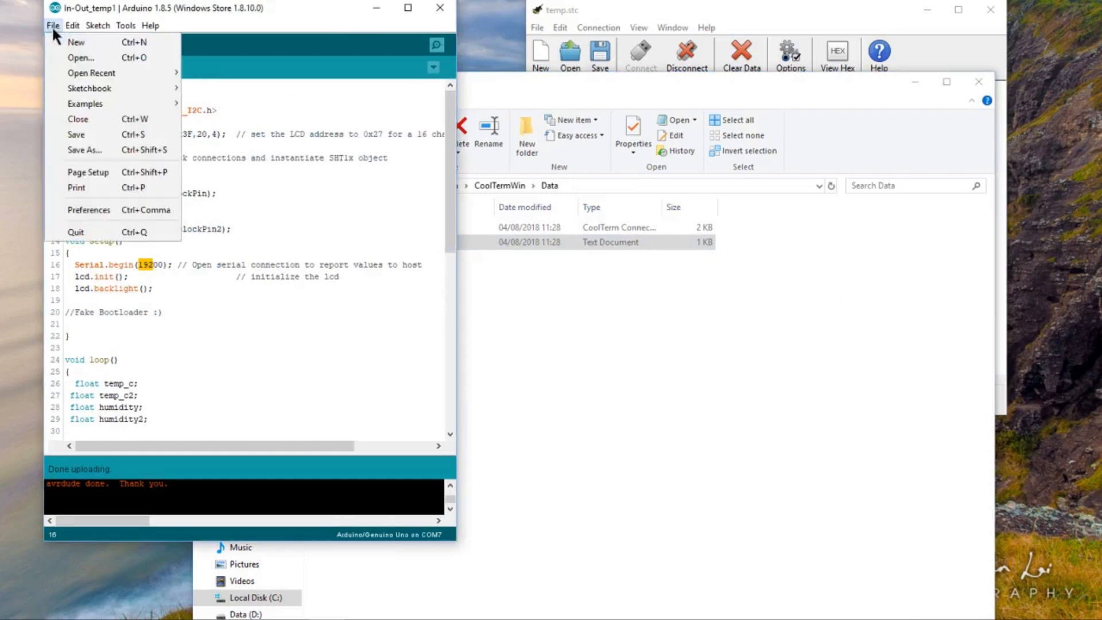
{"action": "mouse_move", "coordinate": [77, 91]}
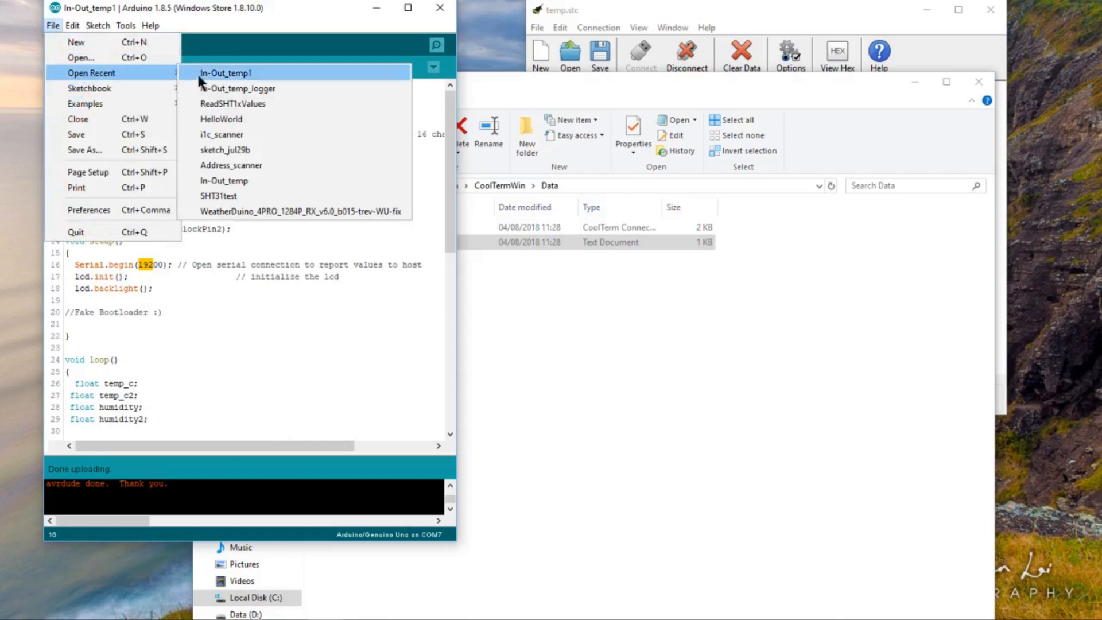
{"action": "left_click", "coordinate": [264, 87]}
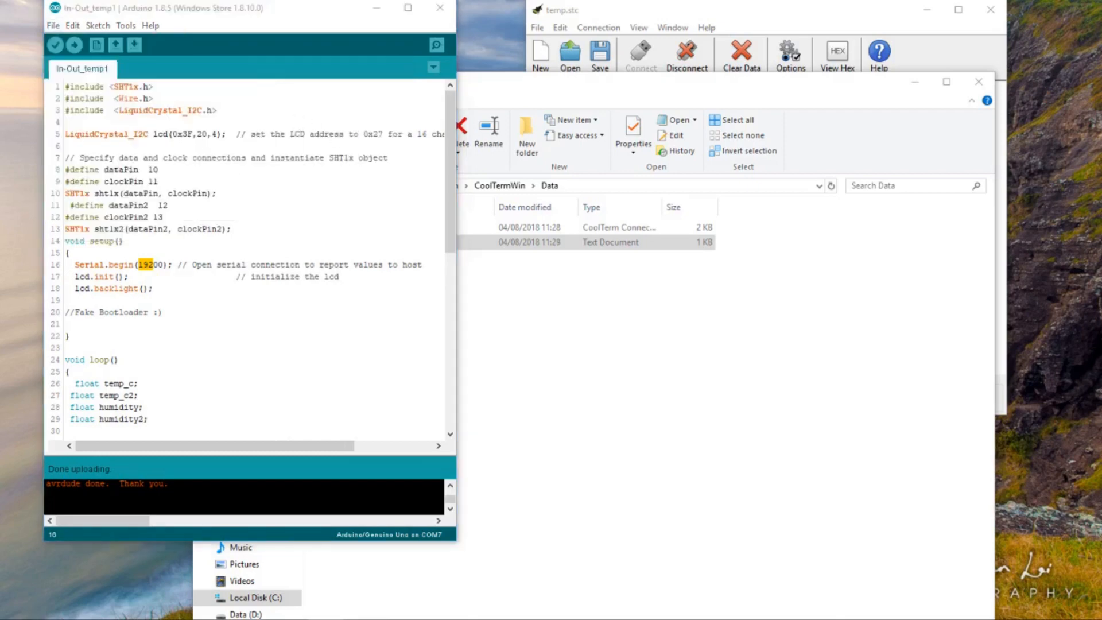
{"action": "mouse_move", "coordinate": [606, 138]}
{"action": "left_mouse_down"}
{"action": "mouse_move", "coordinate": [687, 62]}
{"action": "mouse_move", "coordinate": [675, 0]}
{"action": "mouse_move", "coordinate": [655, 4]}
{"action": "left_mouse_up"}
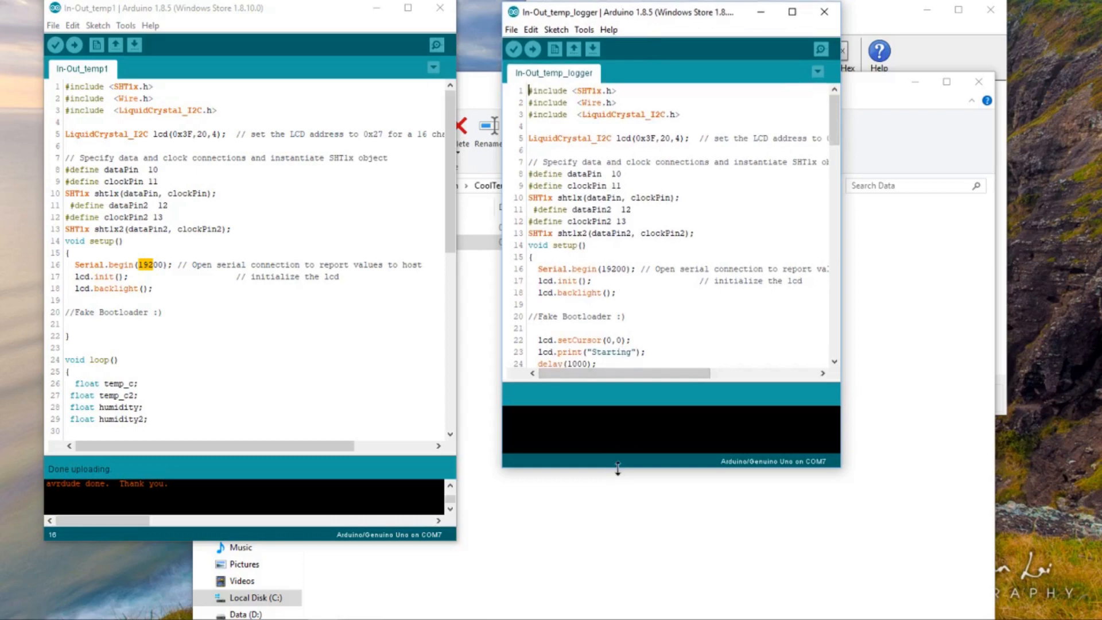
{"action": "left_click_drag", "start_coordinate": [615, 467], "coordinate": [612, 603]}
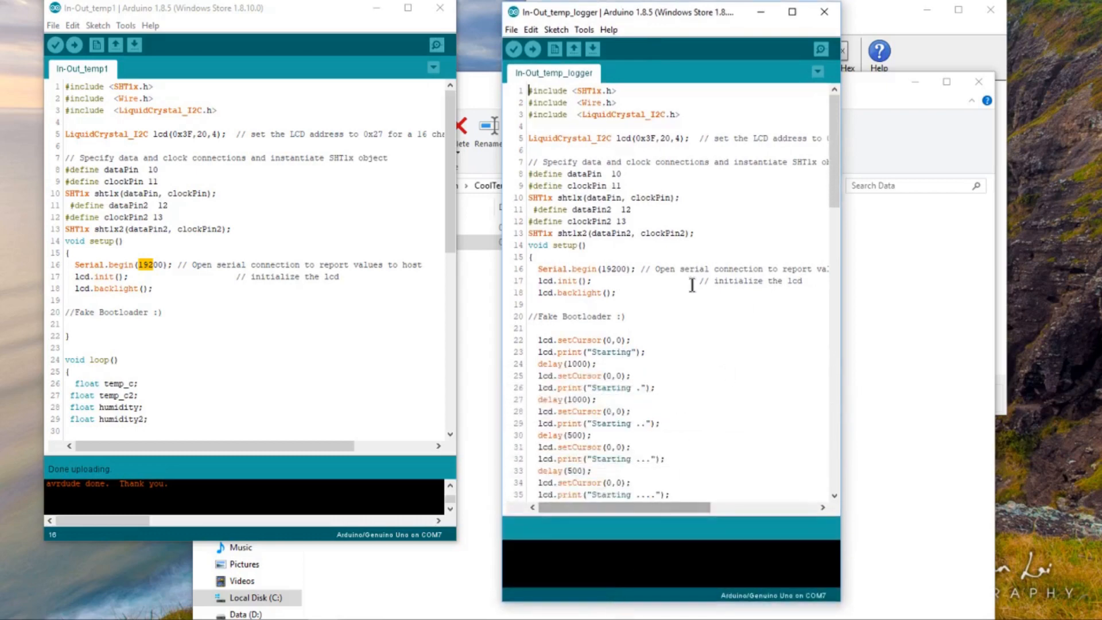
Delete the LCD startup message lines below the Fake Bootloader comment in the setup function of In-Out_temp_logger.
{"action": "mouse_move", "coordinate": [835, 207]}
{"action": "left_mouse_down"}
{"action": "mouse_move", "coordinate": [833, 269]}
{"action": "mouse_move", "coordinate": [830, 213]}
{"action": "mouse_move", "coordinate": [825, 225]}
{"action": "left_mouse_up"}
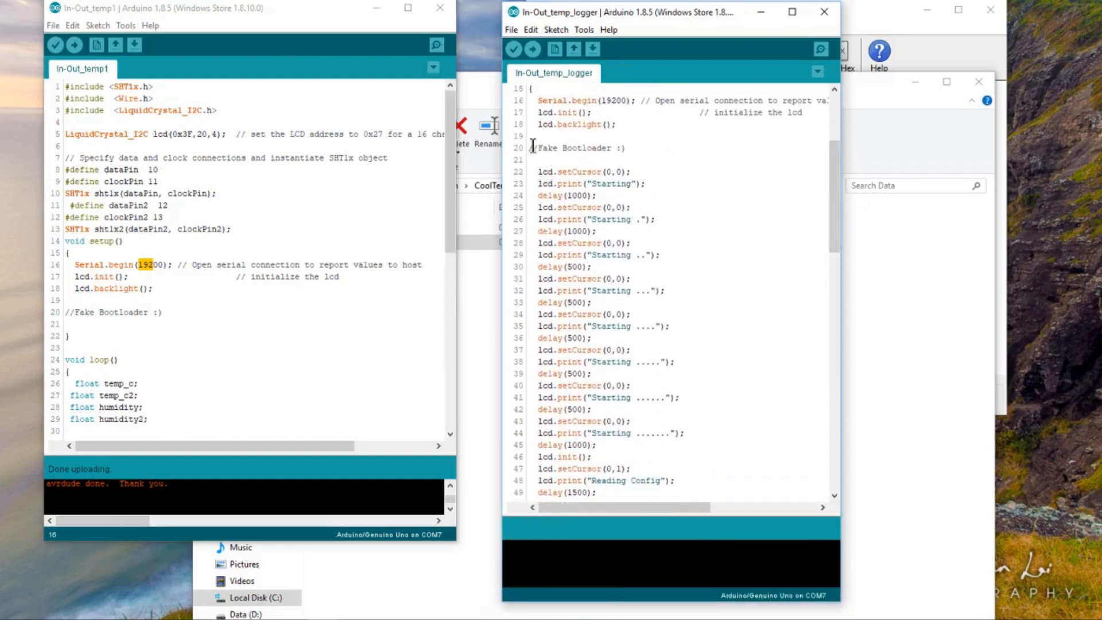
{"action": "mouse_move", "coordinate": [539, 171]}
{"action": "left_mouse_down"}
{"action": "mouse_move", "coordinate": [664, 391]}
{"action": "mouse_move", "coordinate": [682, 462]}
{"action": "mouse_move", "coordinate": [655, 418]}
{"action": "mouse_move", "coordinate": [637, 432]}
{"action": "mouse_move", "coordinate": [649, 429]}
{"action": "left_mouse_up"}
{"action": "scroll", "coordinate": [685, 461], "scroll_direction": "down", "scroll_amount": 2}
{"action": "scroll", "coordinate": [683, 459], "scroll_direction": "down", "scroll_amount": 8}
{"action": "key", "text": "BackSpace"}
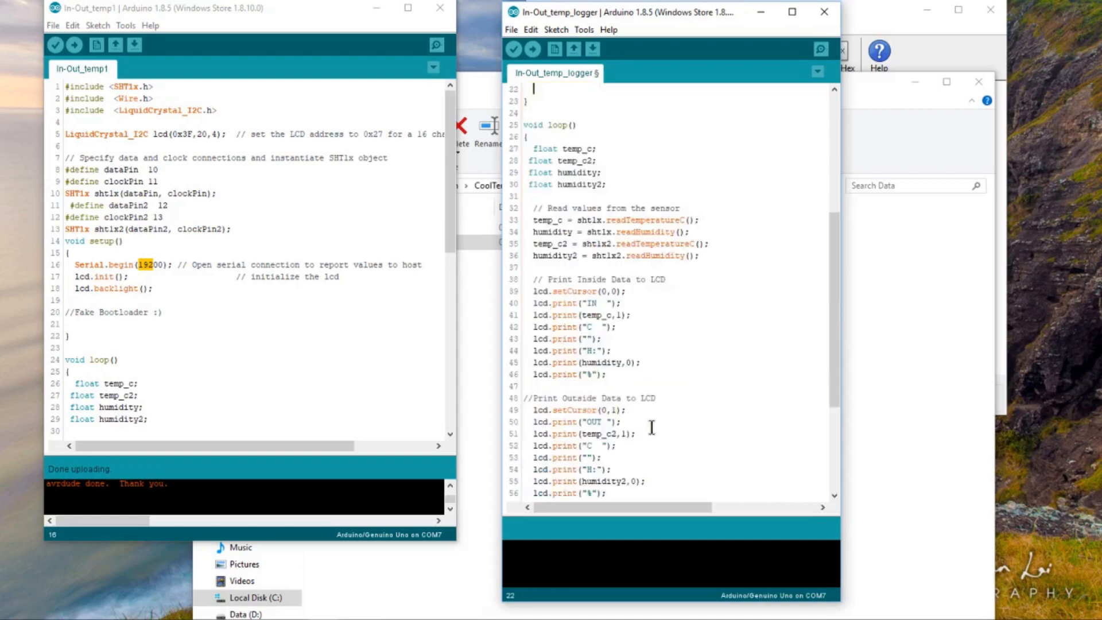
Set the delay at the end of the In-Out_temp_logger loop to 10000 and review the rest of the code.
{"action": "scroll", "coordinate": [683, 343], "scroll_direction": "down", "scroll_amount": 5}
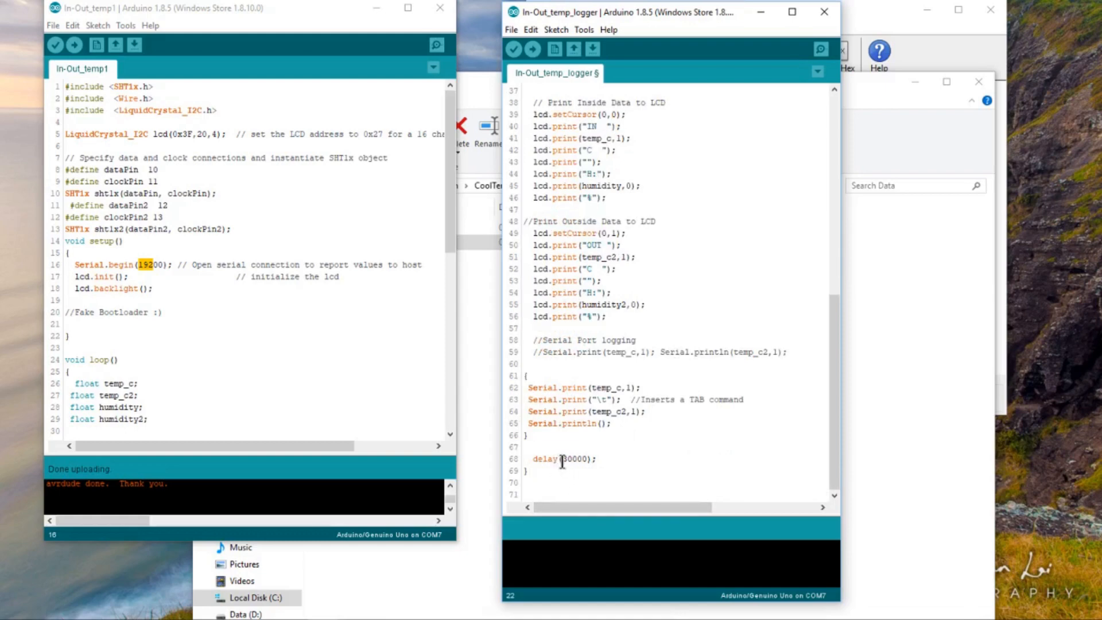
{"action": "left_click", "coordinate": [608, 463]}
{"action": "key", "text": "BackSpace"}
{"action": "type", "text": "10"}
{"action": "scroll", "coordinate": [680, 355], "scroll_direction": "up", "scroll_amount": 6}
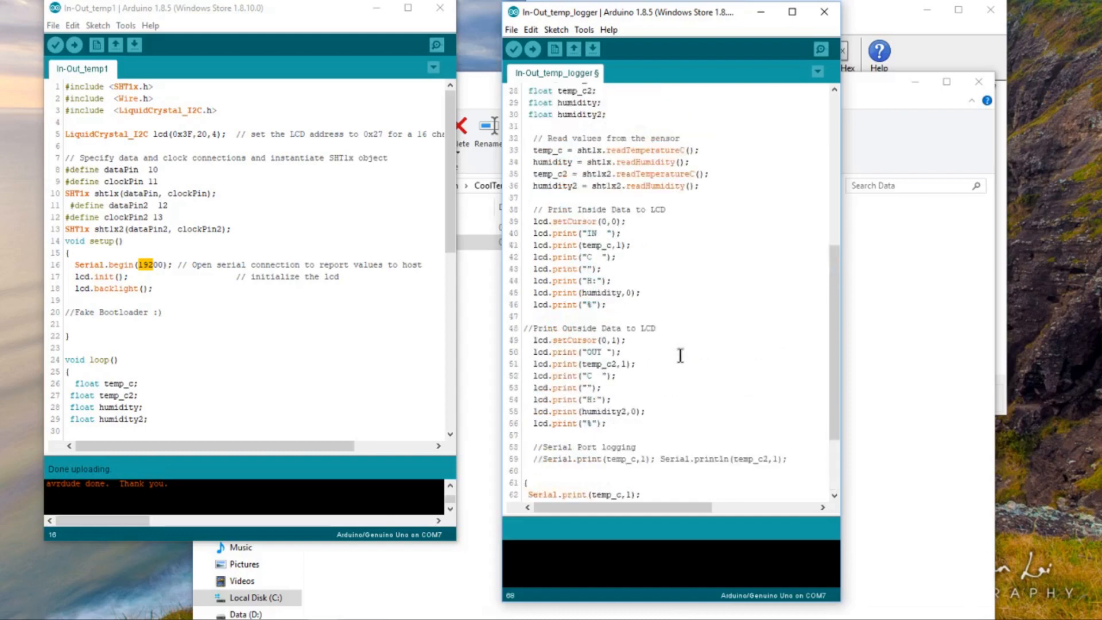
{"action": "scroll", "coordinate": [681, 356], "scroll_direction": "up", "scroll_amount": 3}
{"action": "scroll", "coordinate": [680, 353], "scroll_direction": "down", "scroll_amount": 9}
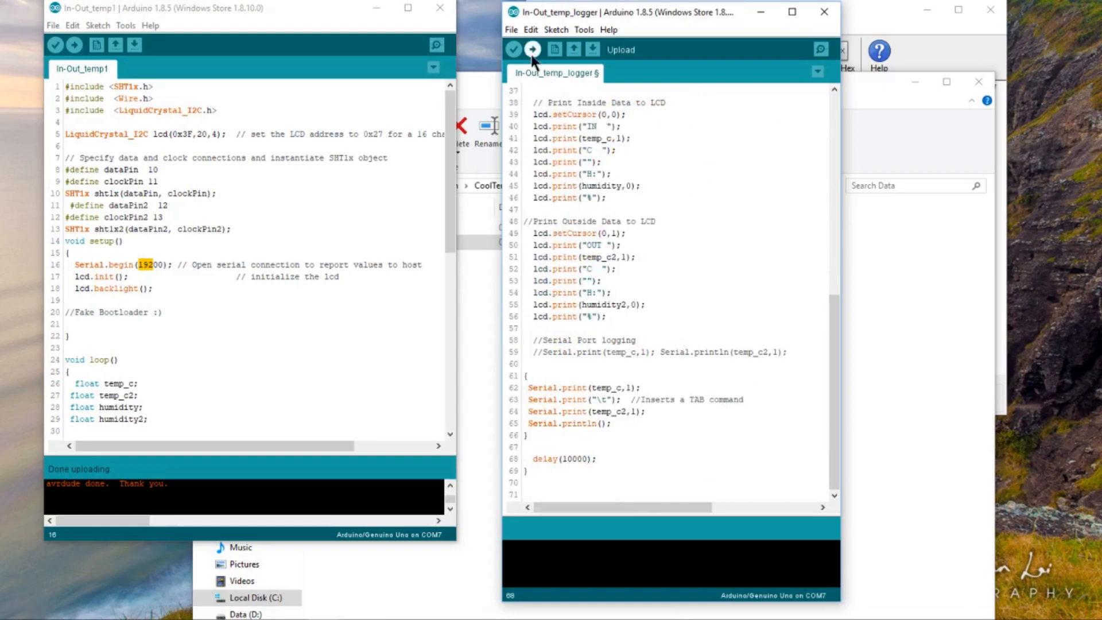
Disconnect CoolTerm from the serial port, move its window aside, and upload the In-Out_temp_logger sketch to the board.
{"action": "left_click", "coordinate": [439, 618]}
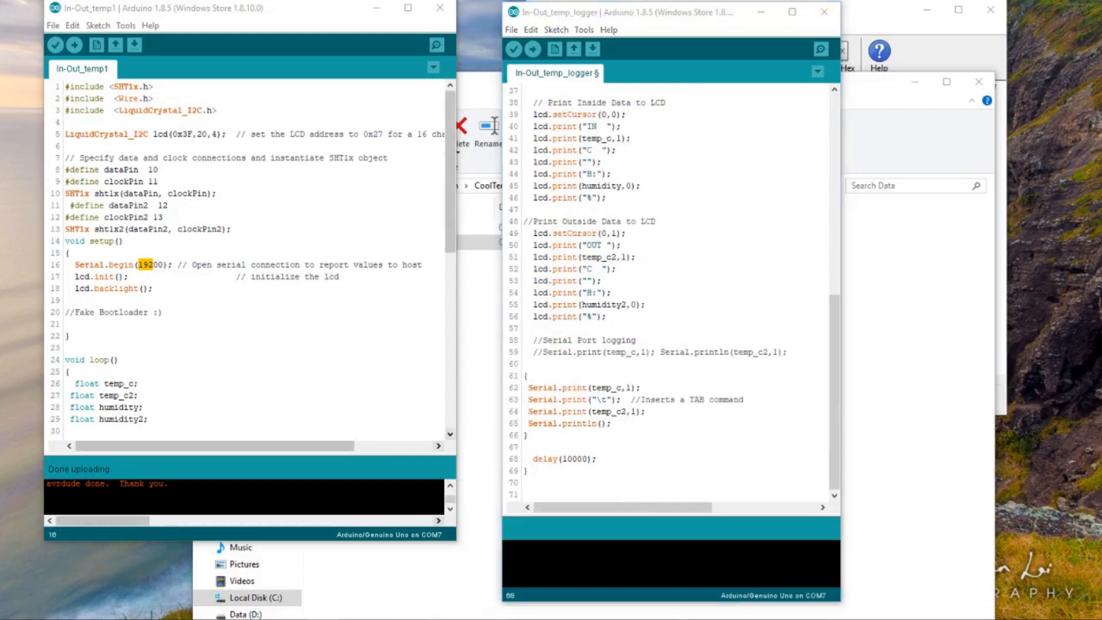
{"action": "left_click", "coordinate": [689, 64]}
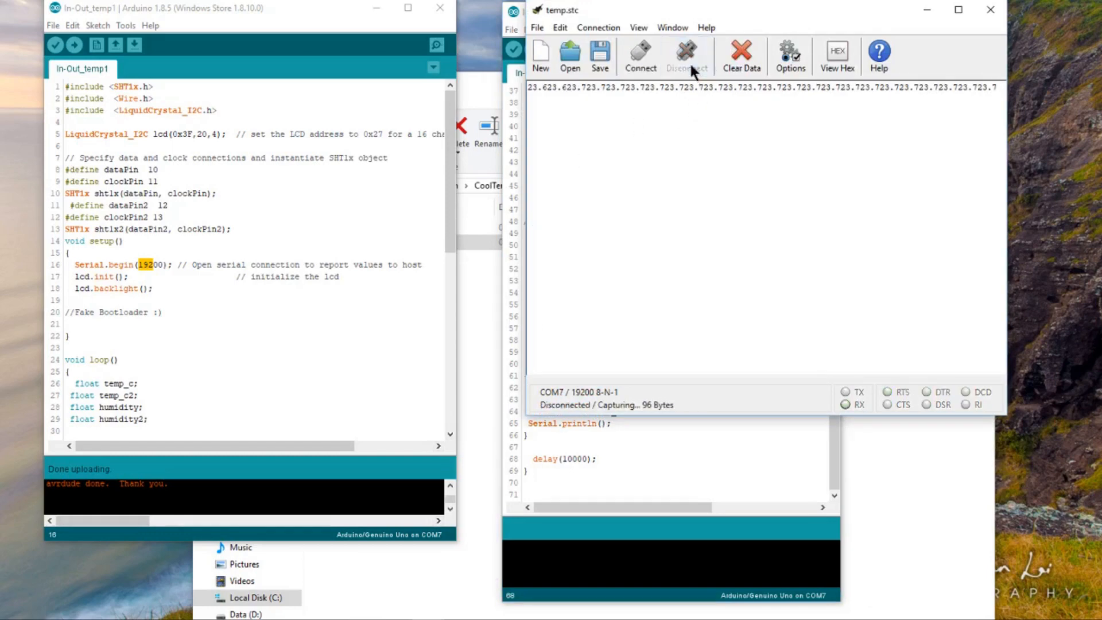
{"action": "left_click_drag", "start_coordinate": [828, 15], "coordinate": [1023, 193]}
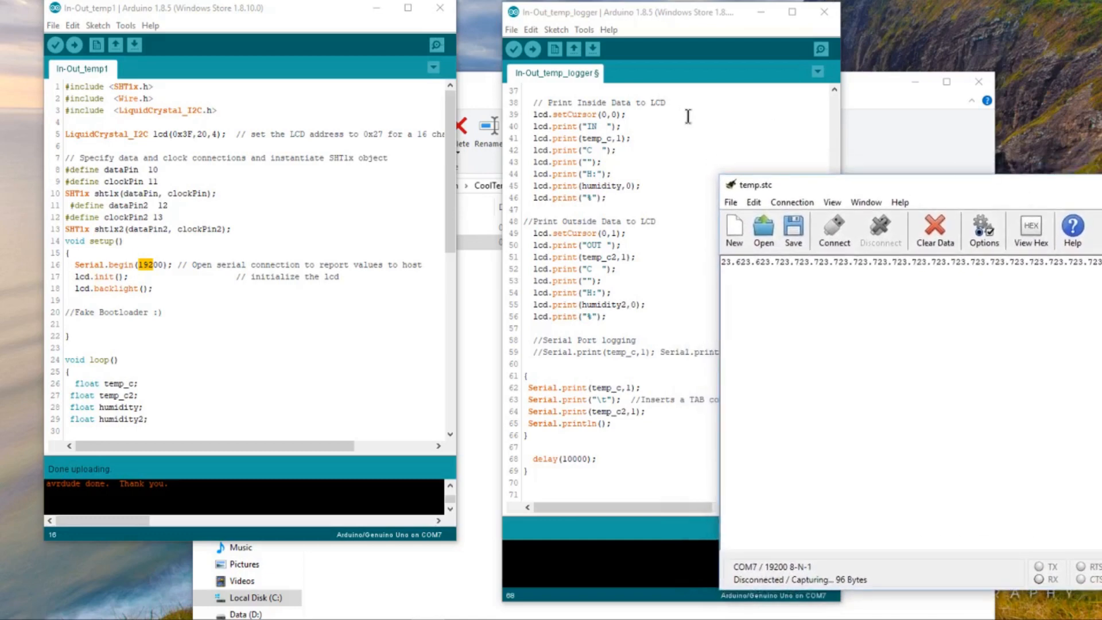
{"action": "left_click", "coordinate": [533, 49]}
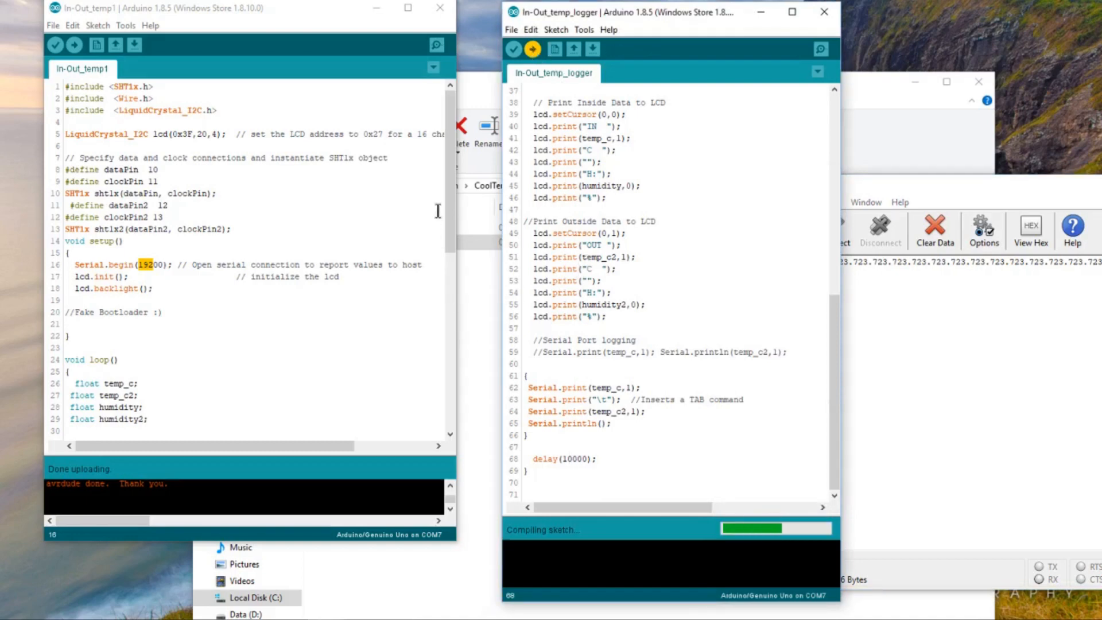
In In-Out_temp1, duplicate the Serial.print(temp_c,1); statement on the same line and change the copy to Serial.print(temp_c2,1);.
{"action": "left_click_drag", "start_coordinate": [450, 209], "coordinate": [445, 415]}
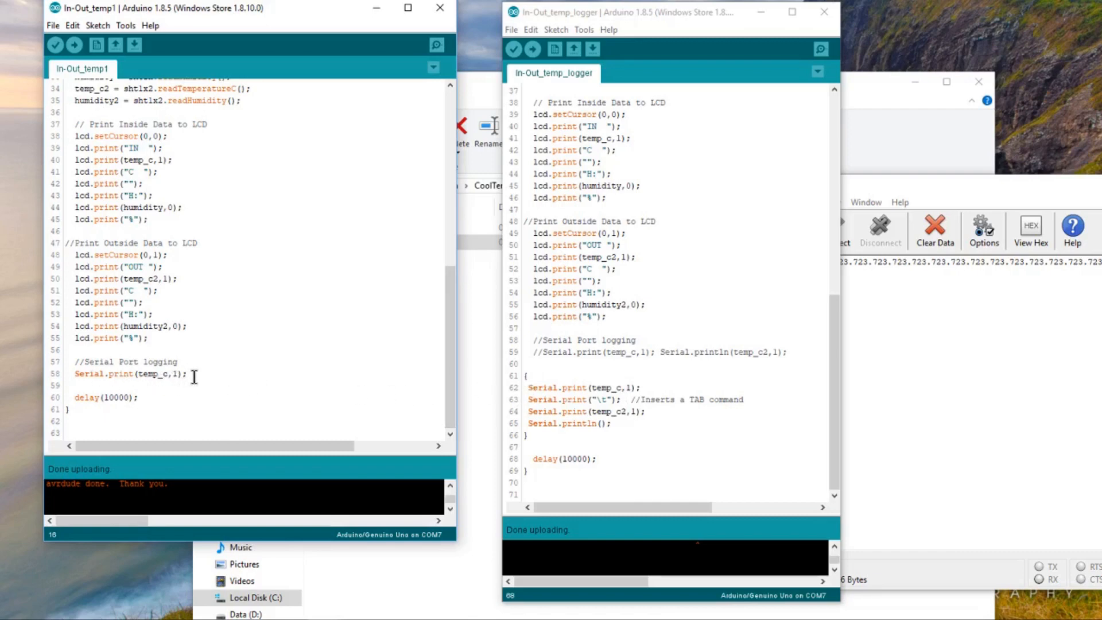
{"action": "left_click_drag", "start_coordinate": [188, 374], "coordinate": [67, 385]}
{"action": "key", "text": "Return"}
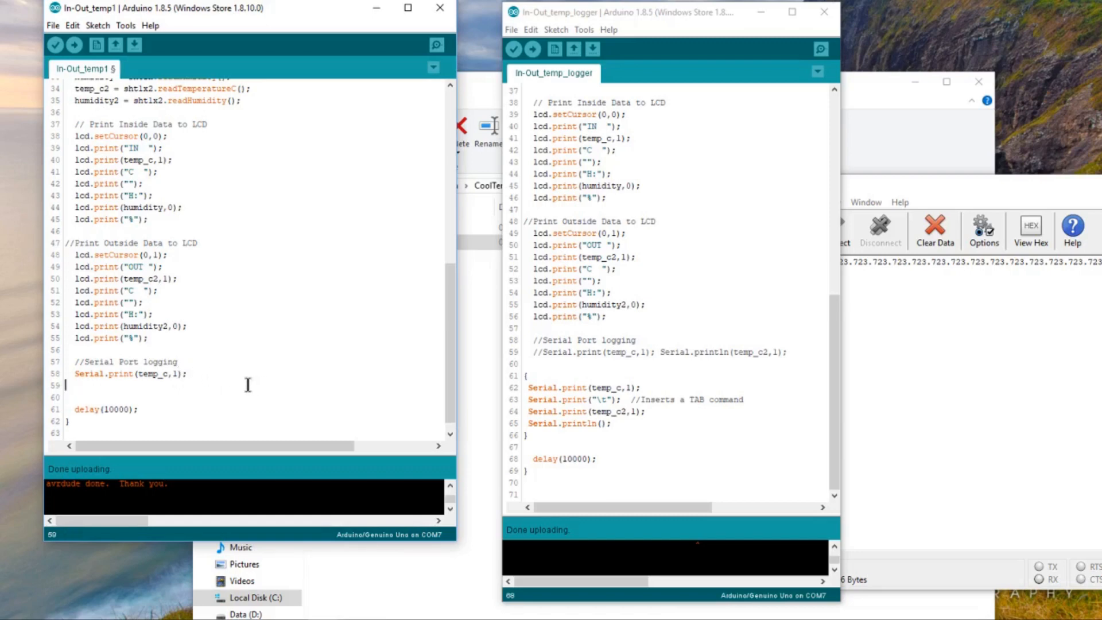
{"action": "left_click_drag", "start_coordinate": [187, 374], "coordinate": [74, 377]}
{"action": "key", "text": "ctrl+c"}
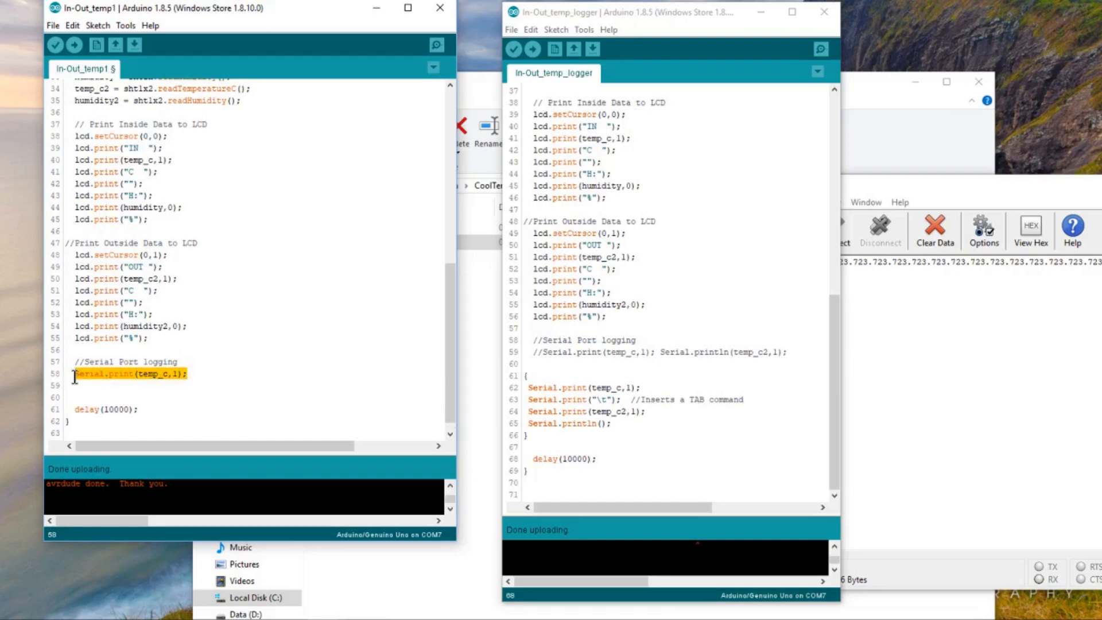
{"action": "left_click", "coordinate": [200, 370]}
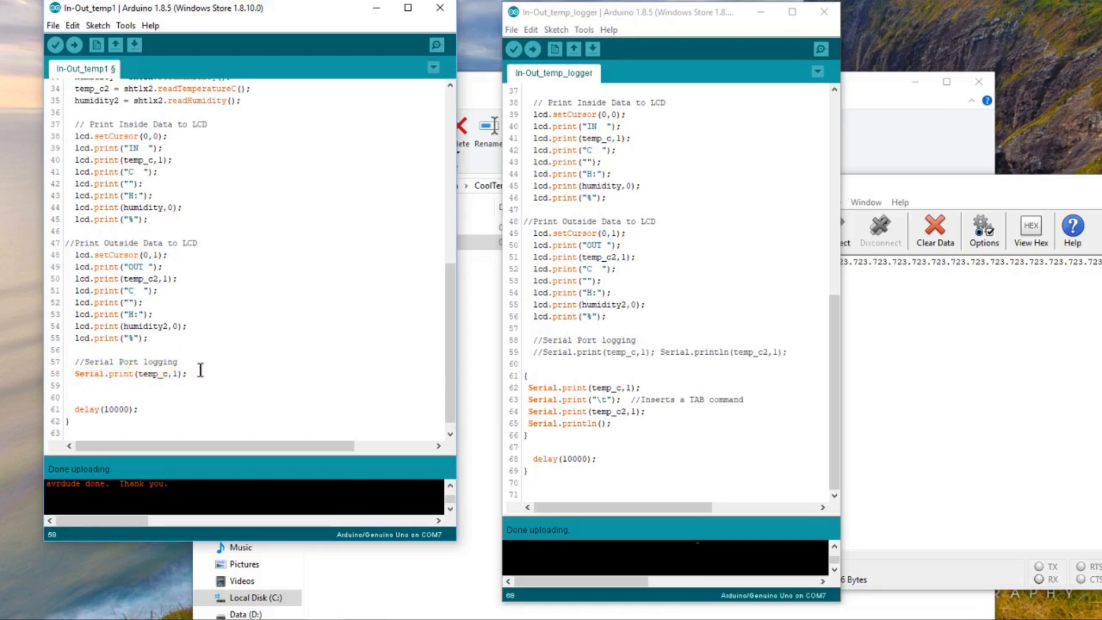
{"action": "key", "text": "ctrl+v"}
{"action": "left_click", "coordinate": [282, 373]}
{"action": "type", "text": "2"}
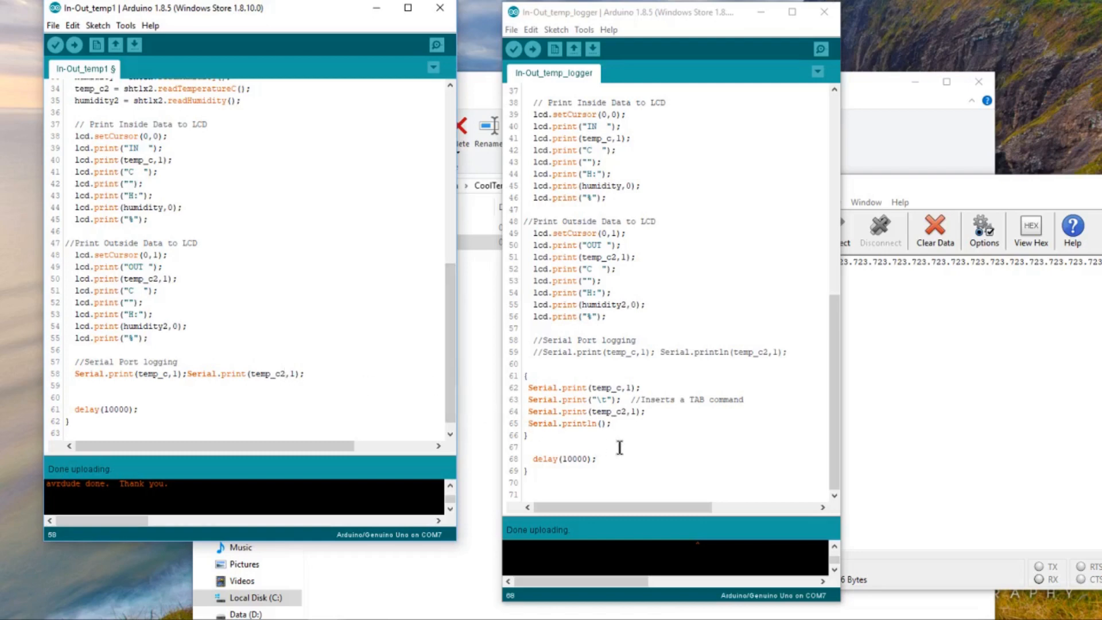
Switch from the logger sketch to CoolTerm and reconnect on COM7, clearing the received data before and after connecting.
{"action": "left_click", "coordinate": [685, 439]}
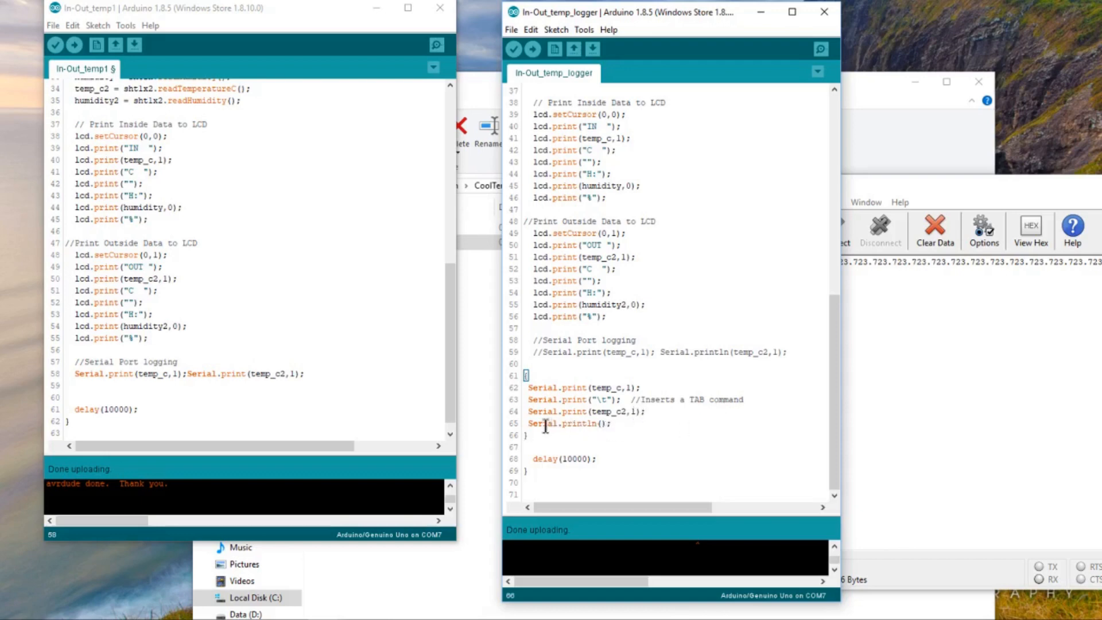
{"action": "left_click", "coordinate": [587, 423]}
{"action": "left_click_drag", "start_coordinate": [947, 193], "coordinate": [744, 172]}
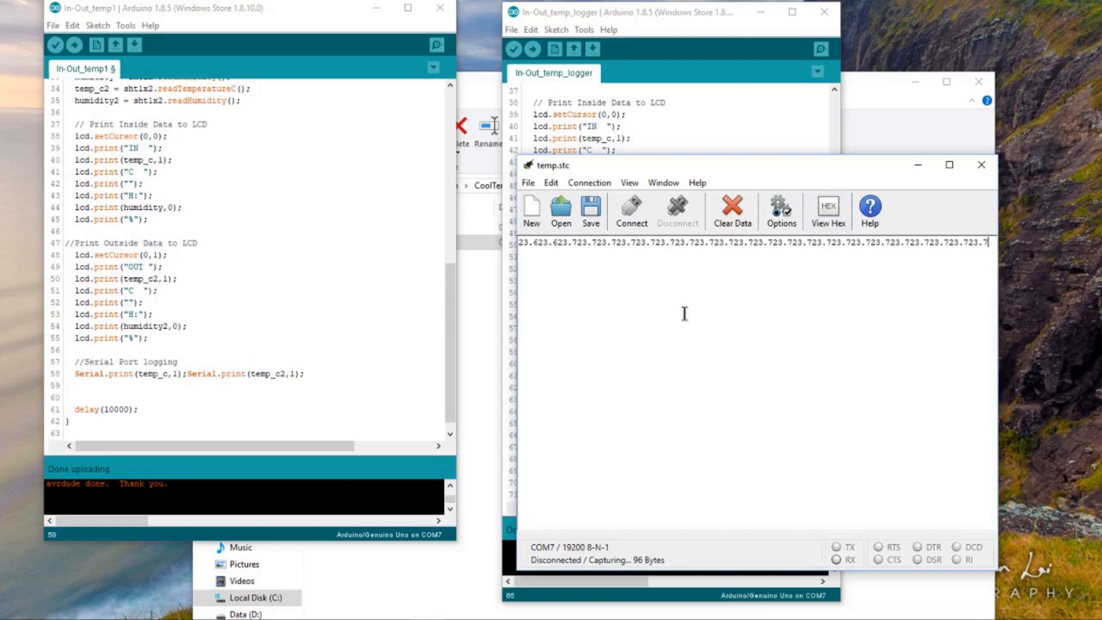
{"action": "left_click", "coordinate": [732, 219]}
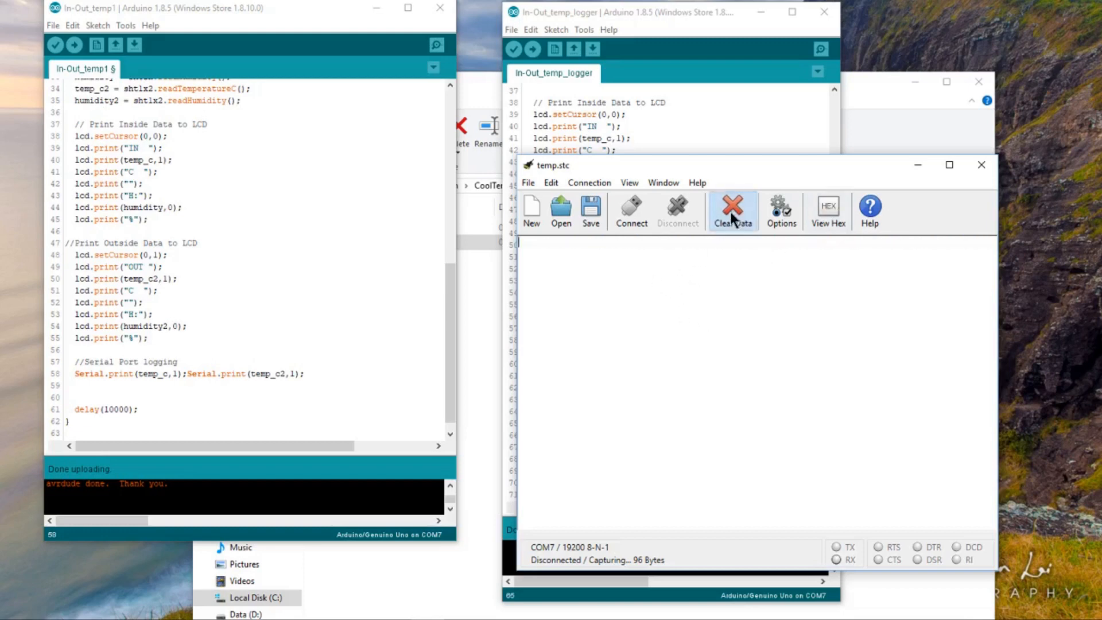
{"action": "left_click", "coordinate": [626, 214]}
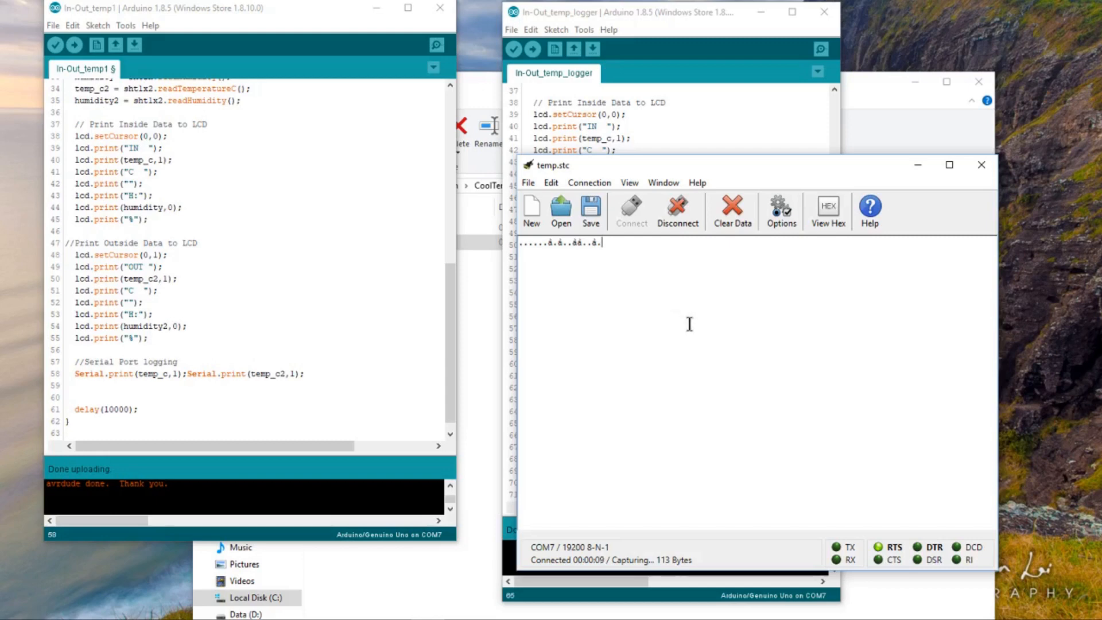
{"action": "left_click", "coordinate": [719, 228]}
Switch to the Data folder in File Explorer and delete Temp.txt.
{"action": "left_click", "coordinate": [469, 545]}
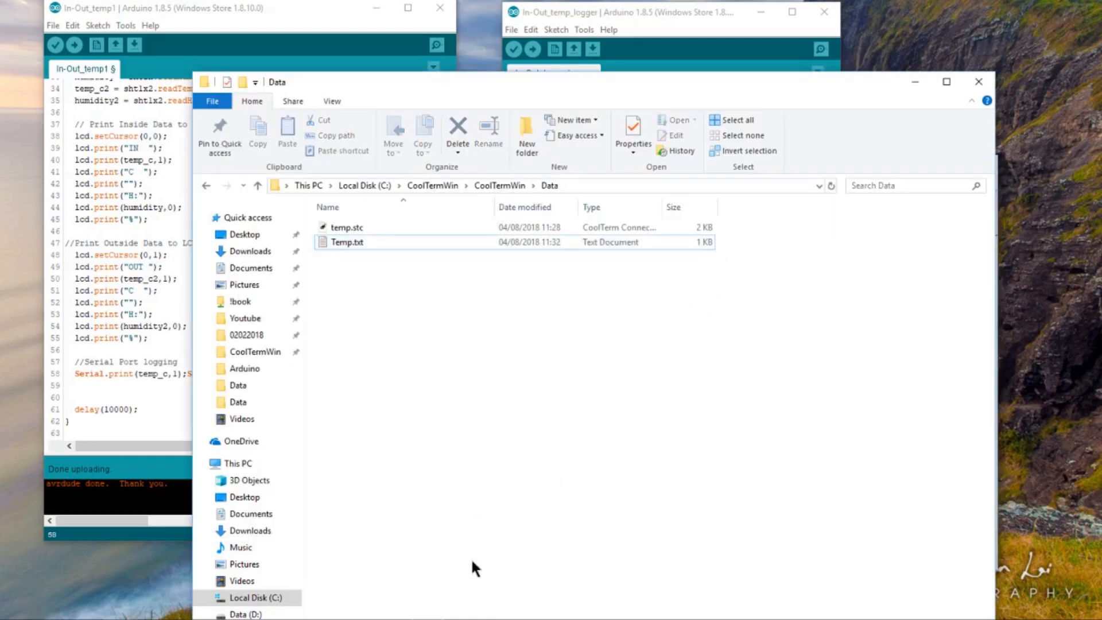
{"action": "left_click", "coordinate": [366, 241]}
{"action": "right_click", "coordinate": [353, 242]}
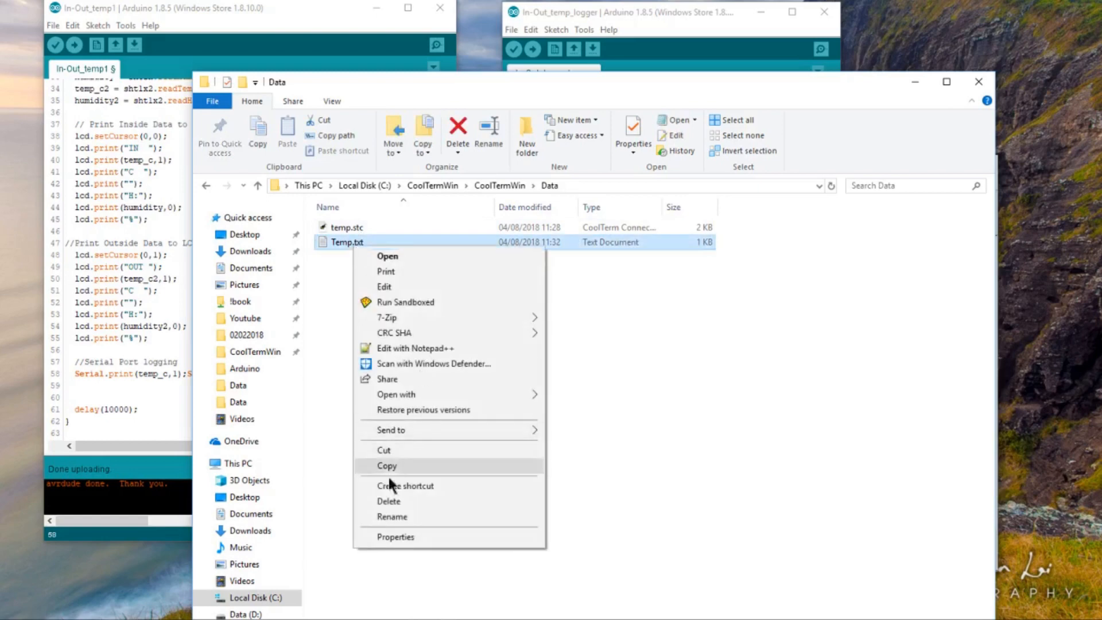
{"action": "left_click", "coordinate": [389, 501]}
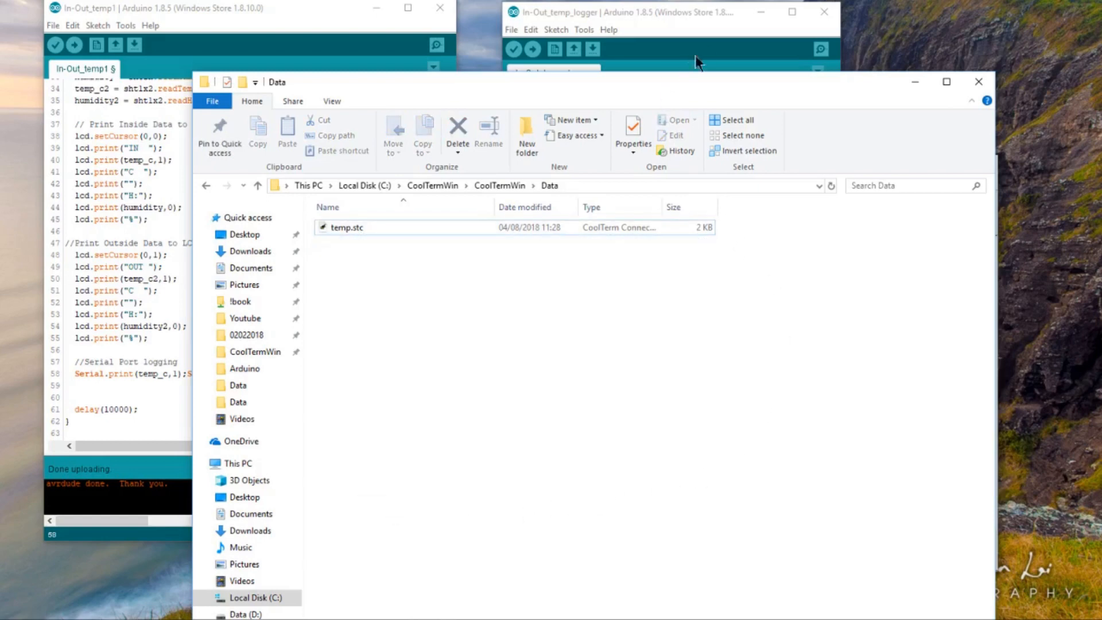
Place the Data folder and CoolTerm windows side by side and open the newly captured Temp.txt to check its contents.
{"action": "left_click", "coordinate": [713, 19]}
{"action": "left_click_drag", "start_coordinate": [436, 84], "coordinate": [325, 7]}
{"action": "key", "text": "alt+Tab"}
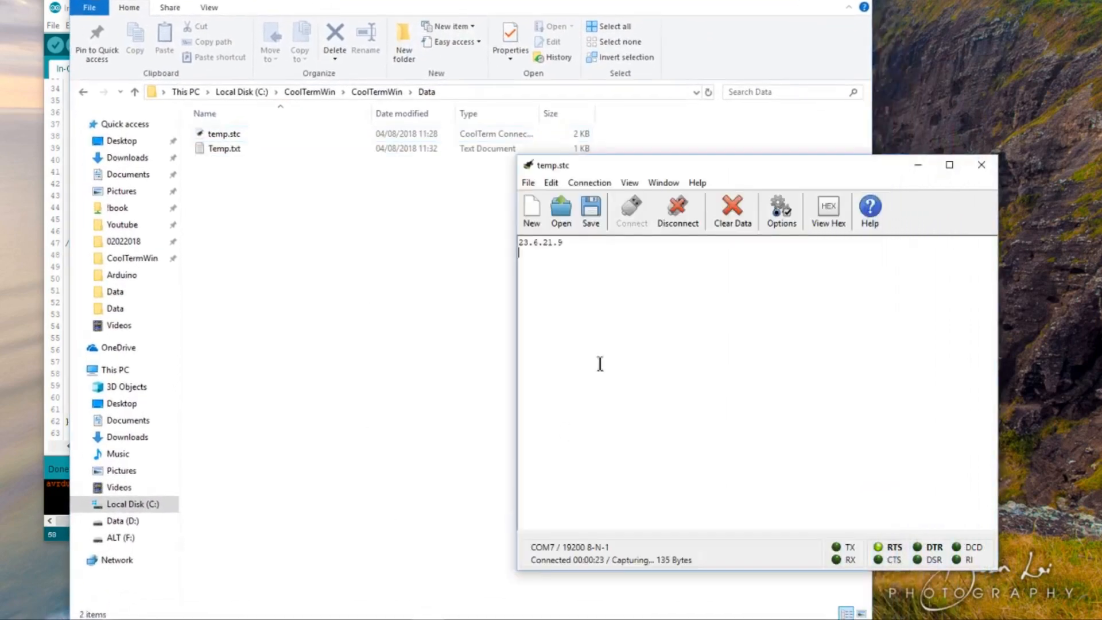
{"action": "left_click_drag", "start_coordinate": [680, 164], "coordinate": [844, 144]}
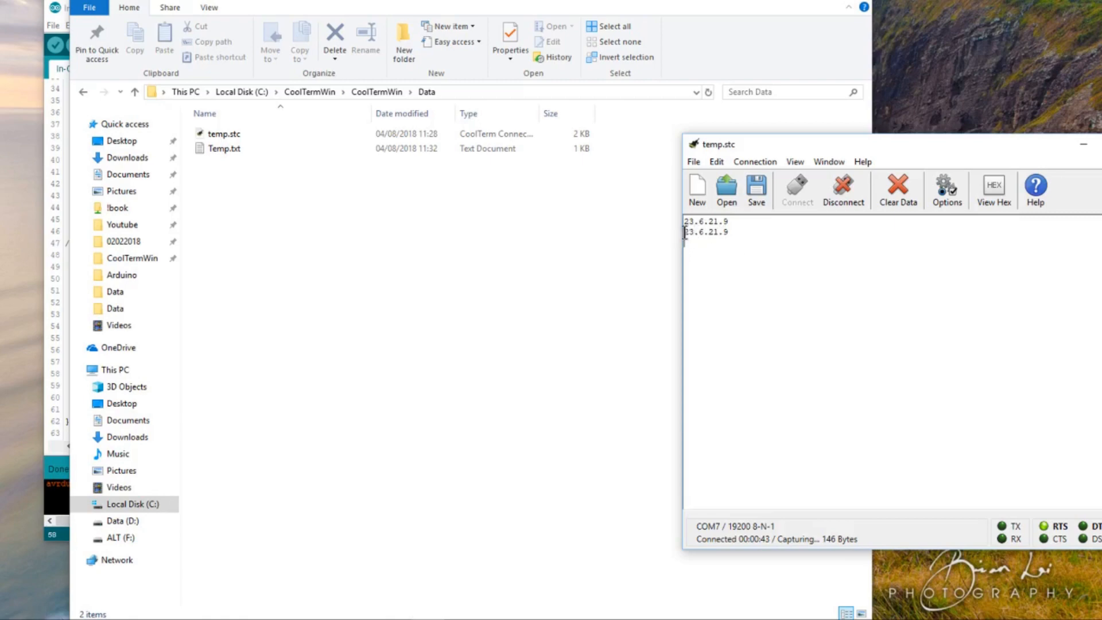
{"action": "double_click", "coordinate": [226, 148]}
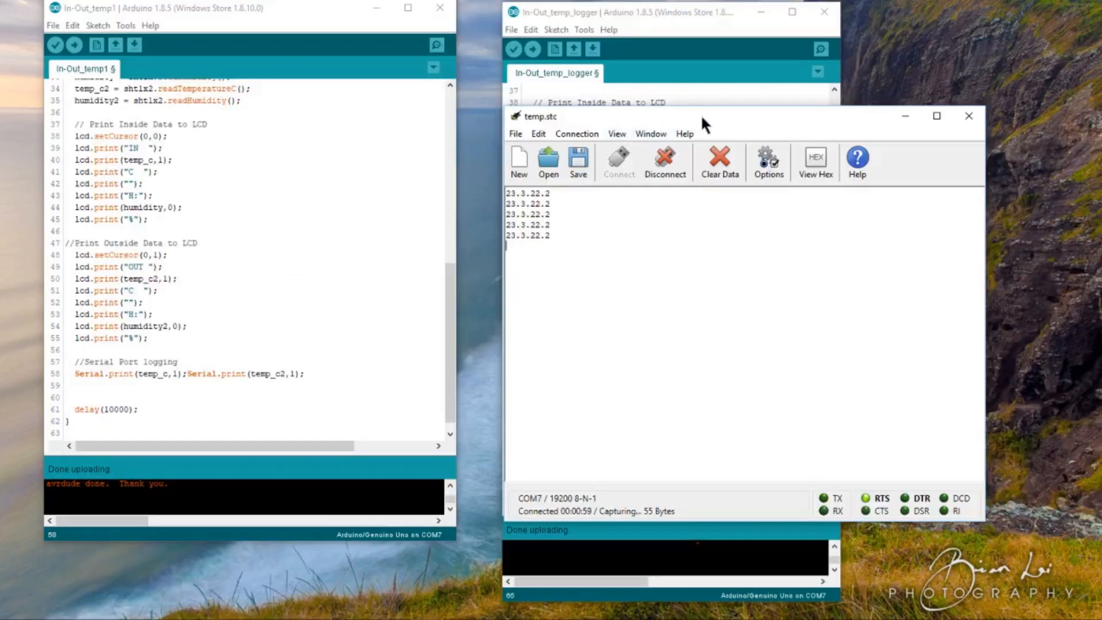
Shift the CoolTerm window aside, open Temp.txt from the Data folder to inspect the logged readings, and close it.
{"action": "left_click_drag", "start_coordinate": [703, 114], "coordinate": [715, 105]}
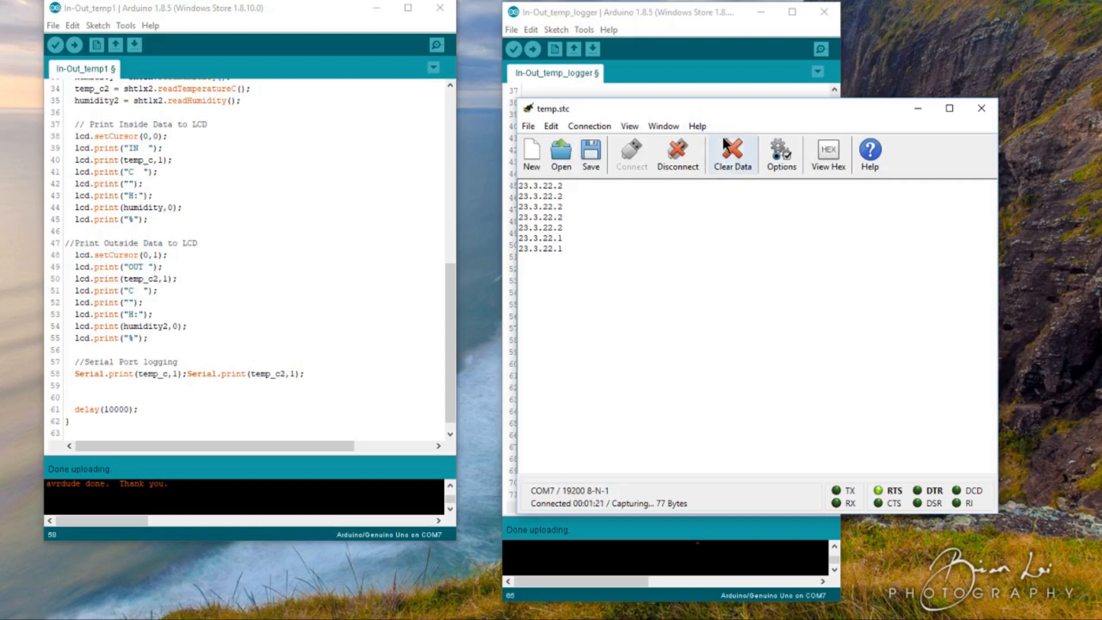
{"action": "left_click_drag", "start_coordinate": [719, 114], "coordinate": [792, 109]}
{"action": "left_click", "coordinate": [119, 618]}
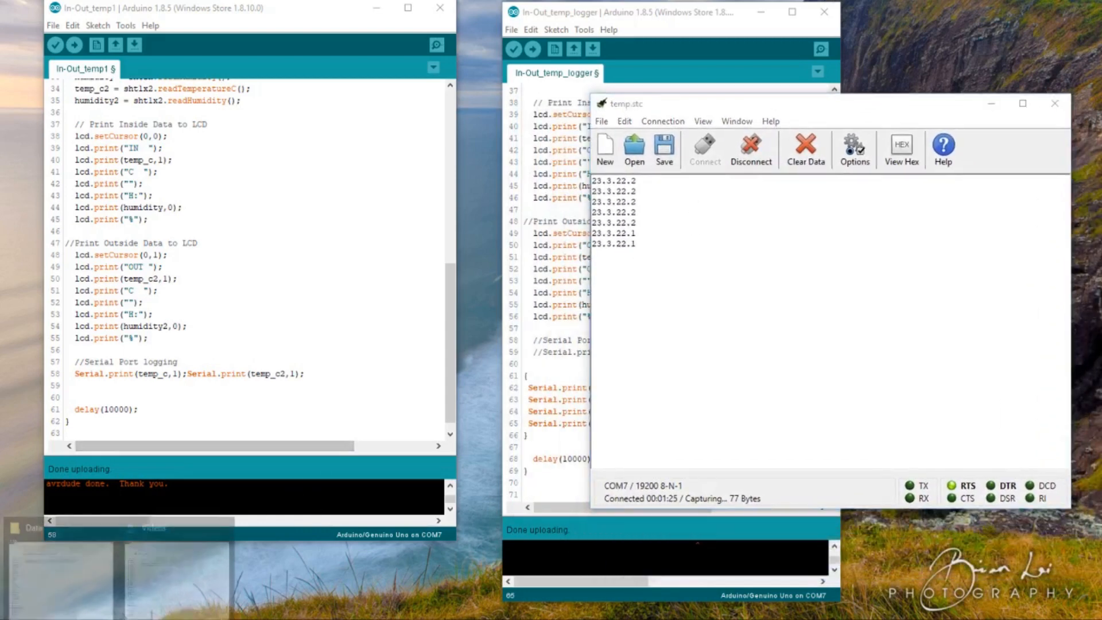
{"action": "left_click", "coordinate": [68, 566]}
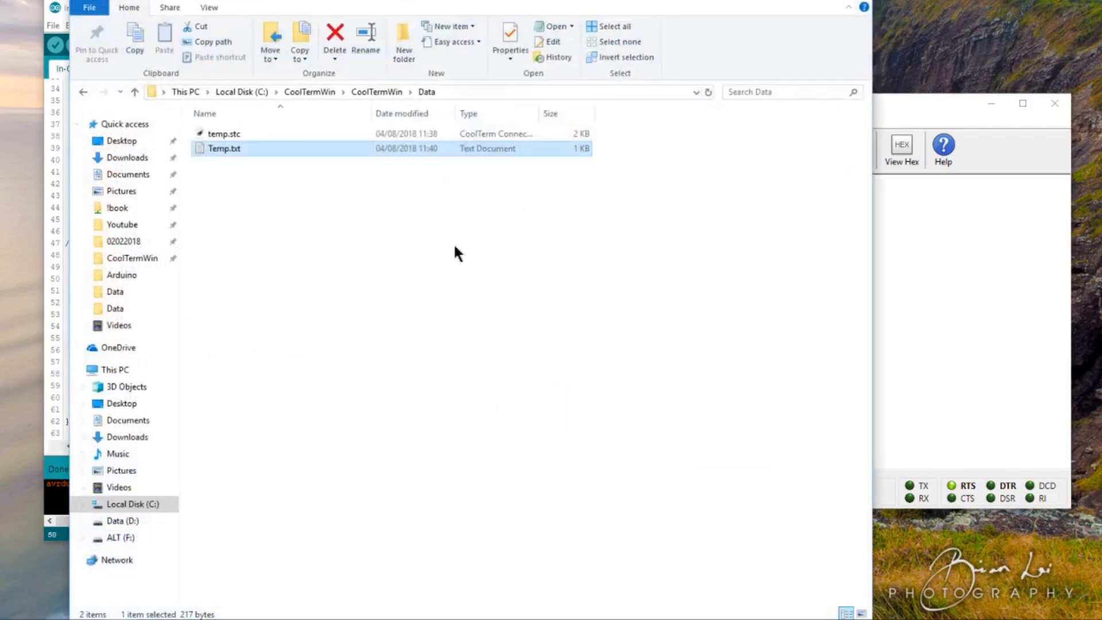
{"action": "double_click", "coordinate": [236, 147]}
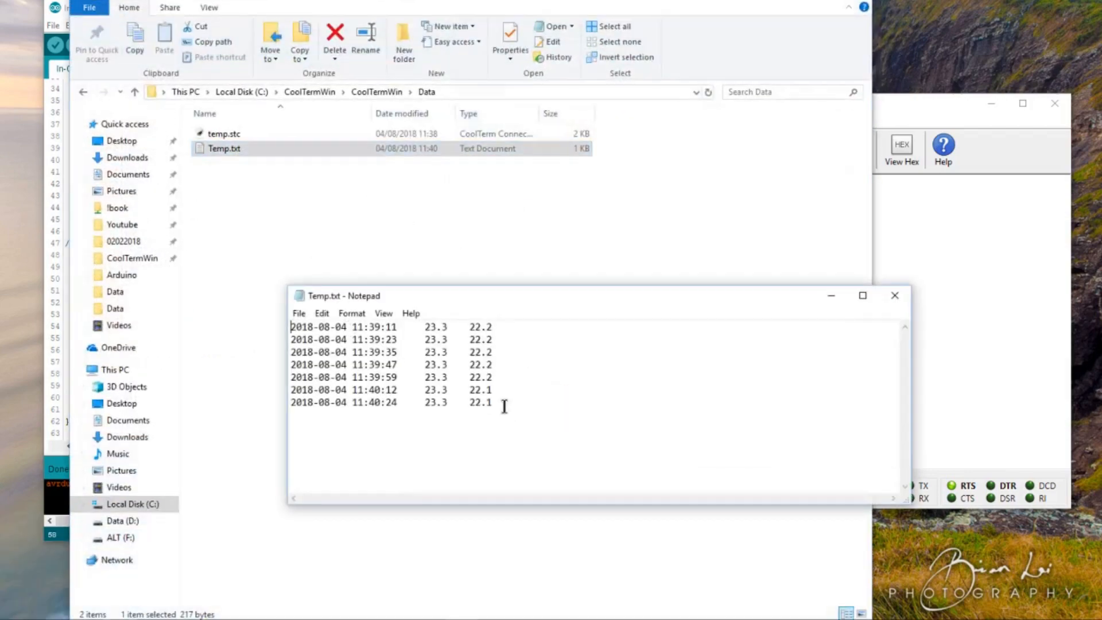
{"action": "left_click", "coordinate": [897, 295]}
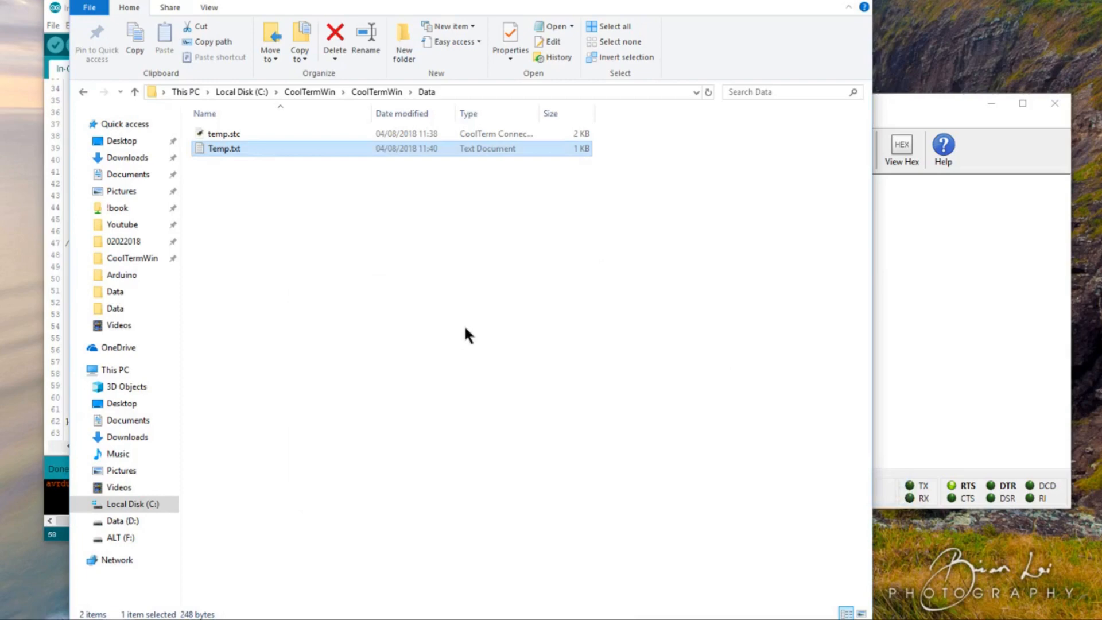
Switch to CoolTerm and review its Serial Port, Terminal, Receive, Transmit and Miscellaneous connection options, keeping the current settings.
{"action": "left_click", "coordinate": [901, 129]}
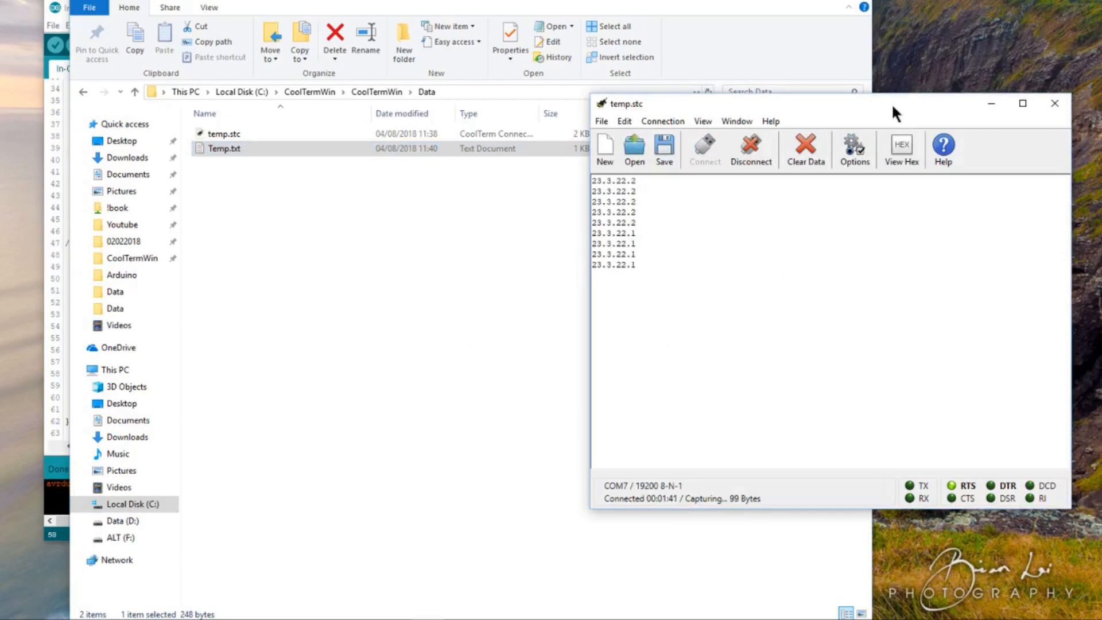
{"action": "left_click", "coordinate": [850, 152]}
{"action": "left_click_drag", "start_coordinate": [822, 180], "coordinate": [716, 51]}
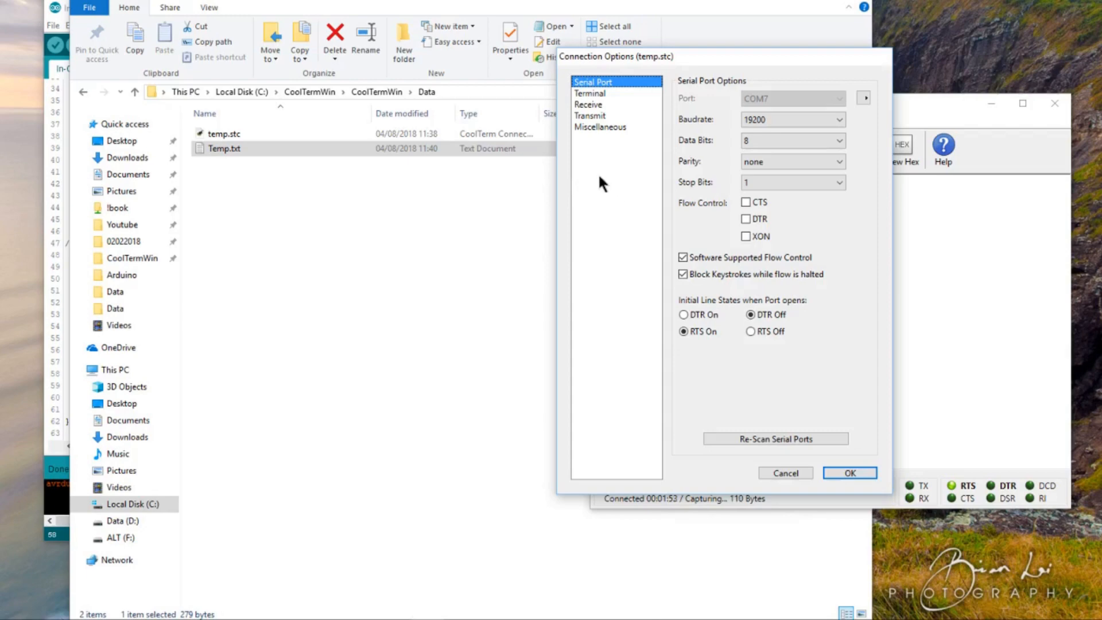
{"action": "left_click", "coordinate": [590, 94]}
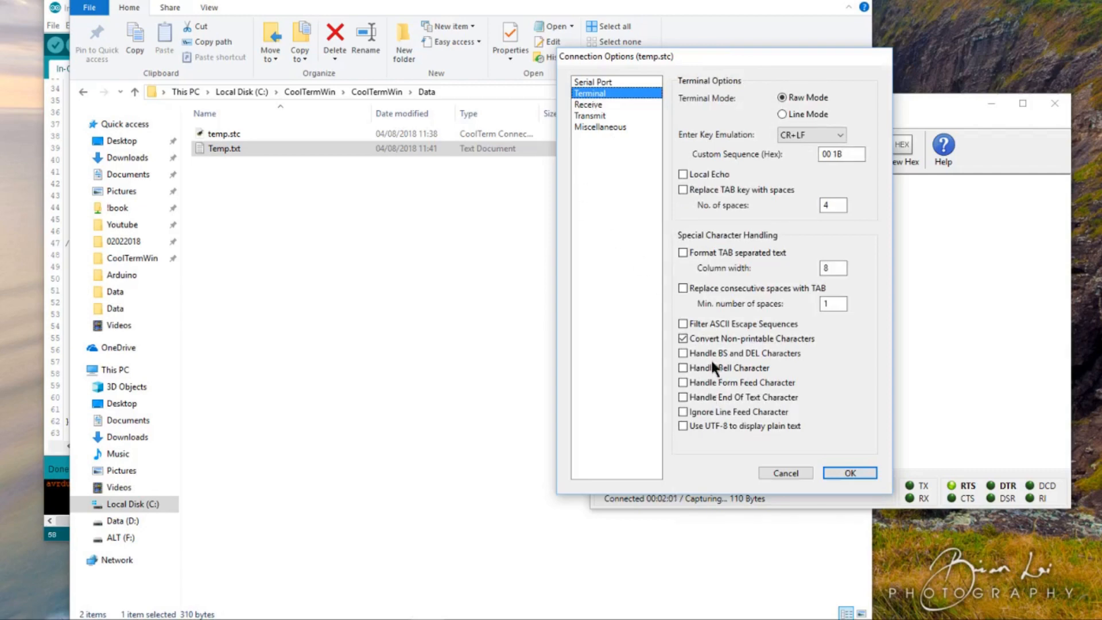
{"action": "left_click", "coordinate": [579, 104]}
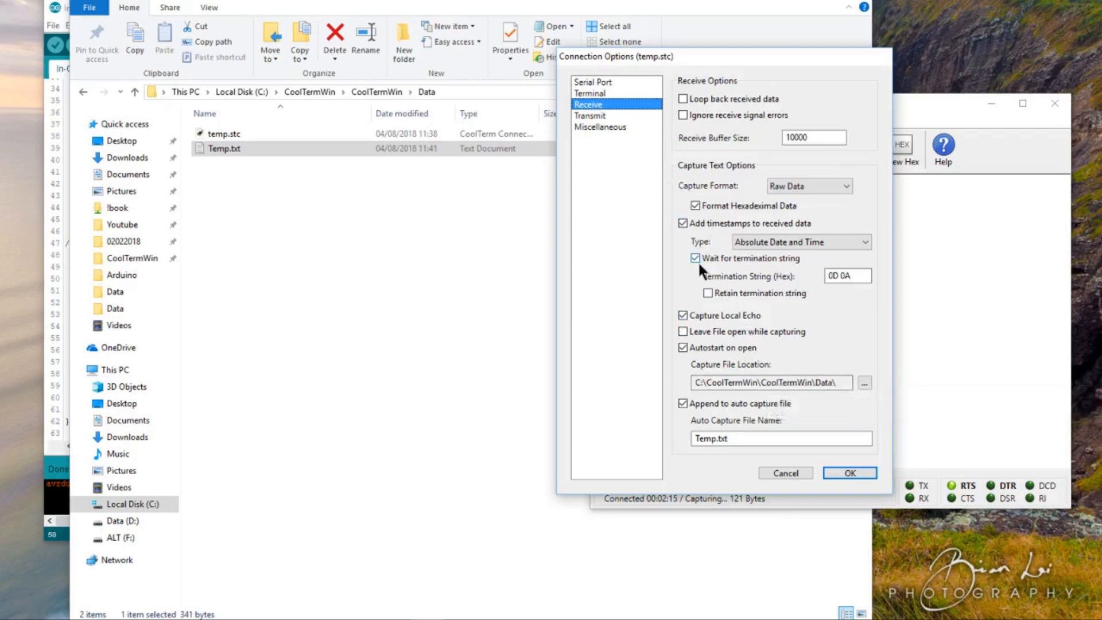
{"action": "left_click", "coordinate": [591, 116]}
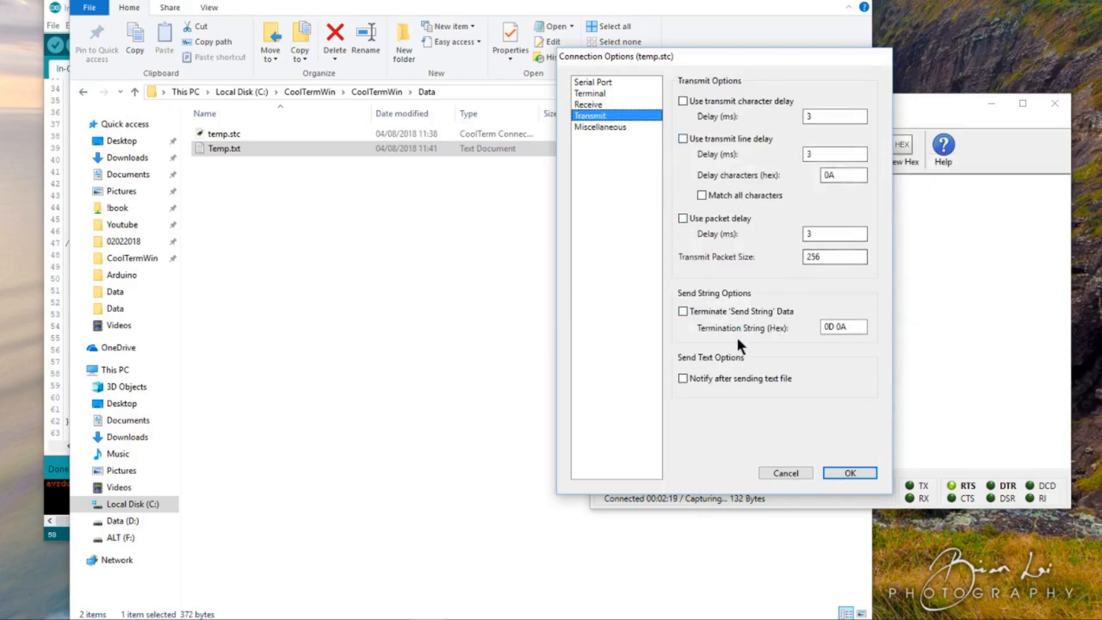
{"action": "left_click", "coordinate": [597, 127]}
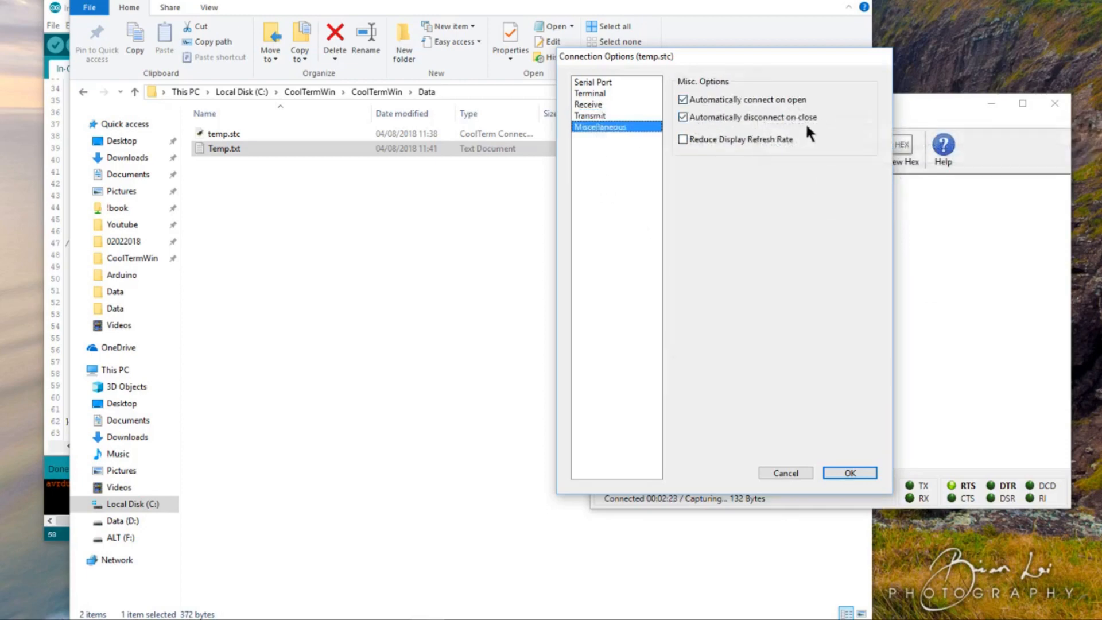
{"action": "left_click", "coordinate": [849, 474]}
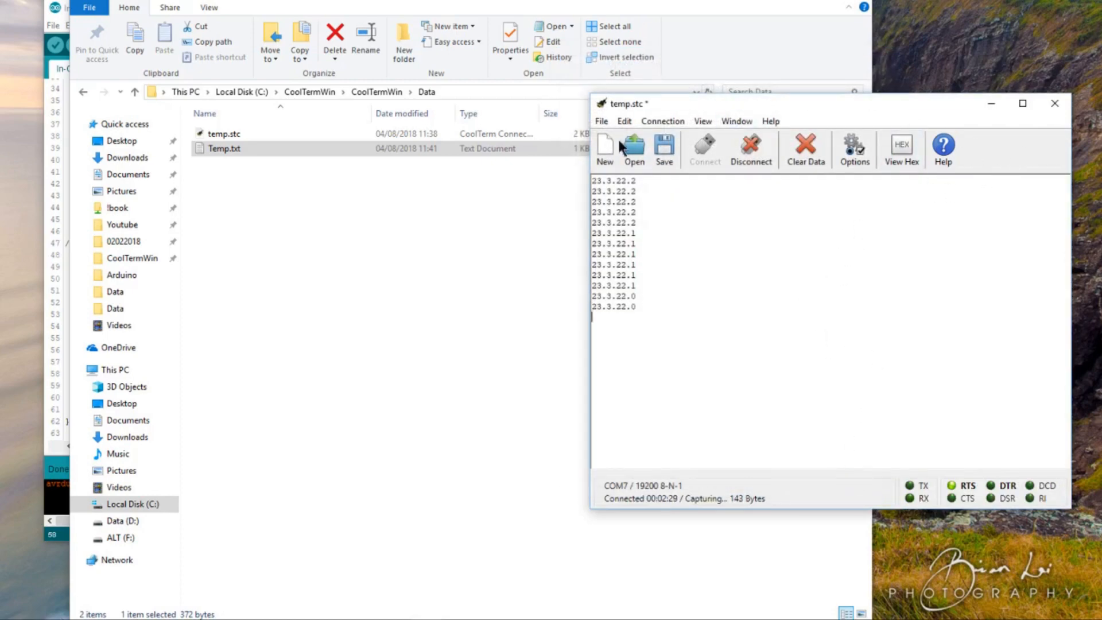
Clear the CoolTerm and Data folder windows out of the way and switch to the blank Excel workbook, positioning its window fully in view.
{"action": "left_click_drag", "start_coordinate": [860, 106], "coordinate": [953, 103]}
{"action": "left_click", "coordinate": [791, 2]}
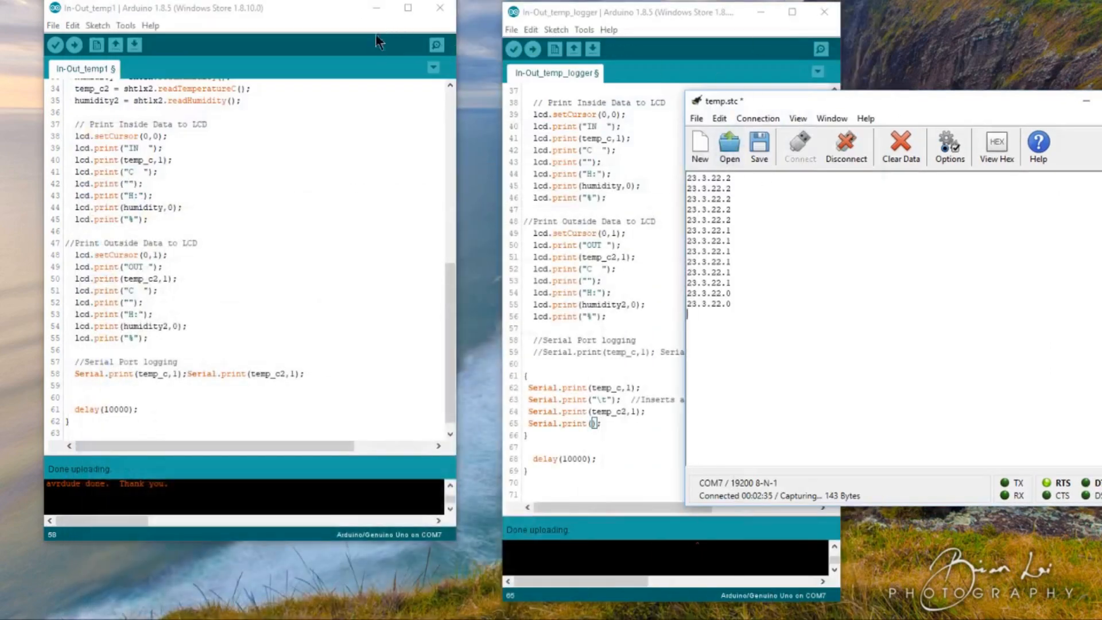
{"action": "left_click", "coordinate": [384, 619]}
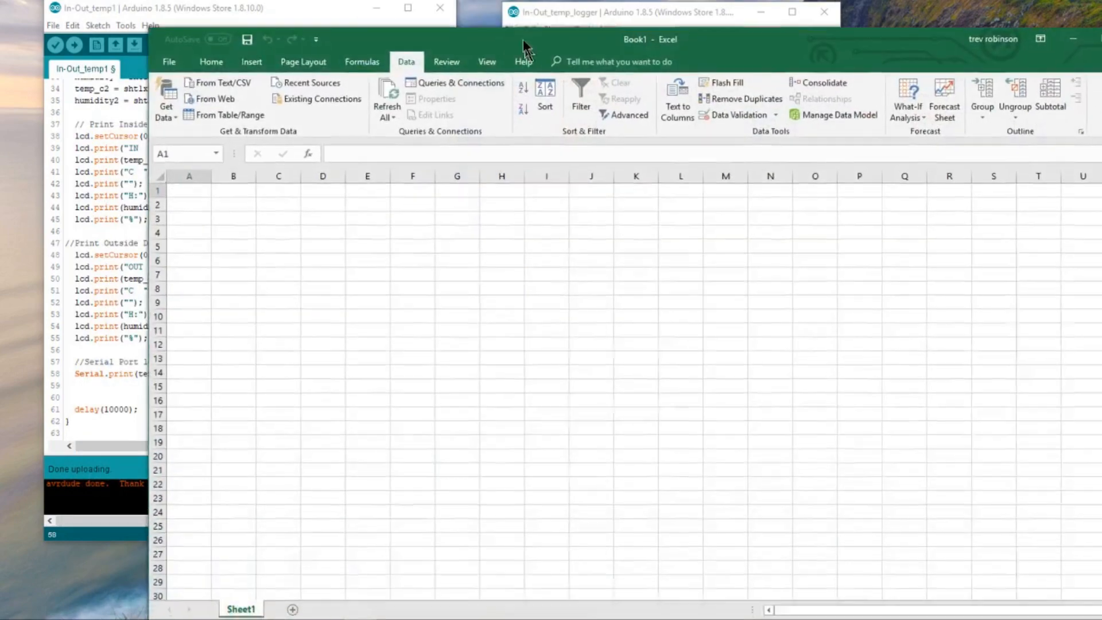
{"action": "left_click_drag", "start_coordinate": [522, 39], "coordinate": [448, 0]}
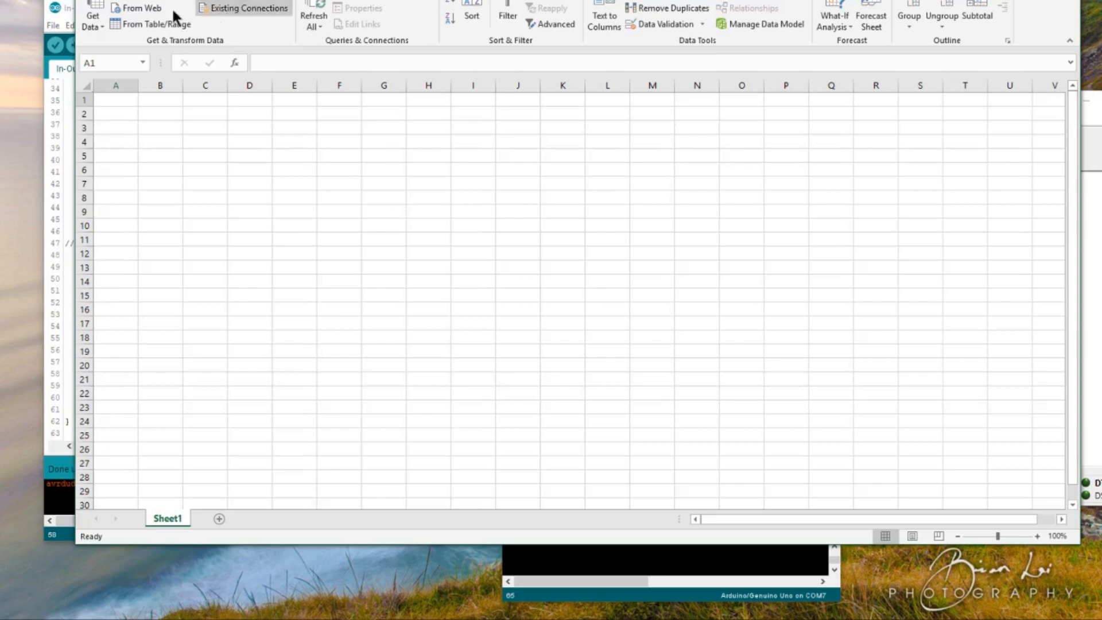
{"action": "left_click_drag", "start_coordinate": [376, 0], "coordinate": [383, 22]}
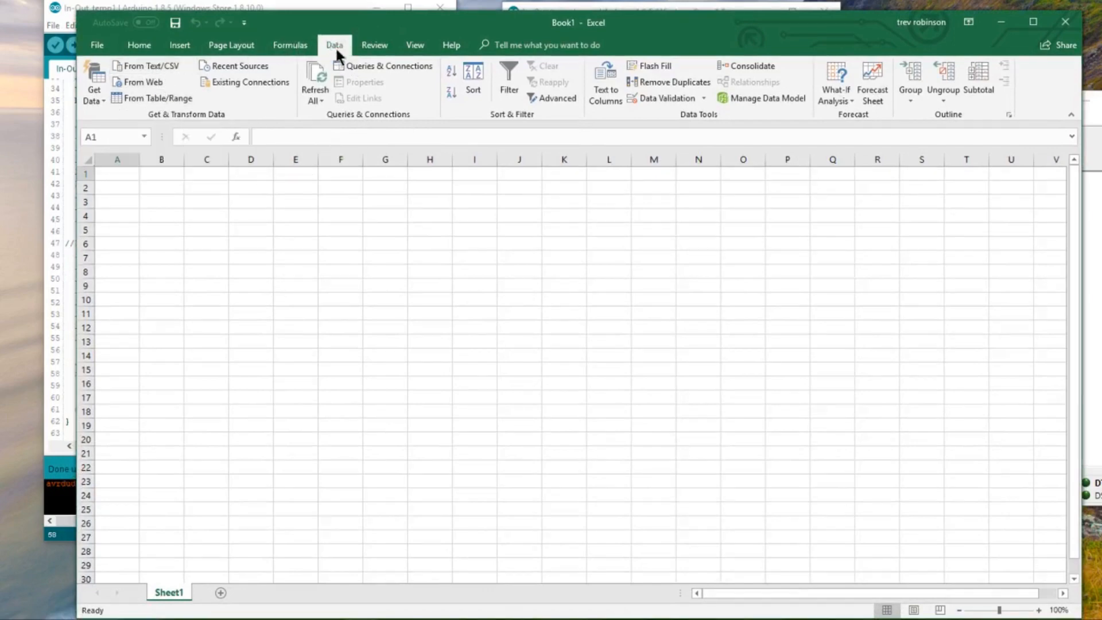
Start a text/CSV data import and choose Temp.txt from C:\CoolTermWin\CoolTermWin\Data.
{"action": "left_click", "coordinate": [137, 64]}
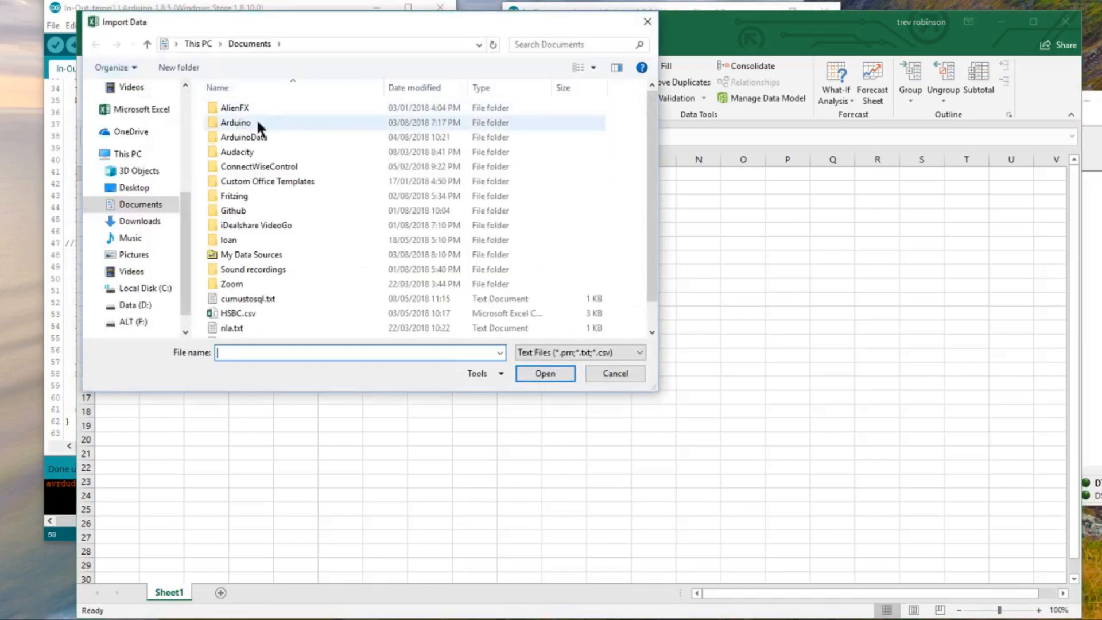
{"action": "left_click", "coordinate": [154, 288]}
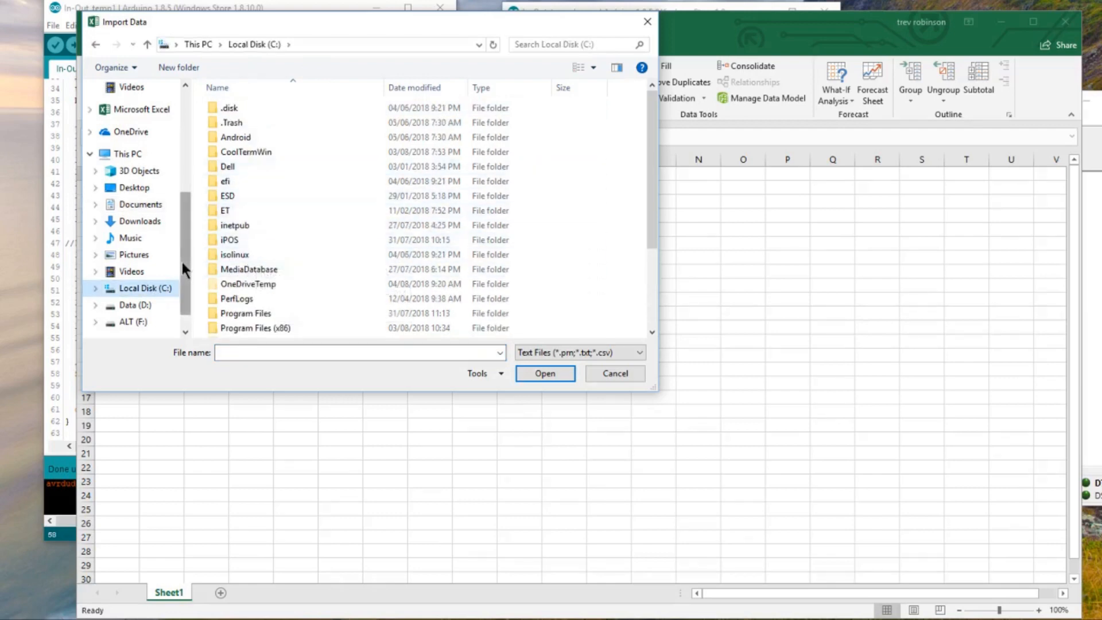
{"action": "double_click", "coordinate": [237, 152]}
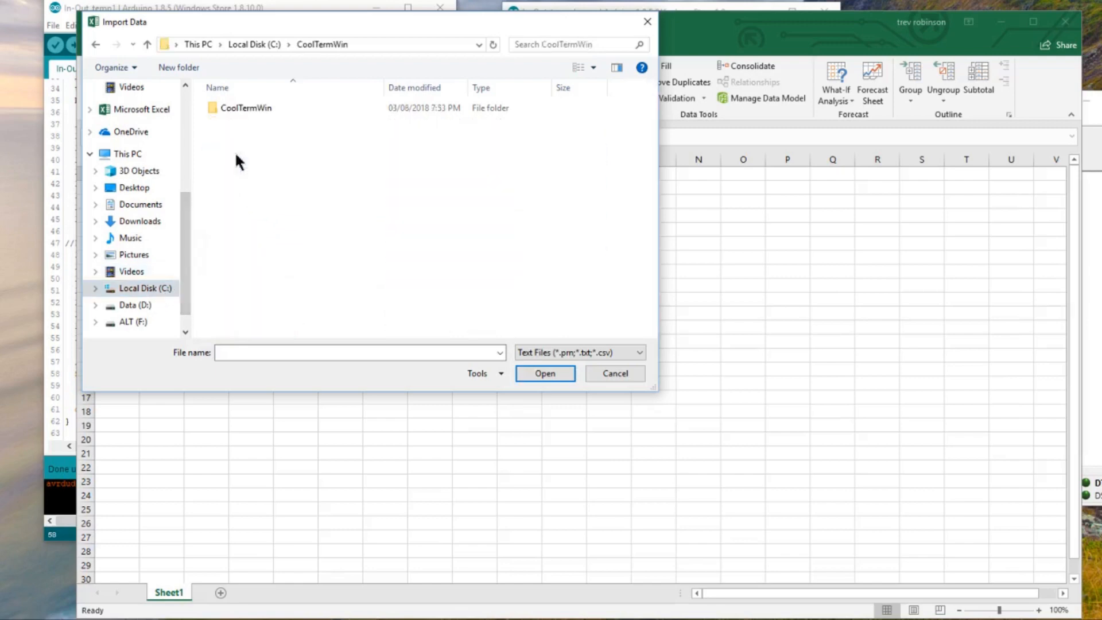
{"action": "left_click", "coordinate": [250, 109]}
{"action": "double_click", "coordinate": [250, 110]}
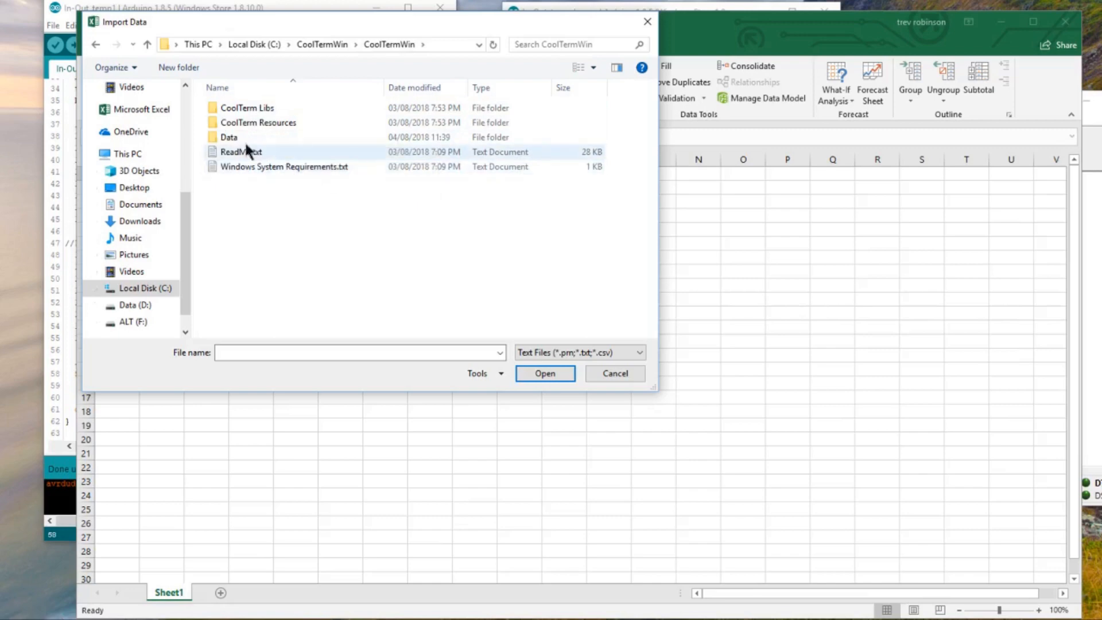
{"action": "double_click", "coordinate": [227, 137]}
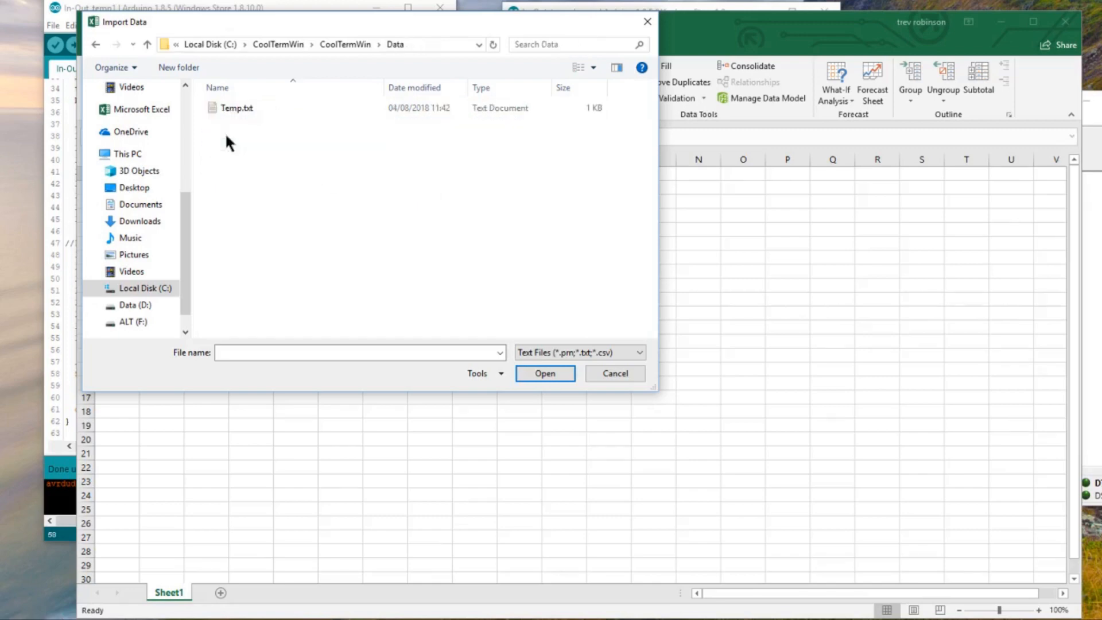
{"action": "double_click", "coordinate": [251, 110]}
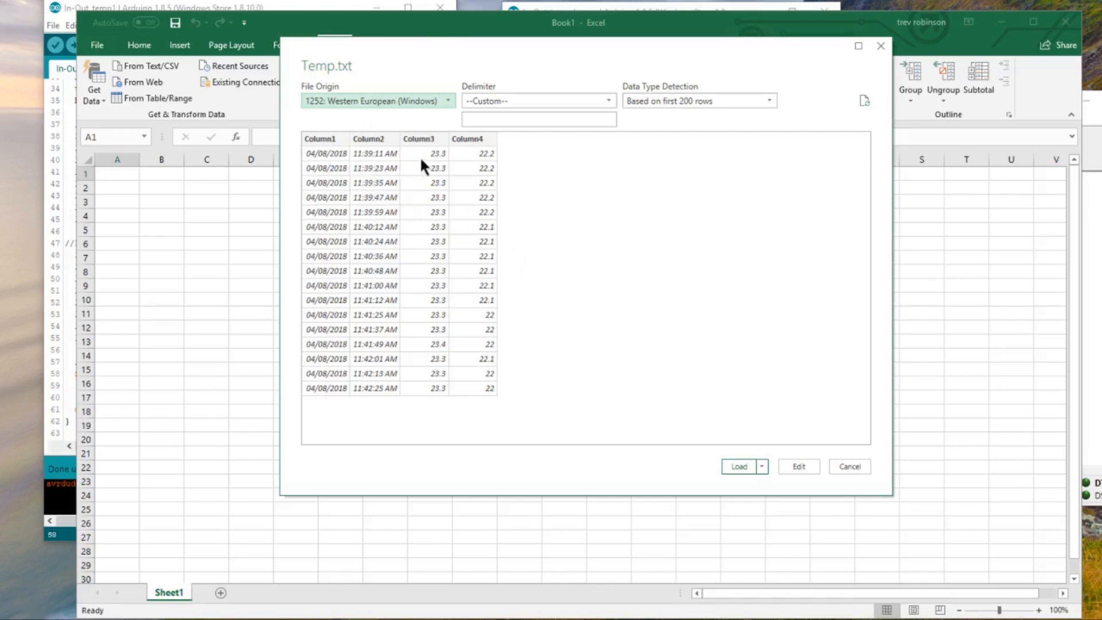
Set the import delimiter to Tab and open the data for editing in the Power Query Editor.
{"action": "left_click", "coordinate": [608, 99]}
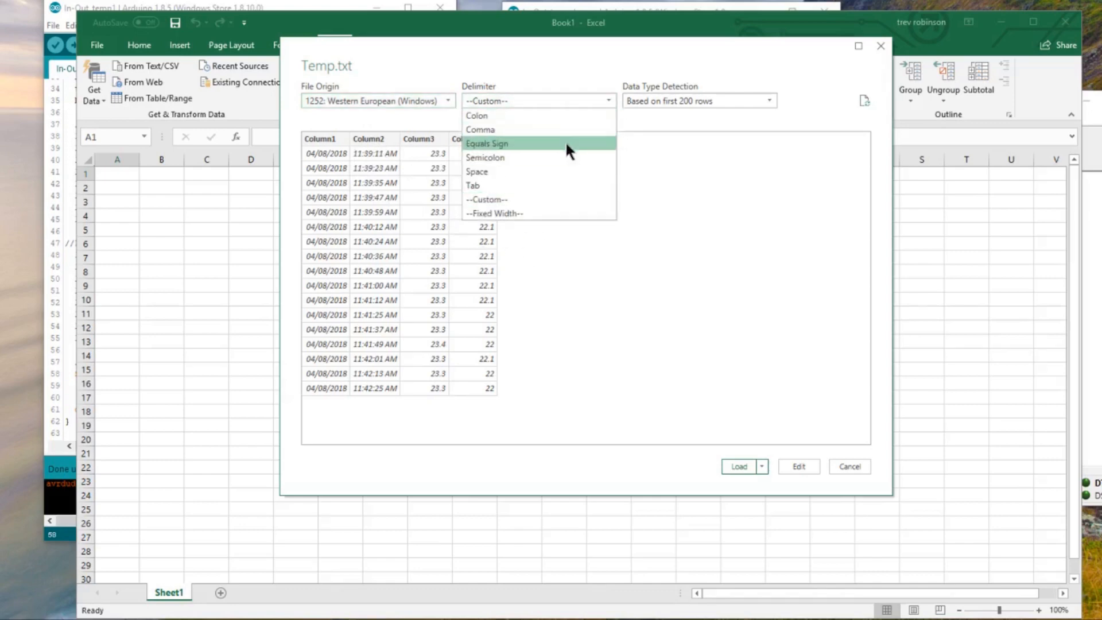
{"action": "left_click", "coordinate": [560, 185]}
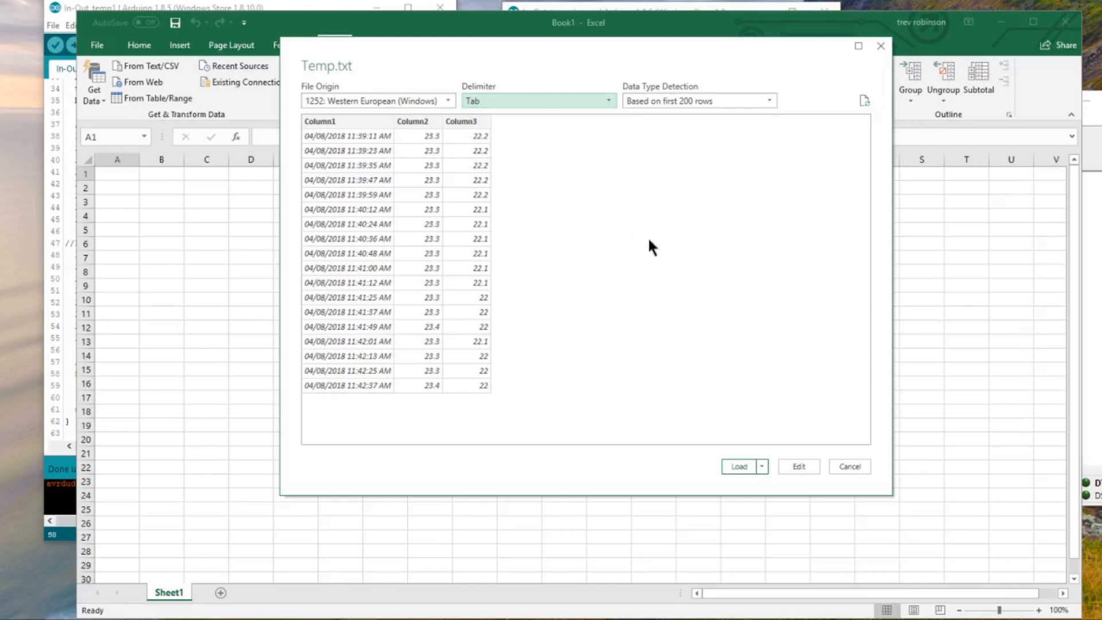
{"action": "left_click", "coordinate": [798, 466]}
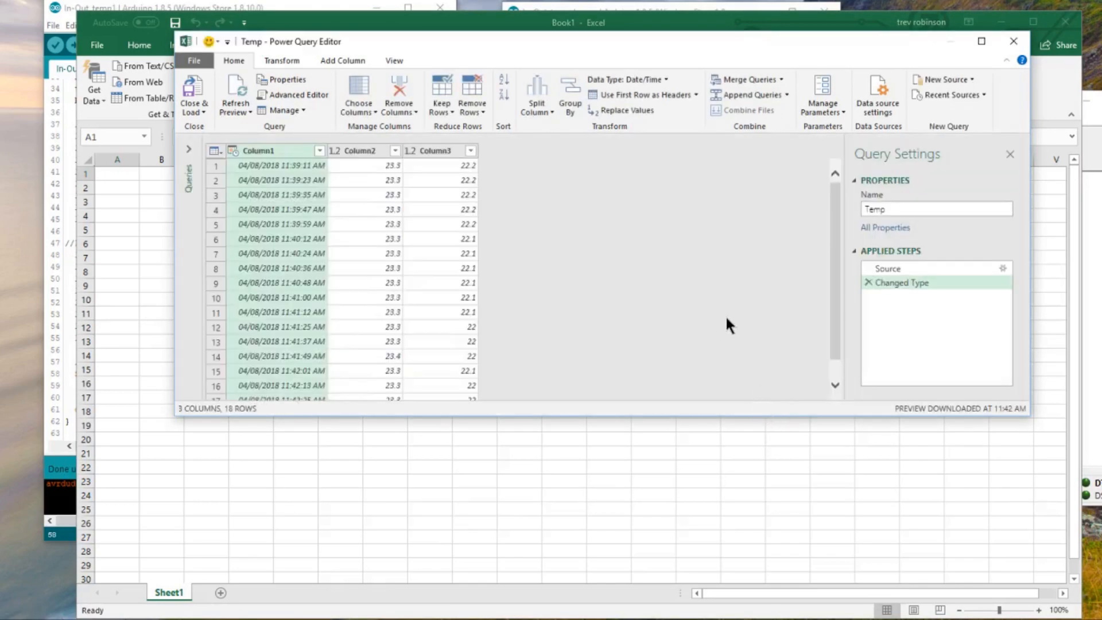
Rename Column1 of the Temp query as Timestamp.
{"action": "right_click", "coordinate": [263, 151]}
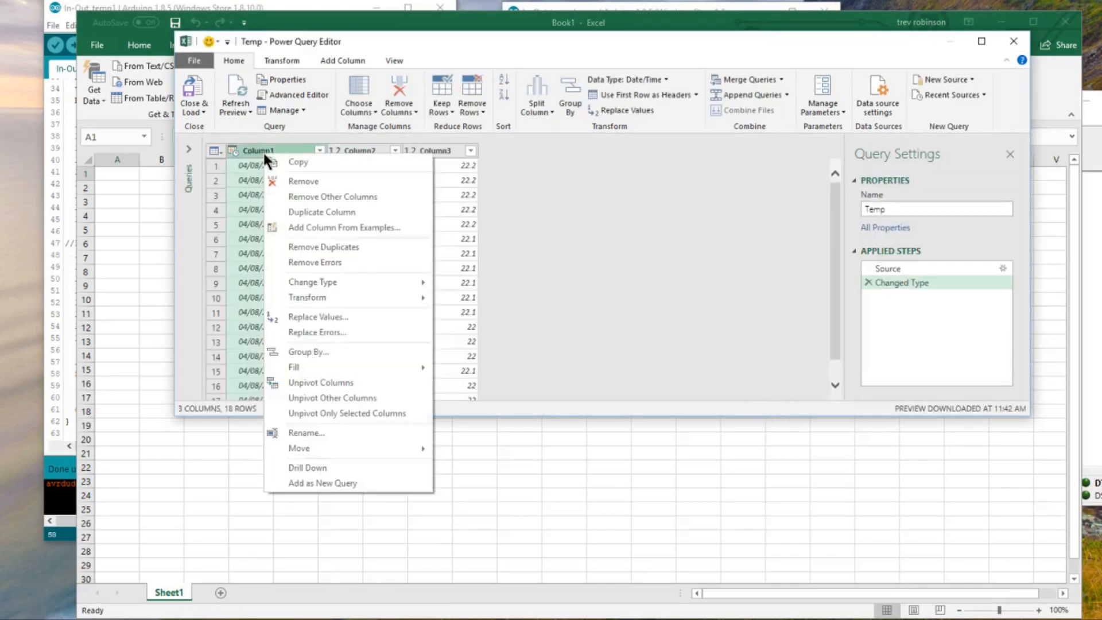
{"action": "left_click", "coordinate": [315, 432]}
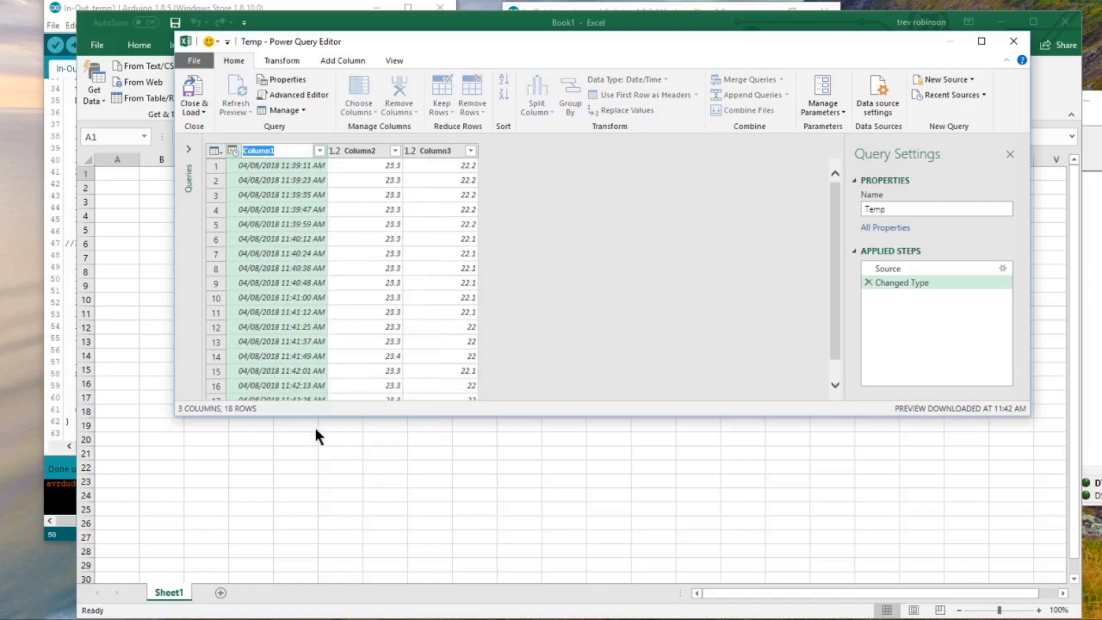
{"action": "type", "text": "Timestamp"}
{"action": "left_click", "coordinate": [356, 148]}
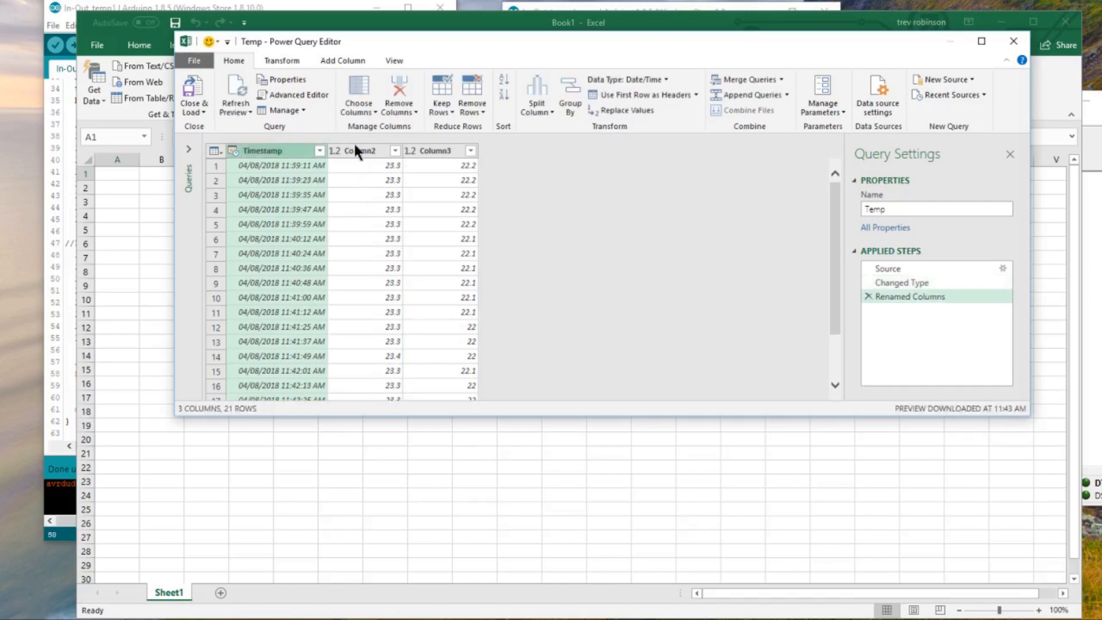
Rename Column2 of the Temp query as Out.
{"action": "right_click", "coordinate": [356, 148]}
{"action": "left_click", "coordinate": [396, 424]}
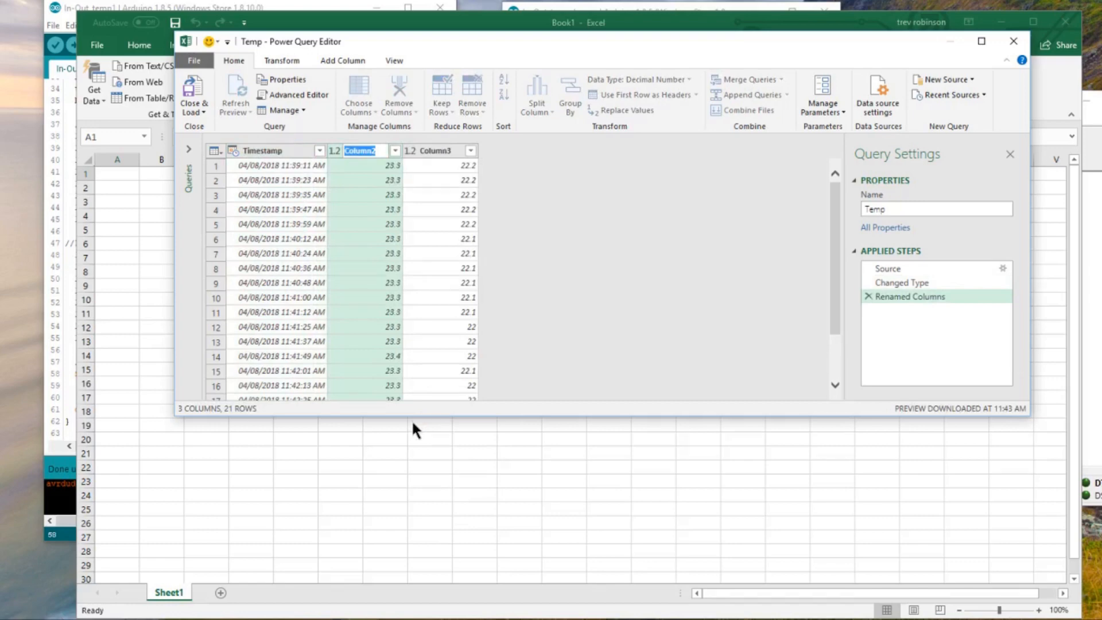
{"action": "type", "text": "Out"}
{"action": "key", "text": "Return"}
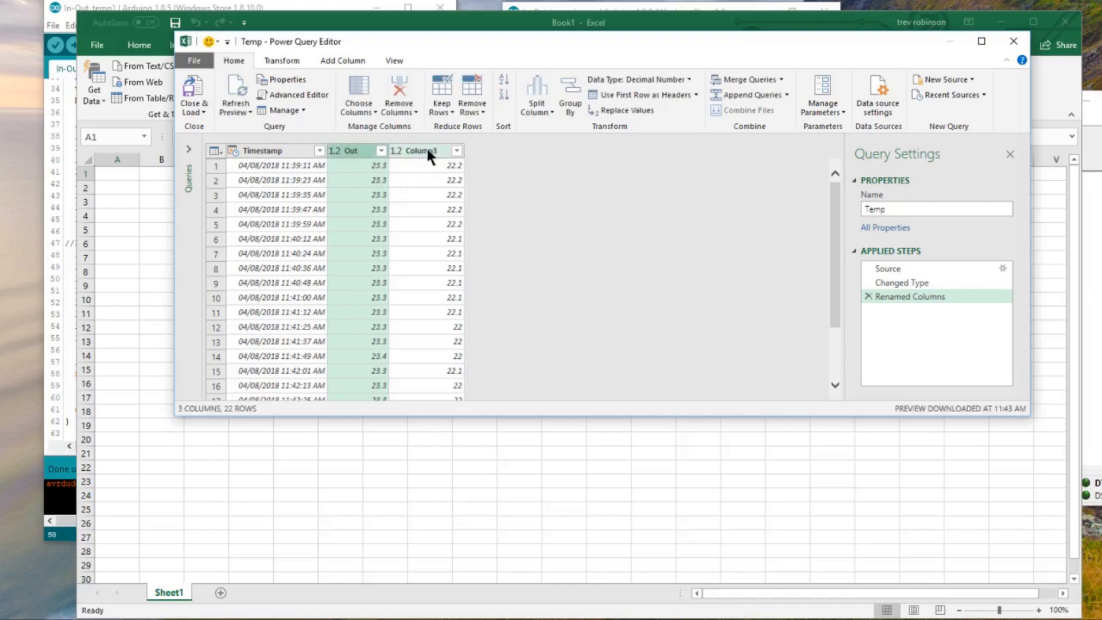
Try to rename Column3 of the Temp query as Out.
{"action": "right_click", "coordinate": [428, 151]}
{"action": "left_click", "coordinate": [497, 428]}
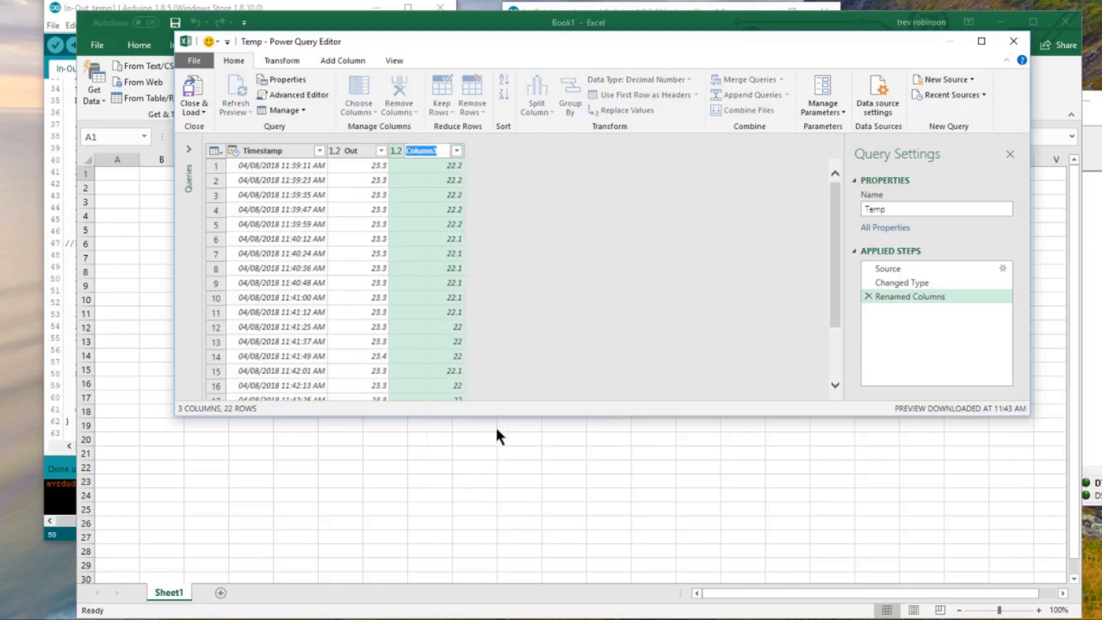
{"action": "key", "text": "BackSpace"}
{"action": "type", "text": "Out"}
{"action": "left_click", "coordinate": [367, 144]}
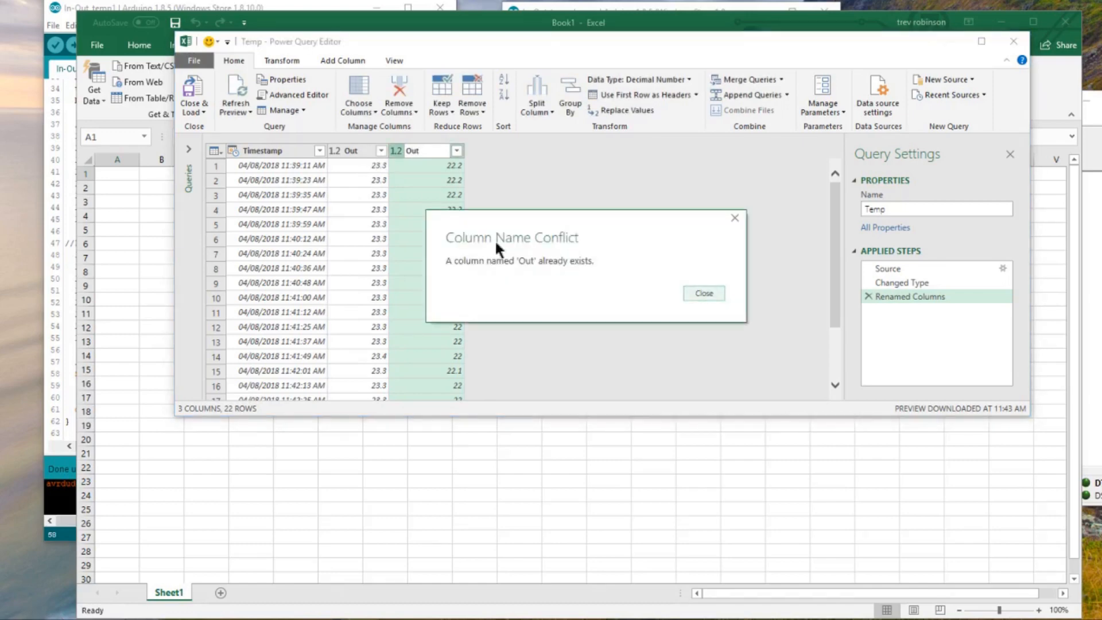
{"action": "left_click", "coordinate": [704, 294]}
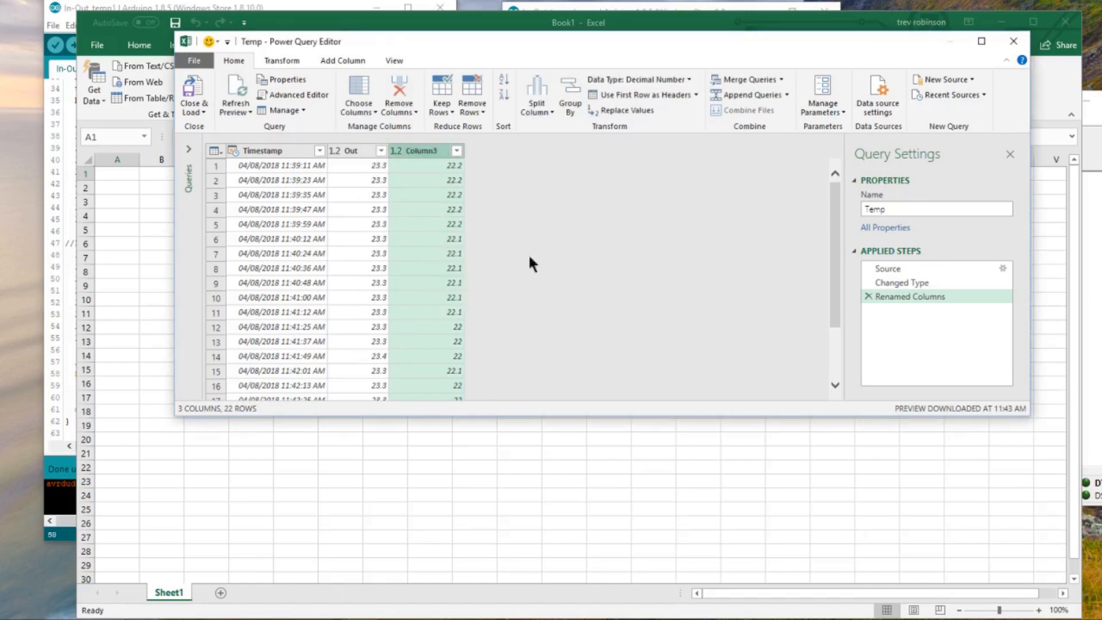
Rename the second column of the Temp query as In and load the query into a worksheet.
{"action": "right_click", "coordinate": [352, 146]}
{"action": "left_click", "coordinate": [396, 424]}
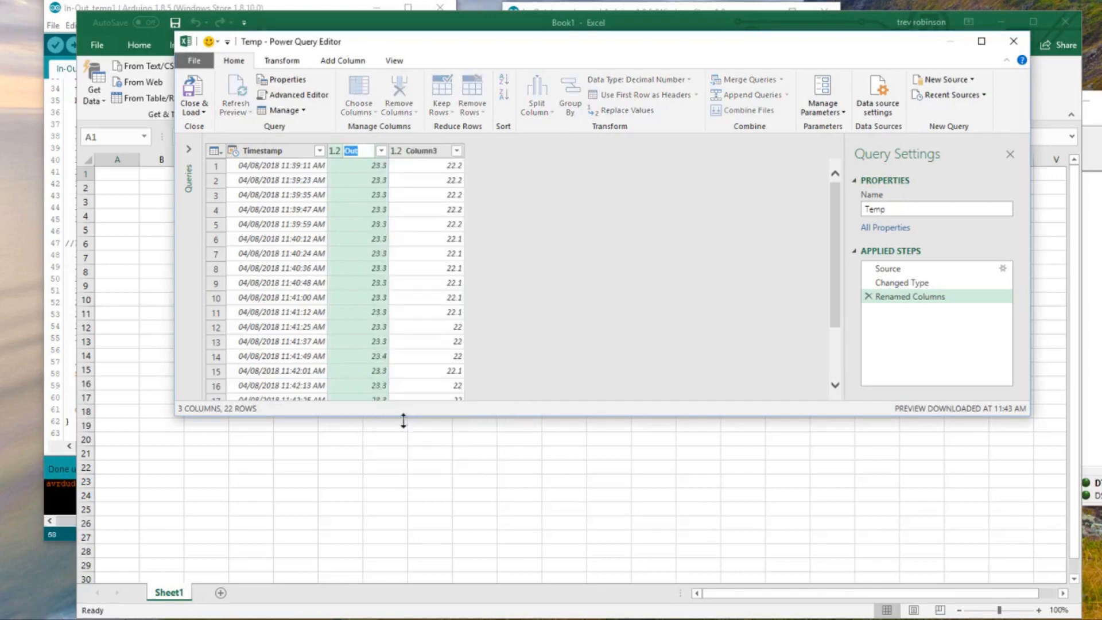
{"action": "type", "text": "IN"}
{"action": "key", "text": "BackSpace"}
{"action": "key", "text": "BackSpace"}
{"action": "type", "text": "In"}
{"action": "left_click", "coordinate": [651, 278]}
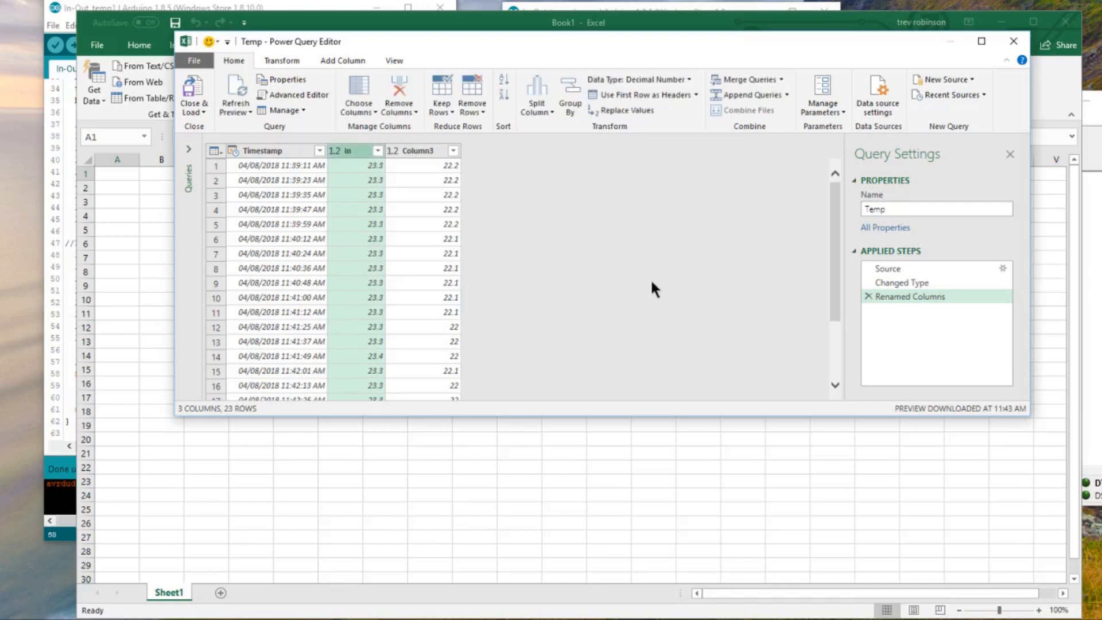
{"action": "left_click", "coordinate": [197, 112]}
{"action": "left_click", "coordinate": [219, 129]}
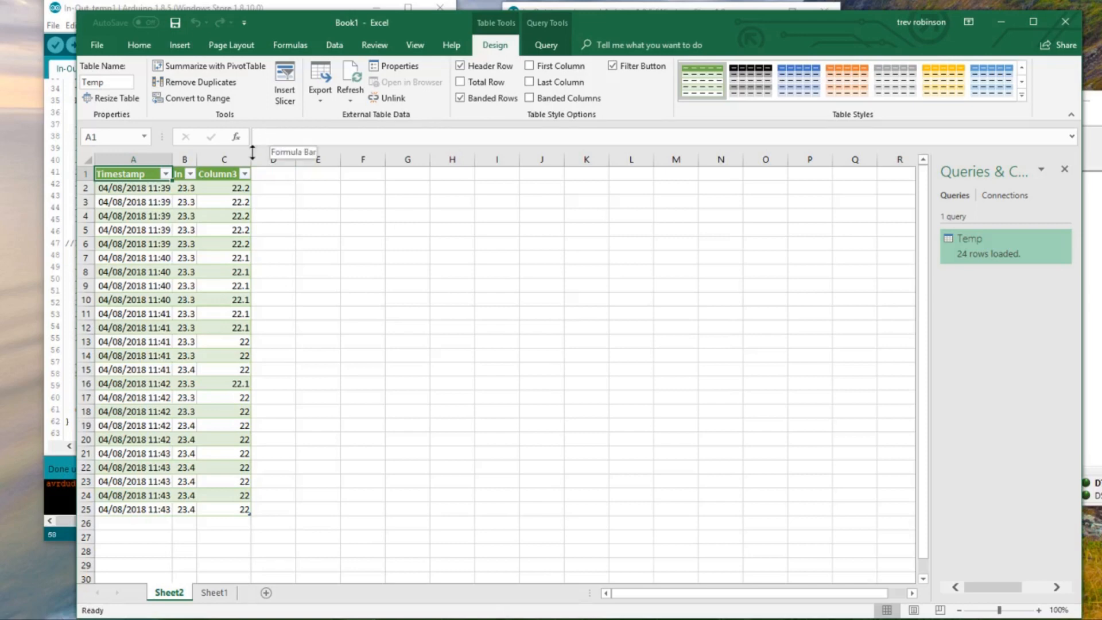
Set the existing Temp query connection to refresh every 1 minute.
{"action": "left_click", "coordinate": [331, 47]}
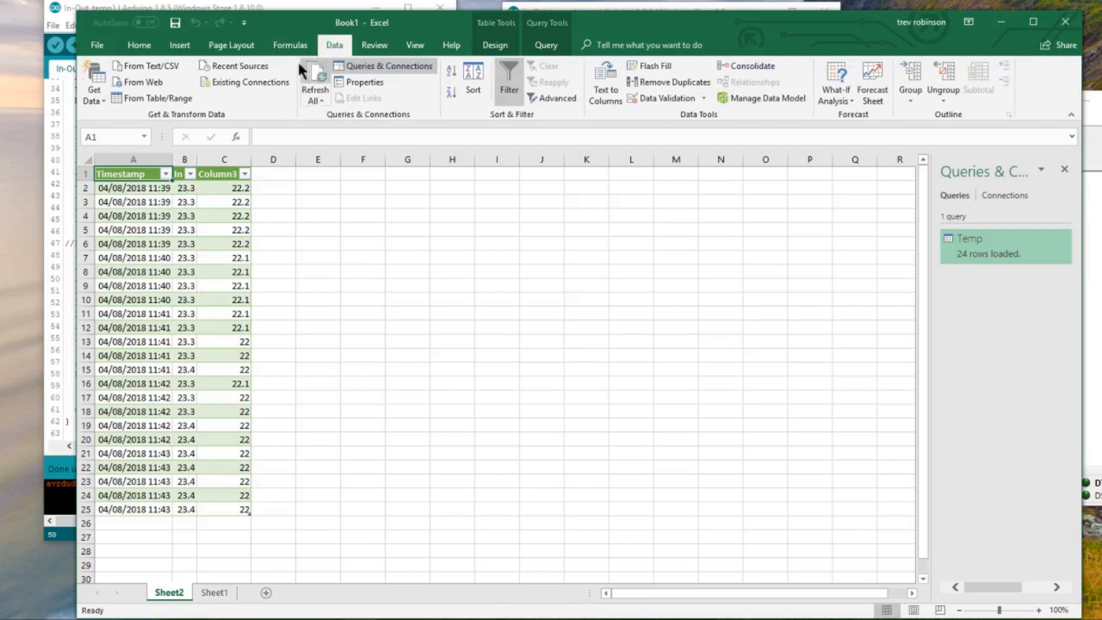
{"action": "left_click", "coordinate": [248, 87]}
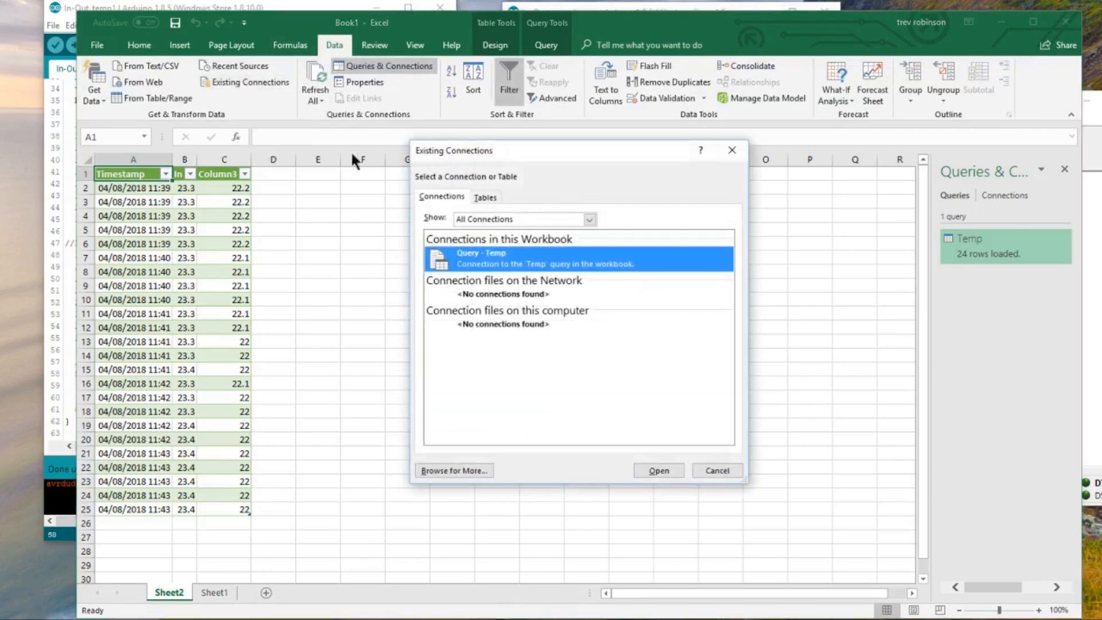
{"action": "right_click", "coordinate": [490, 261]}
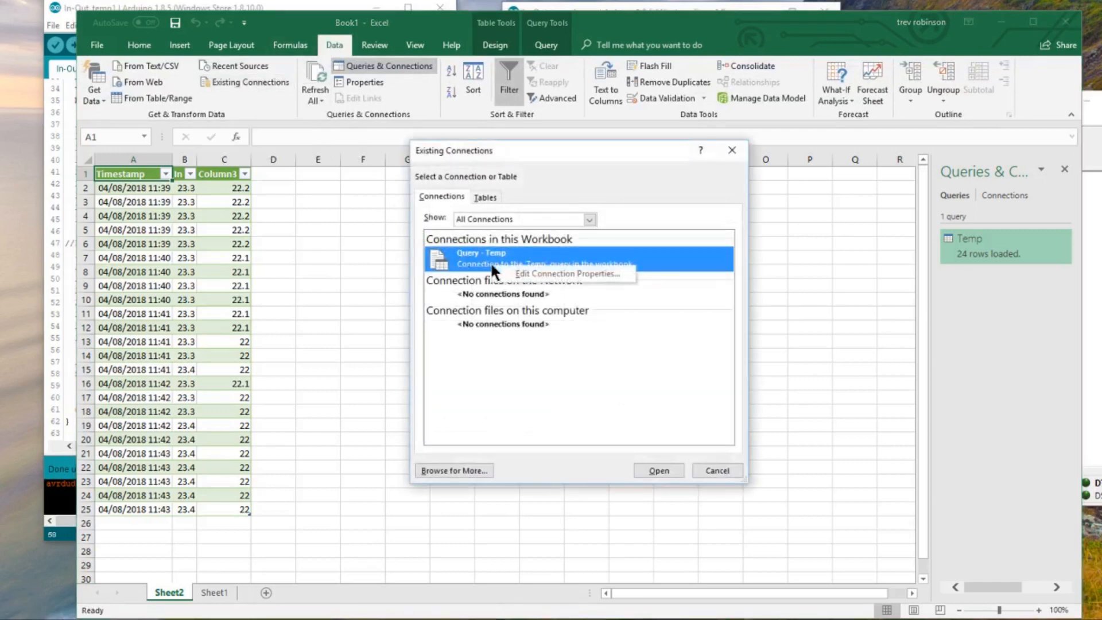
{"action": "left_click", "coordinate": [524, 273]}
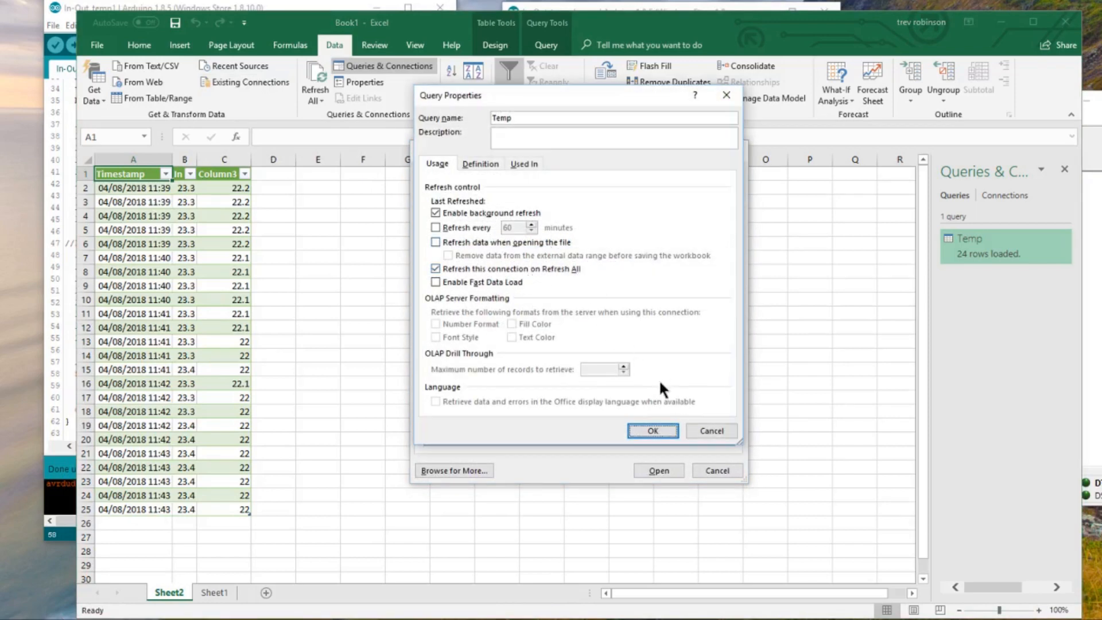
{"action": "left_click", "coordinate": [435, 227]}
{"action": "key", "text": "Tab"}
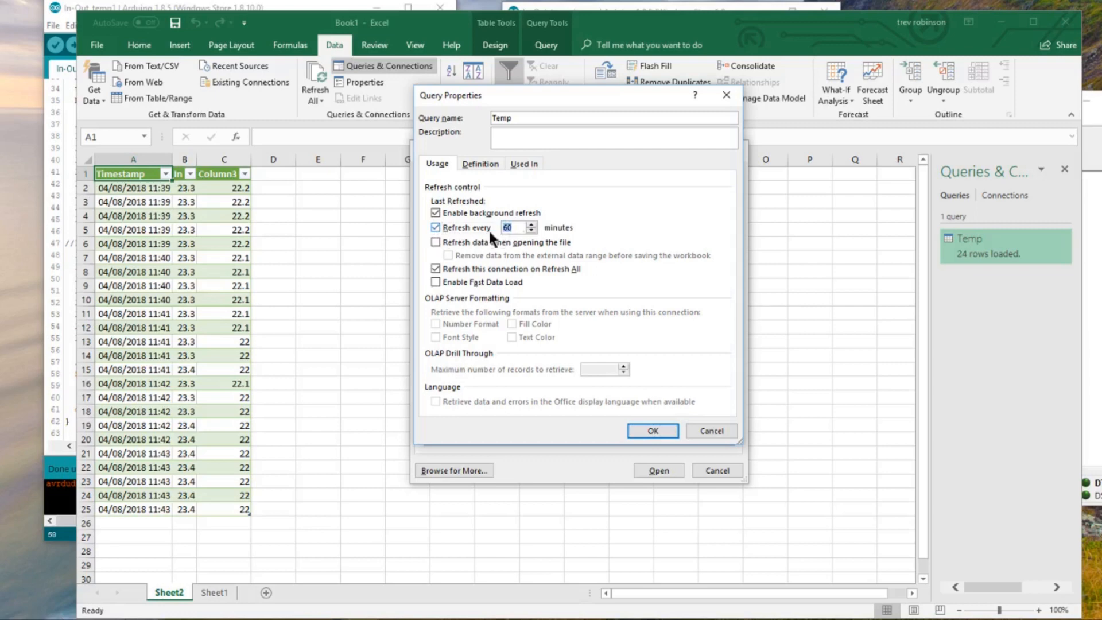
{"action": "type", "text": "1"}
{"action": "left_click", "coordinate": [659, 431]}
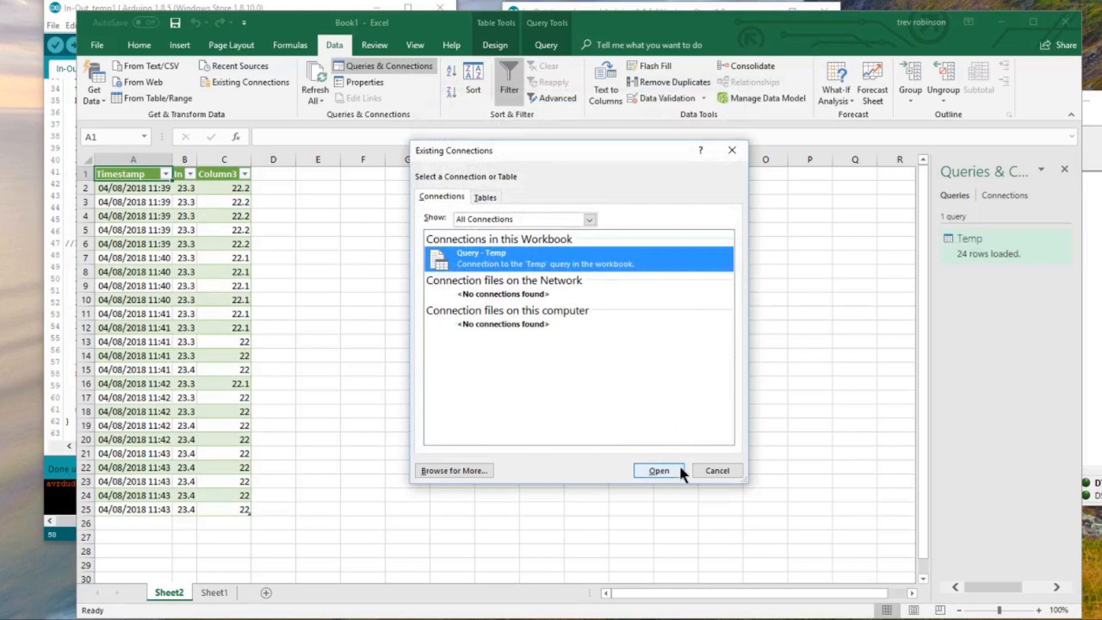
{"action": "left_click", "coordinate": [716, 474]}
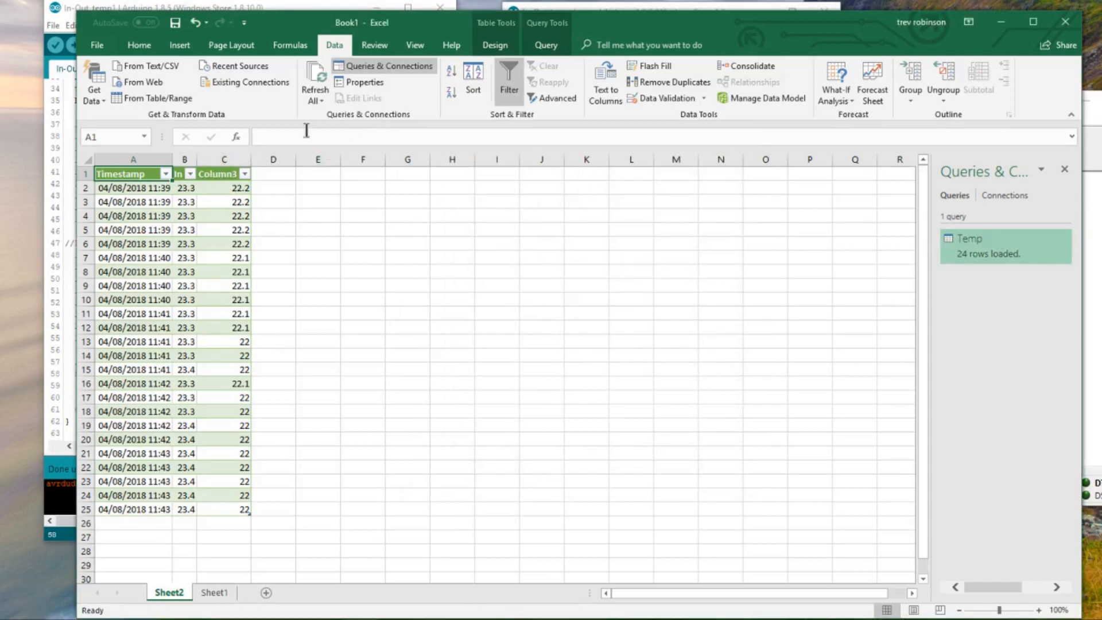
{"action": "left_click", "coordinate": [222, 160]}
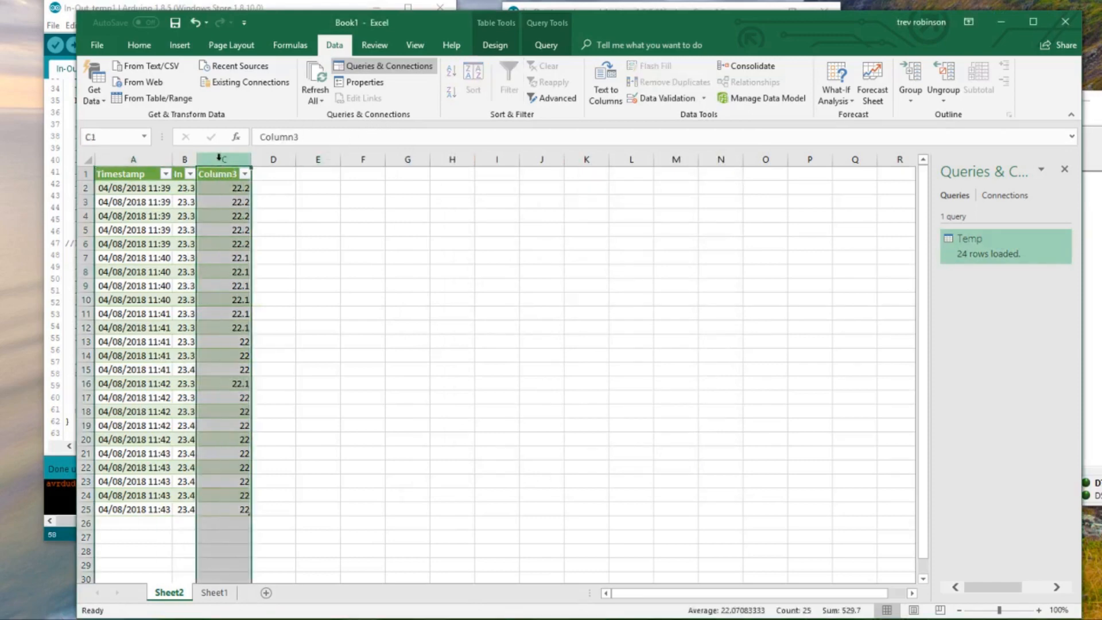
{"action": "right_click", "coordinate": [219, 160]}
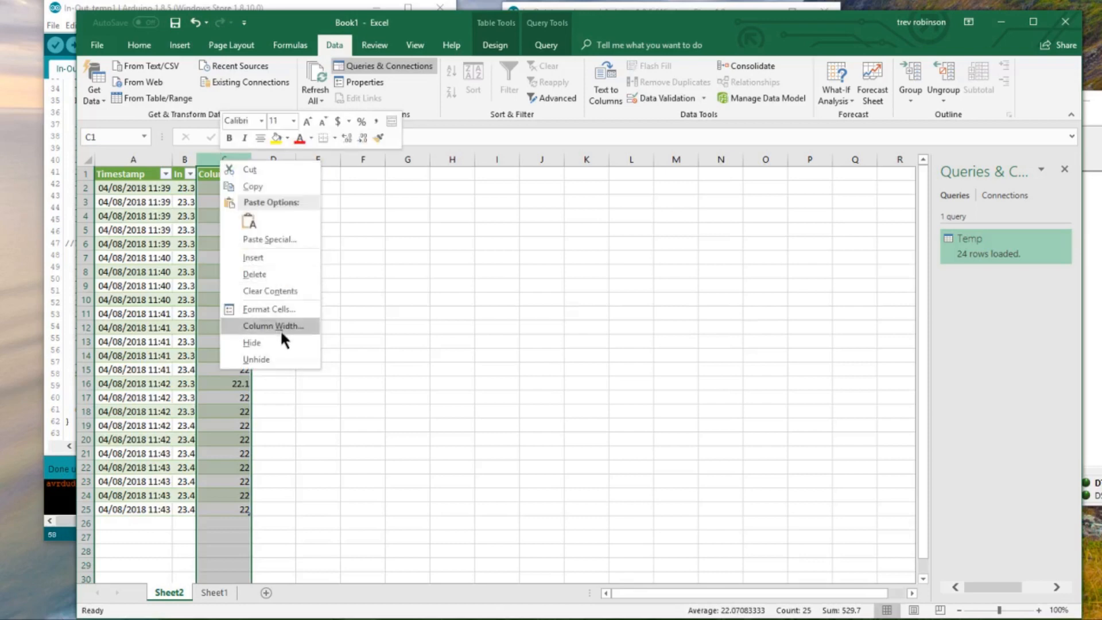
{"action": "left_click", "coordinate": [454, 326]}
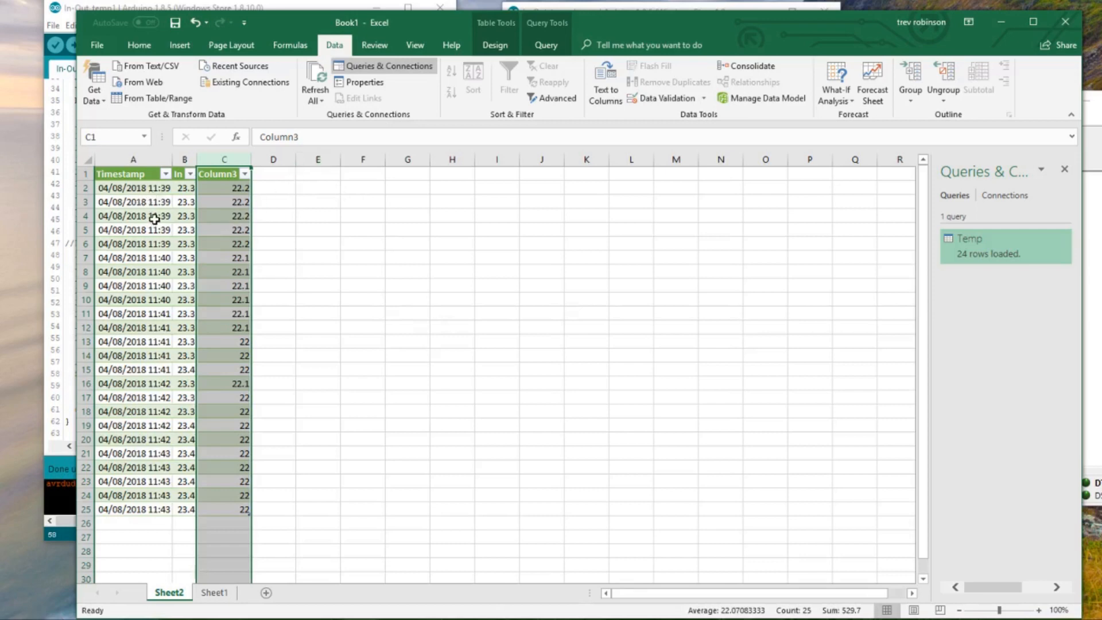
Delete the imported data in columns A to C of Sheet2 together with its associated query.
{"action": "left_click", "coordinate": [132, 159]}
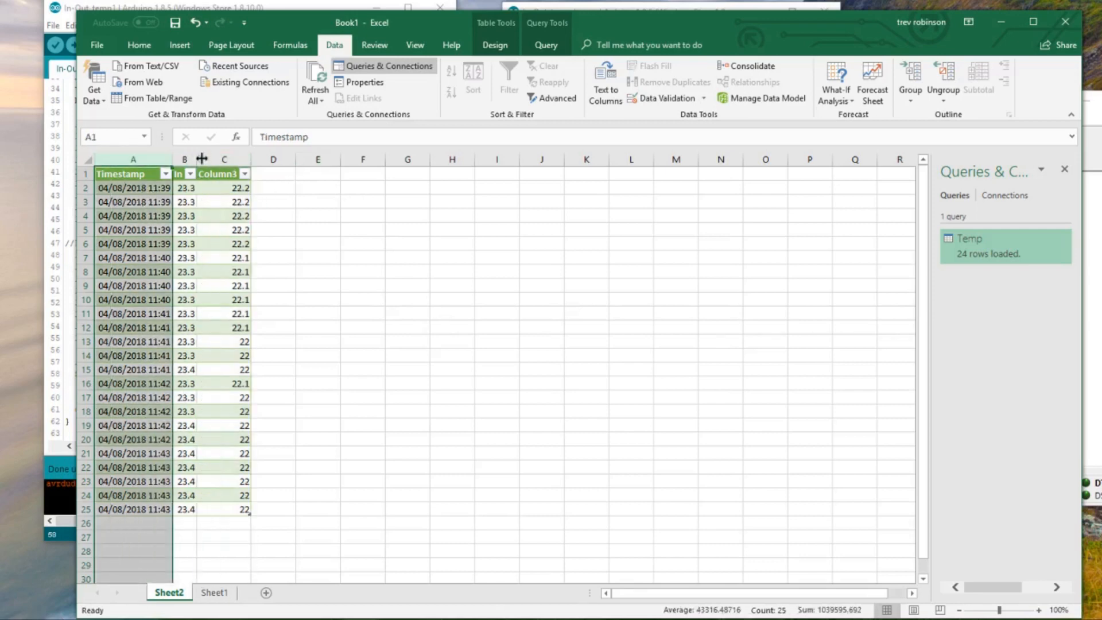
{"action": "left_click", "coordinate": [219, 156], "text": "shift"}
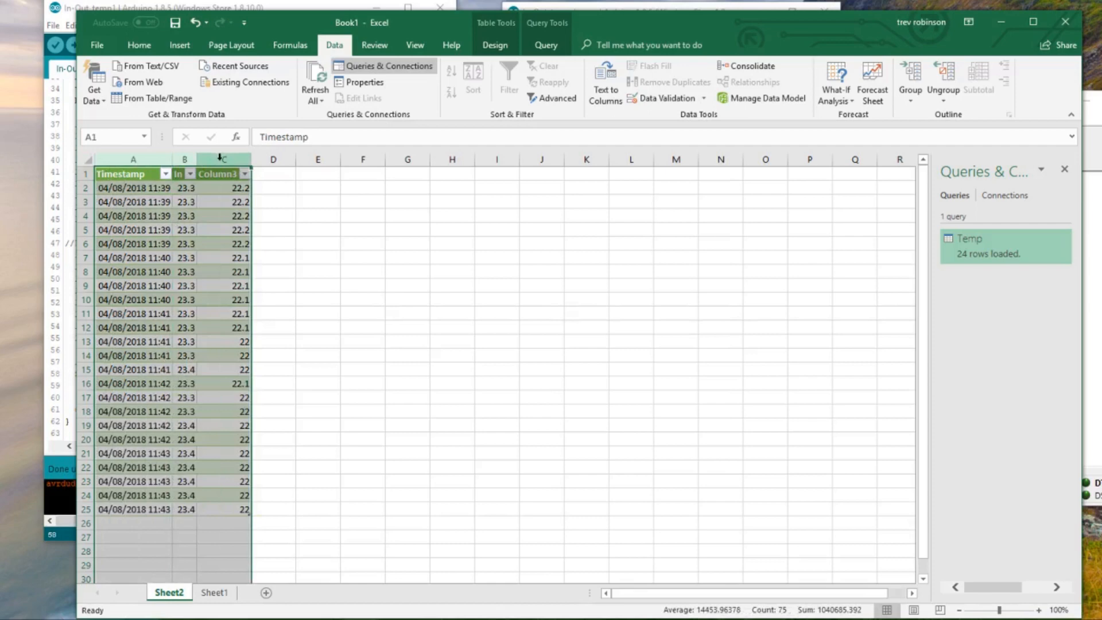
{"action": "key", "text": "Delete"}
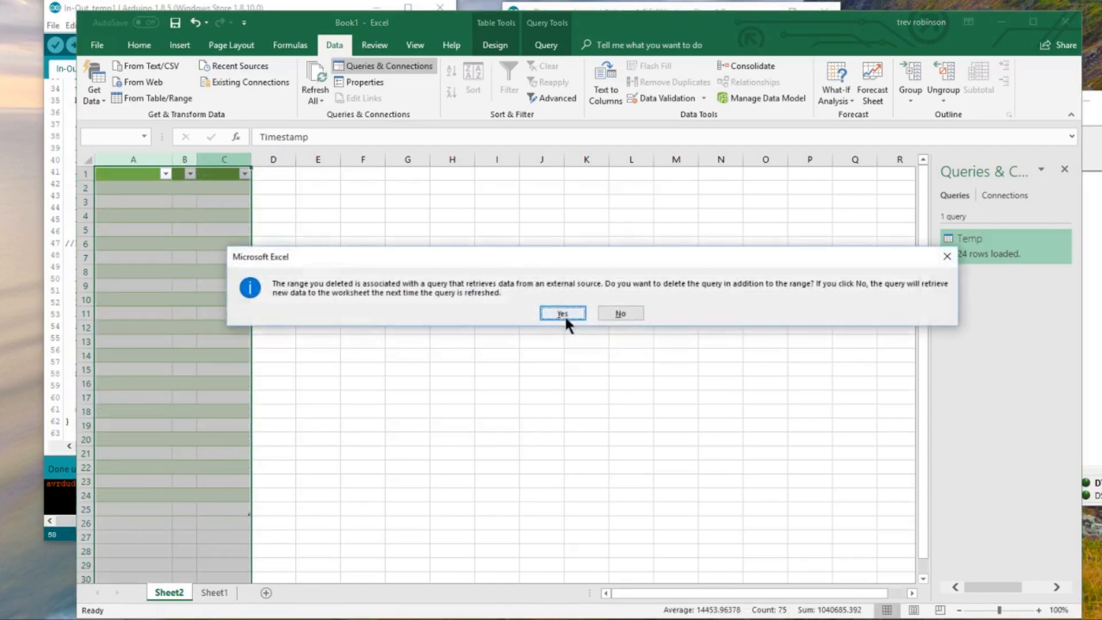
{"action": "left_click", "coordinate": [563, 313]}
{"action": "left_click", "coordinate": [487, 326]}
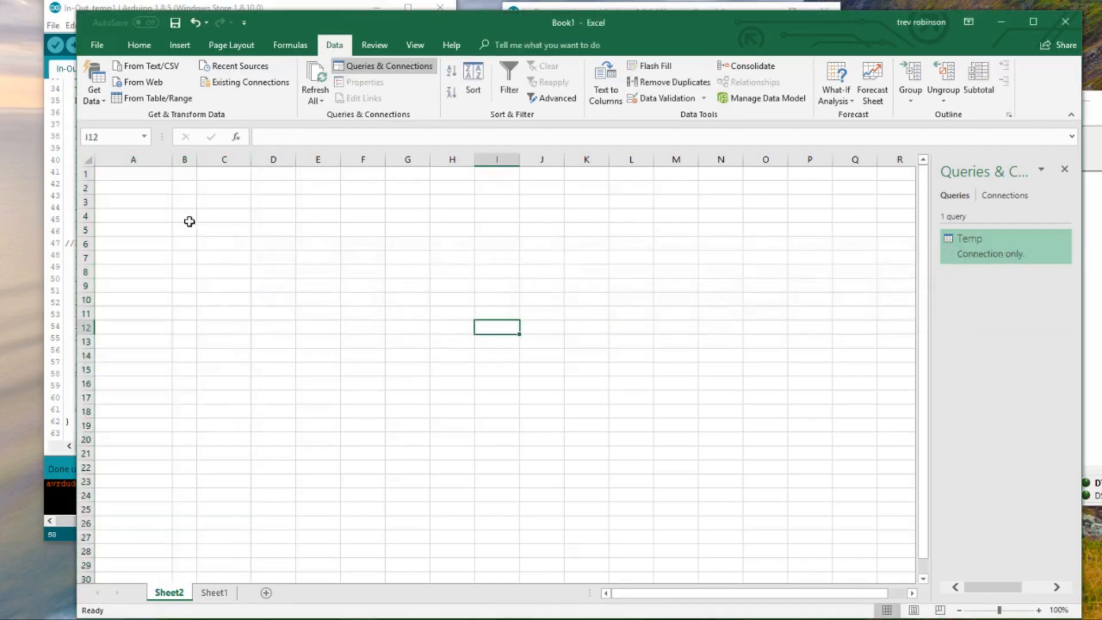
Import Temp.txt as text/CSV data with the Tab delimiter and open it for editing in the Power Query Editor.
{"action": "left_click", "coordinate": [147, 67]}
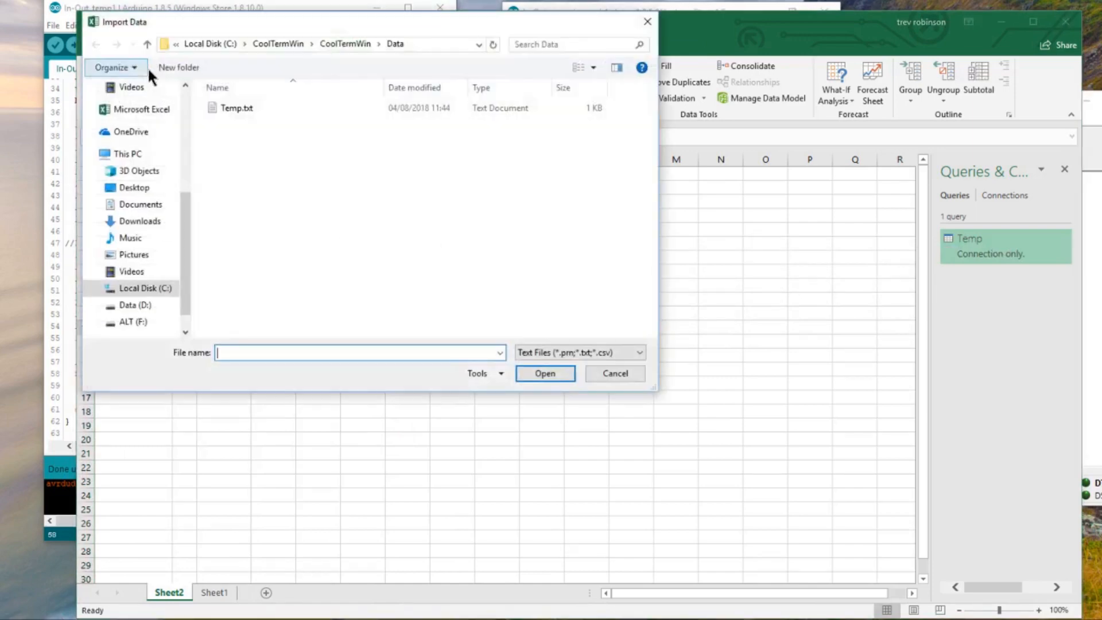
{"action": "double_click", "coordinate": [232, 106]}
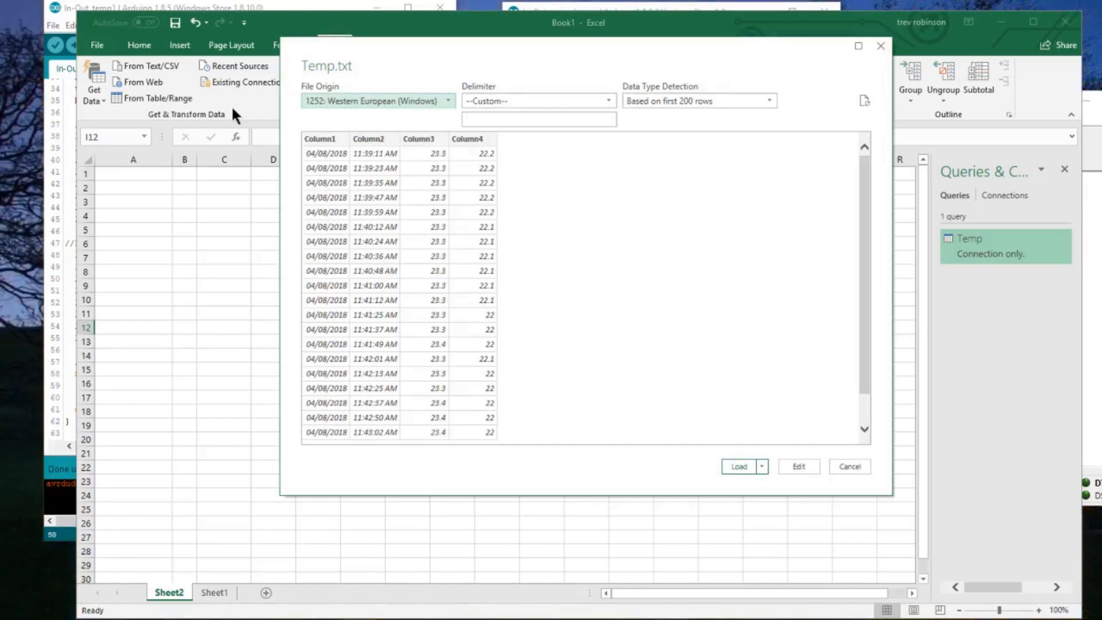
{"action": "left_click", "coordinate": [541, 101]}
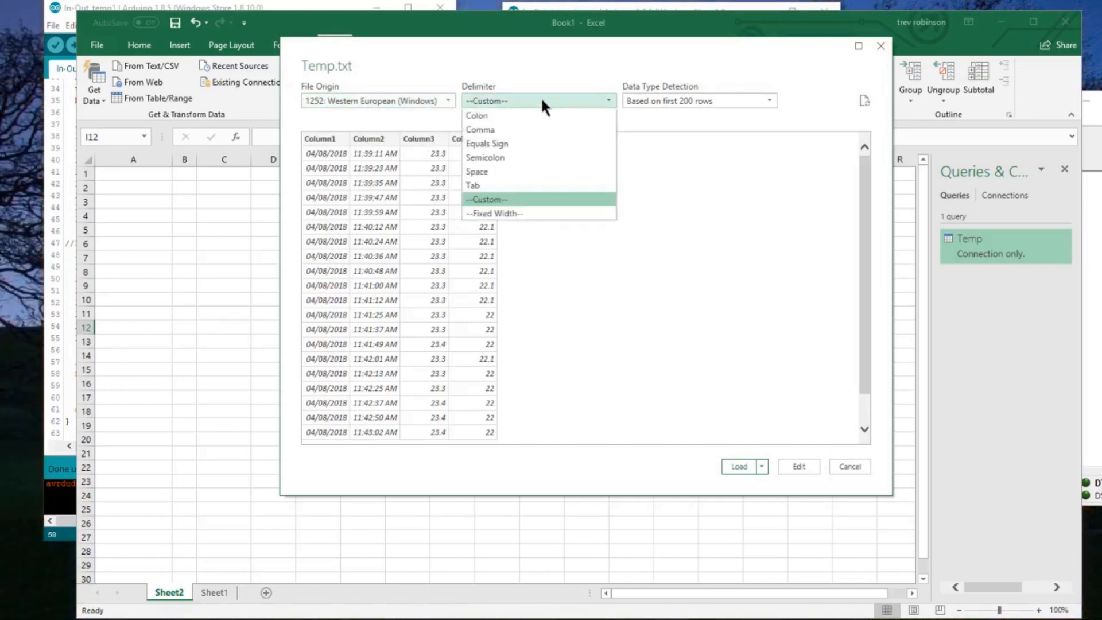
{"action": "left_click", "coordinate": [512, 185]}
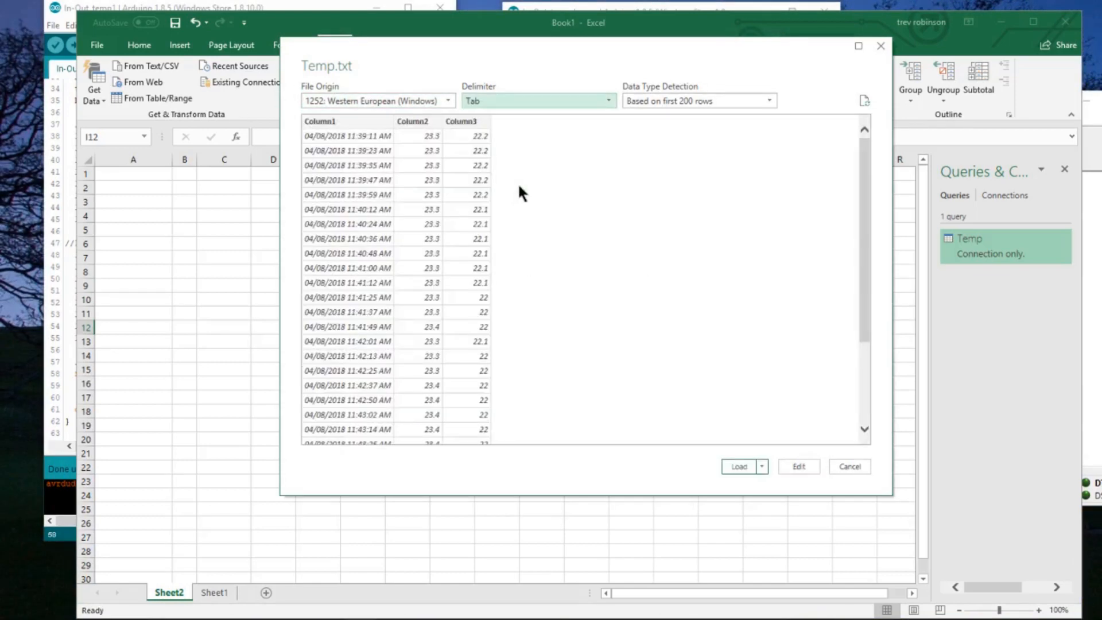
{"action": "left_click", "coordinate": [798, 469]}
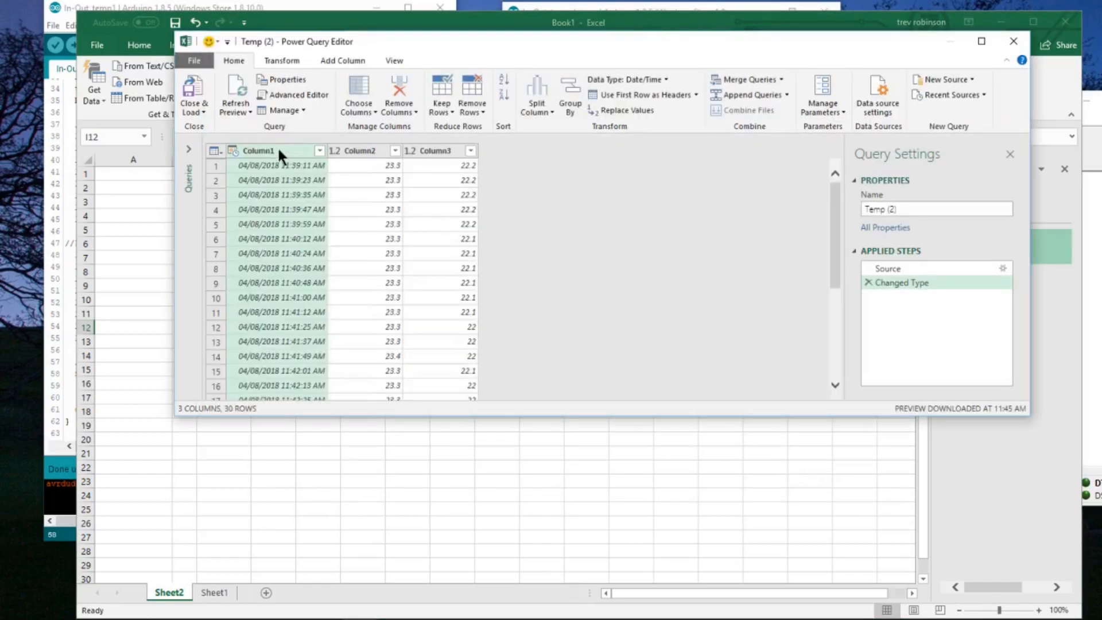
Rename Column1 of the newly imported query as Timestamp.
{"action": "right_click", "coordinate": [277, 152]}
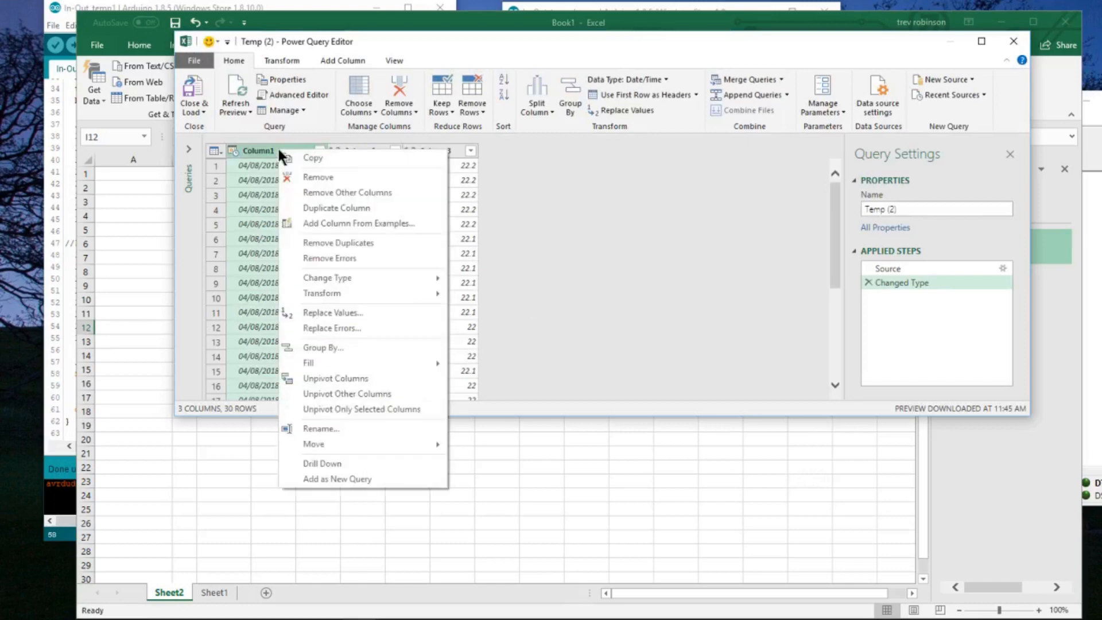
{"action": "left_click", "coordinate": [347, 429]}
{"action": "type", "text": "T"}
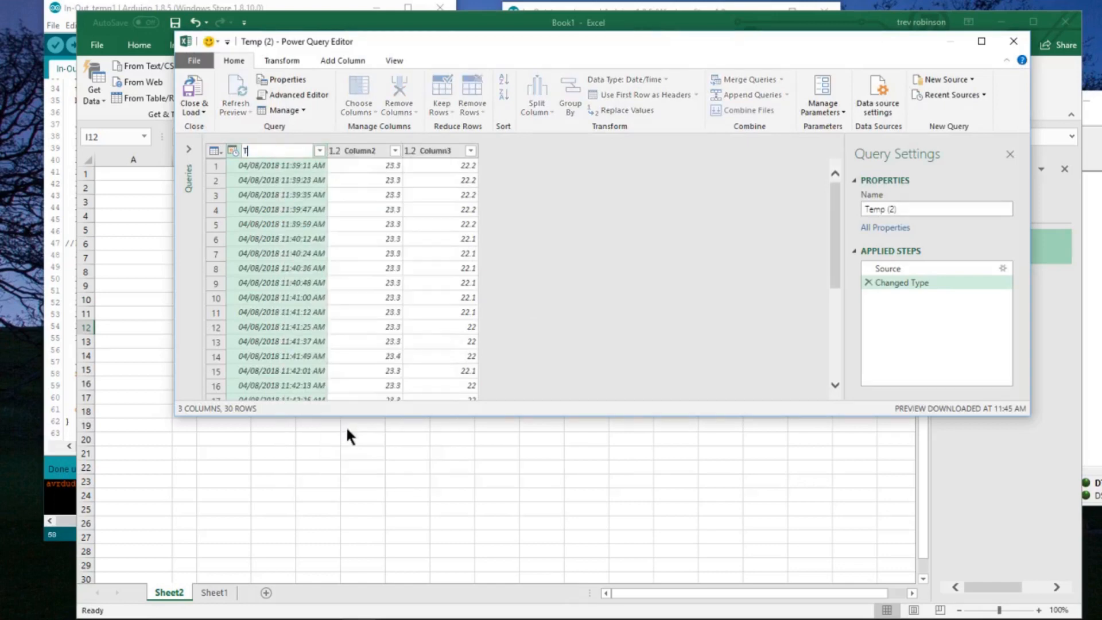
{"action": "type", "text": "imestamp"}
{"action": "key", "text": "Return"}
Rename Column2 of the newly imported query as In.
{"action": "right_click", "coordinate": [363, 149]}
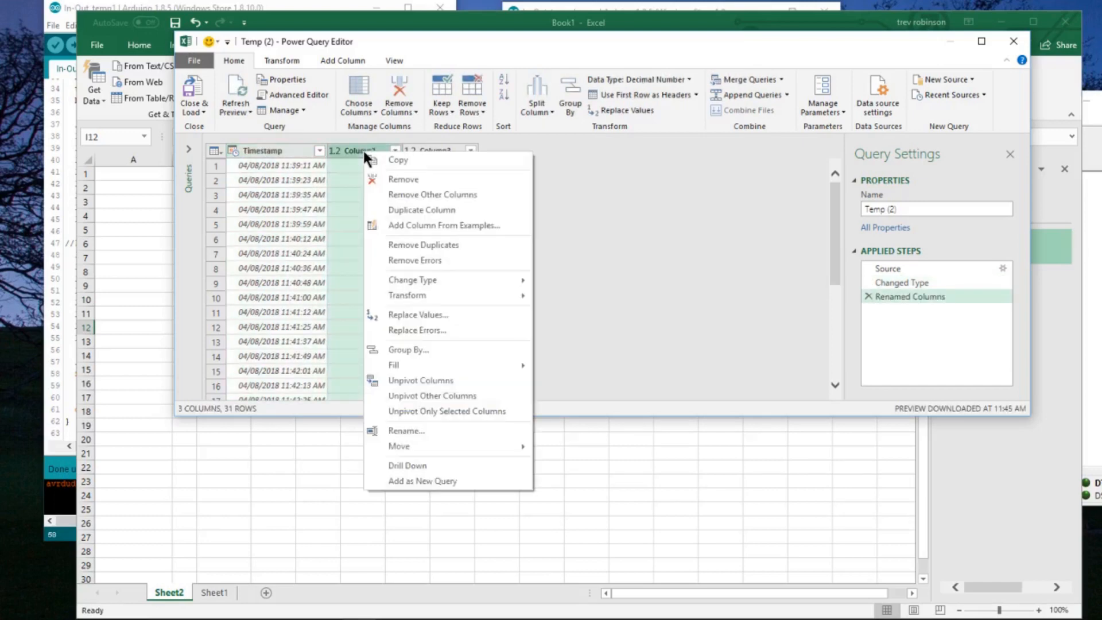
{"action": "left_click", "coordinate": [418, 430]}
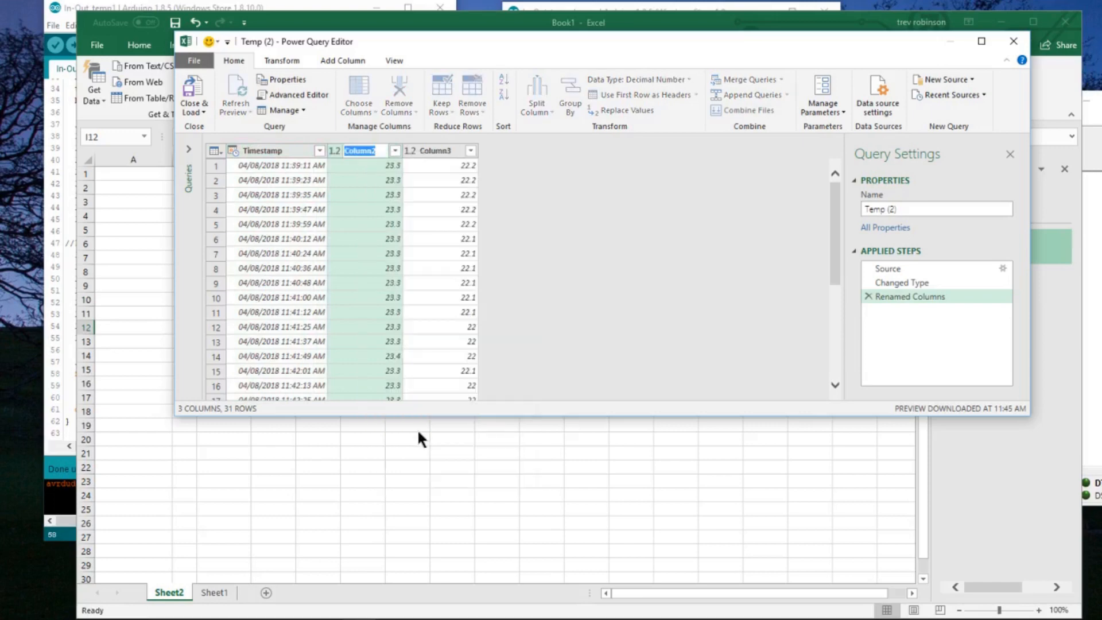
{"action": "type", "text": "In"}
{"action": "left_click", "coordinate": [442, 149]}
Rename Column3 as Out and load the finished query into a new worksheet.
{"action": "right_click", "coordinate": [425, 148]}
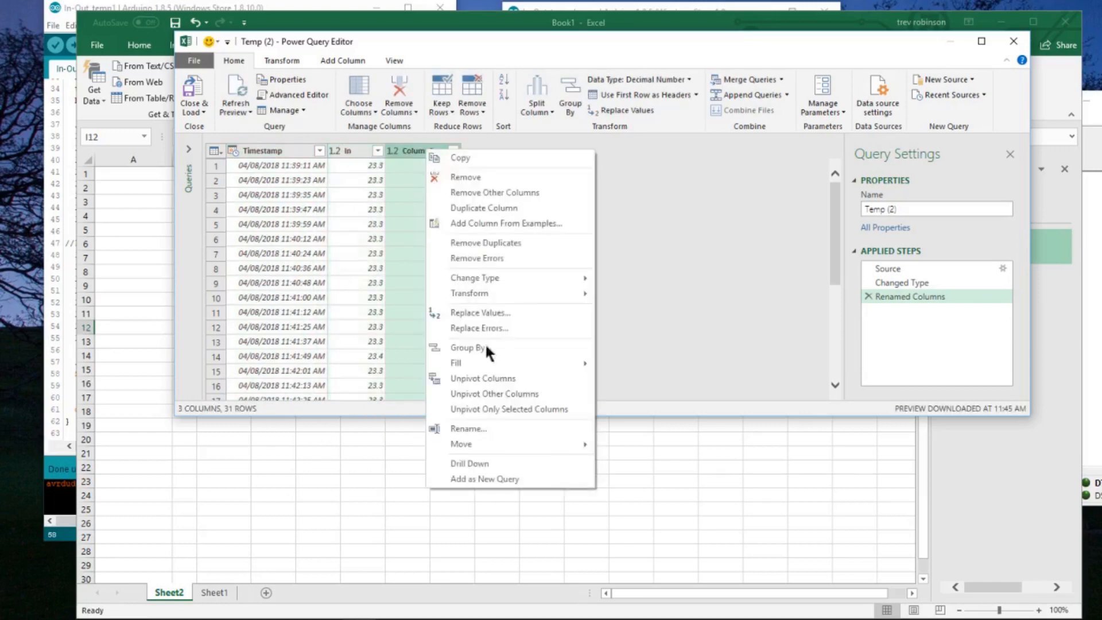
{"action": "left_click", "coordinate": [486, 431]}
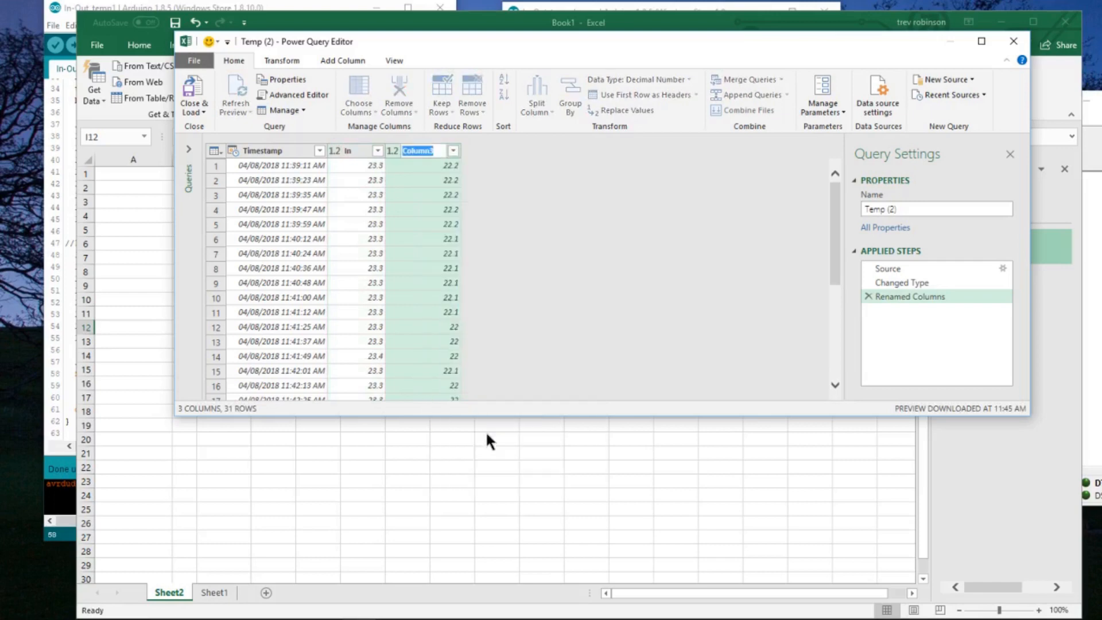
{"action": "type", "text": "Out"}
{"action": "key", "text": "Return"}
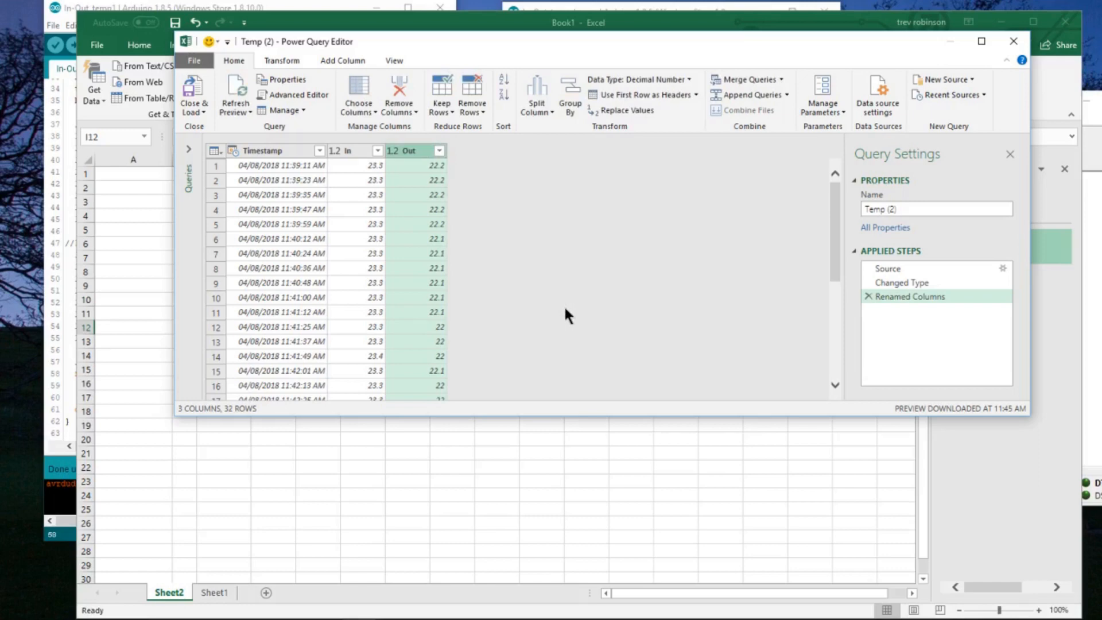
{"action": "left_click", "coordinate": [194, 83]}
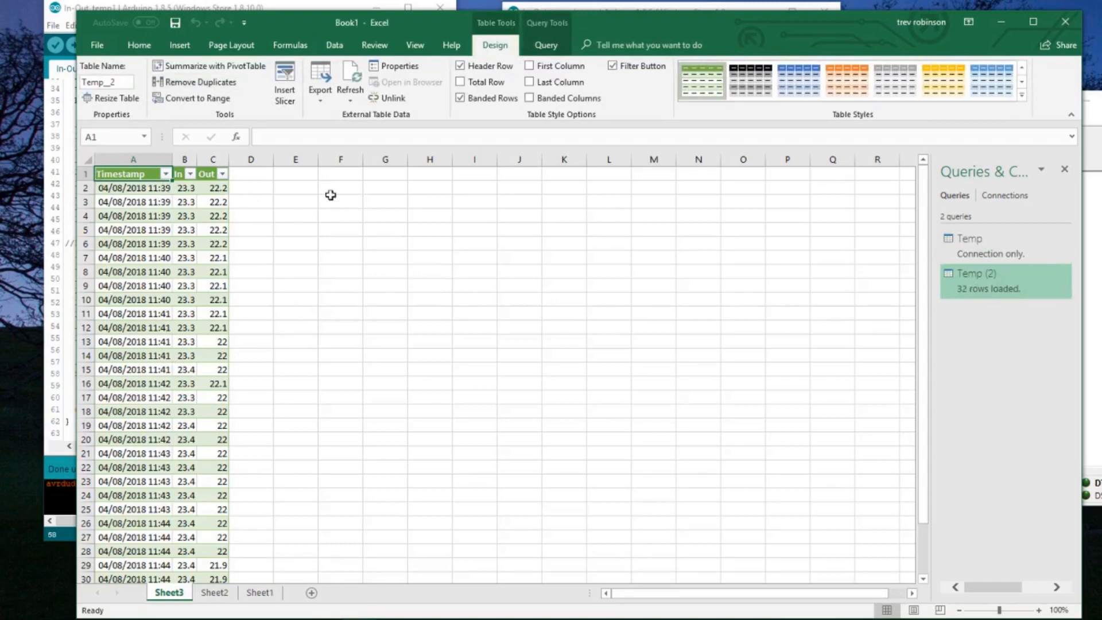
Review the Temp query's refresh settings in its connection properties and select row 33, the last imported row on Sheet3.
{"action": "left_click", "coordinate": [333, 45]}
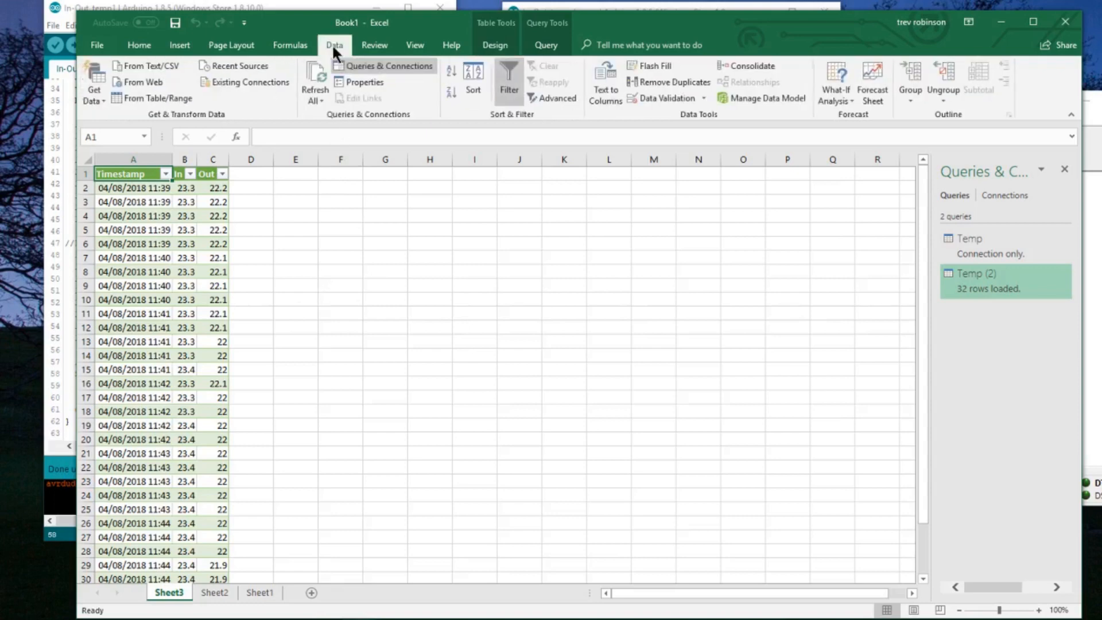
{"action": "left_click", "coordinate": [251, 82]}
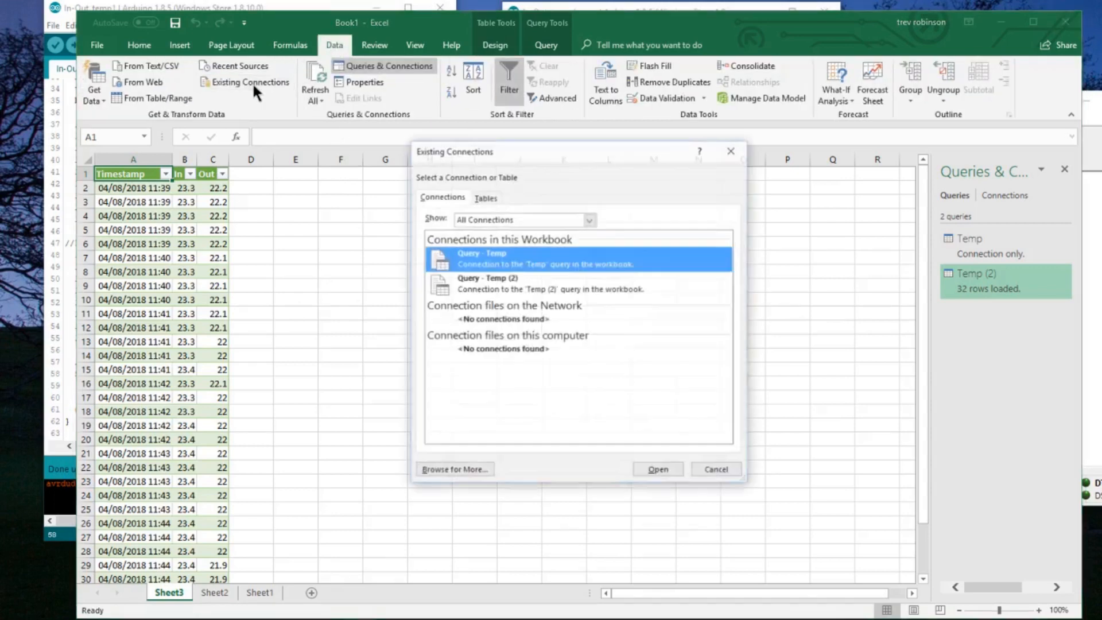
{"action": "right_click", "coordinate": [490, 261]}
{"action": "left_click", "coordinate": [519, 270]}
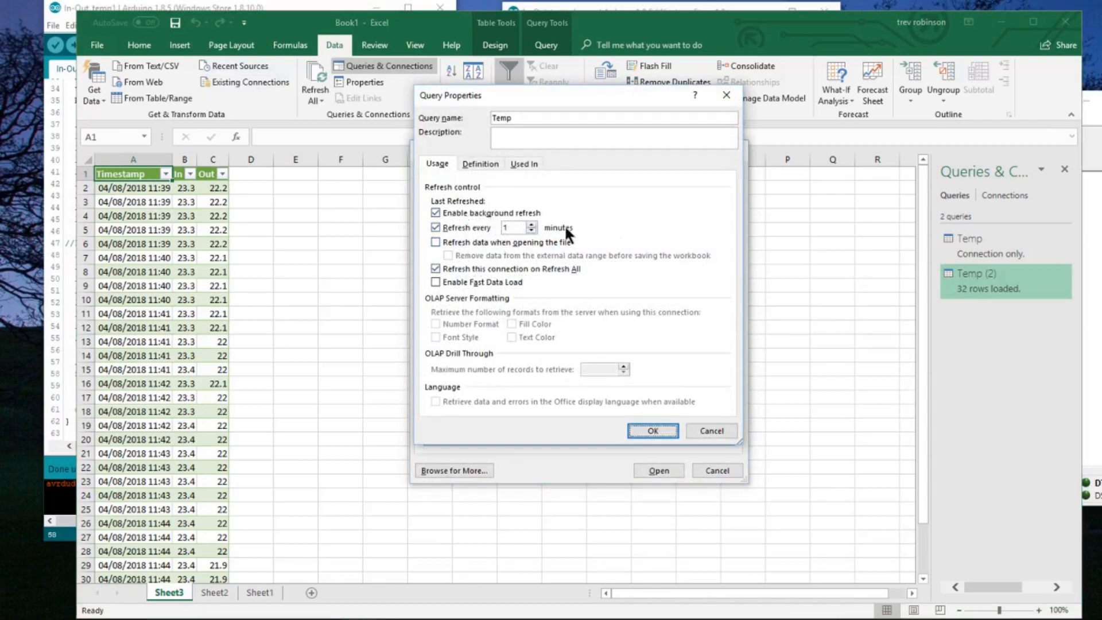
{"action": "left_click", "coordinate": [652, 432]}
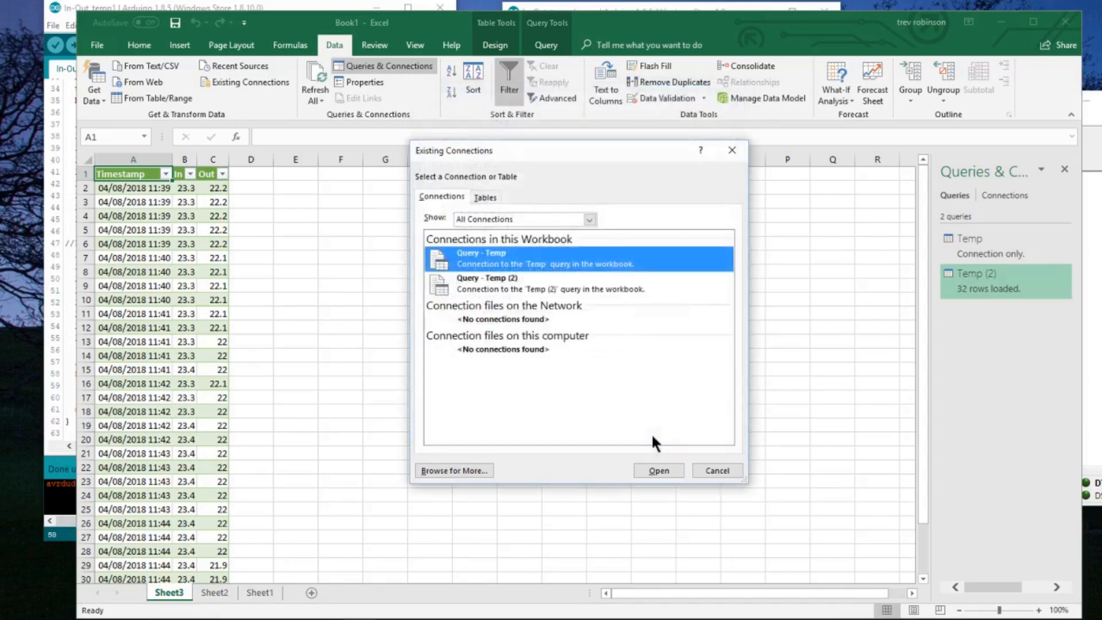
{"action": "left_click", "coordinate": [718, 471]}
{"action": "left_click_drag", "start_coordinate": [920, 453], "coordinate": [927, 558]}
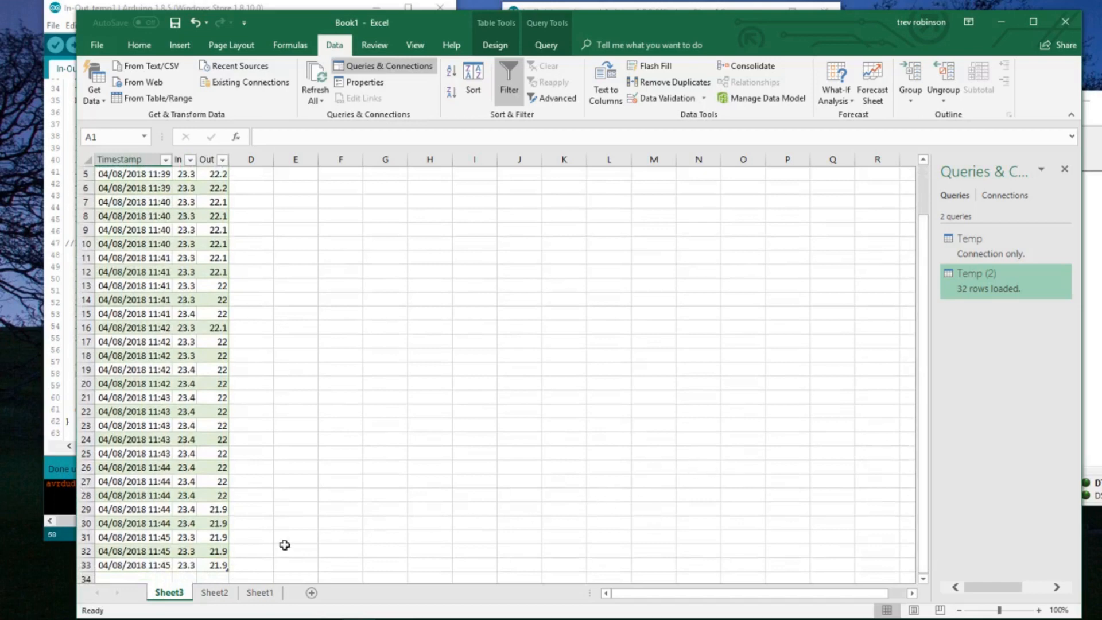
{"action": "left_click", "coordinate": [85, 565]}
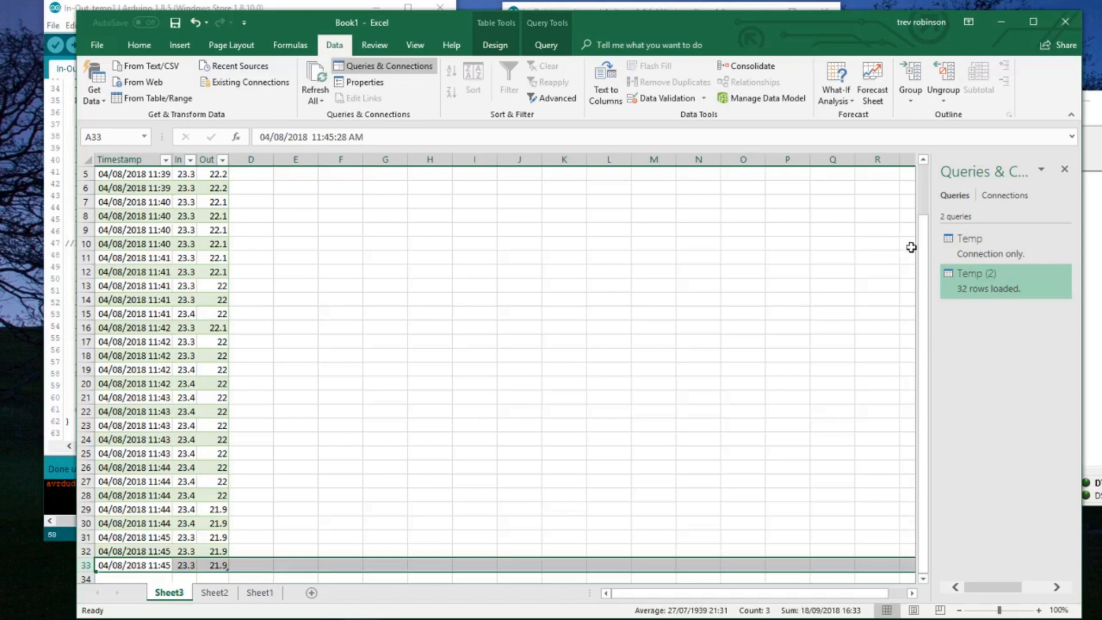
Delete the connection-only Temp query from the workbook.
{"action": "right_click", "coordinate": [969, 239]}
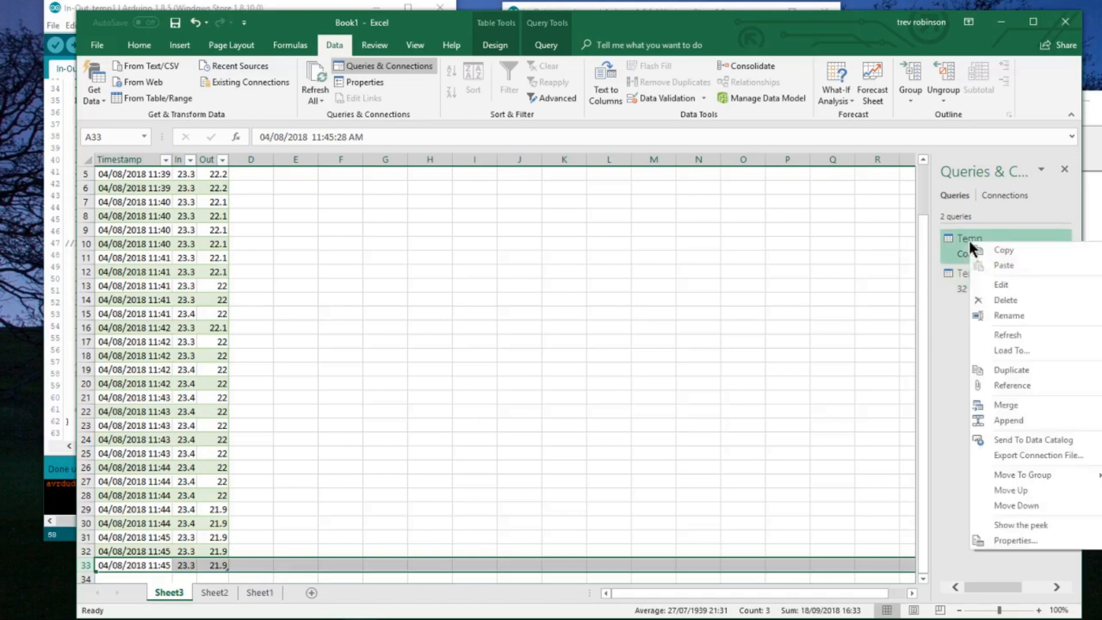
{"action": "left_click", "coordinate": [1026, 299]}
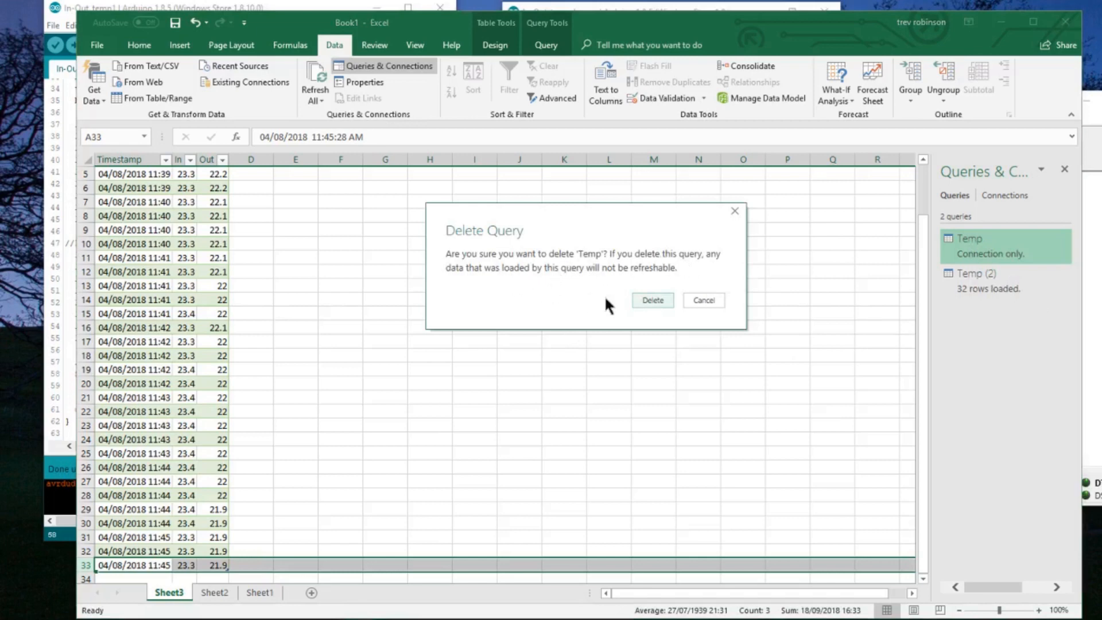
{"action": "left_click", "coordinate": [650, 304]}
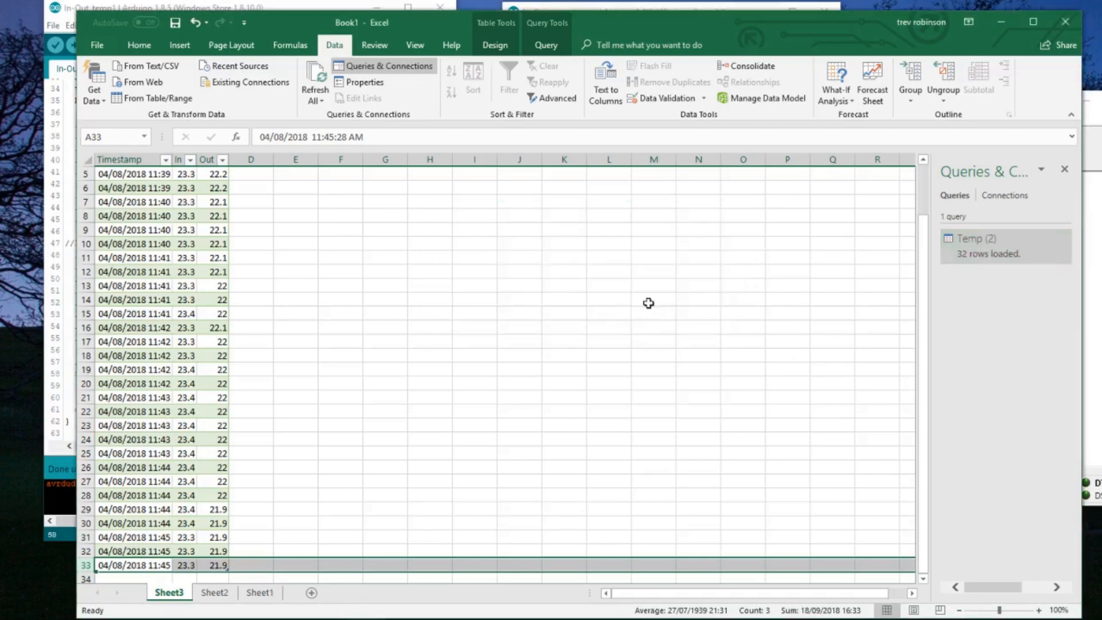
Format the Out column (C) as Number with 1 decimal place.
{"action": "scroll", "coordinate": [656, 376], "scroll_direction": "down", "scroll_amount": 2}
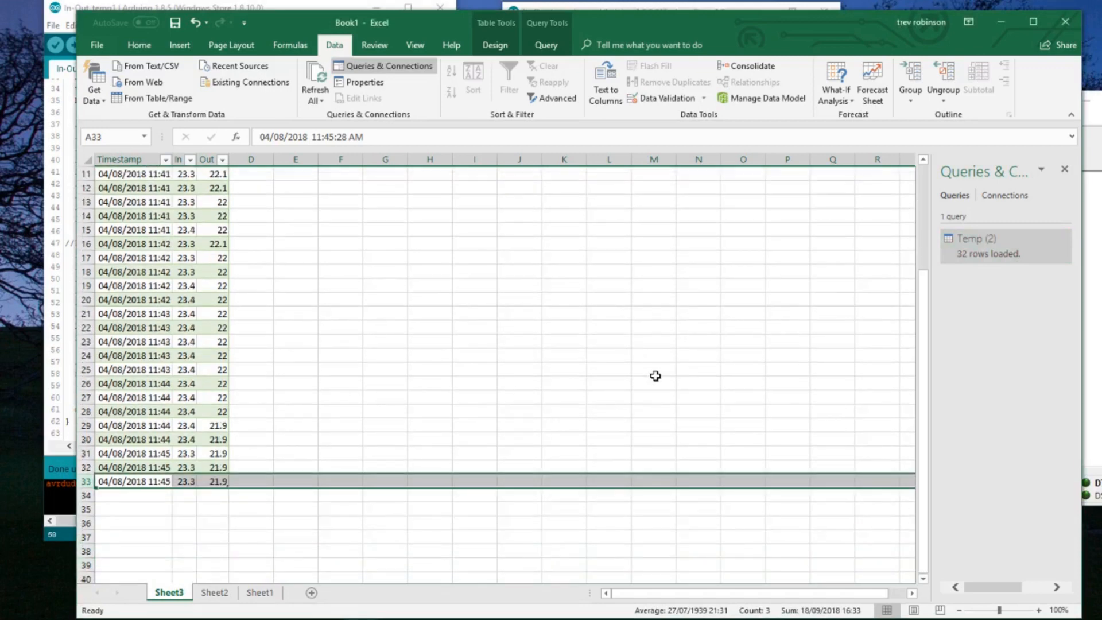
{"action": "scroll", "coordinate": [656, 376], "scroll_direction": "down", "scroll_amount": 2}
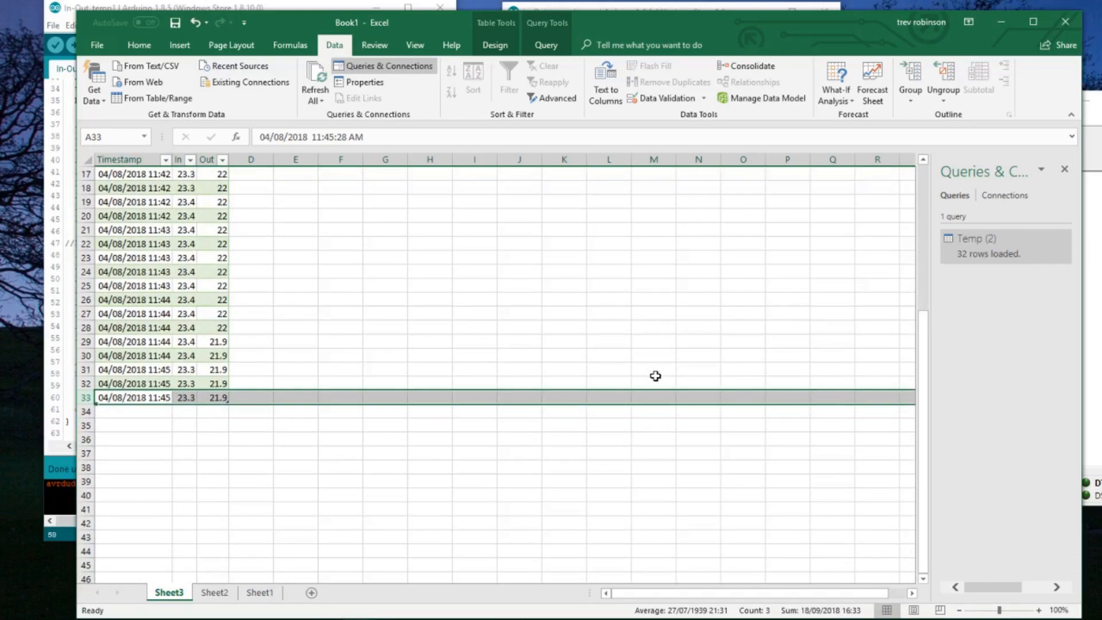
{"action": "scroll", "coordinate": [656, 376], "scroll_direction": "up", "scroll_amount": 5}
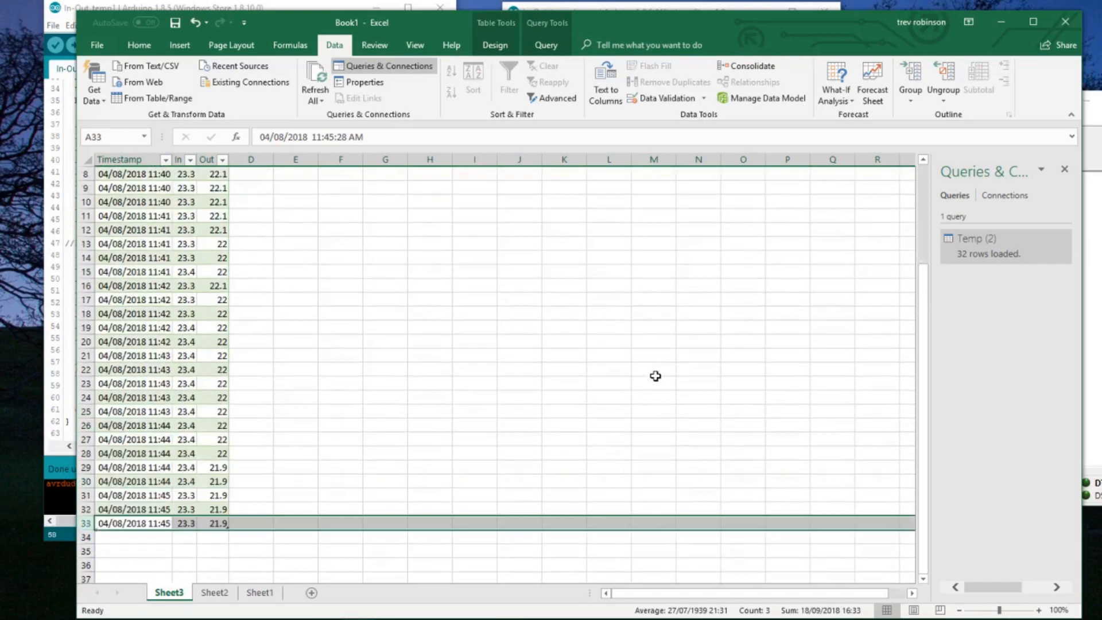
{"action": "left_click", "coordinate": [213, 159]}
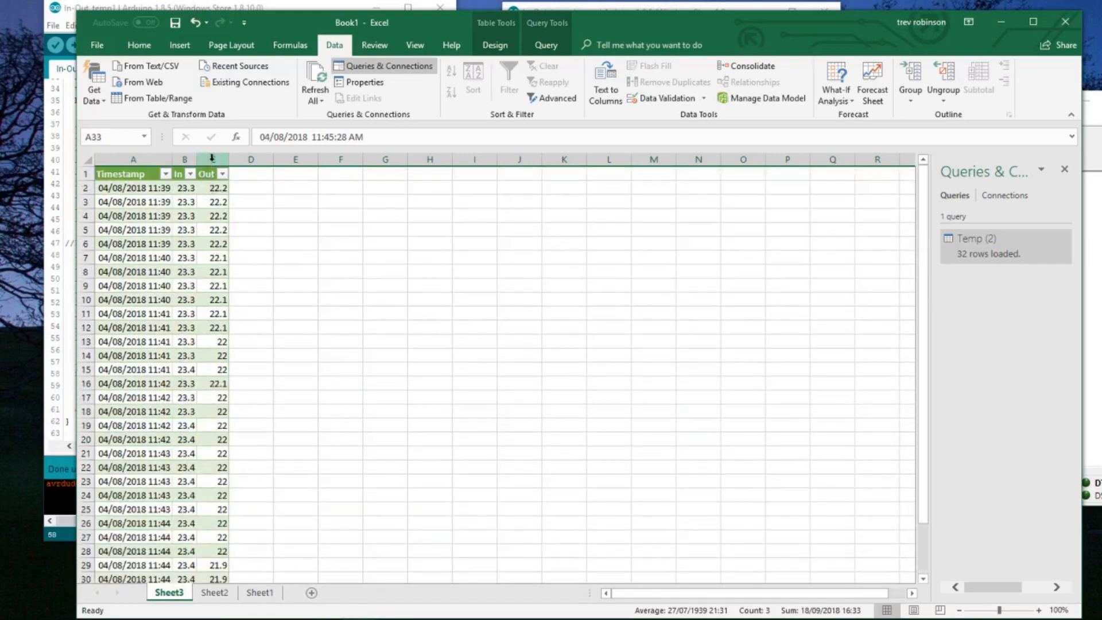
{"action": "right_click", "coordinate": [214, 160]}
{"action": "left_click", "coordinate": [264, 310]}
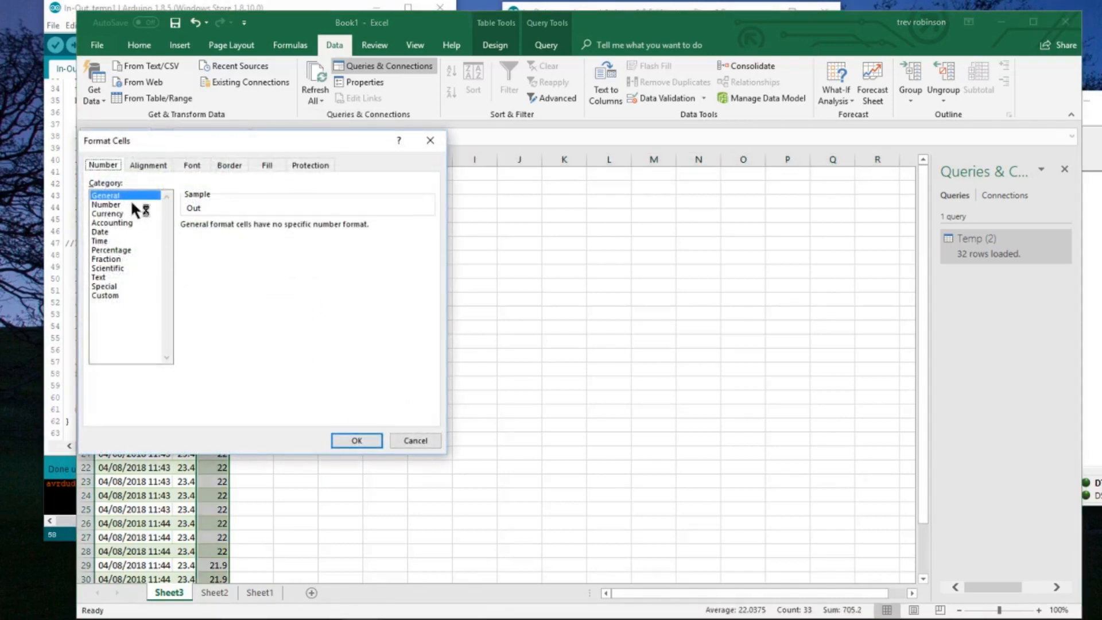
{"action": "left_click", "coordinate": [112, 206]}
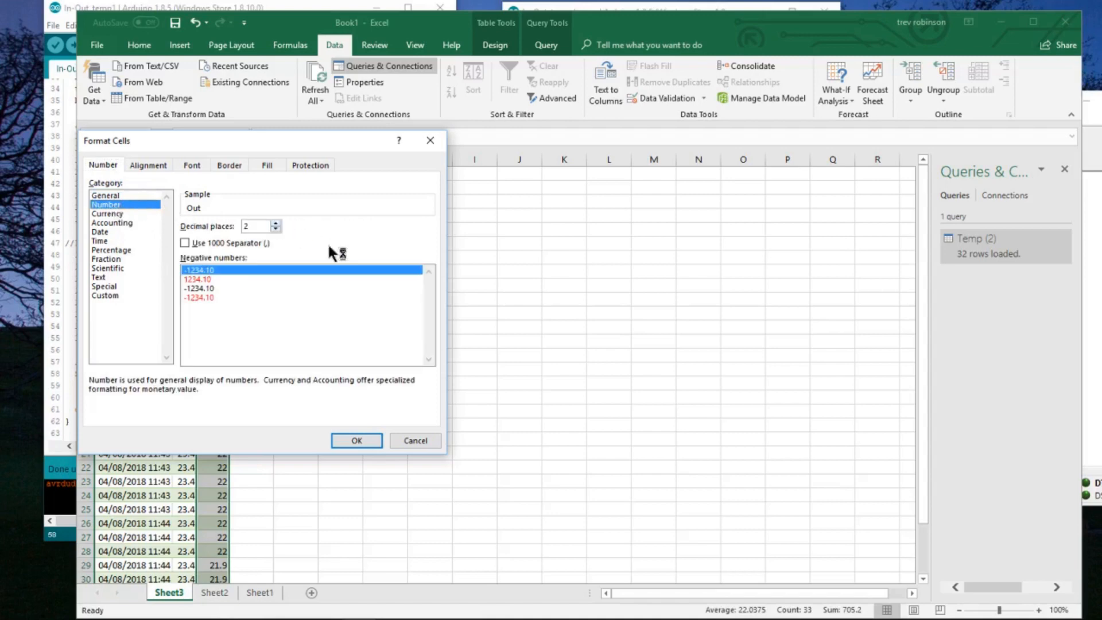
{"action": "left_click", "coordinate": [277, 230]}
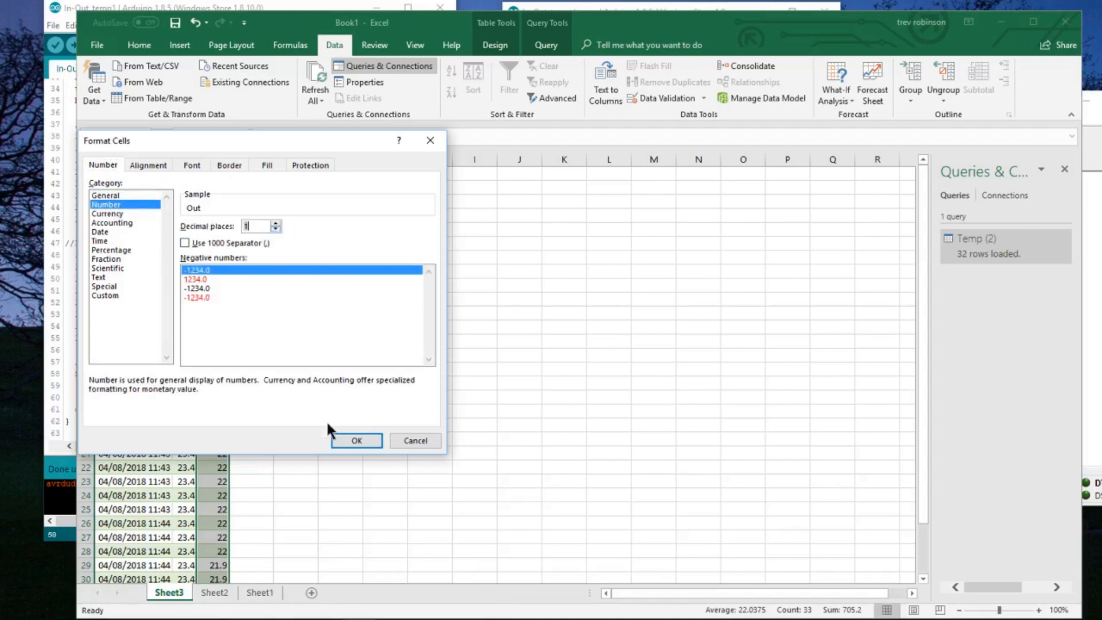
{"action": "left_click", "coordinate": [350, 440]}
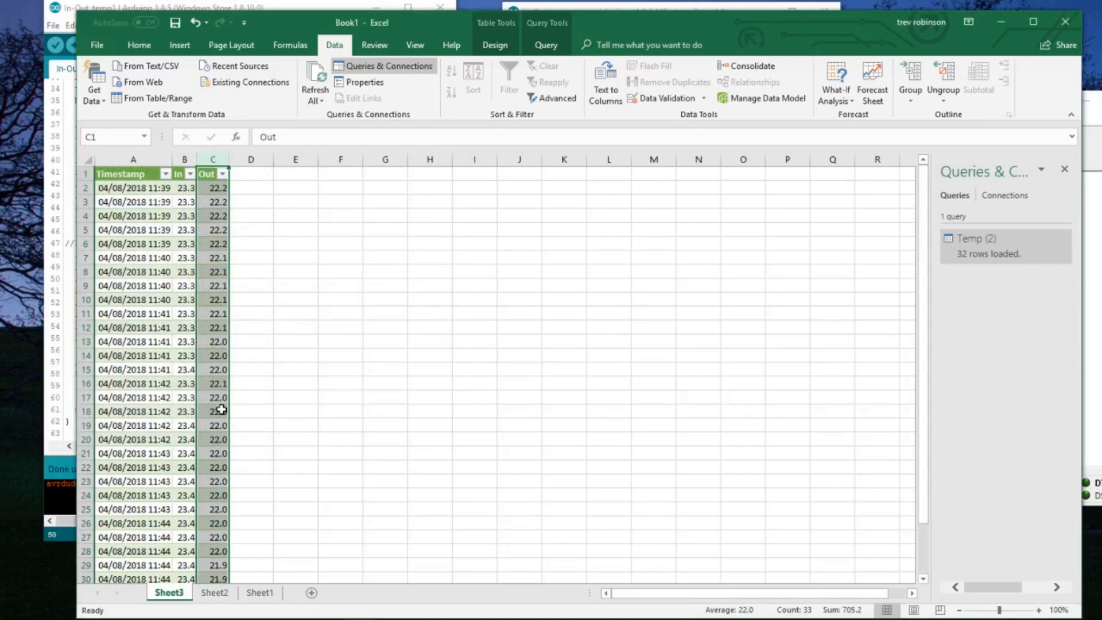
Examine the imported temperature table from its header to its last row.
{"action": "scroll", "coordinate": [184, 352], "scroll_direction": "down", "scroll_amount": 1}
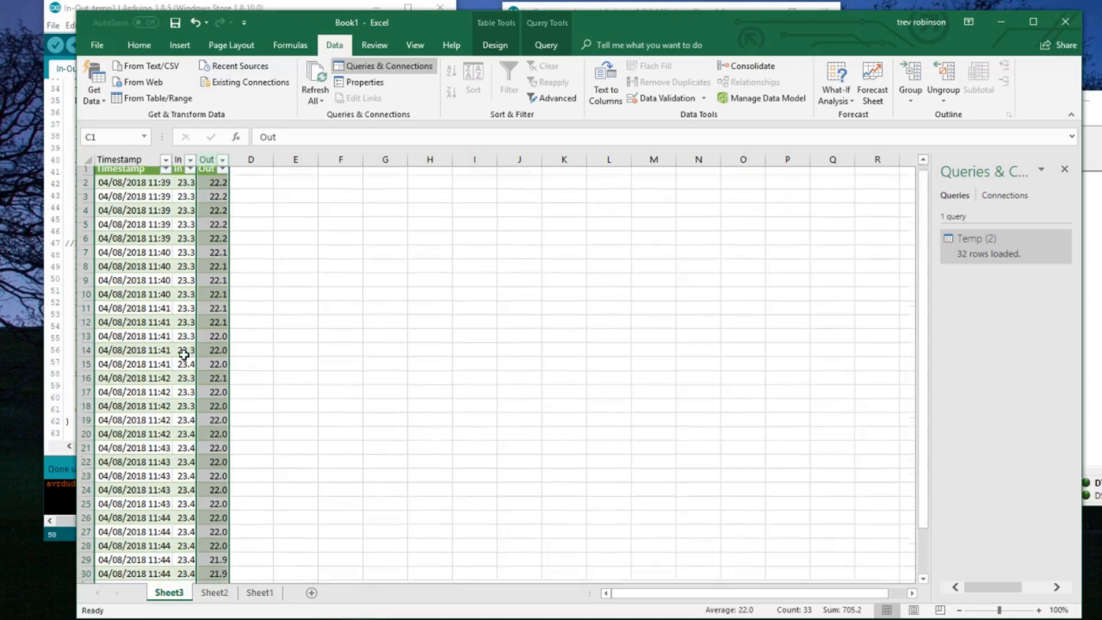
{"action": "scroll", "coordinate": [184, 356], "scroll_direction": "up", "scroll_amount": 1}
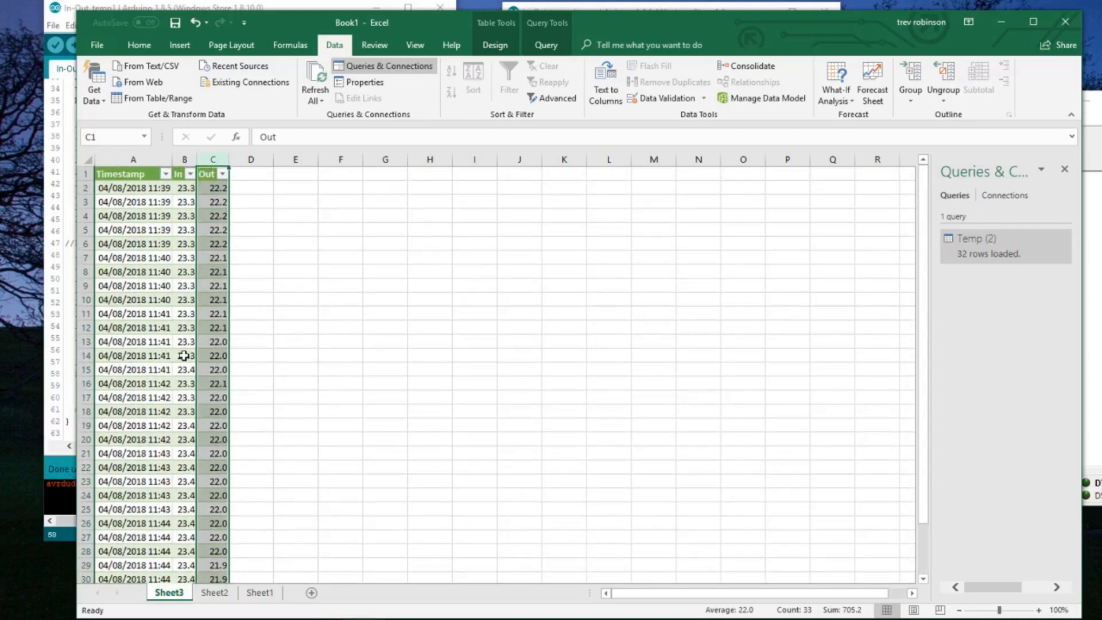
{"action": "scroll", "coordinate": [183, 356], "scroll_direction": "down", "scroll_amount": 2}
{"action": "scroll", "coordinate": [182, 358], "scroll_direction": "up", "scroll_amount": 2}
{"action": "scroll", "coordinate": [190, 259], "scroll_direction": "down", "scroll_amount": 2}
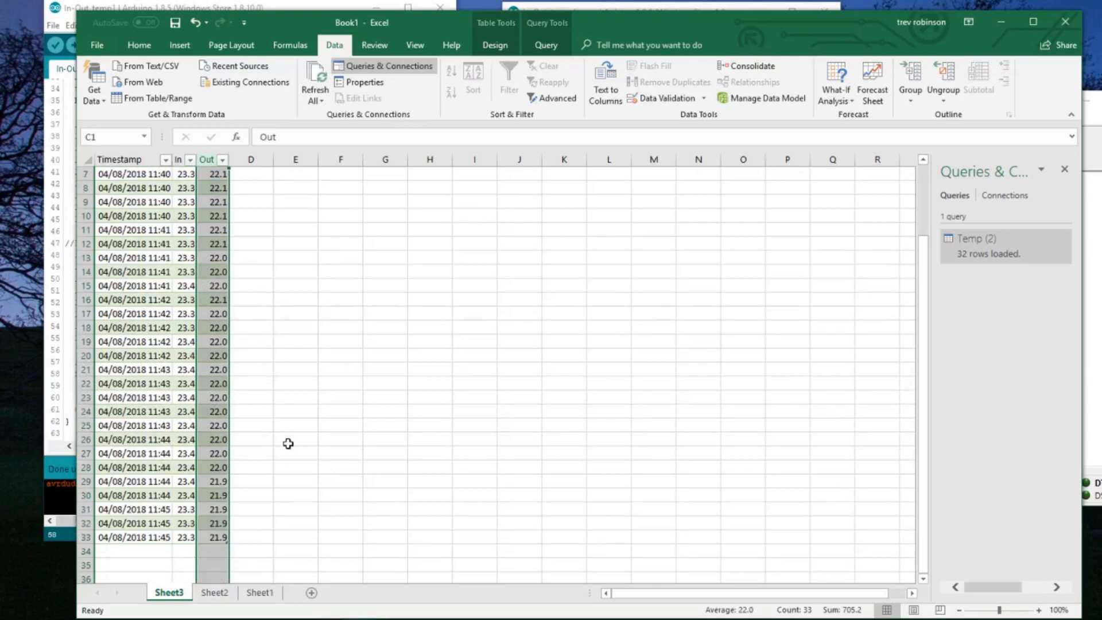
{"action": "scroll", "coordinate": [288, 443], "scroll_direction": "down", "scroll_amount": 2}
{"action": "left_click", "coordinate": [409, 427]}
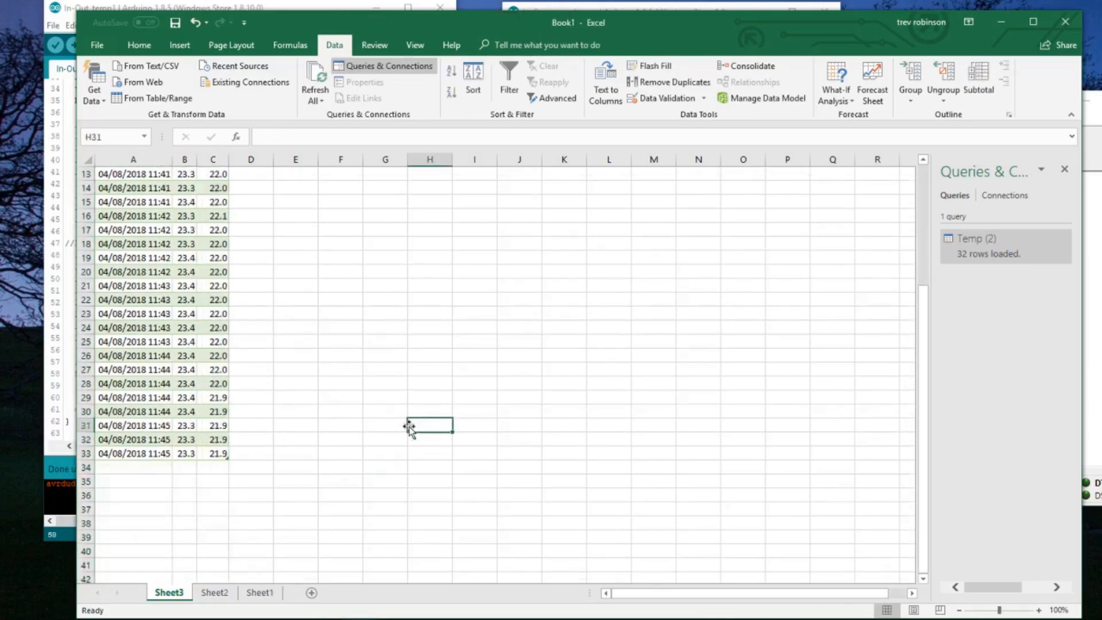
{"action": "scroll", "coordinate": [391, 419], "scroll_direction": "up", "scroll_amount": 4}
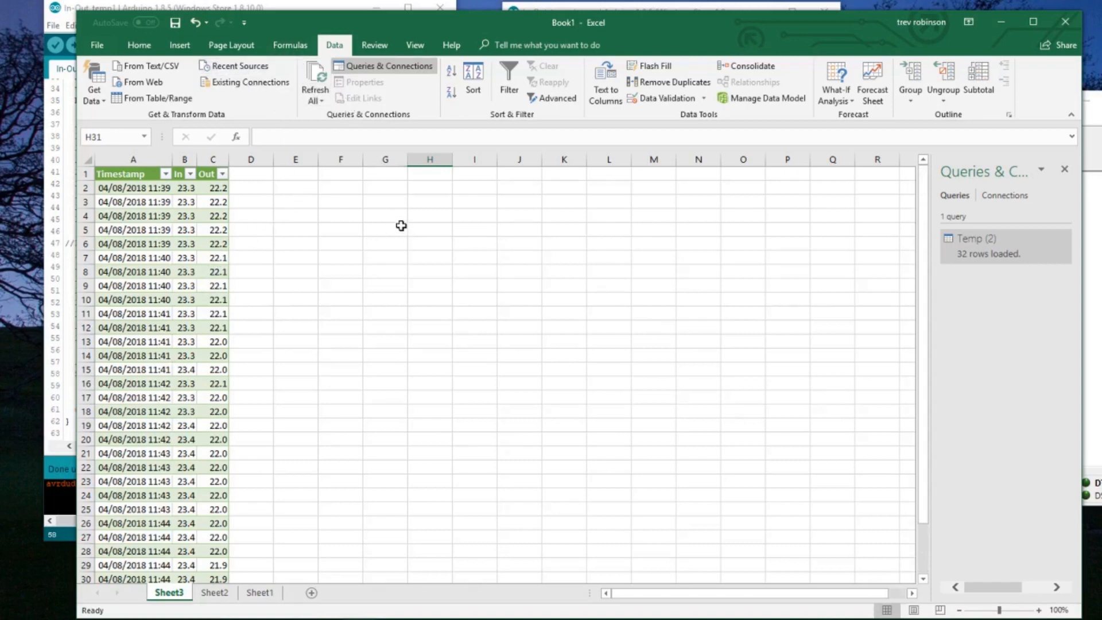
Refresh all the workbook's data connections and check the end of the table for new readings.
{"action": "left_click", "coordinate": [317, 103]}
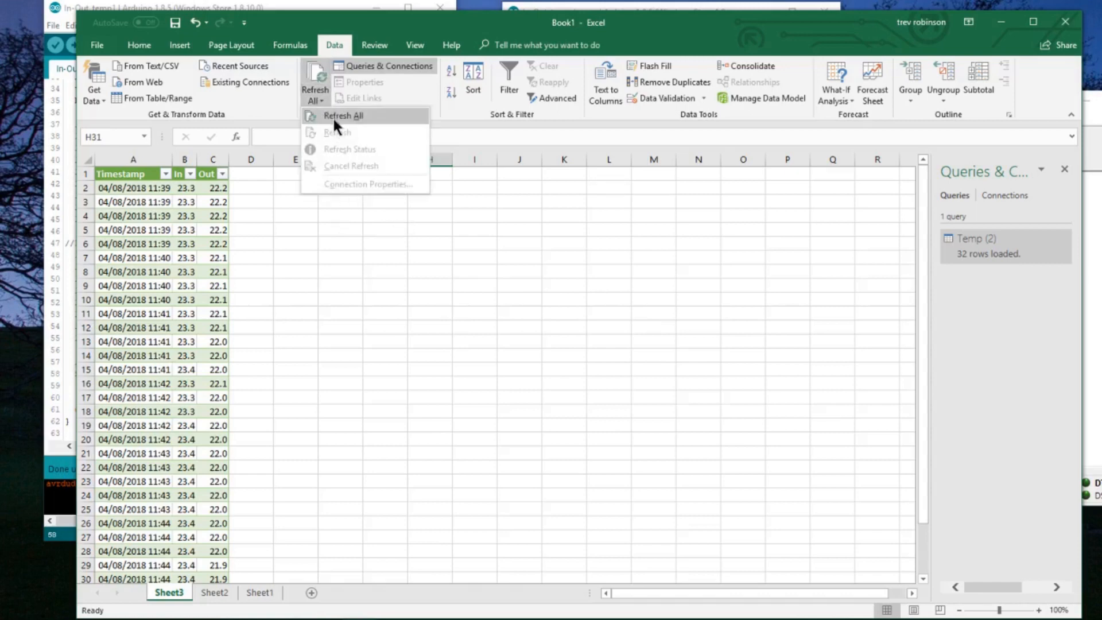
{"action": "left_click", "coordinate": [335, 116]}
{"action": "scroll", "coordinate": [349, 263], "scroll_direction": "down", "scroll_amount": 10}
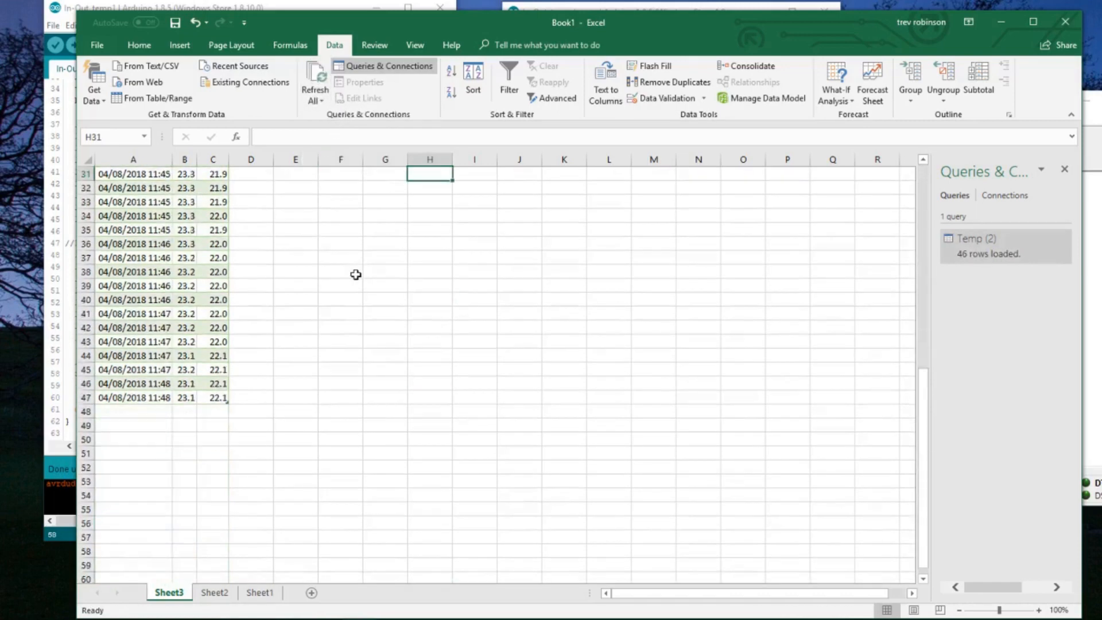
{"action": "scroll", "coordinate": [356, 274], "scroll_direction": "up", "scroll_amount": 10}
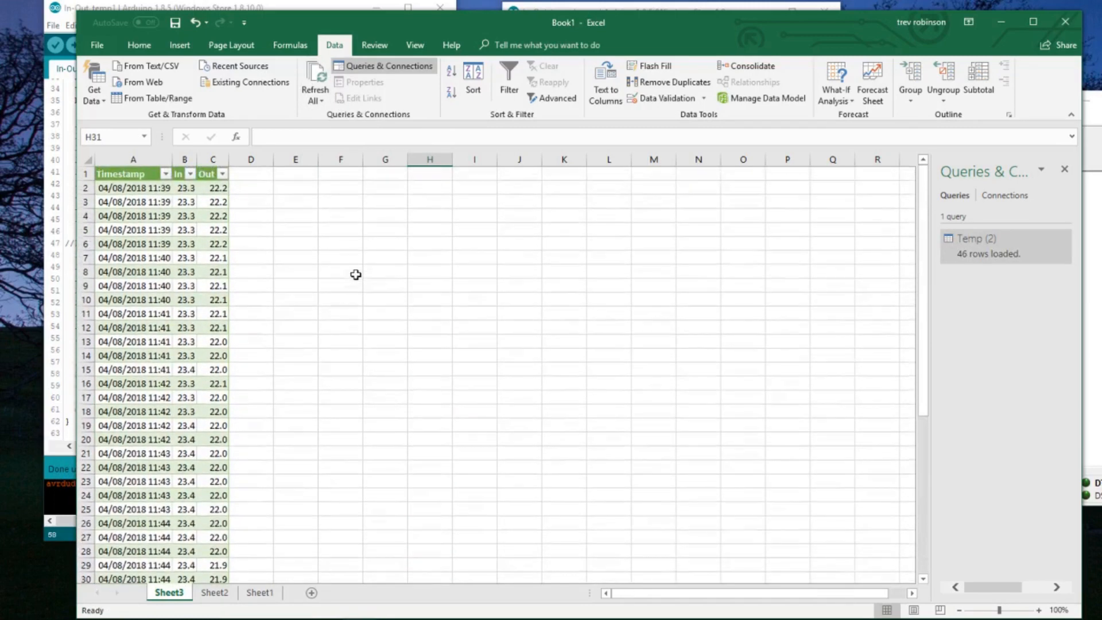
Set the Temp (2) query's connection to refresh automatically every 1 minute.
{"action": "left_click", "coordinate": [243, 82]}
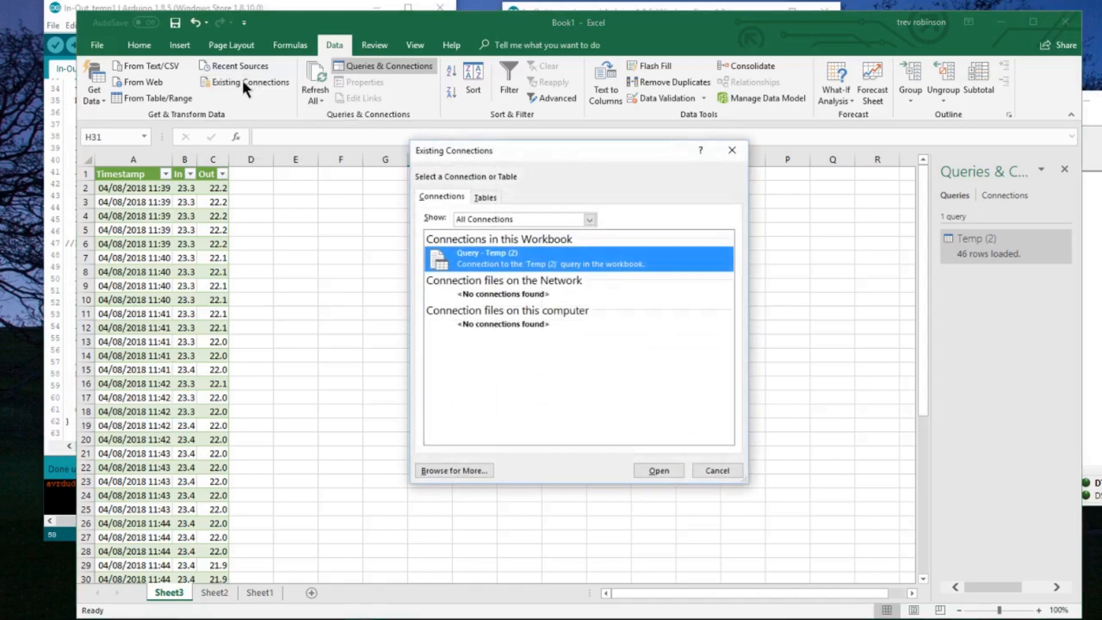
{"action": "right_click", "coordinate": [512, 257]}
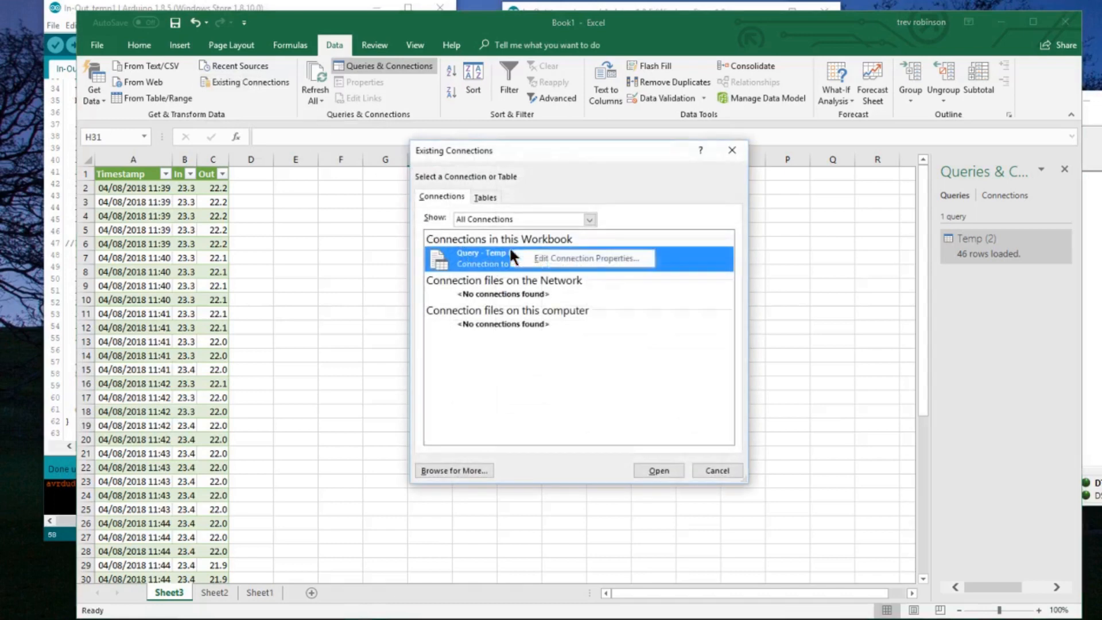
{"action": "left_click", "coordinate": [540, 255]}
{"action": "left_click", "coordinate": [453, 228]}
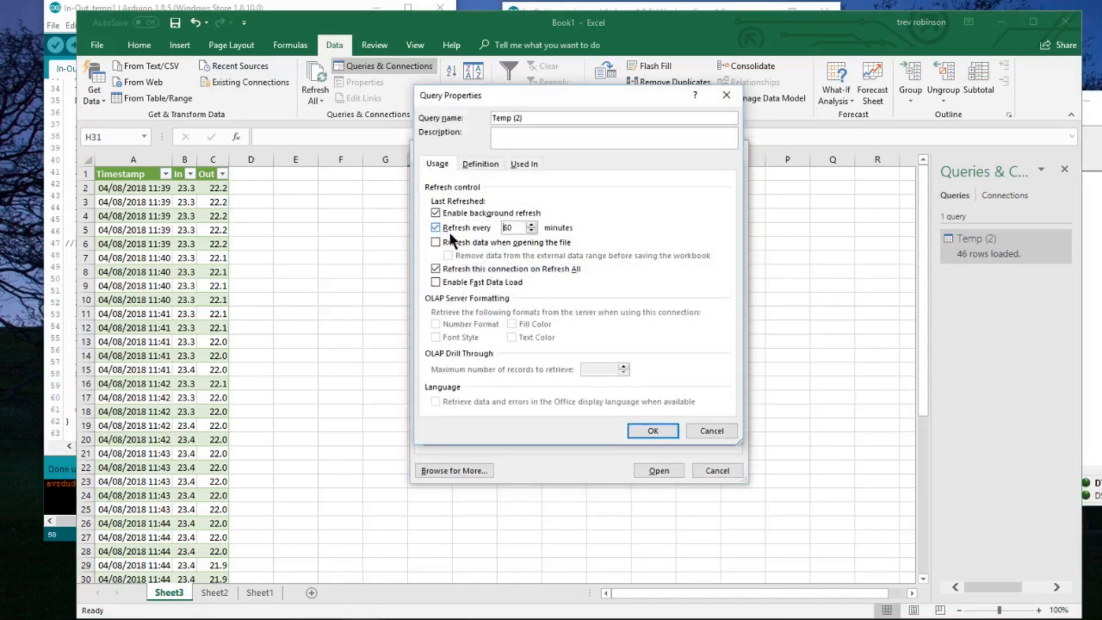
{"action": "double_click", "coordinate": [507, 228]}
{"action": "type", "text": "1"}
{"action": "left_click", "coordinate": [655, 430]}
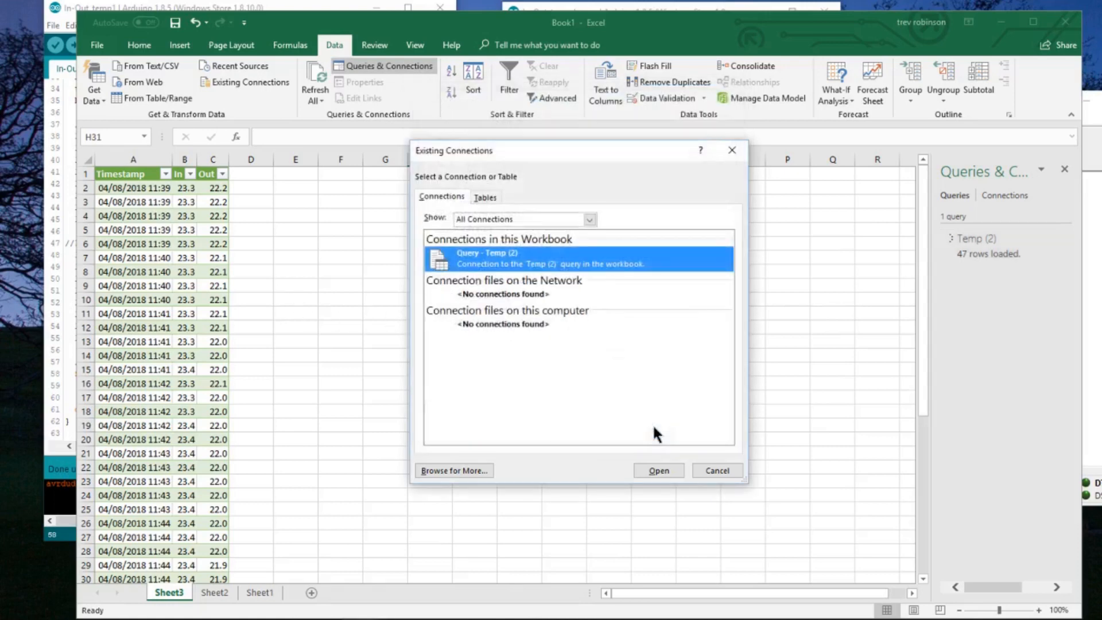
{"action": "left_click", "coordinate": [722, 470]}
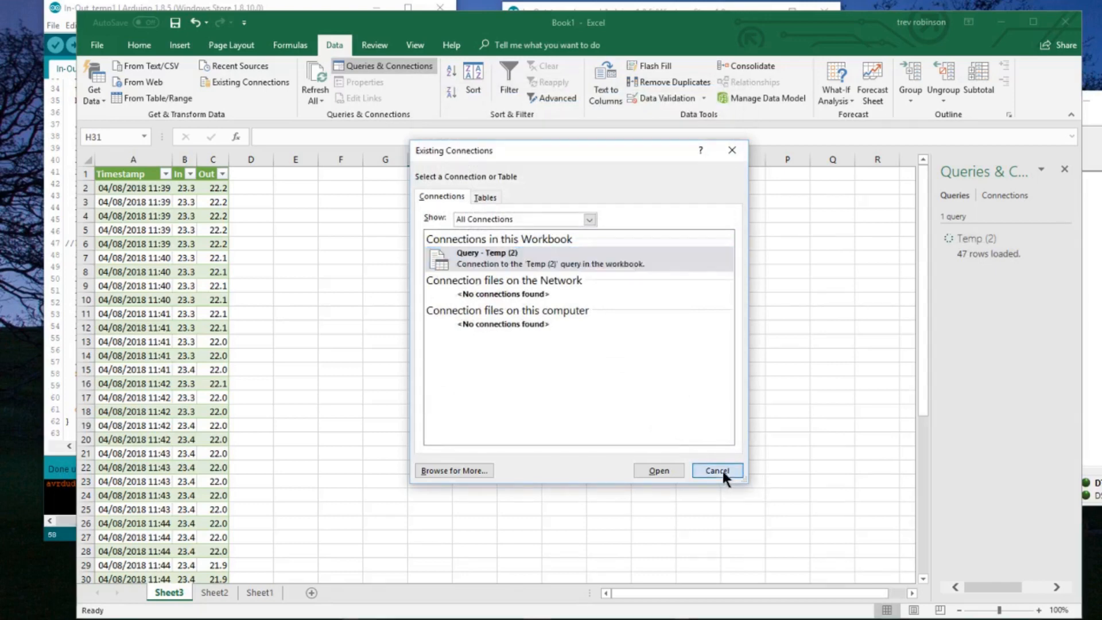
Insert the recommended Scatter chart with connected In and Out lines from the Timestamp, In and Out columns (A to C).
{"action": "scroll", "coordinate": [562, 428], "scroll_direction": "down", "scroll_amount": 15}
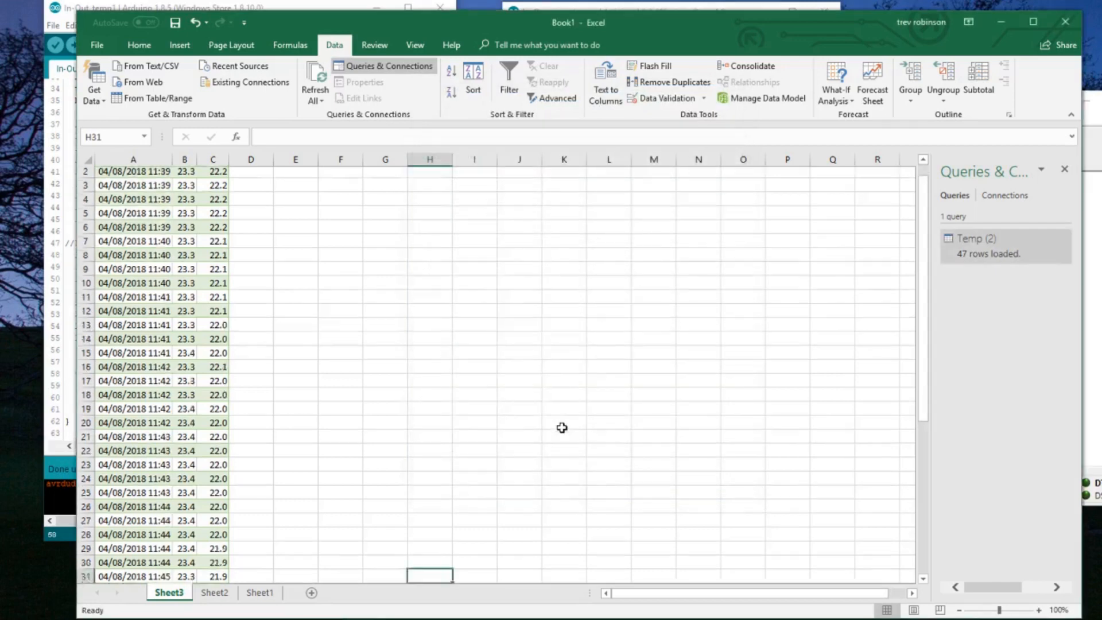
{"action": "scroll", "coordinate": [559, 423], "scroll_direction": "up", "scroll_amount": 5}
{"action": "scroll", "coordinate": [556, 424], "scroll_direction": "up", "scroll_amount": 10}
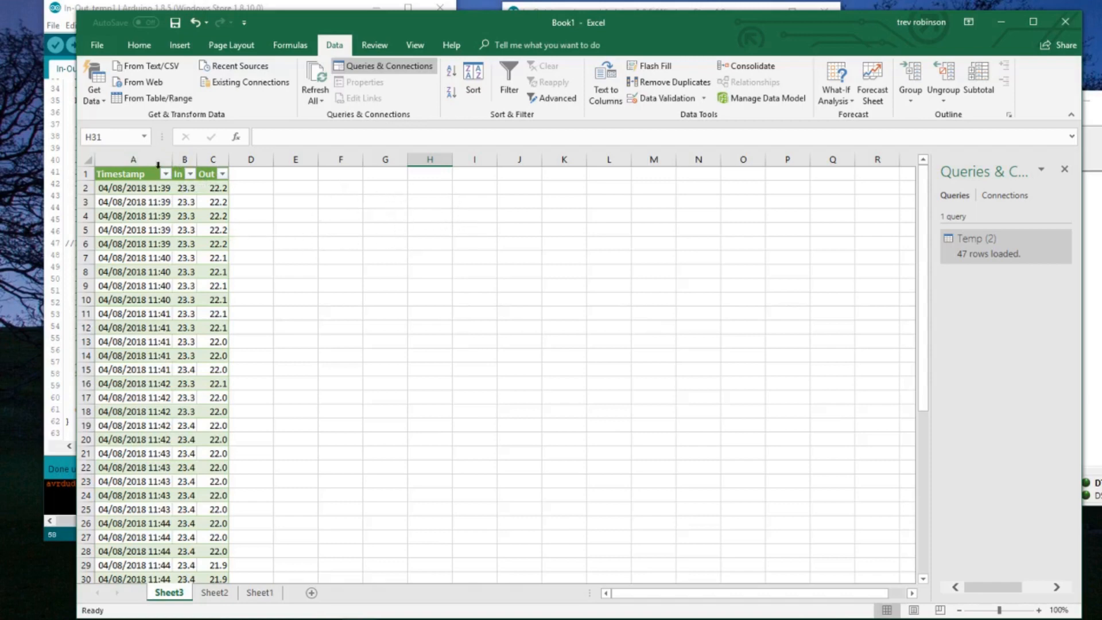
{"action": "left_click", "coordinate": [126, 159]}
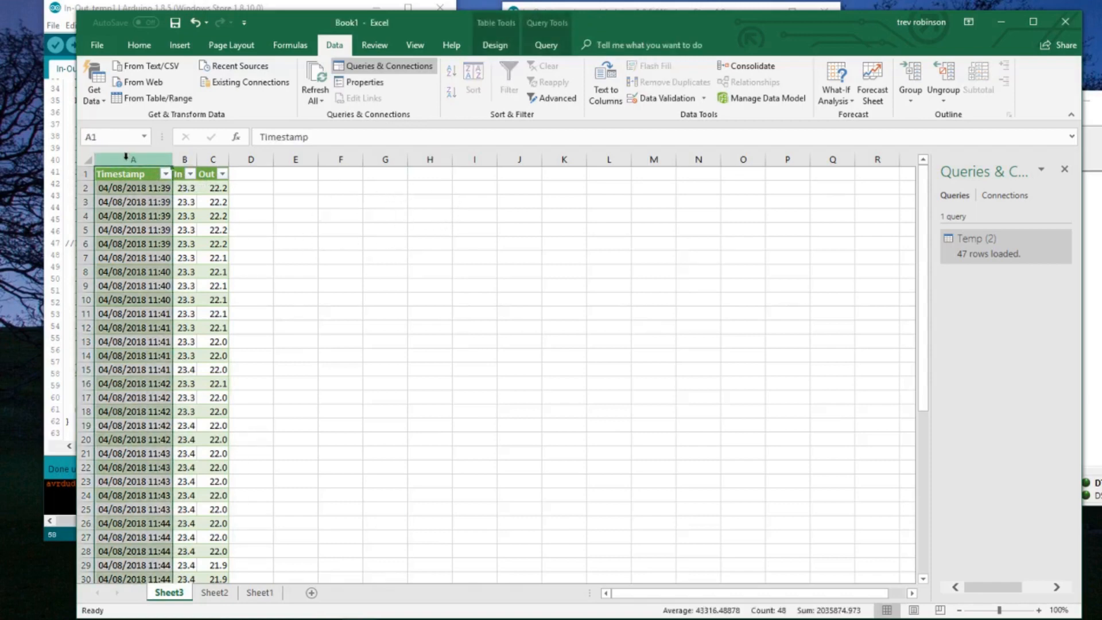
{"action": "left_click_drag", "start_coordinate": [126, 157], "coordinate": [219, 155]}
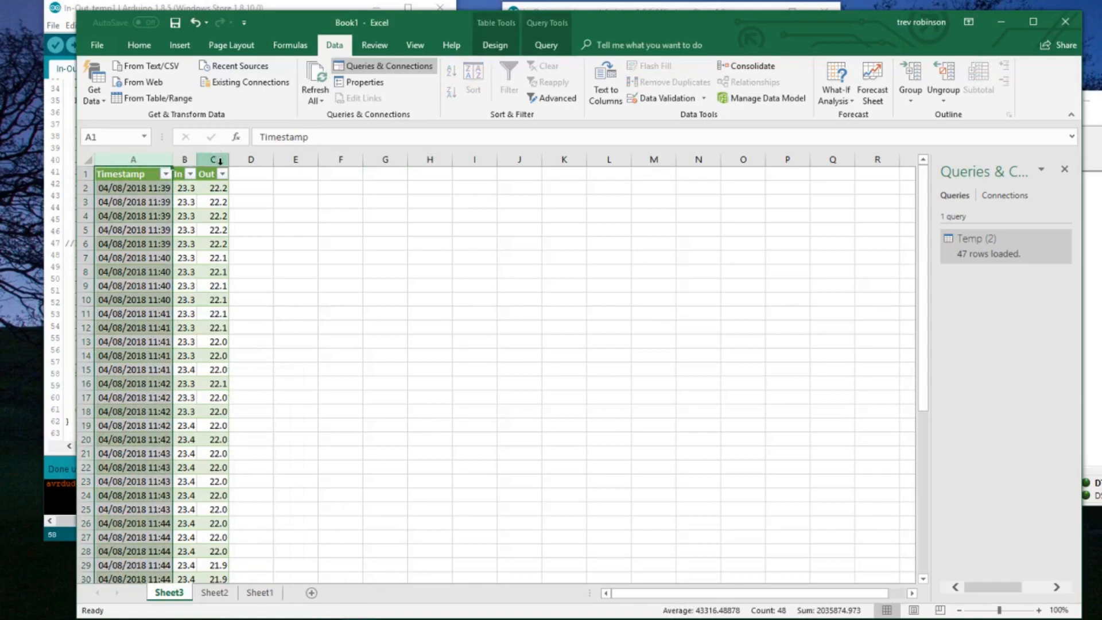
{"action": "left_click_drag", "start_coordinate": [221, 159], "coordinate": [220, 157]}
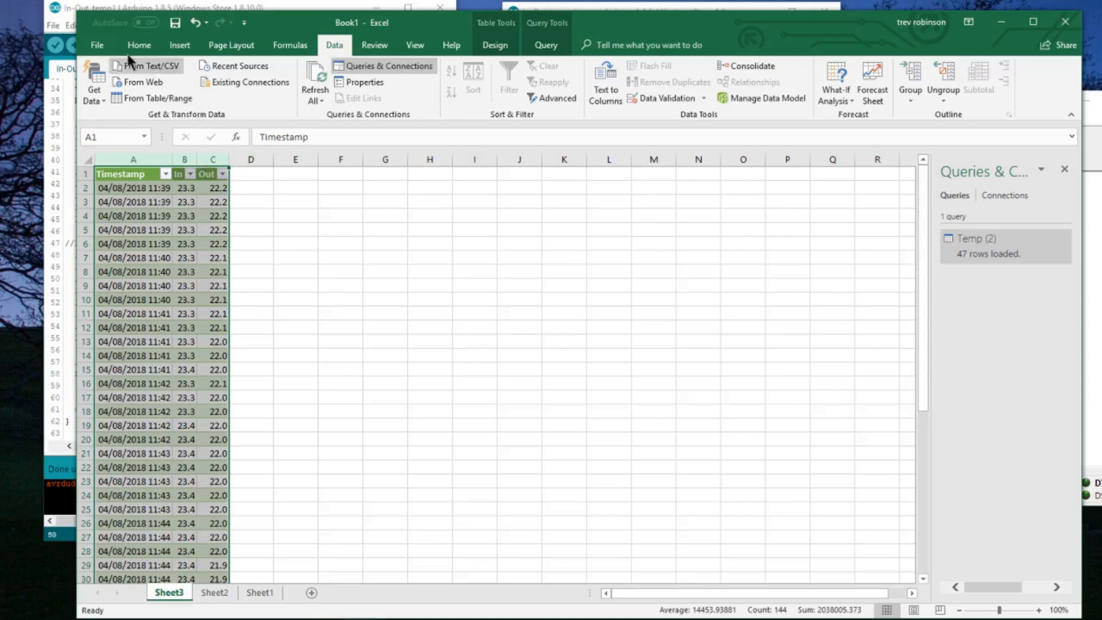
{"action": "left_click", "coordinate": [179, 45]}
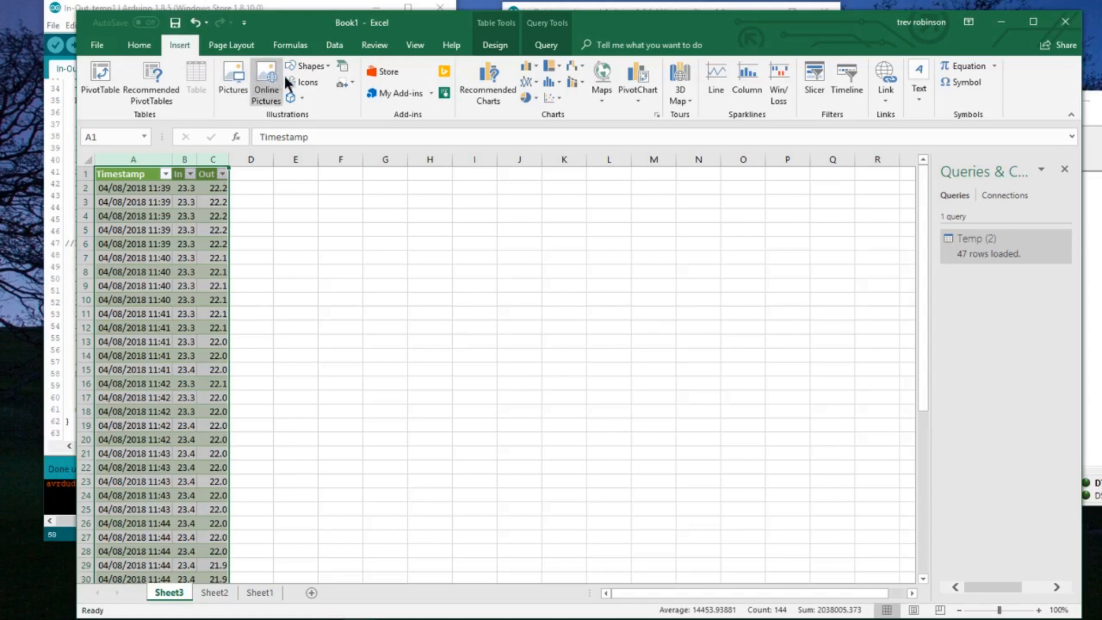
{"action": "left_click", "coordinate": [485, 93]}
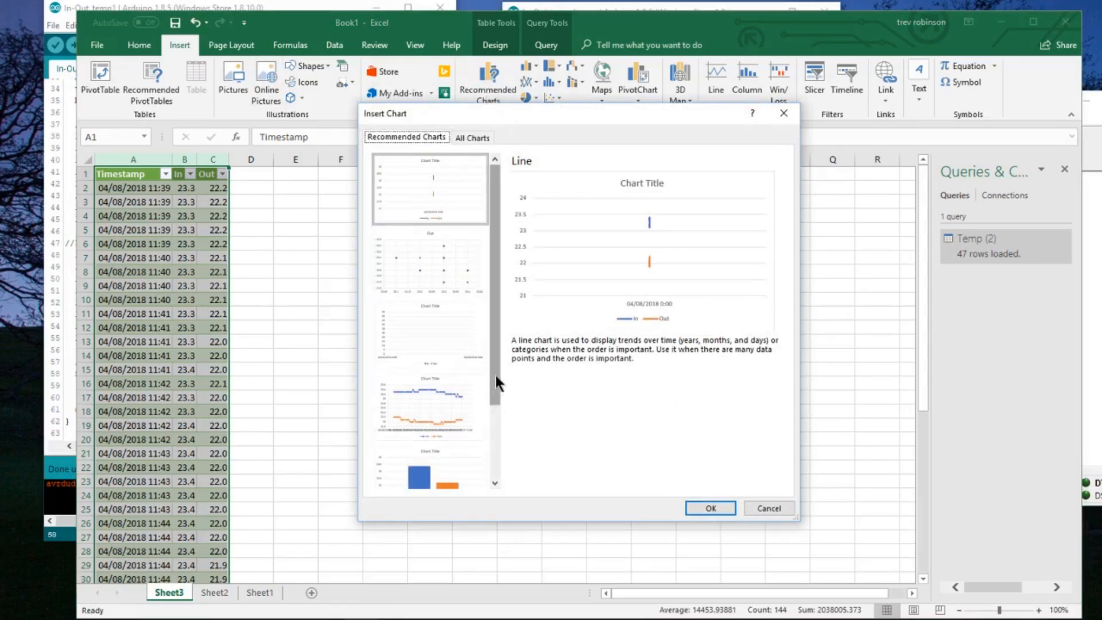
{"action": "left_click", "coordinate": [441, 404]}
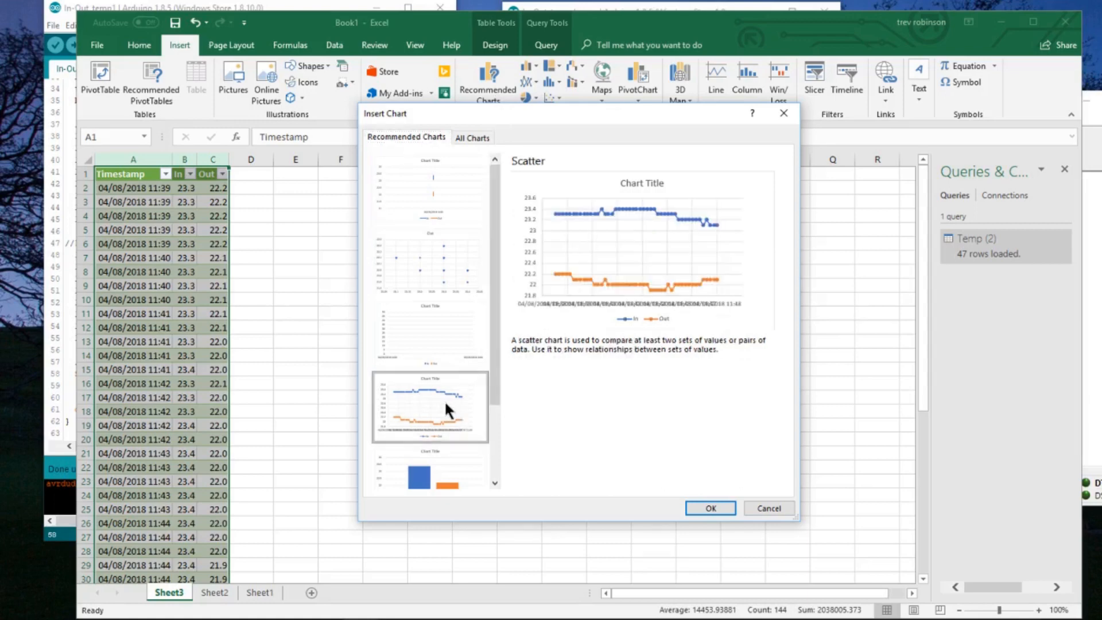
{"action": "left_click", "coordinate": [457, 198]}
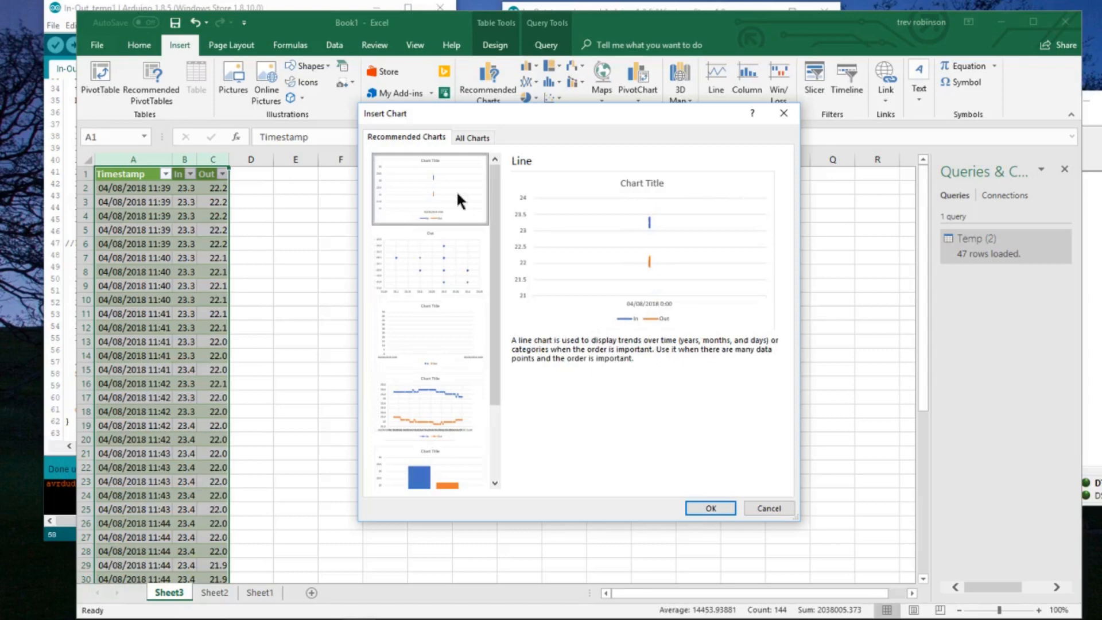
{"action": "left_click", "coordinate": [440, 402]}
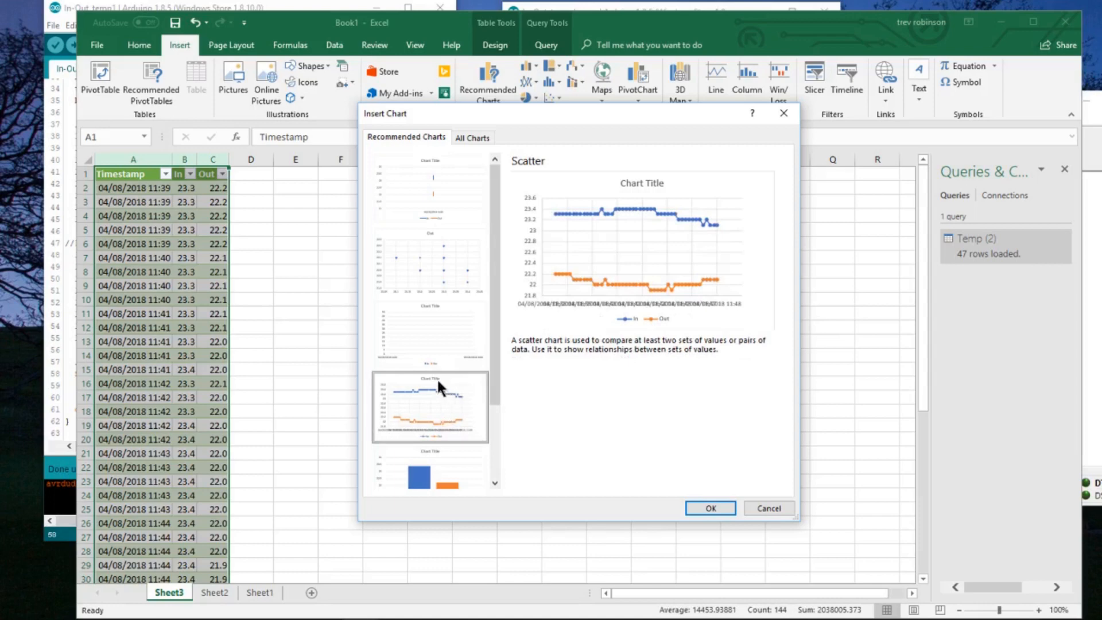
{"action": "scroll", "coordinate": [437, 381], "scroll_direction": "down", "scroll_amount": 2}
{"action": "scroll", "coordinate": [438, 381], "scroll_direction": "up", "scroll_amount": 2}
{"action": "left_click", "coordinate": [711, 508]}
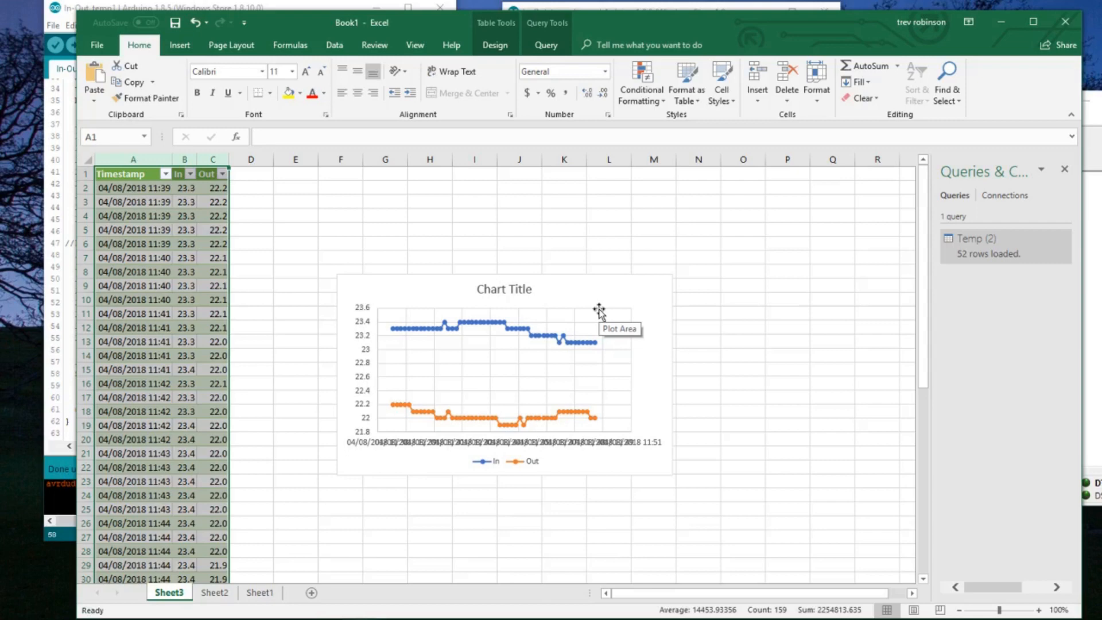
Replace the placeholder title of the new chart with "Temps".
{"action": "left_click", "coordinate": [504, 288]}
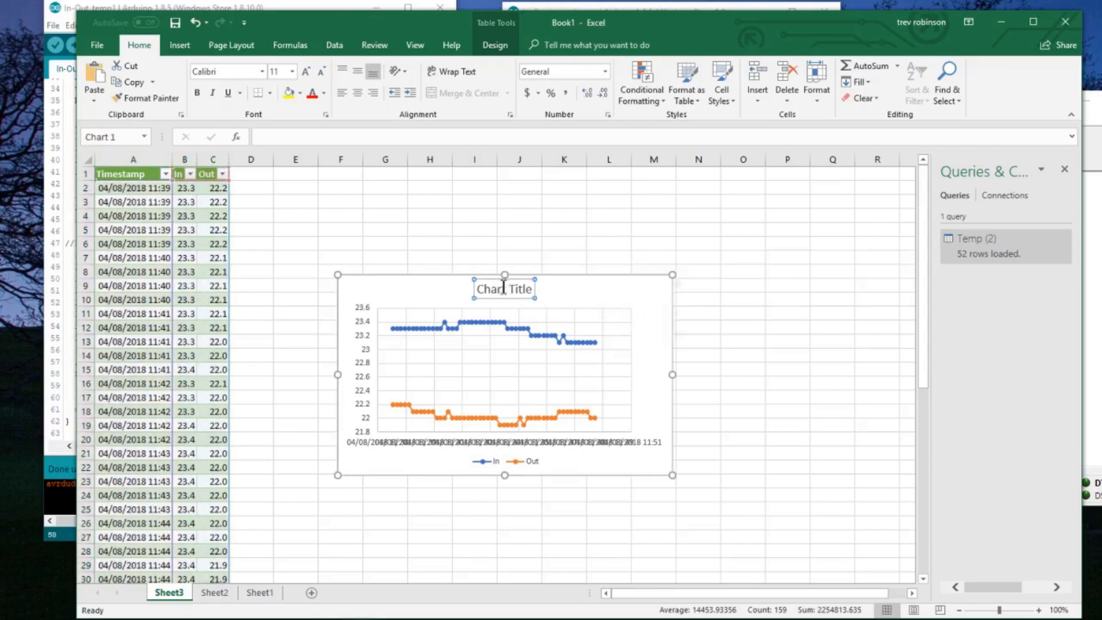
{"action": "double_click", "coordinate": [504, 288]}
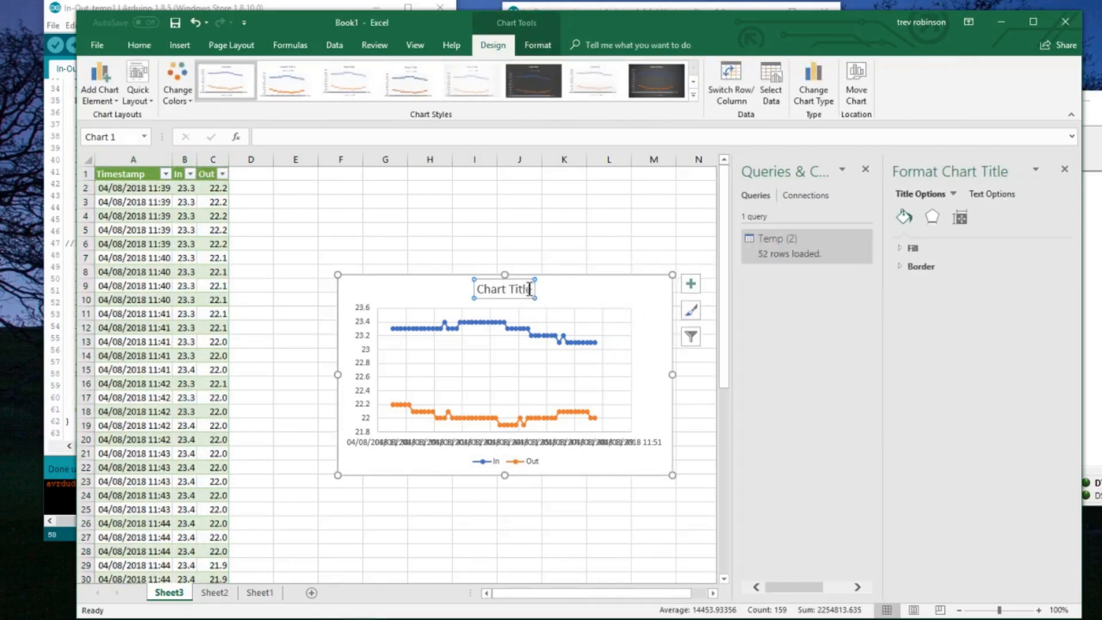
{"action": "left_click_drag", "start_coordinate": [529, 289], "coordinate": [467, 283]}
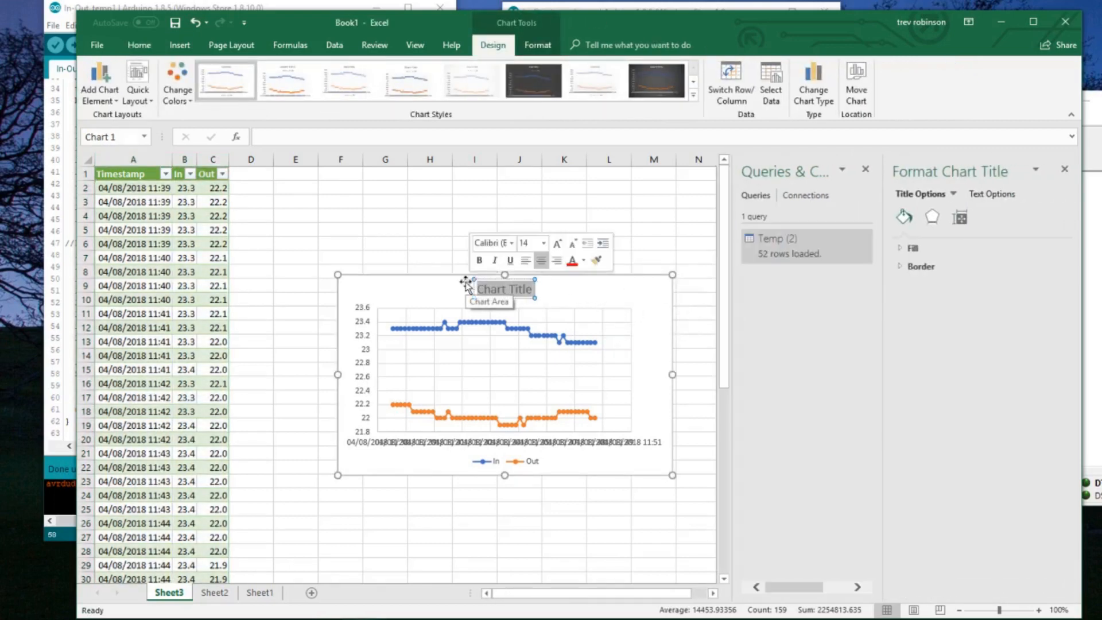
{"action": "type", "text": "Temps"}
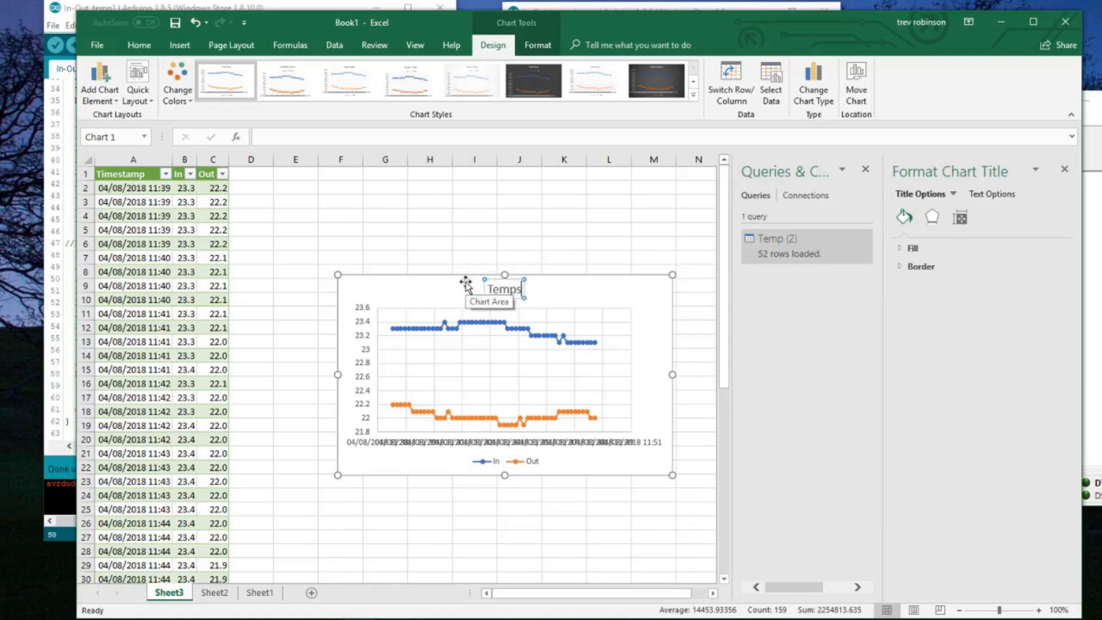
{"action": "key", "text": "Return"}
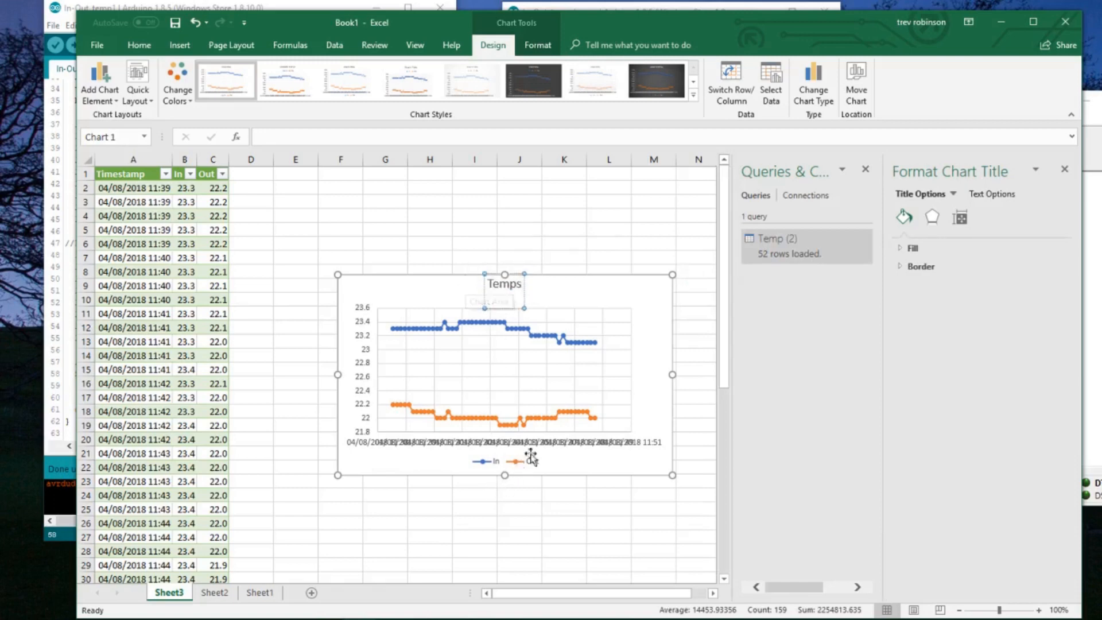
Set the text direction of the chart's horizontal axis labels to Rotate all text 90°.
{"action": "left_click", "coordinate": [555, 441]}
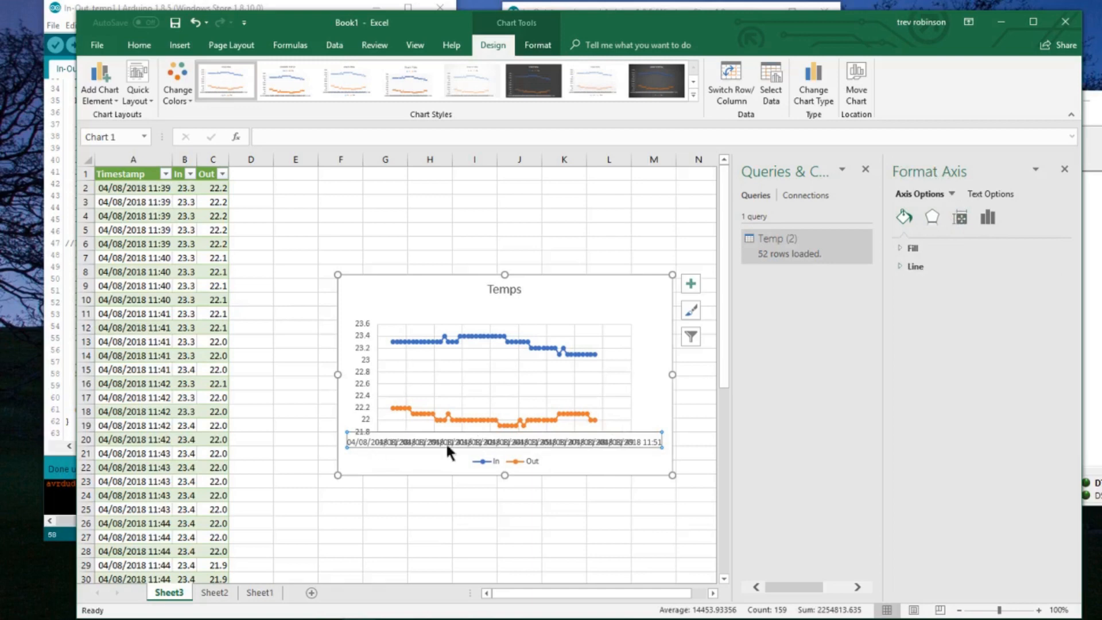
{"action": "left_click", "coordinate": [986, 220]}
{"action": "left_click", "coordinate": [992, 194]}
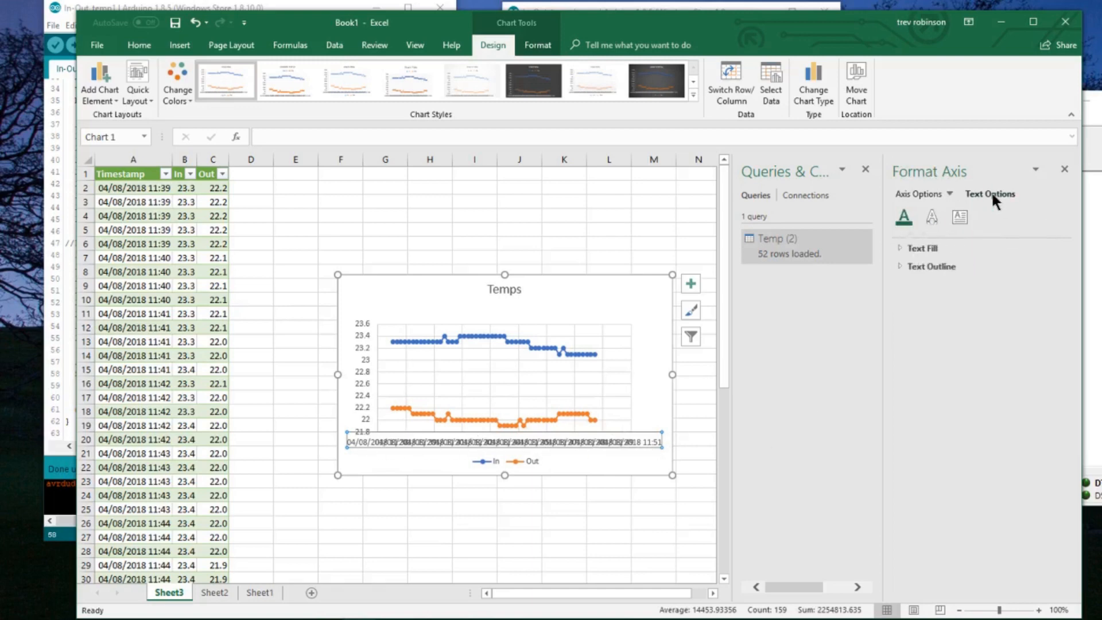
{"action": "left_click", "coordinate": [960, 217]}
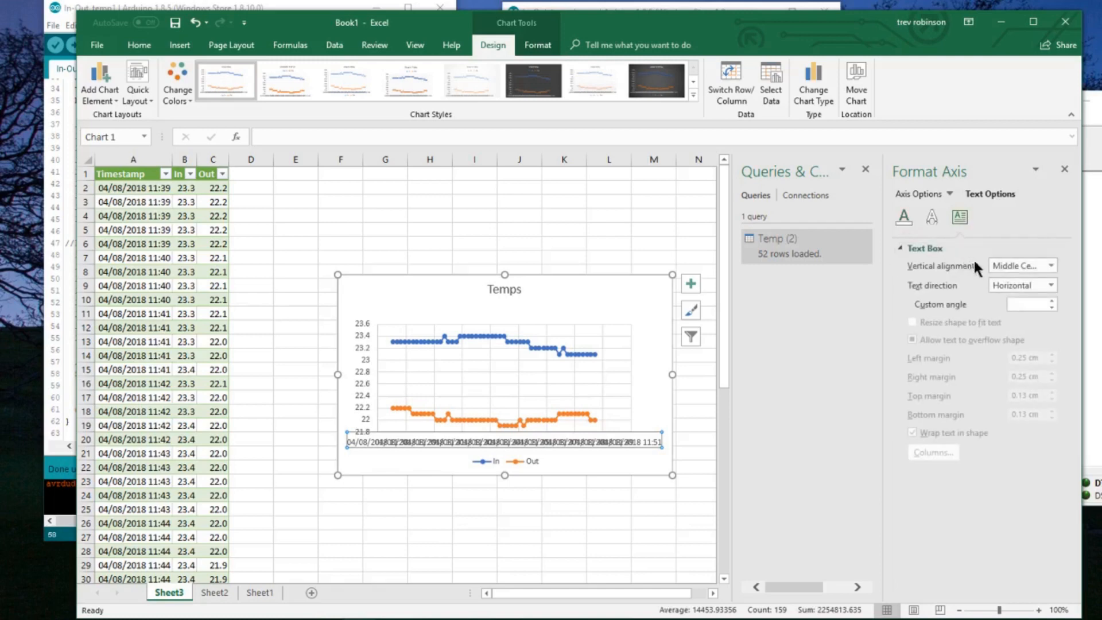
{"action": "left_click", "coordinate": [1042, 285]}
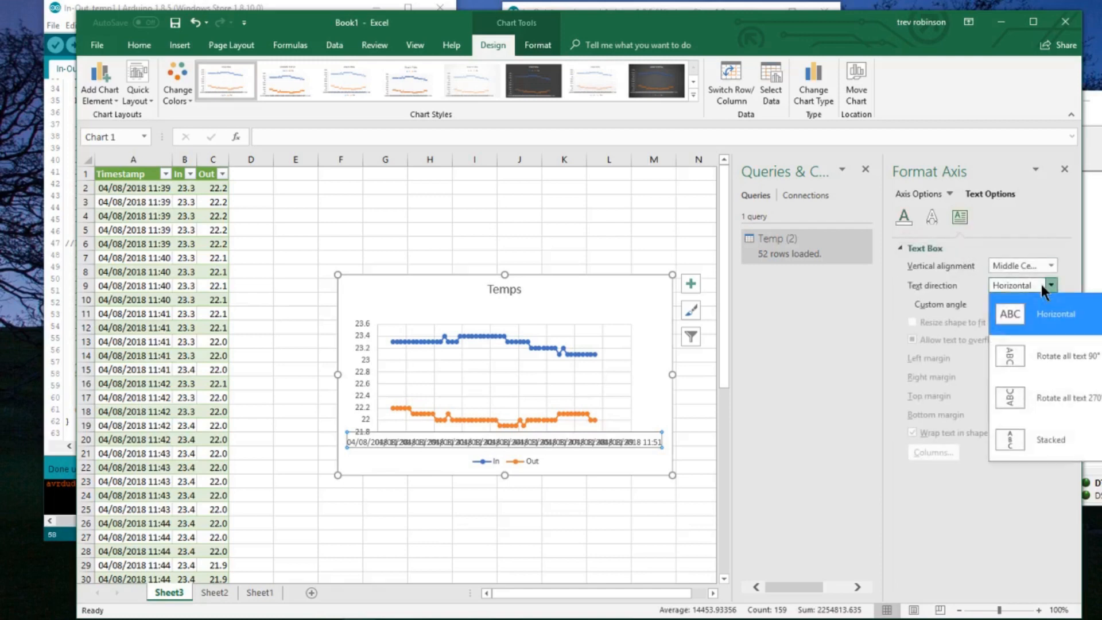
{"action": "left_click", "coordinate": [1084, 372]}
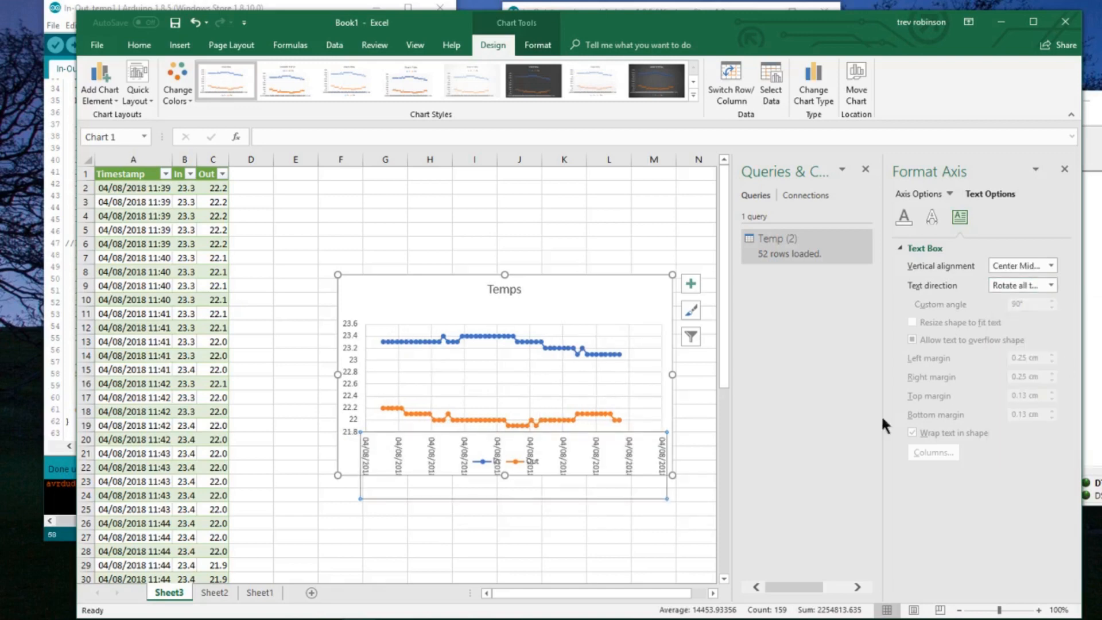
Enlarge the Temps chart so it extends across to about column S and down to about row 25.
{"action": "left_click", "coordinate": [655, 550]}
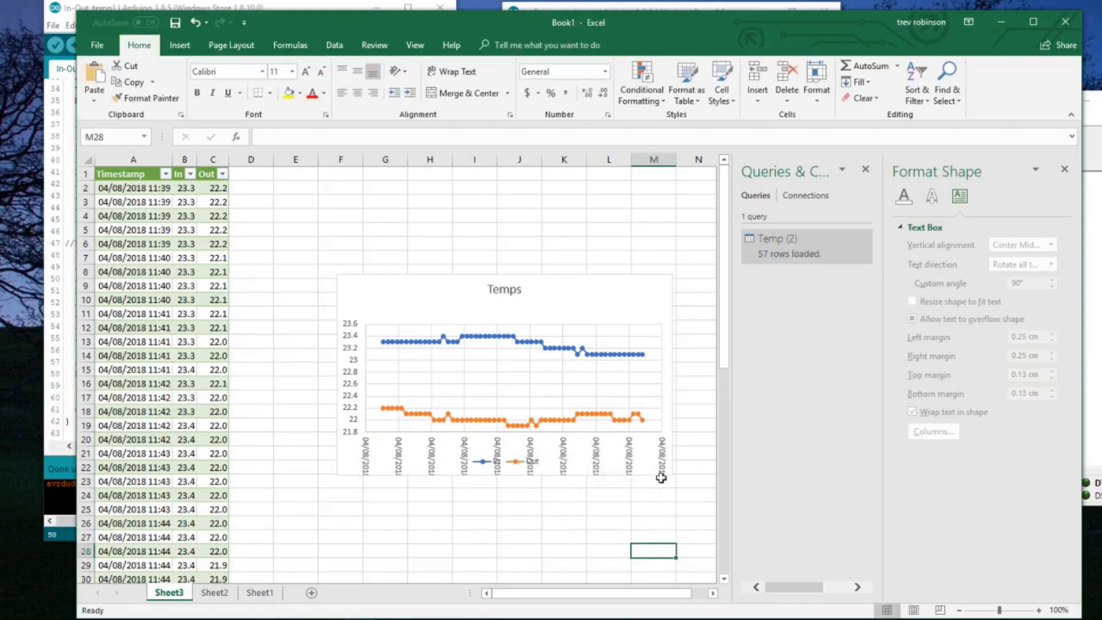
{"action": "left_click", "coordinate": [655, 454]}
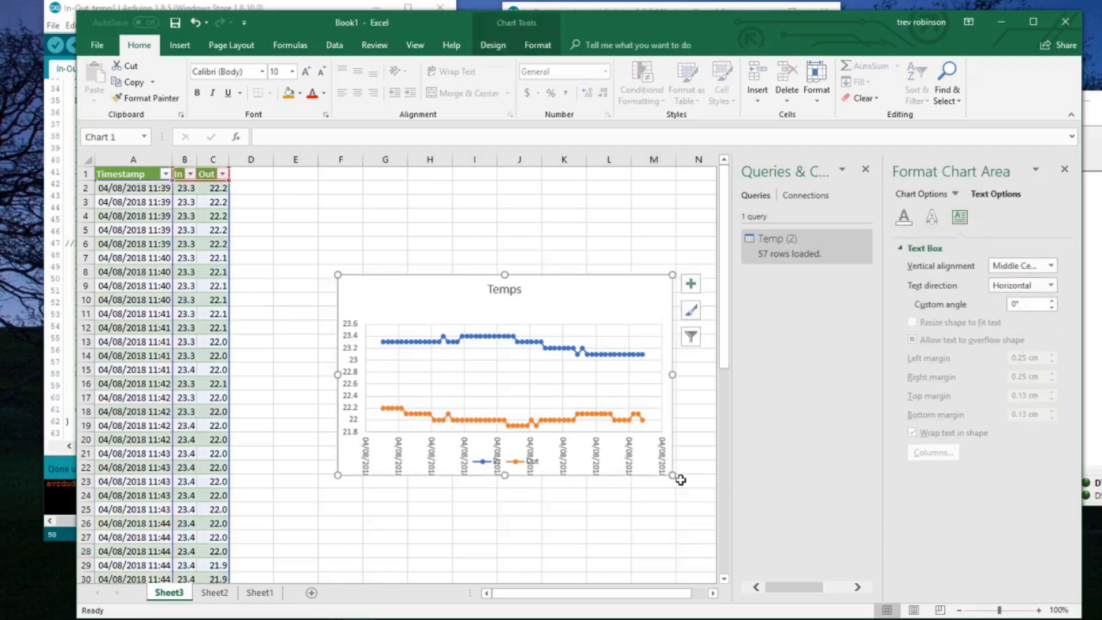
{"action": "left_click_drag", "start_coordinate": [672, 476], "coordinate": [611, 511]}
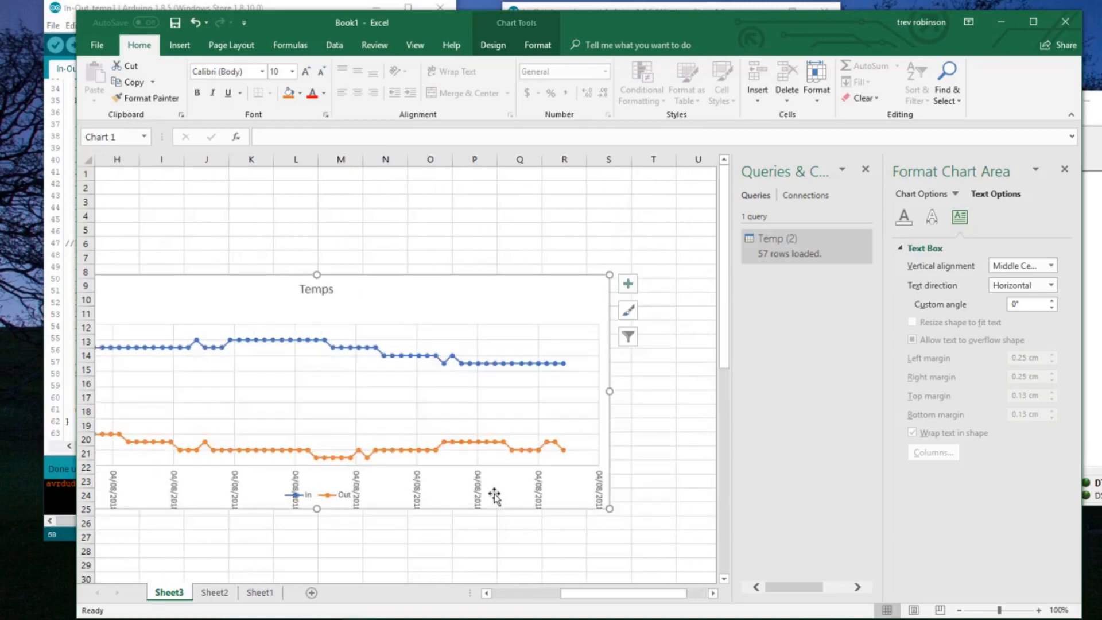
Raise the plot area's lower edge to make room for the date labels and extend the chart's upper edge to about row 4.
{"action": "left_click", "coordinate": [443, 423]}
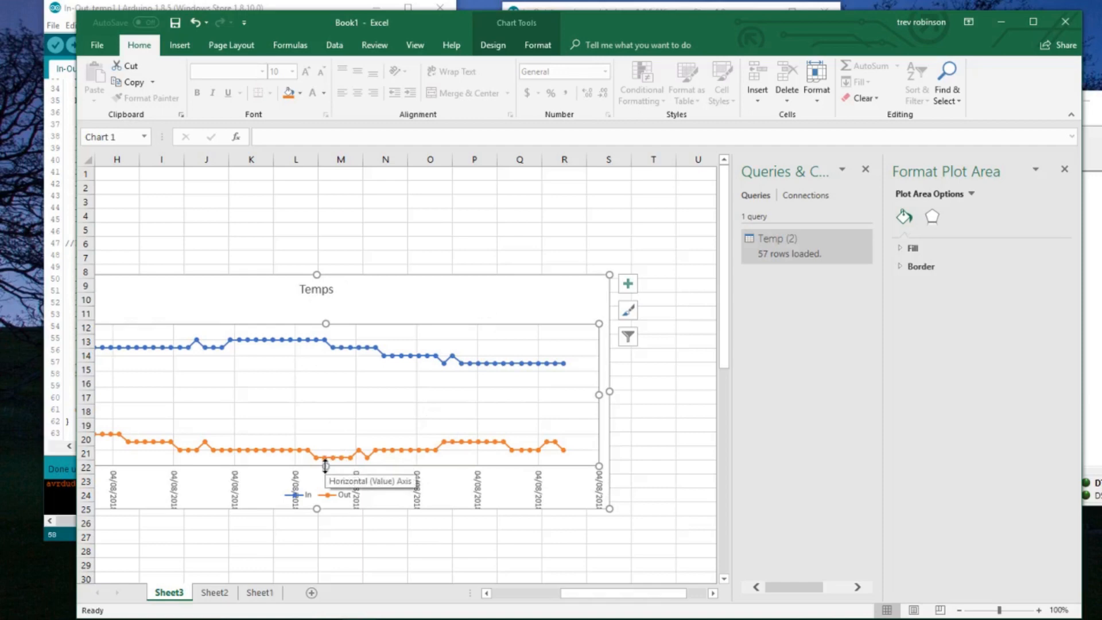
{"action": "left_click_drag", "start_coordinate": [326, 465], "coordinate": [326, 404]}
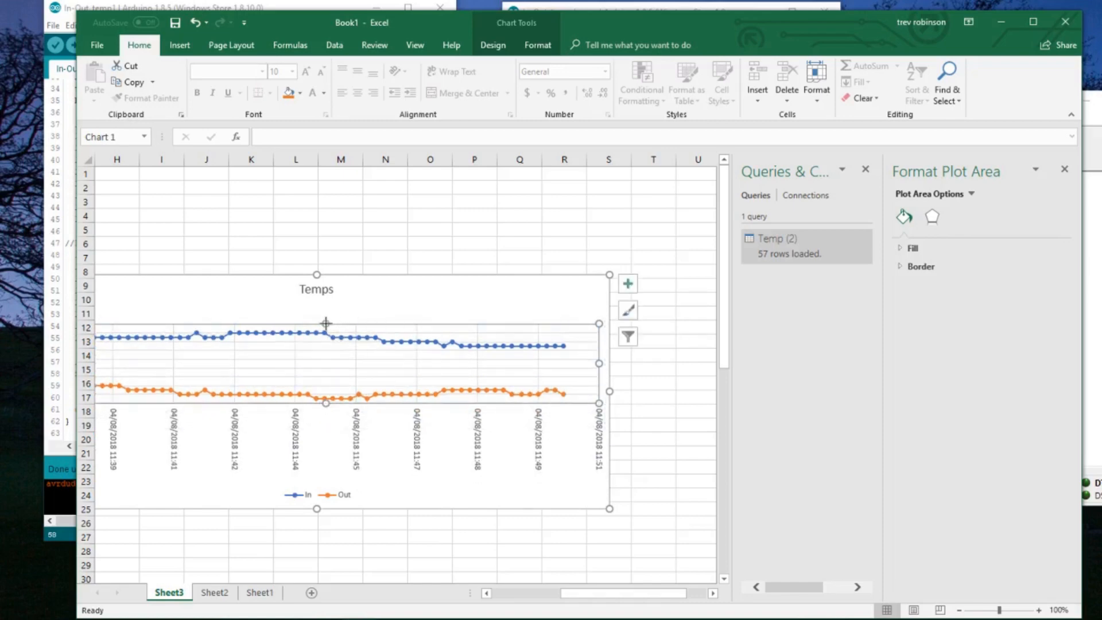
{"action": "left_click_drag", "start_coordinate": [324, 322], "coordinate": [321, 214]}
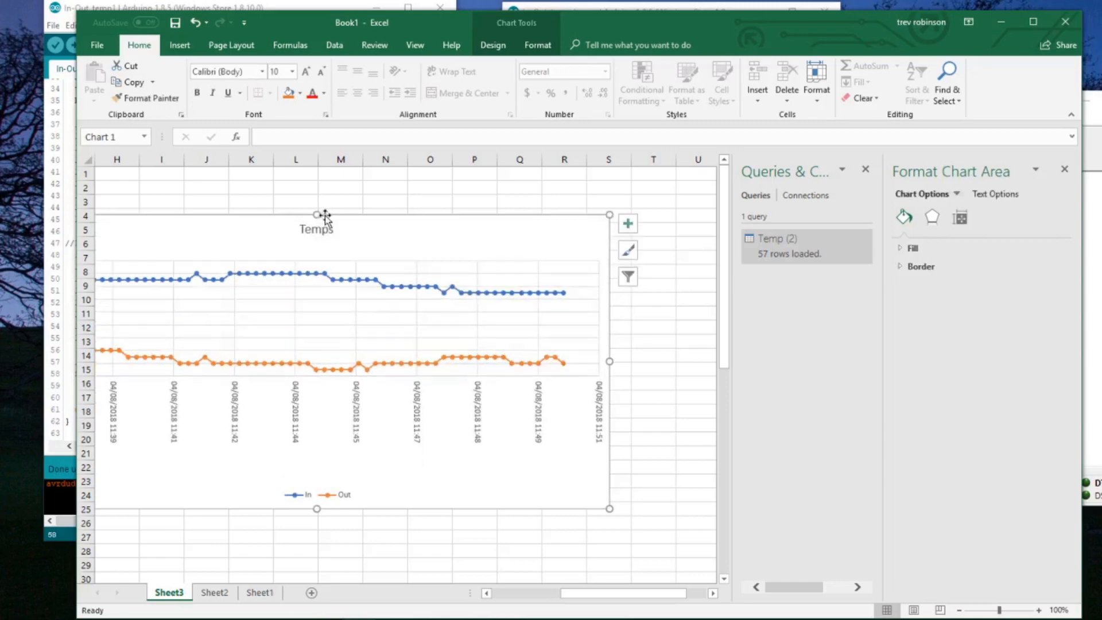
Select the chart's plot area and extend its lower edge down to about row 17, closer to the legend.
{"action": "left_click", "coordinate": [330, 371]}
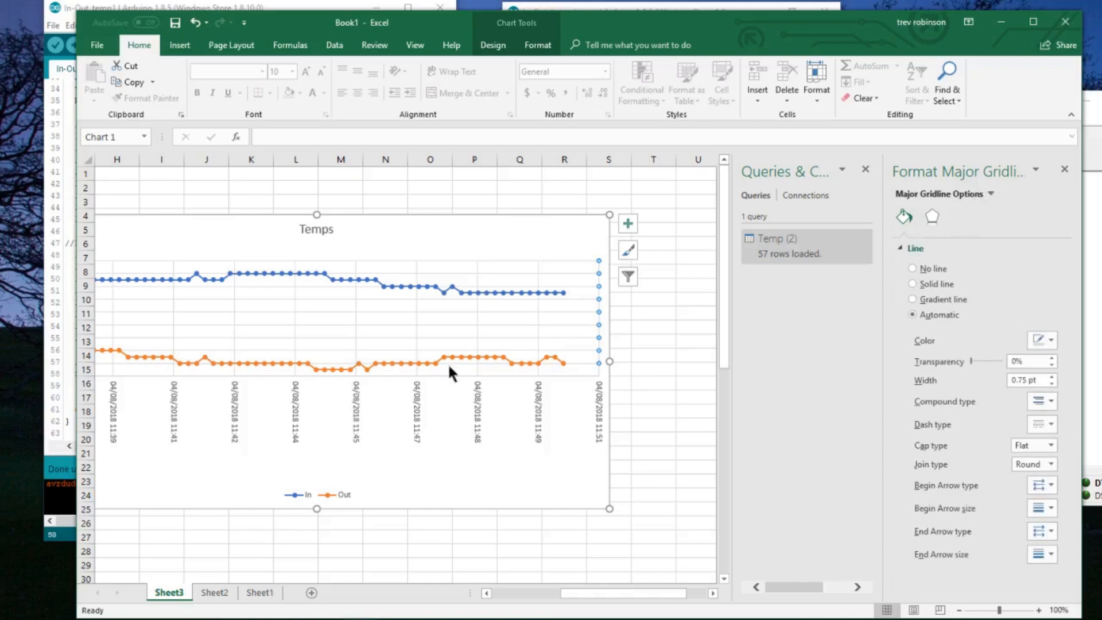
{"action": "left_click", "coordinate": [503, 357]}
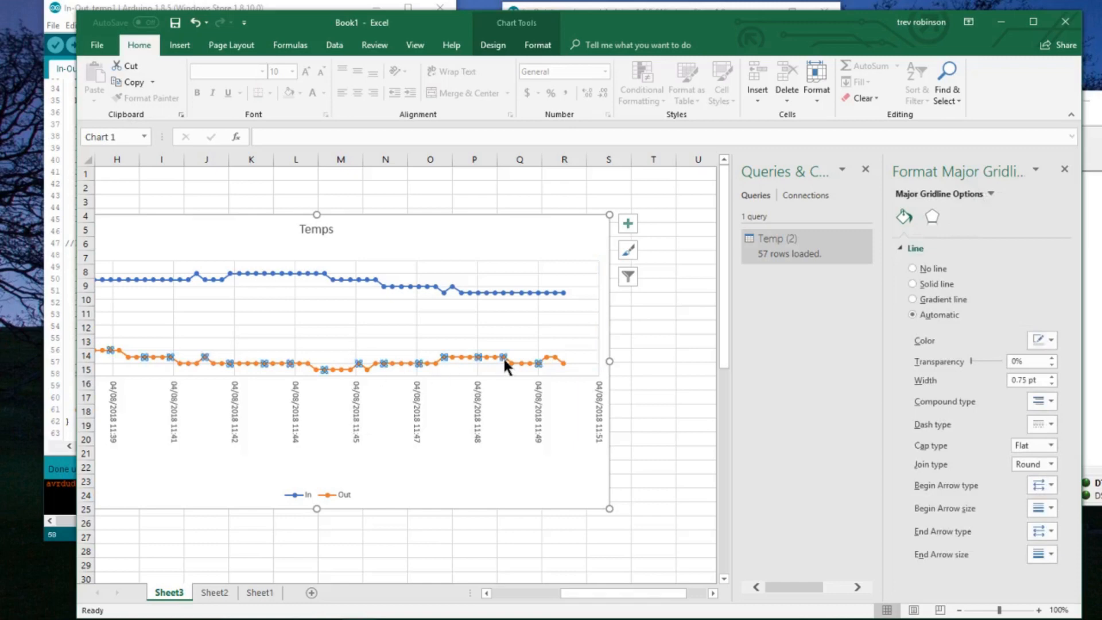
{"action": "left_click", "coordinate": [566, 378]}
{"action": "left_click", "coordinate": [571, 362]}
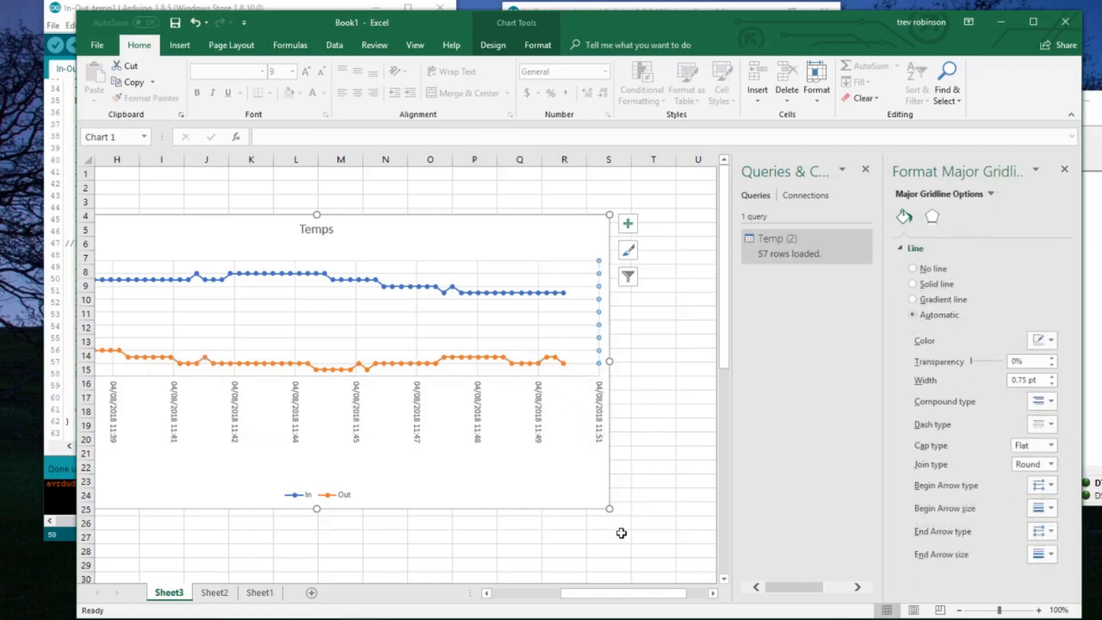
{"action": "left_click_drag", "start_coordinate": [652, 591], "coordinate": [624, 592]}
{"action": "left_click", "coordinate": [288, 337]}
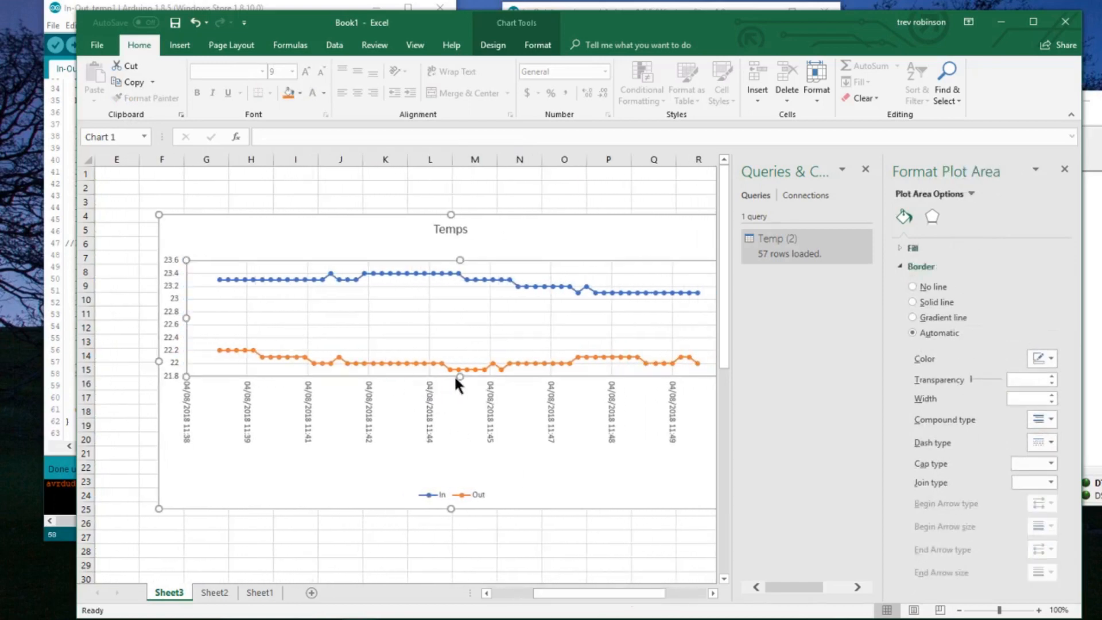
{"action": "left_click_drag", "start_coordinate": [458, 377], "coordinate": [460, 407]}
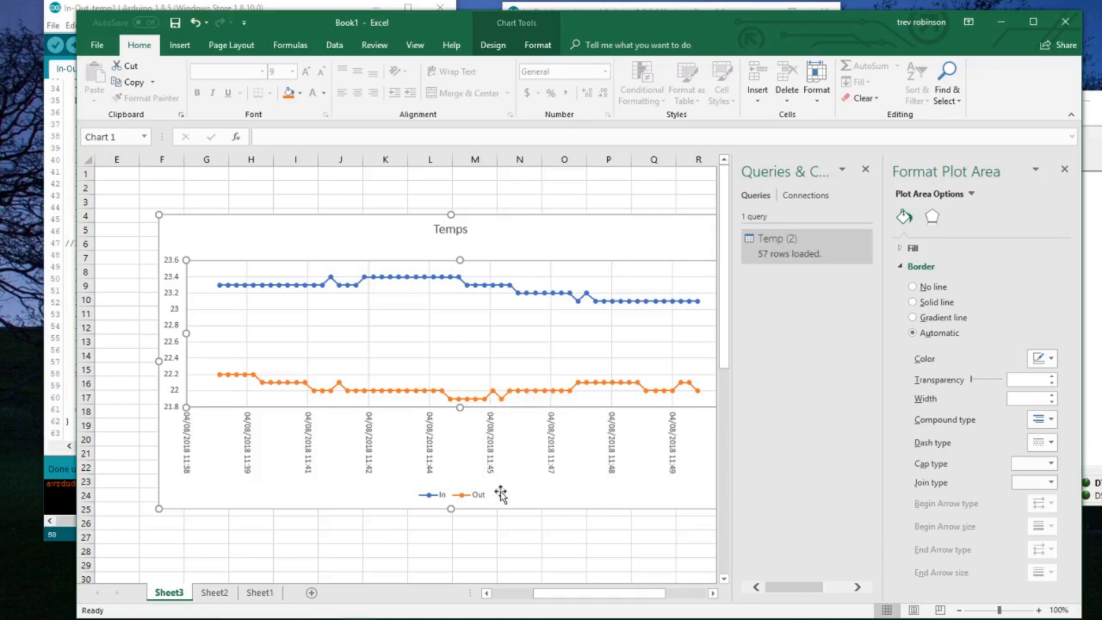
Format the whole Timestamp column (A) with the Time number category.
{"action": "left_click_drag", "start_coordinate": [583, 594], "coordinate": [495, 593]}
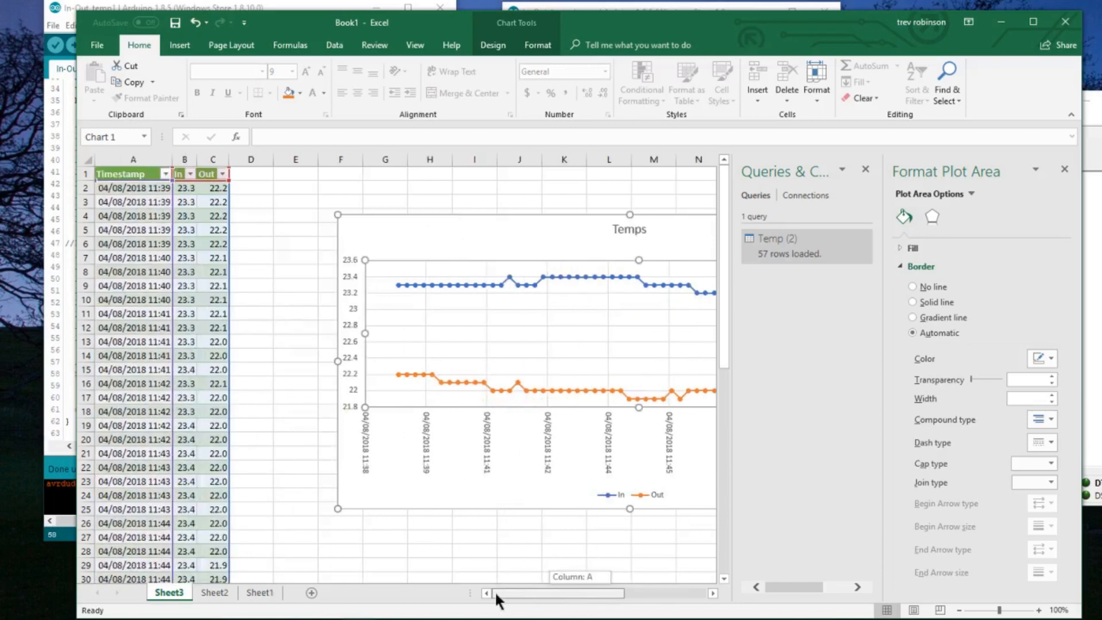
{"action": "left_click", "coordinate": [132, 160]}
{"action": "right_click", "coordinate": [132, 160]}
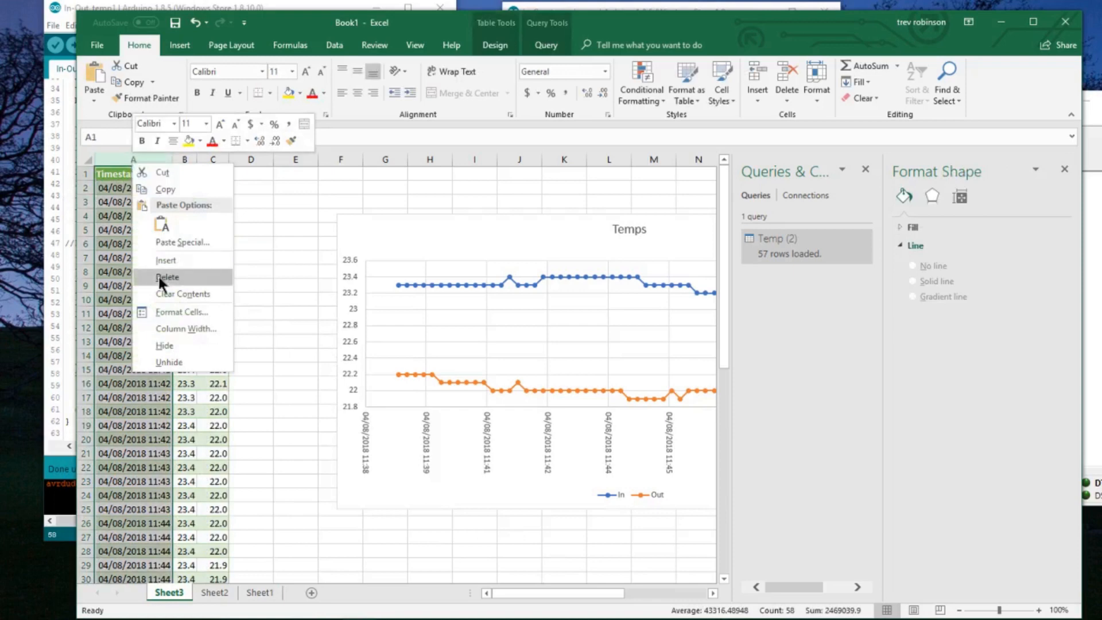
{"action": "left_click", "coordinate": [201, 313]}
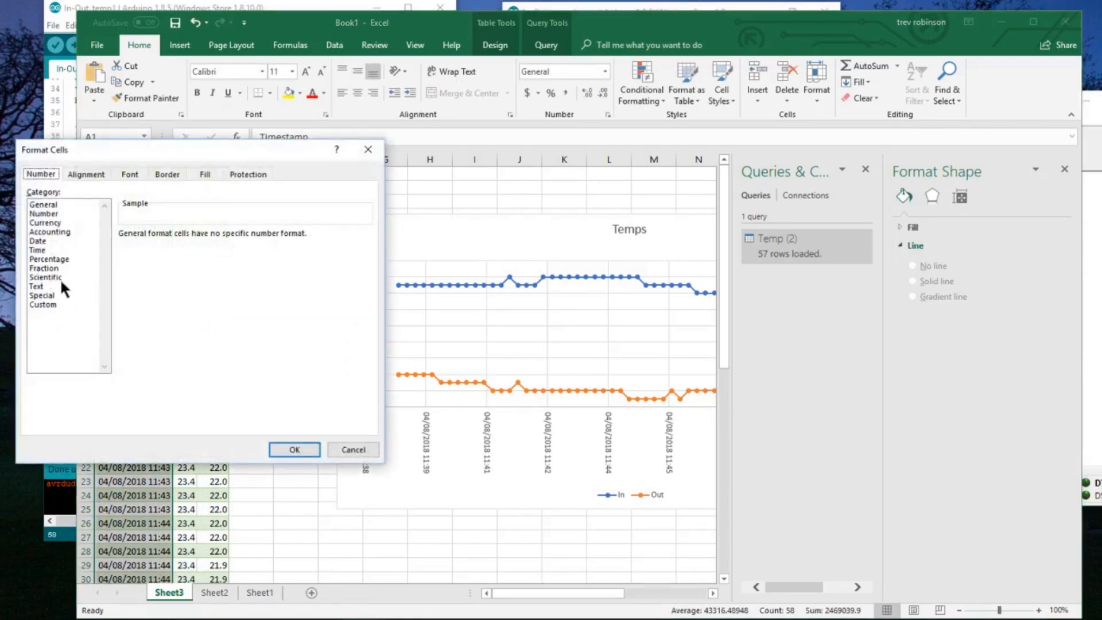
{"action": "left_click", "coordinate": [46, 249]}
{"action": "left_click", "coordinate": [295, 450]}
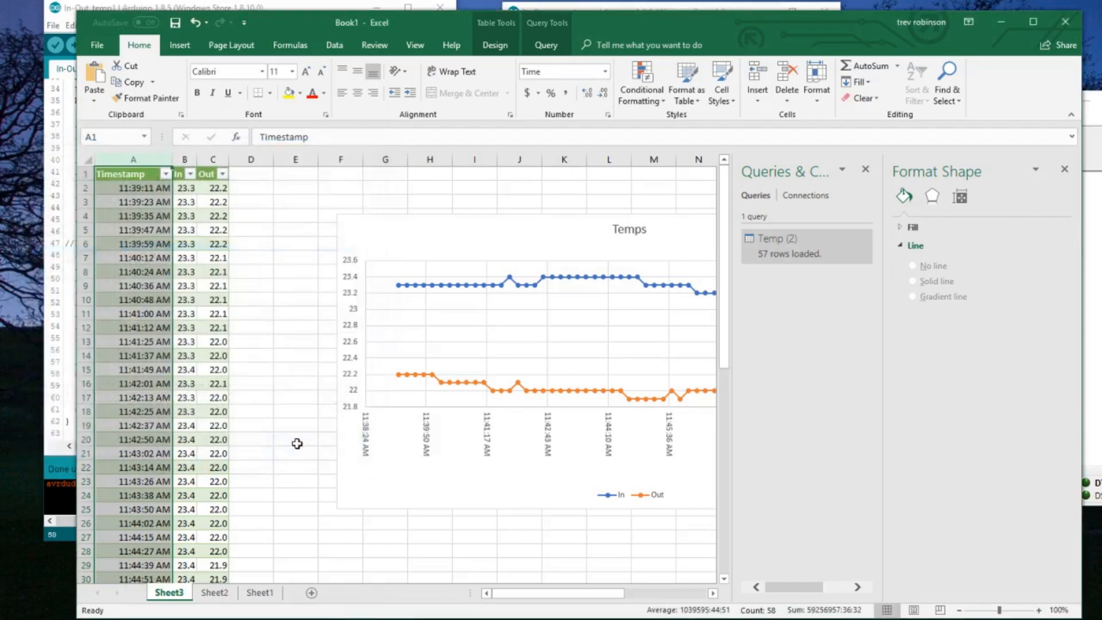
Extend the lower edge of the Temps chart's plot area down to about row 18.
{"action": "left_click", "coordinate": [339, 503]}
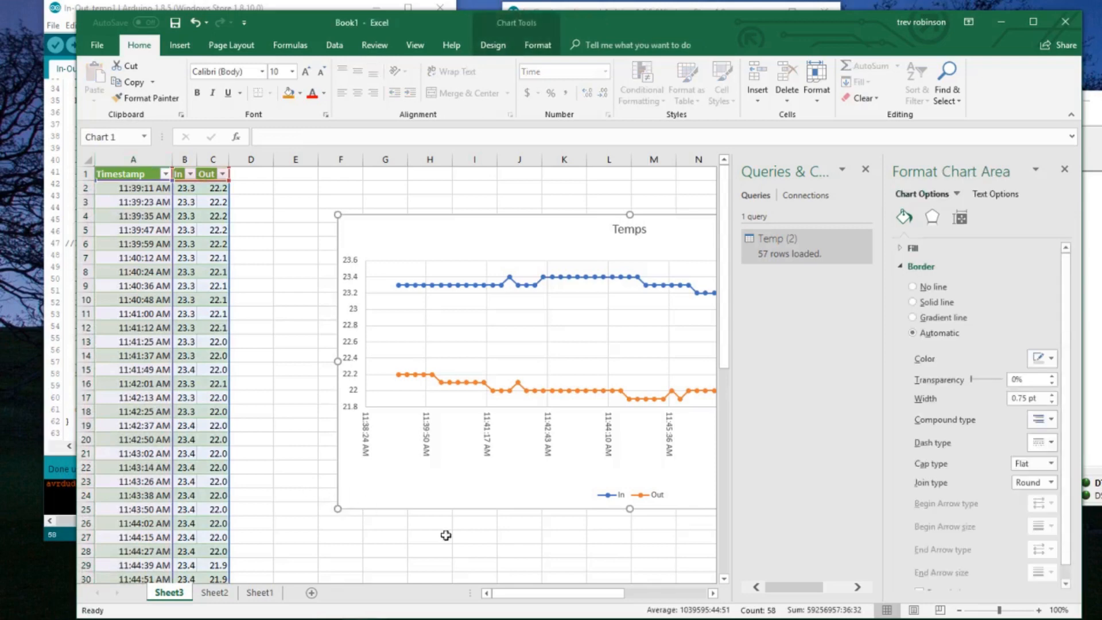
{"action": "left_click", "coordinate": [591, 382]}
{"action": "left_click_drag", "start_coordinate": [639, 406], "coordinate": [638, 416]}
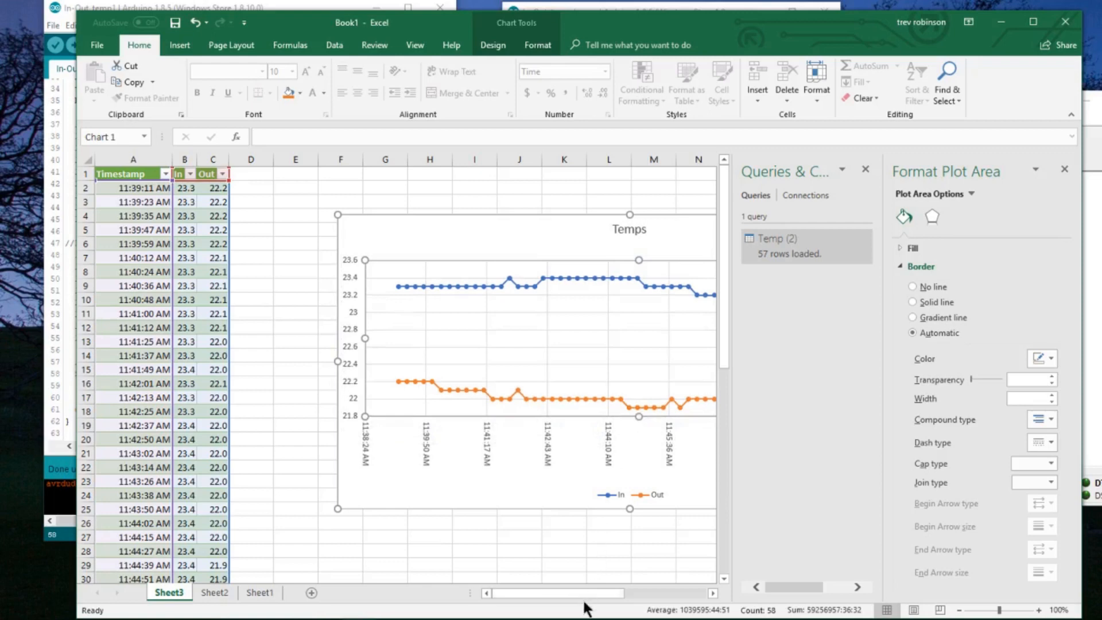
{"action": "left_click_drag", "start_coordinate": [583, 594], "coordinate": [635, 601]}
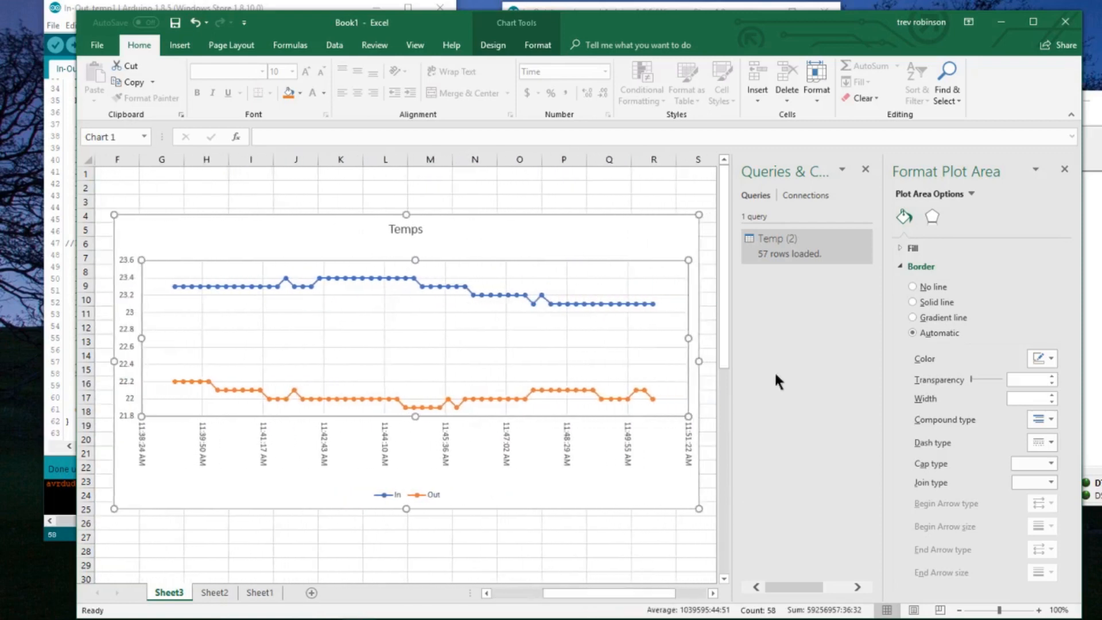
Close the Queries & Connections and Format Plot Area panes to show the table and chart together.
{"action": "left_click", "coordinate": [870, 169]}
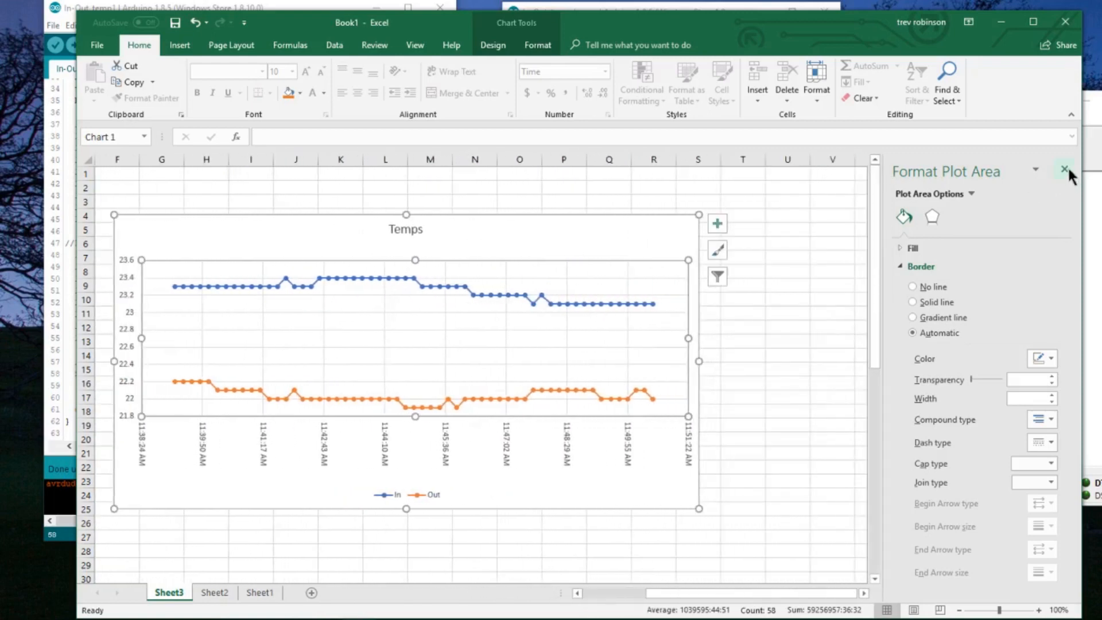
{"action": "left_click", "coordinate": [1065, 168]}
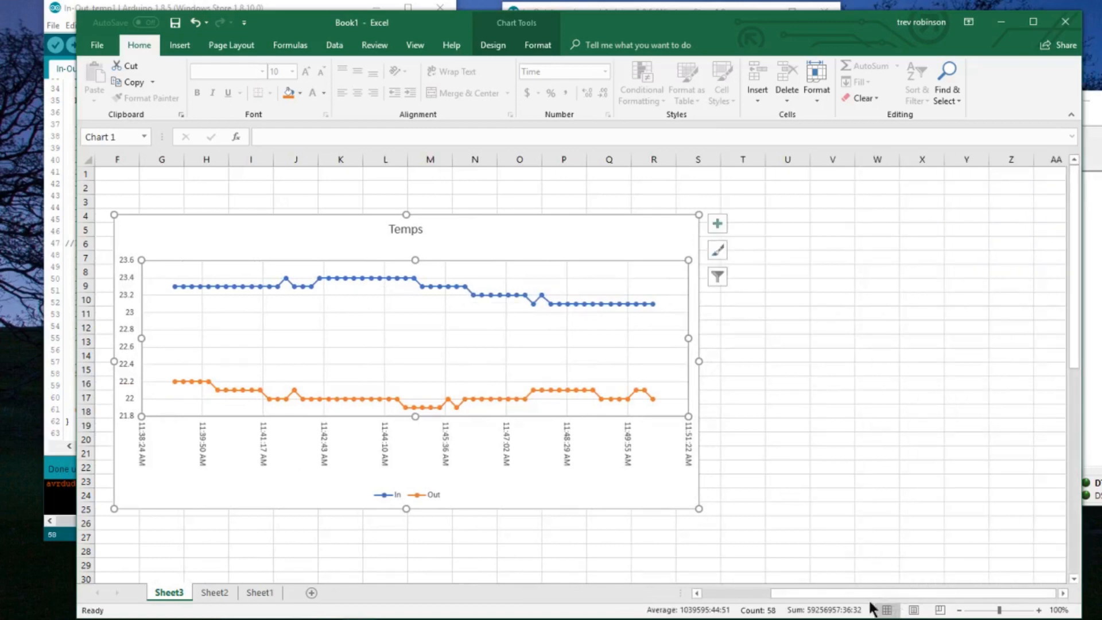
{"action": "left_click_drag", "start_coordinate": [869, 594], "coordinate": [800, 594]}
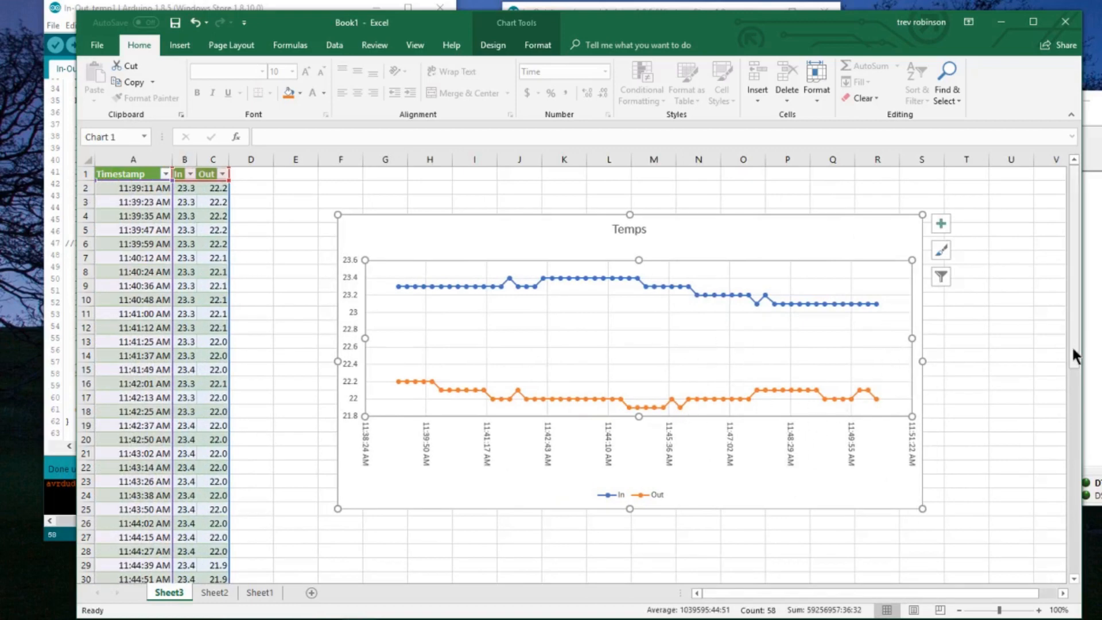
Move the Temps chart down so that its upper edge sits at about row 9, leaving free cells above it.
{"action": "mouse_move", "coordinate": [1075, 356]}
{"action": "left_mouse_down"}
{"action": "mouse_move", "coordinate": [1063, 533]}
{"action": "mouse_move", "coordinate": [1075, 586]}
{"action": "mouse_move", "coordinate": [1076, 374]}
{"action": "mouse_move", "coordinate": [1088, 339]}
{"action": "left_mouse_up"}
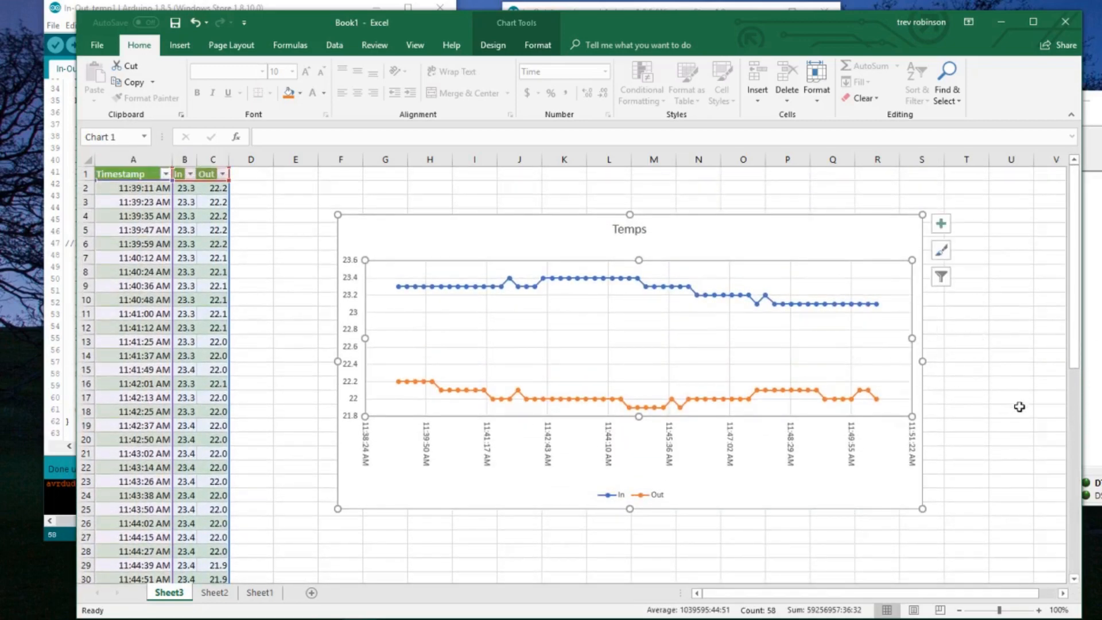
{"action": "left_click", "coordinate": [1076, 343]}
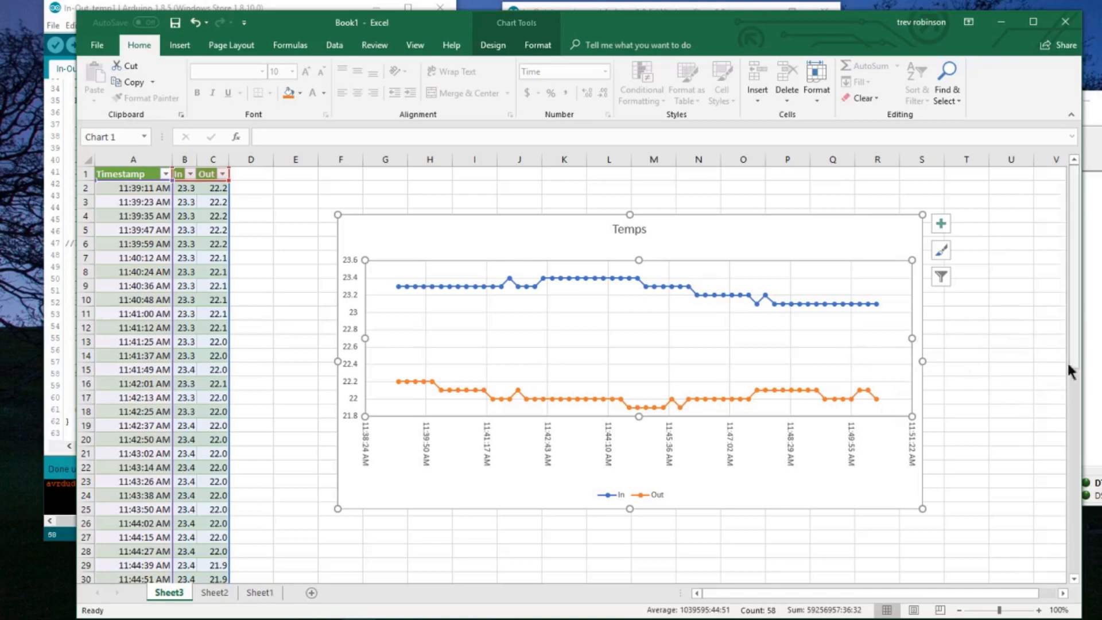
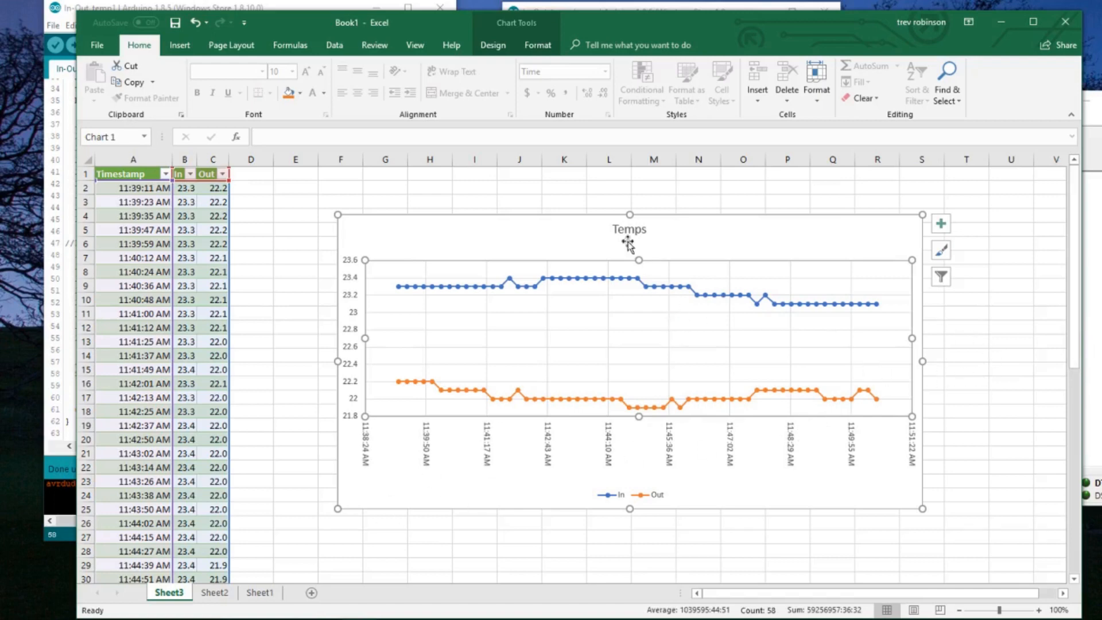
{"action": "left_click", "coordinate": [683, 219]}
{"action": "left_click_drag", "start_coordinate": [683, 218], "coordinate": [673, 280]}
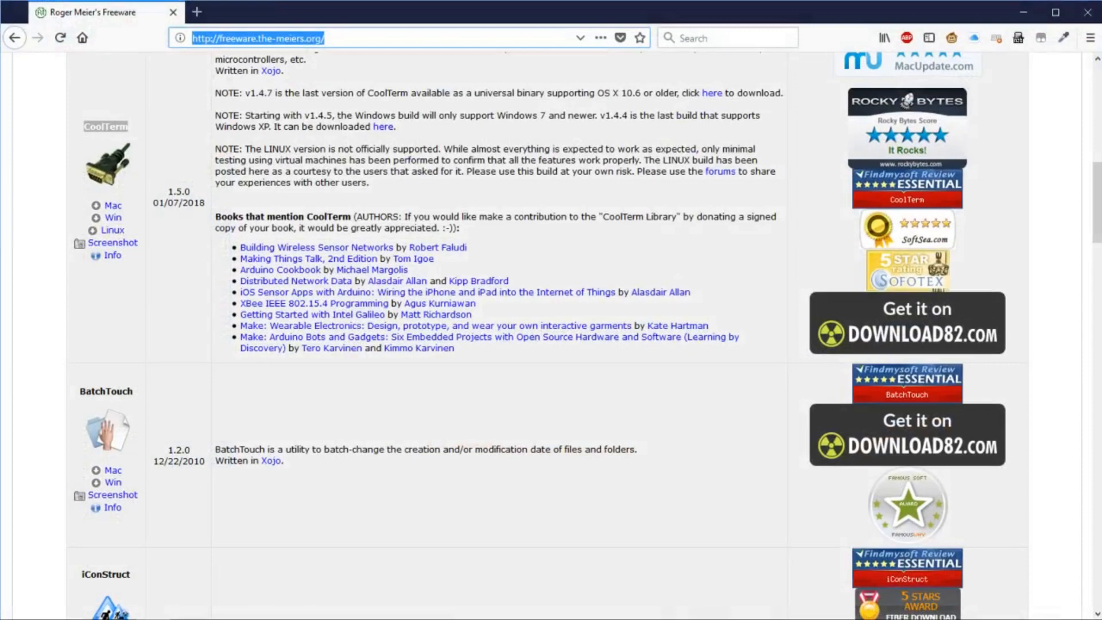
In the Firefox browser, search Google for "excel latest values" and open the Exceljet result on getting the value of the last non-empty cell.
{"action": "left_click", "coordinate": [717, 45]}
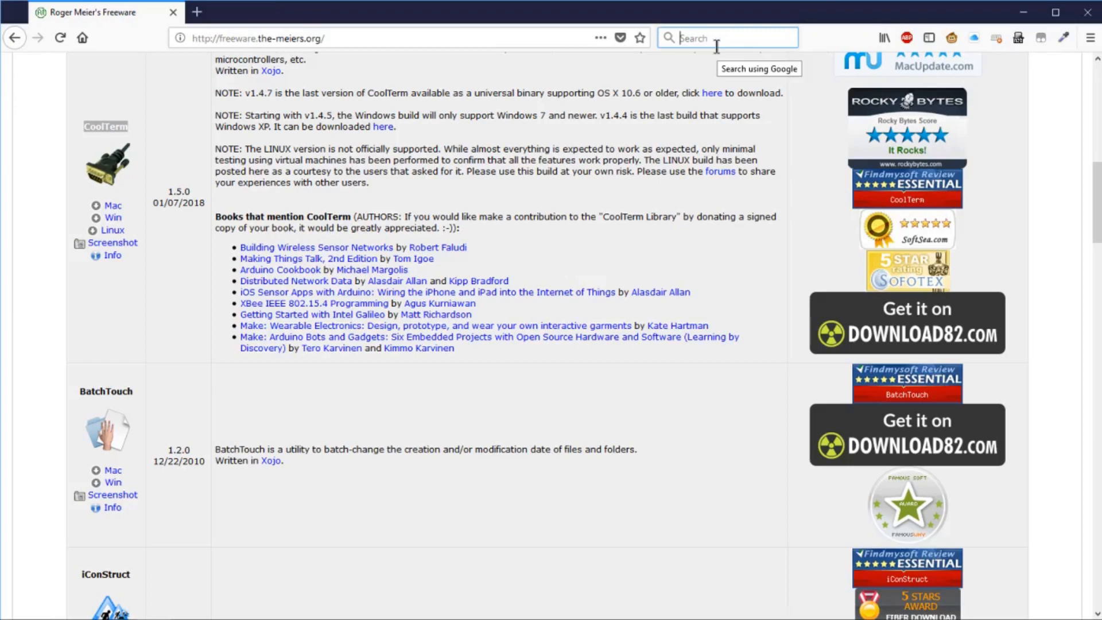
{"action": "type", "text": "ex"}
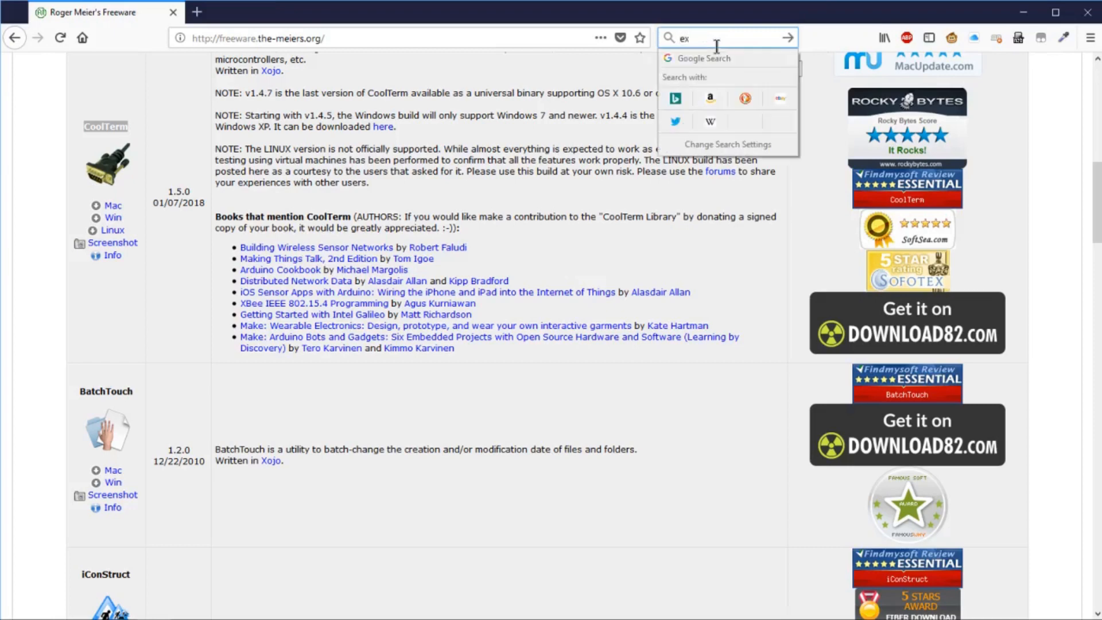
{"action": "type", "text": "cel la"}
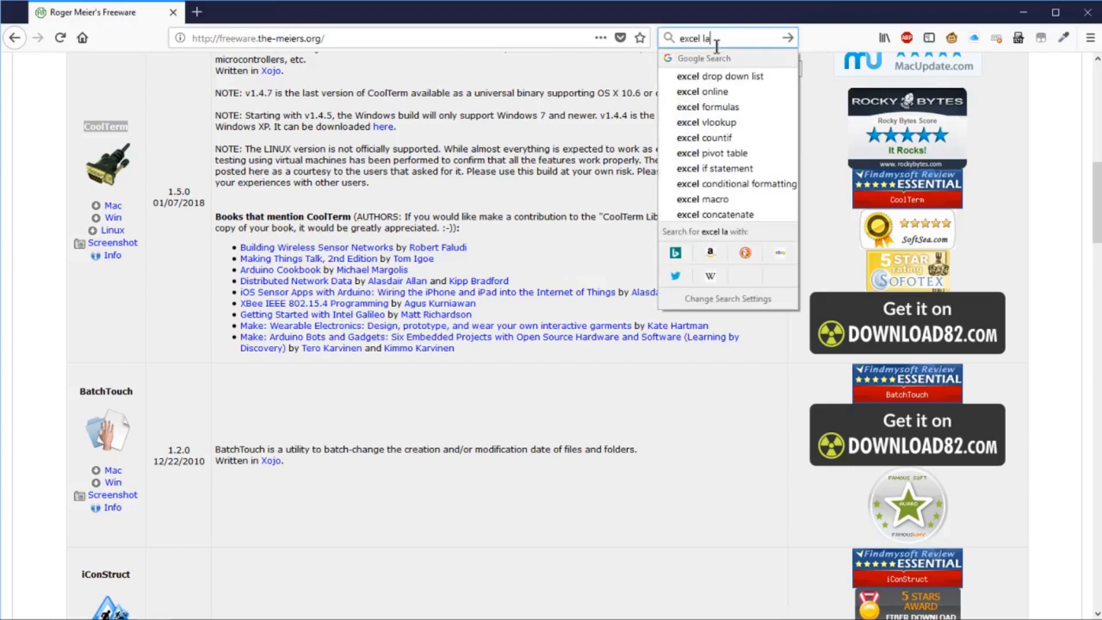
{"action": "type", "text": "test v"}
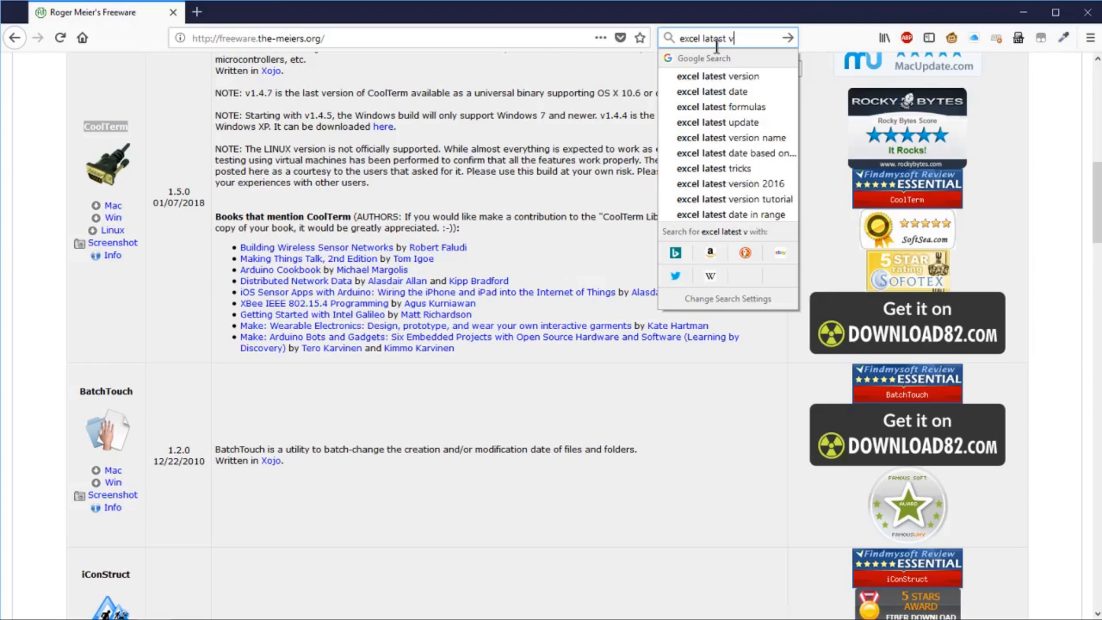
{"action": "type", "text": "alues"}
{"action": "key", "text": "Return"}
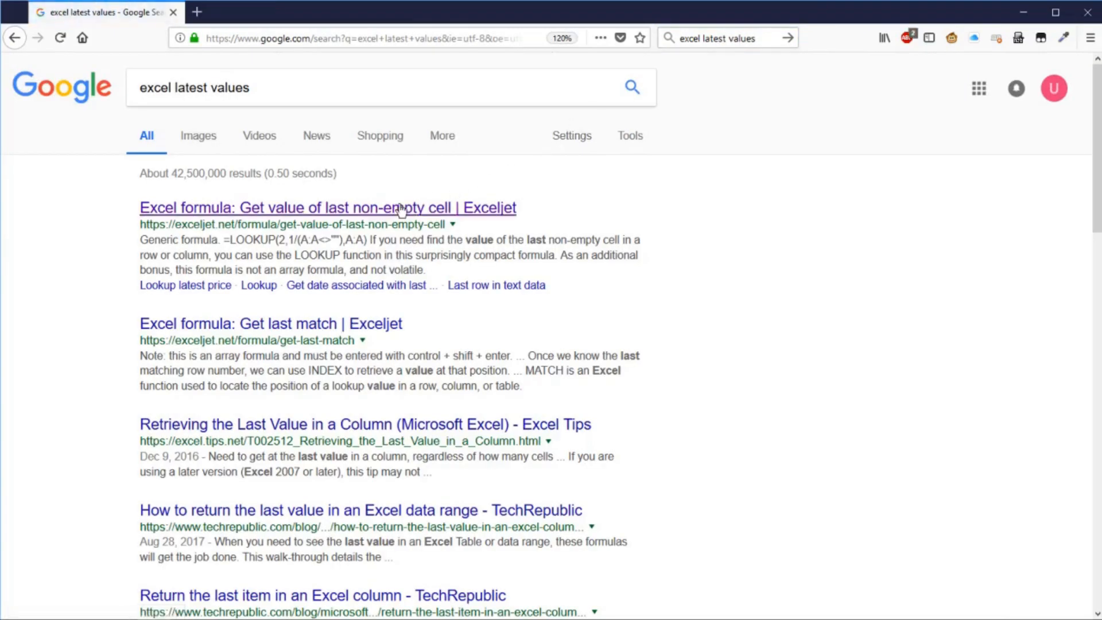
{"action": "left_click", "coordinate": [401, 210]}
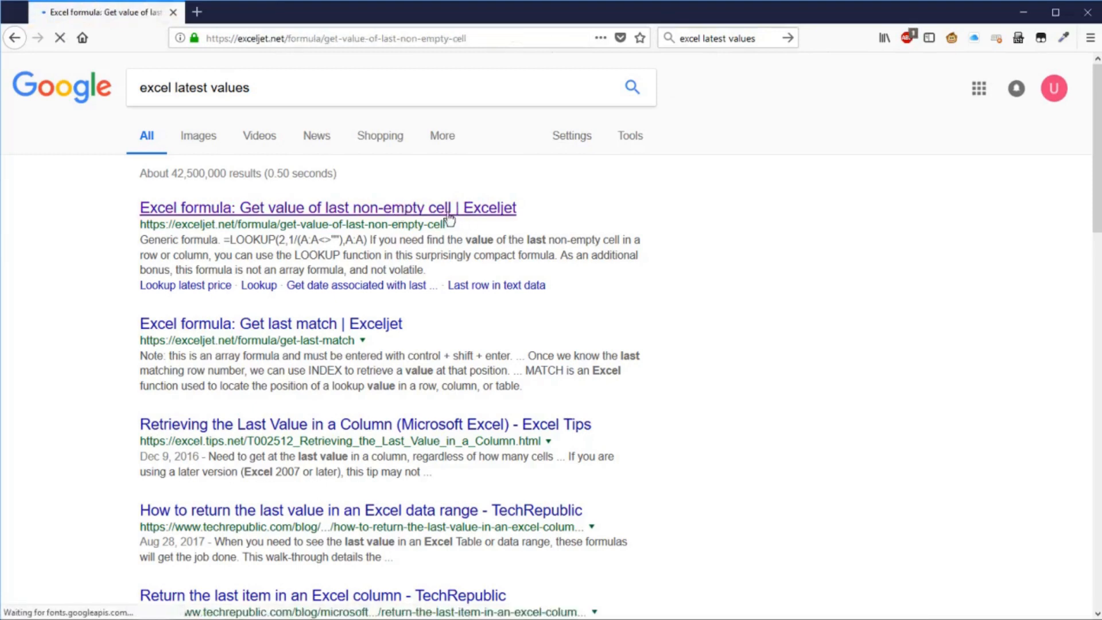
Copy the complete generic LOOKUP formula, including its equals sign, from the Exceljet page.
{"action": "scroll", "coordinate": [449, 219], "scroll_direction": "down", "scroll_amount": 3}
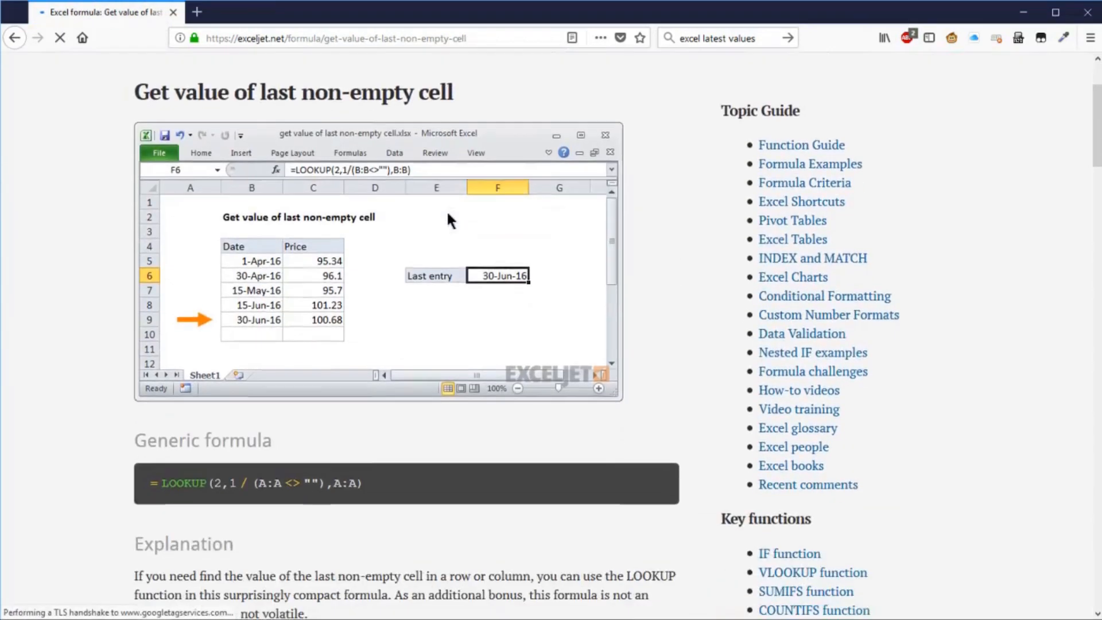
{"action": "scroll", "coordinate": [447, 209], "scroll_direction": "down", "scroll_amount": 1}
{"action": "scroll", "coordinate": [446, 201], "scroll_direction": "up", "scroll_amount": 4}
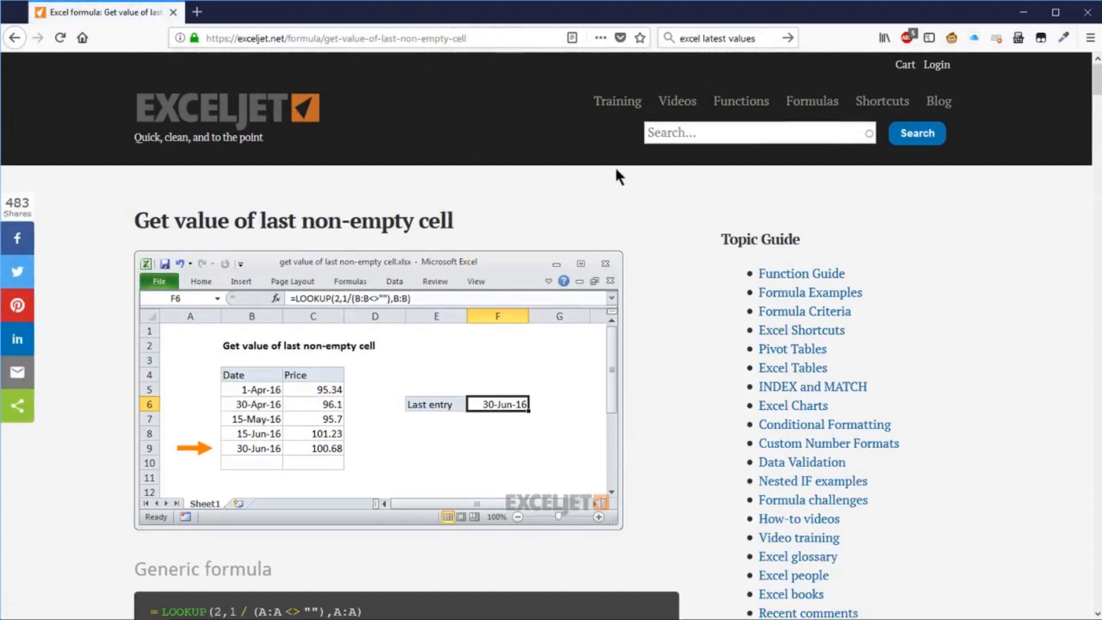
{"action": "scroll", "coordinate": [617, 171], "scroll_direction": "down", "scroll_amount": 6}
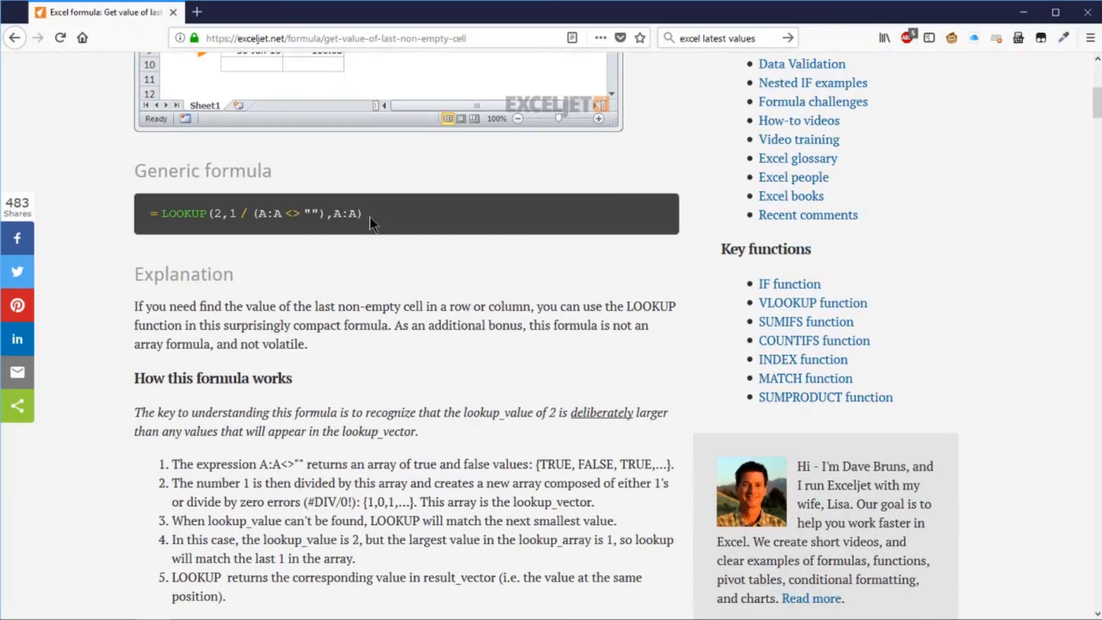
{"action": "left_click_drag", "start_coordinate": [367, 217], "coordinate": [270, 219]}
{"action": "left_click_drag", "start_coordinate": [189, 229], "coordinate": [154, 221]}
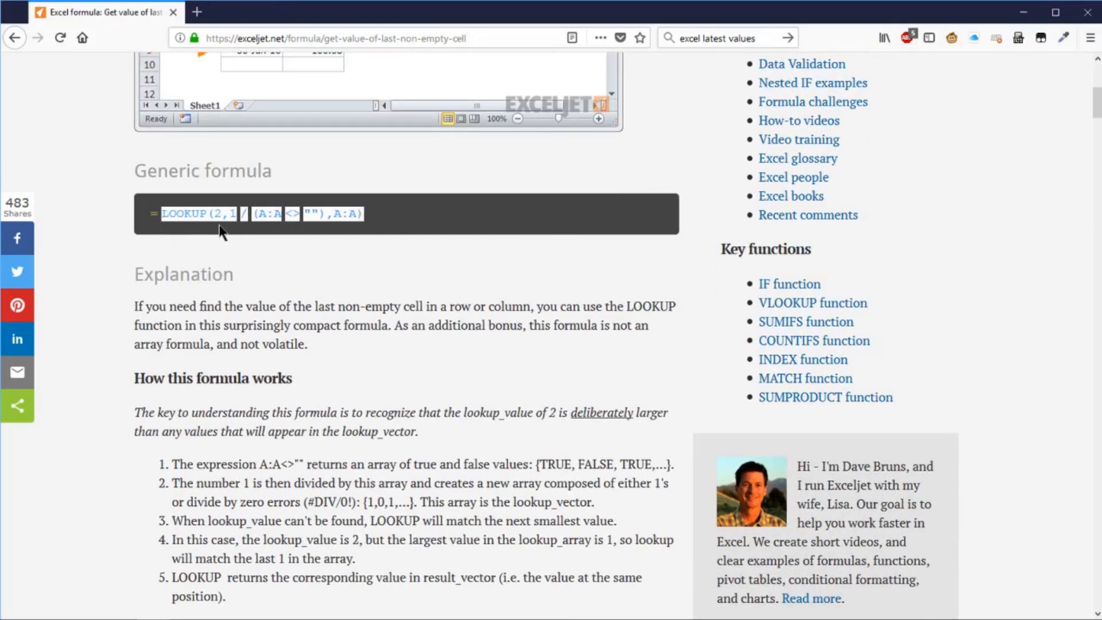
{"action": "left_click_drag", "start_coordinate": [373, 217], "coordinate": [150, 215]}
{"action": "key", "text": "ctrl+c"}
Open Notepad and paste the copied LOOKUP formula into the blank document.
{"action": "key", "text": "super"}
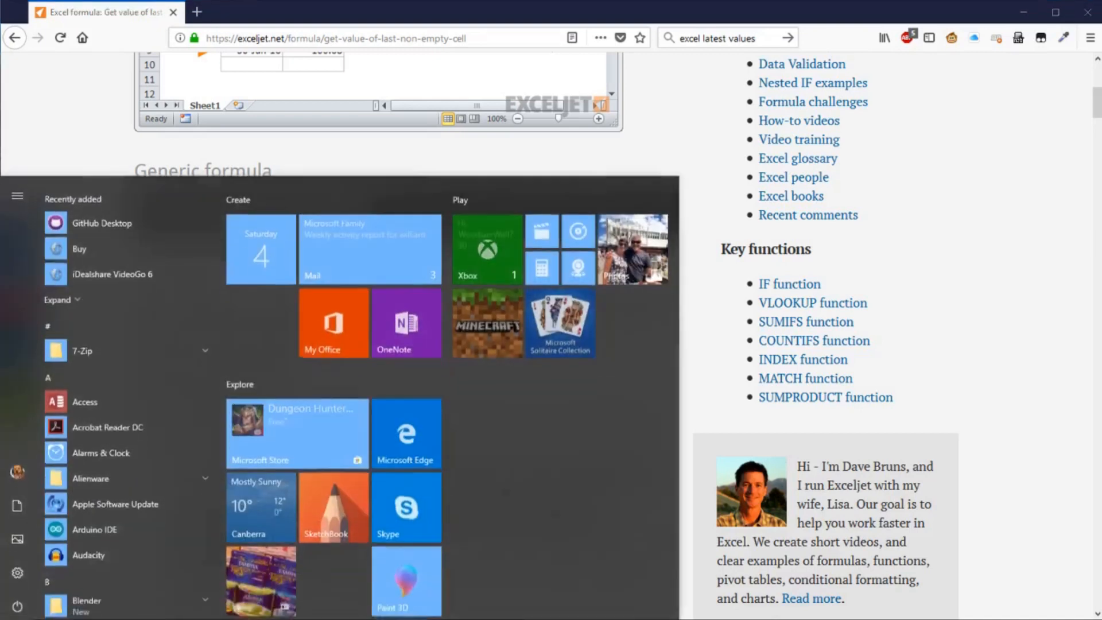
{"action": "type", "text": "note"}
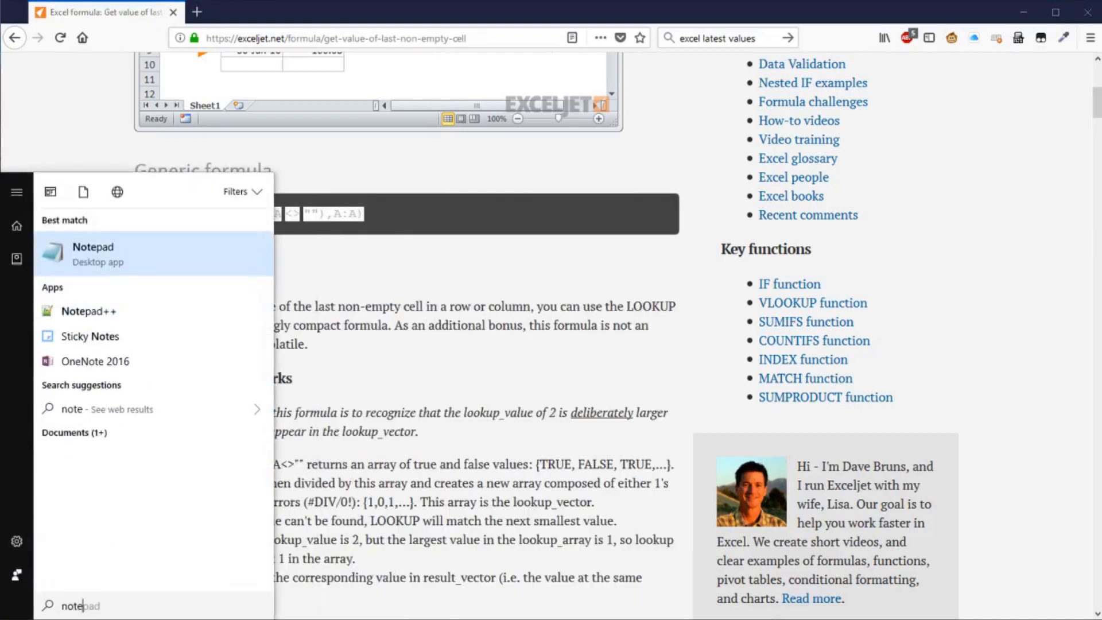
{"action": "key", "text": "Return"}
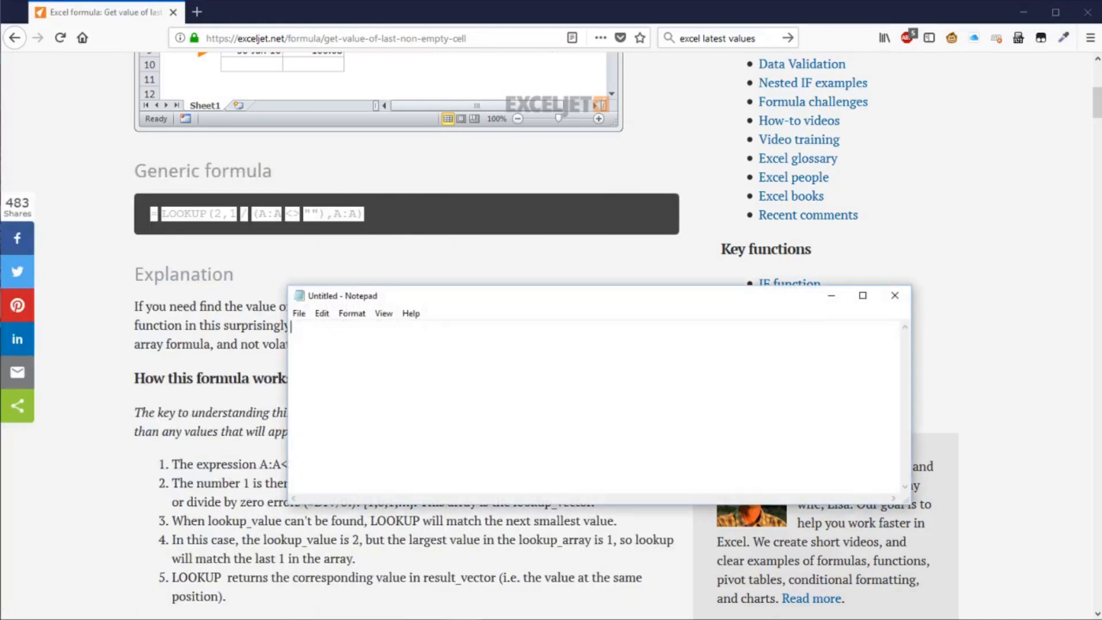
{"action": "key", "text": "ctrl+v"}
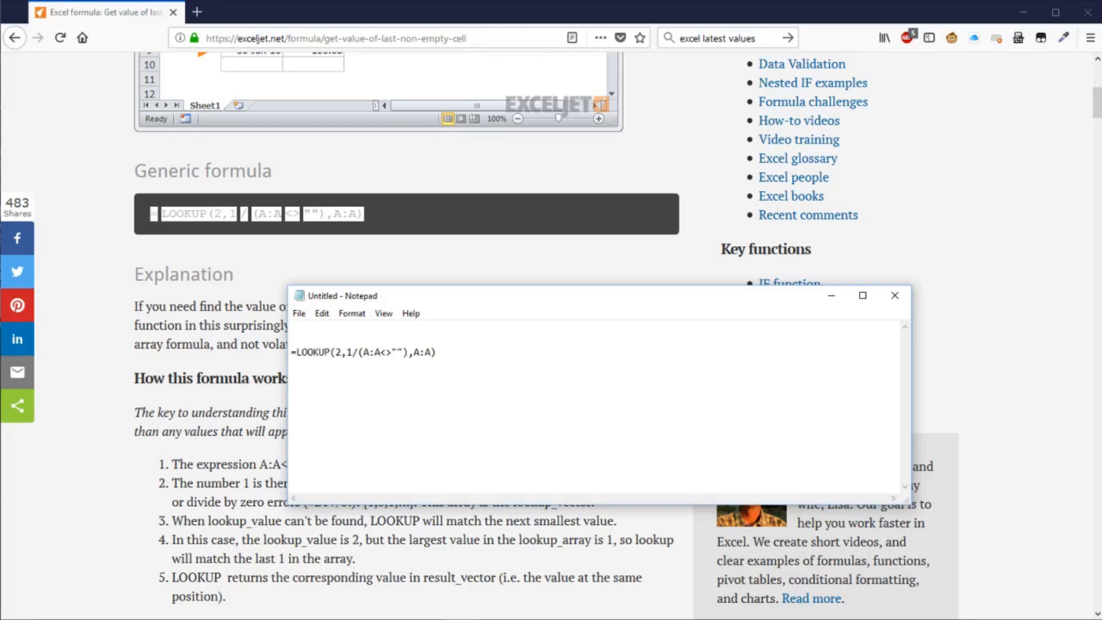
Copy the plain-text LOOKUP formula from Notepad, minimize the browser and switch back to the Excel workbook.
{"action": "left_click_drag", "start_coordinate": [440, 352], "coordinate": [289, 353]}
{"action": "key", "text": "ctrl+c"}
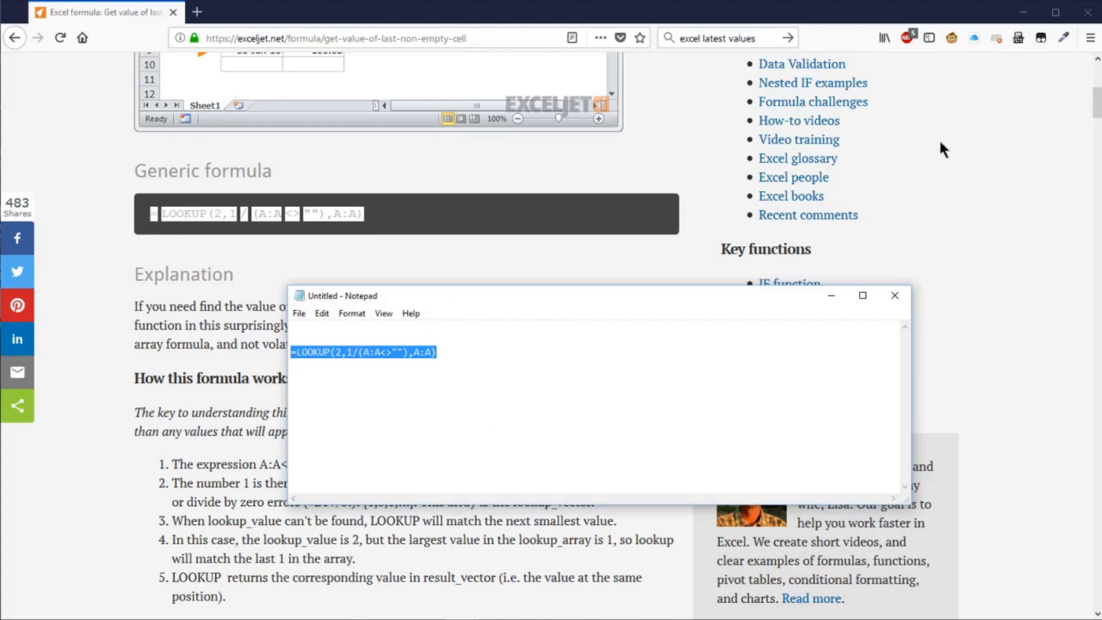
{"action": "left_click", "coordinate": [1024, 13]}
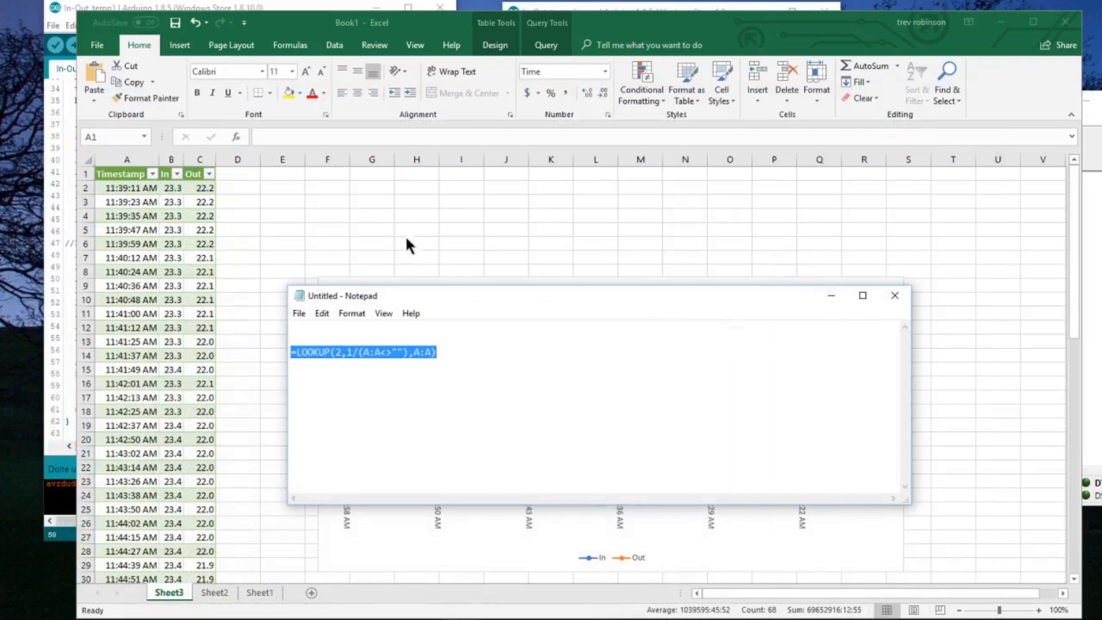
{"action": "left_click", "coordinate": [494, 223]}
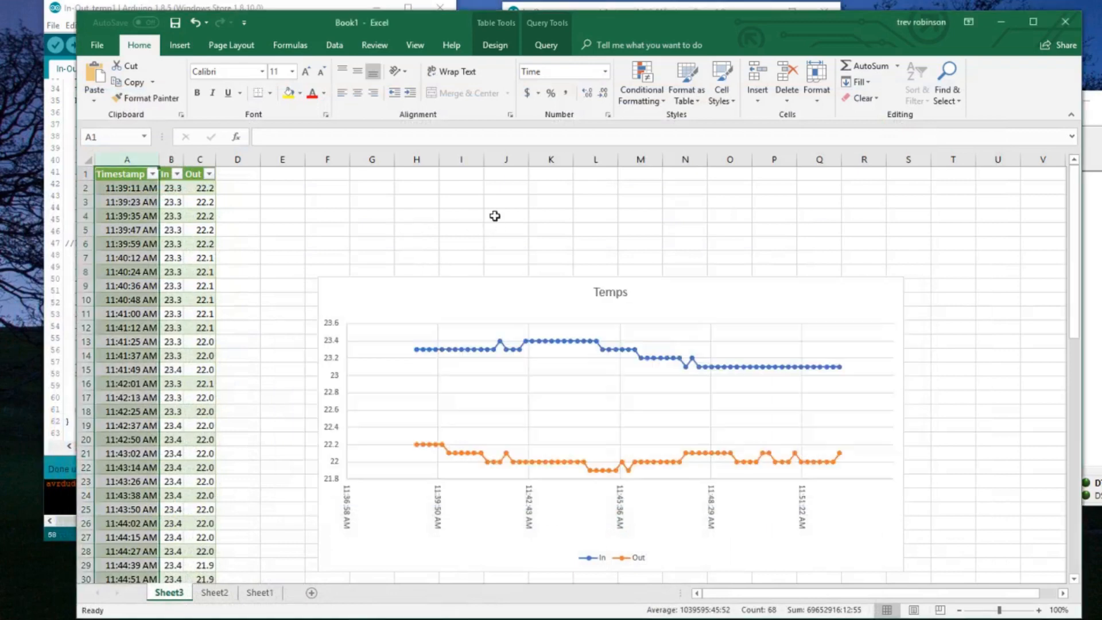
Enter the copied formula =LOOKUP(2,1/(A:A<>""),A:A) in cell I5 above the chart.
{"action": "left_click", "coordinate": [451, 229]}
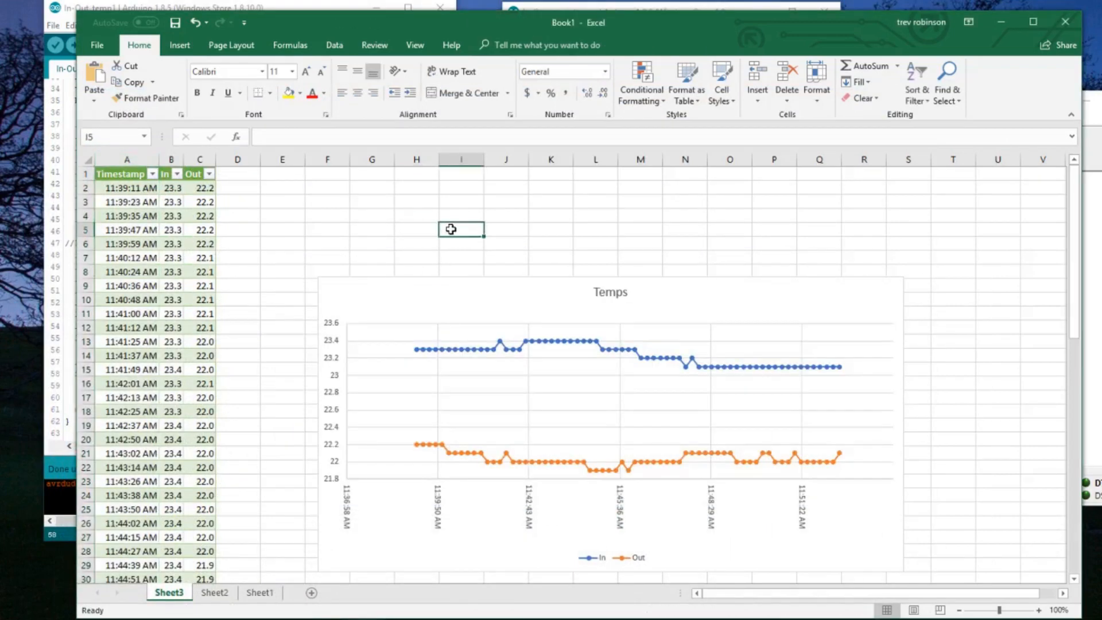
{"action": "left_click", "coordinate": [371, 136]}
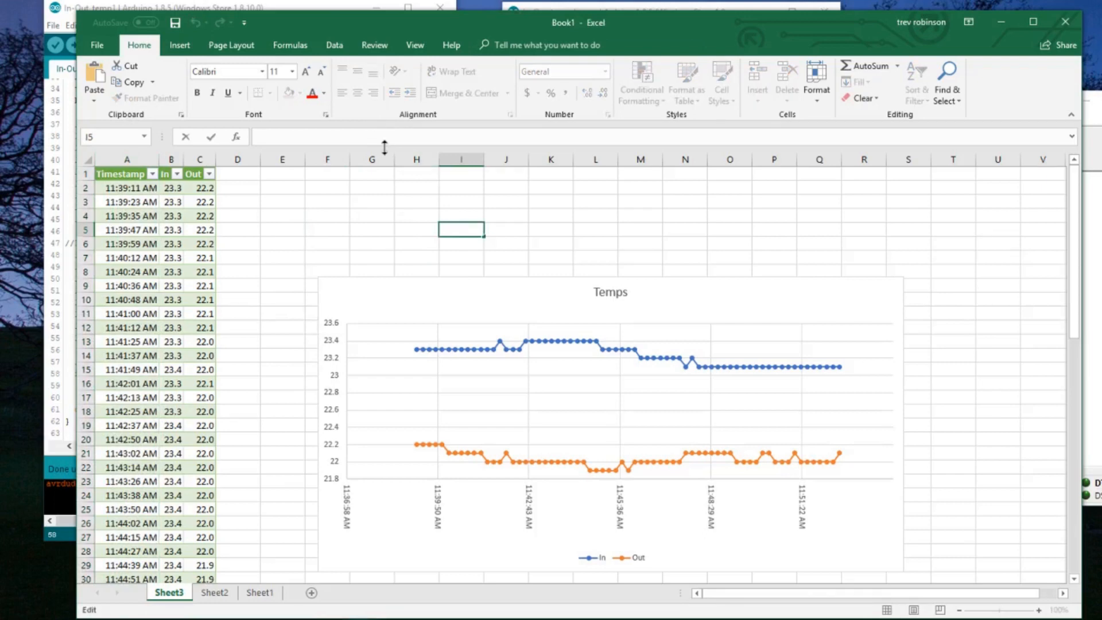
{"action": "key", "text": "ctrl+v"}
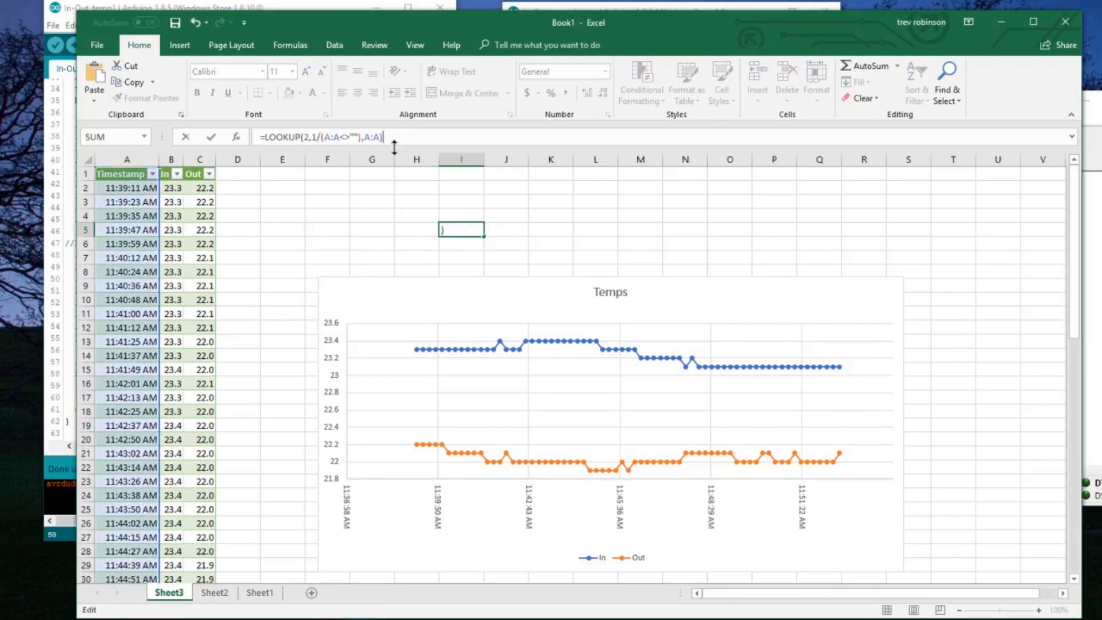
{"action": "key", "text": "ctrl+Return"}
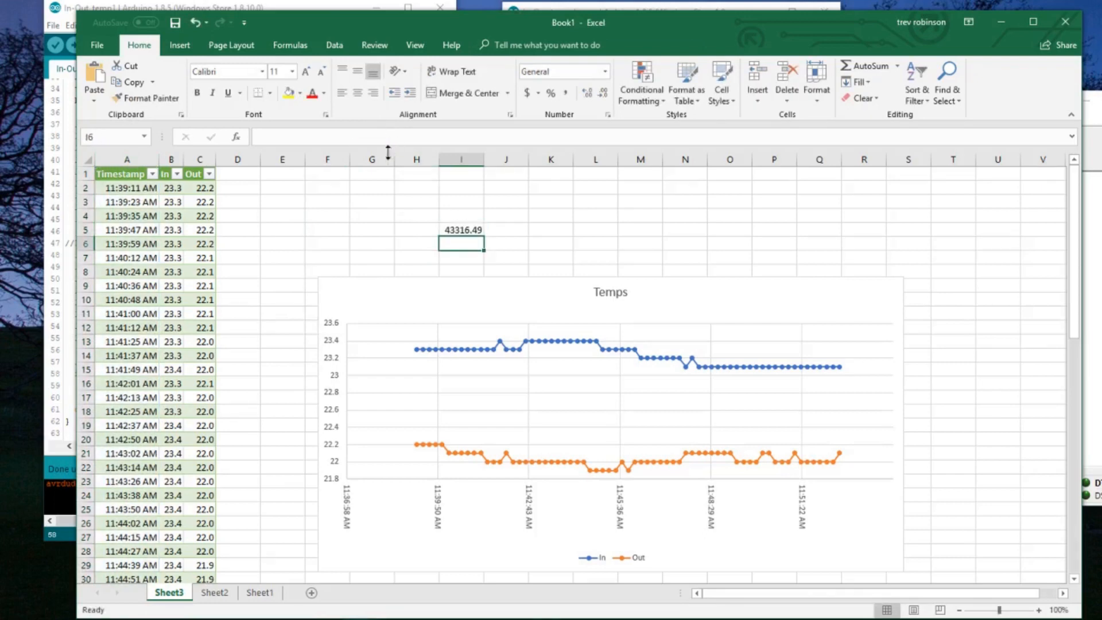
Format the latest timestamp in cell I5 with the Time category's *1:30:55 PM type.
{"action": "right_click", "coordinate": [474, 232]}
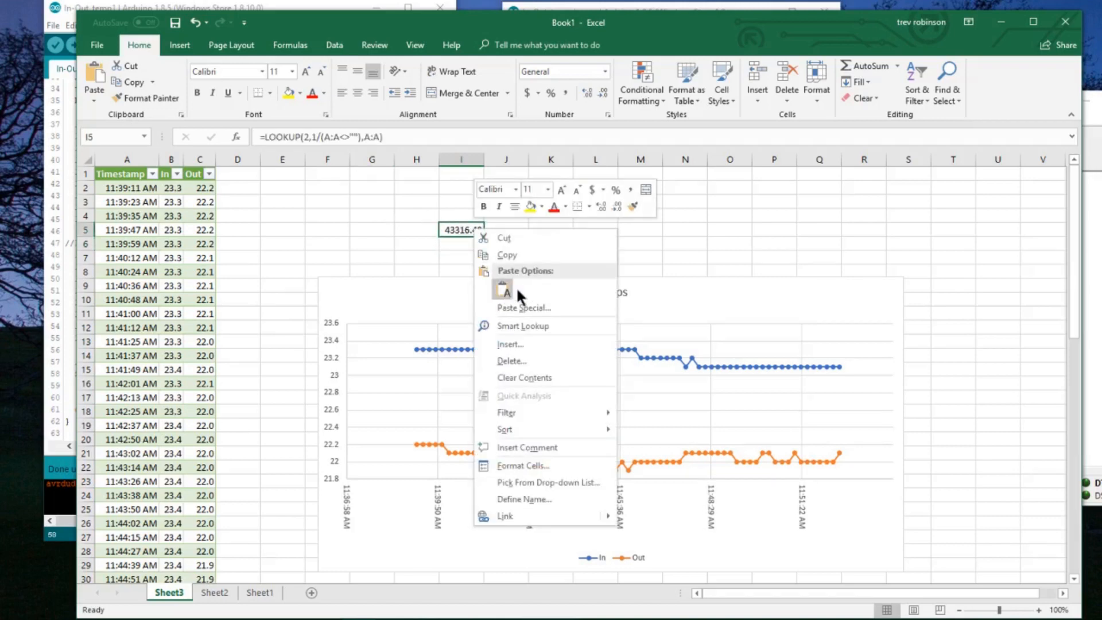
{"action": "left_click", "coordinate": [551, 468]}
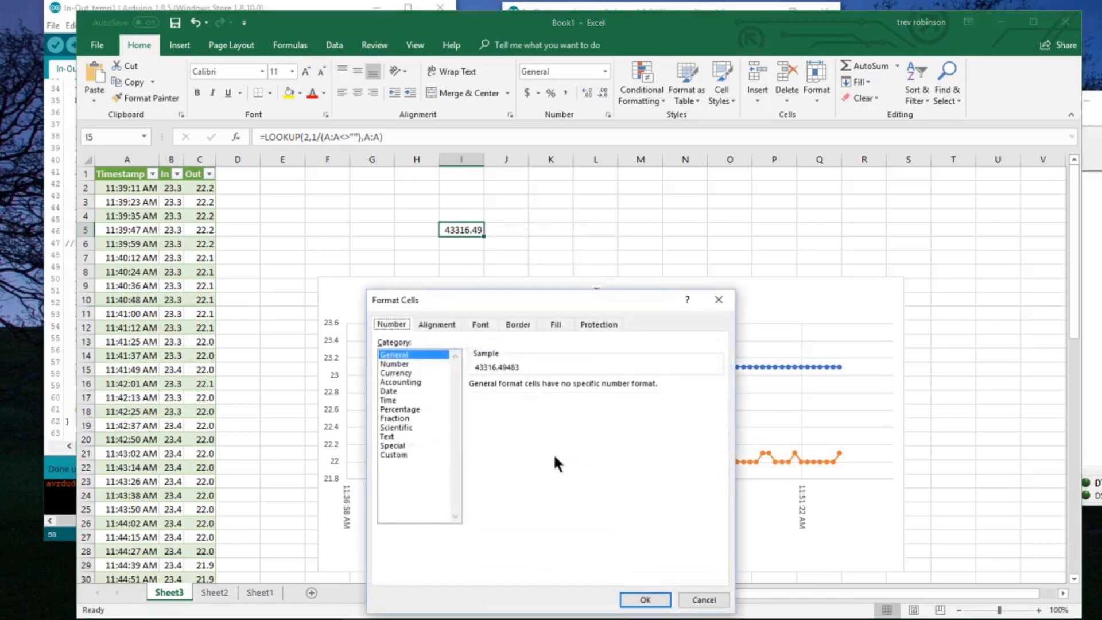
{"action": "left_click", "coordinate": [395, 400]}
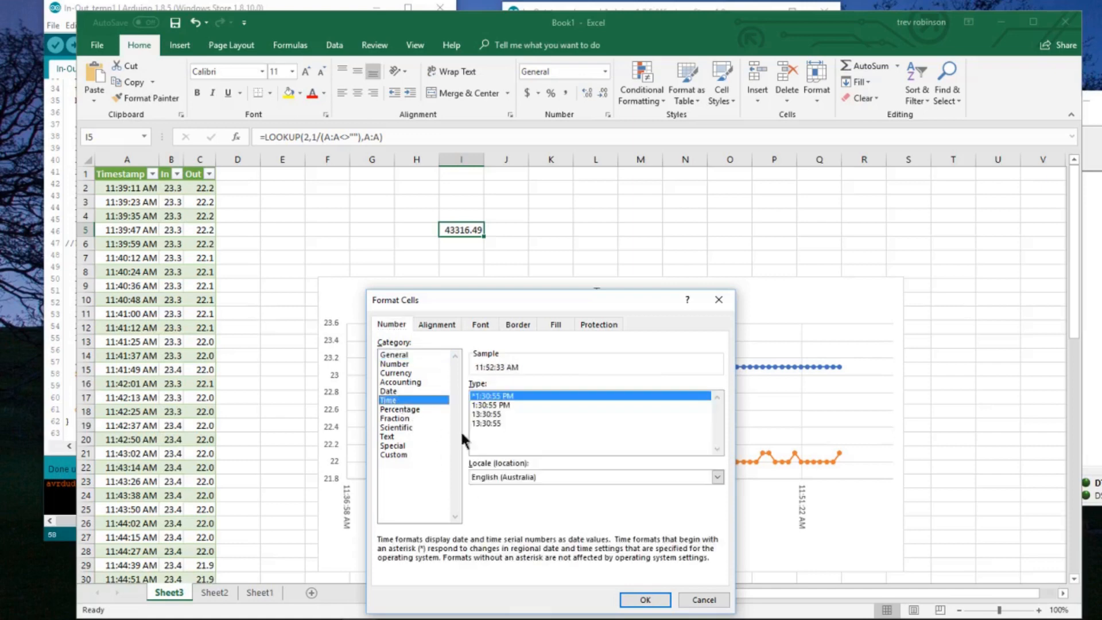
{"action": "left_click", "coordinate": [645, 600]}
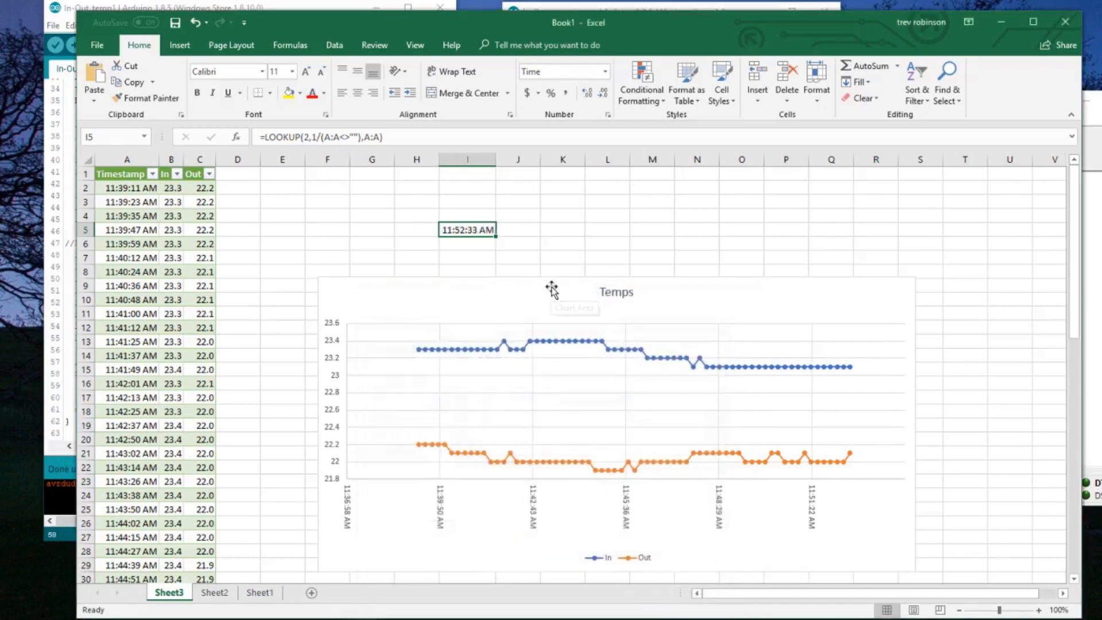
Enter the heading Last Update in cell I4, directly above the latest timestamp.
{"action": "left_click", "coordinate": [462, 214]}
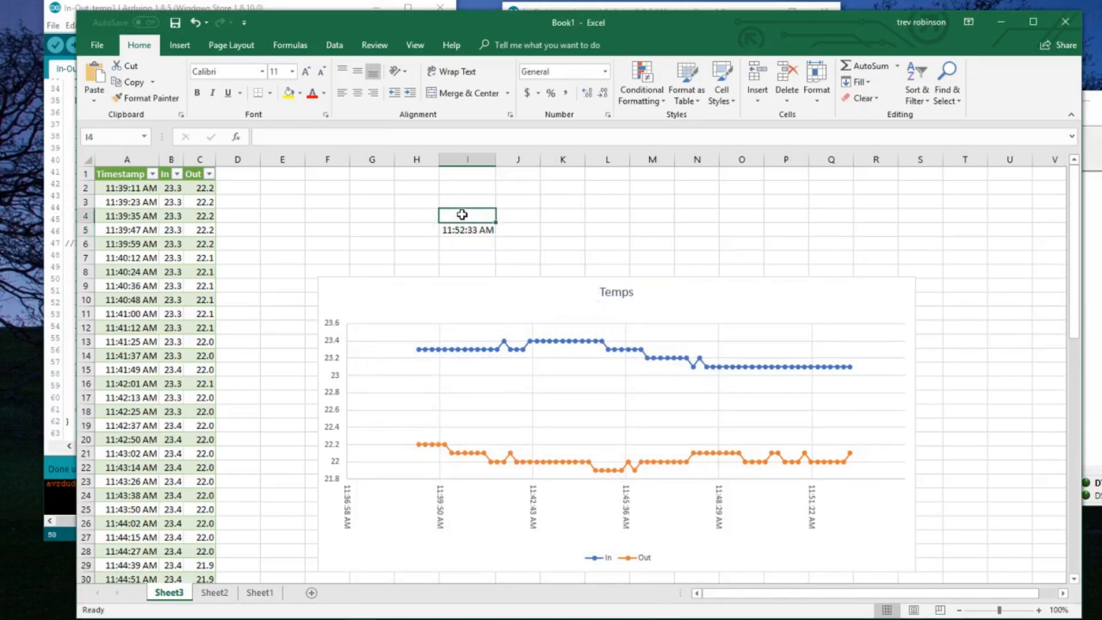
{"action": "type", "text": "Las"}
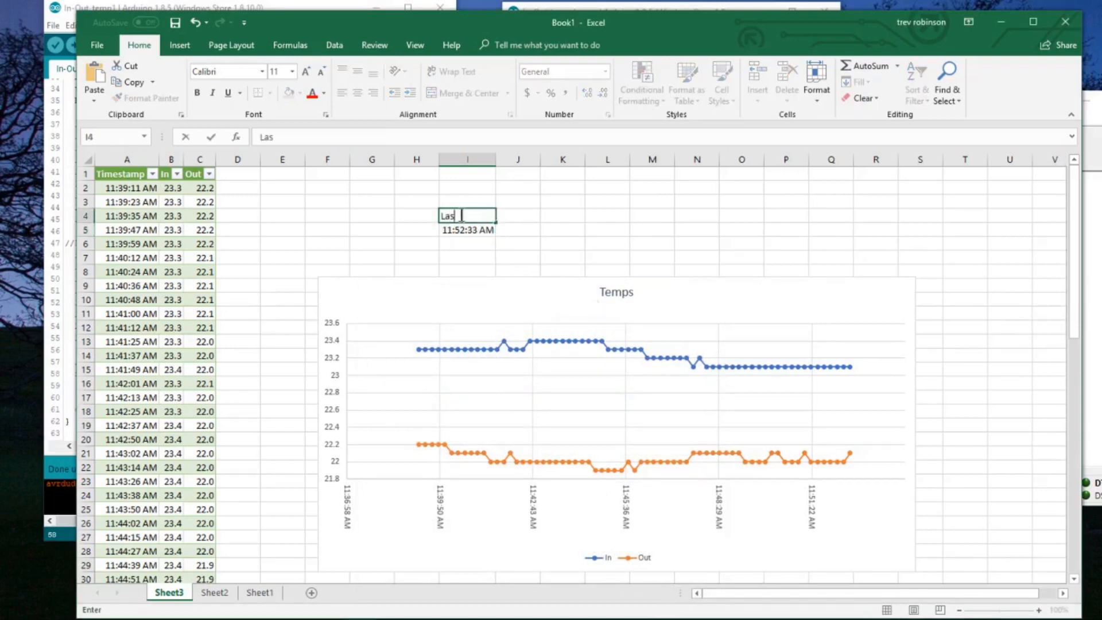
{"action": "type", "text": "t Update"}
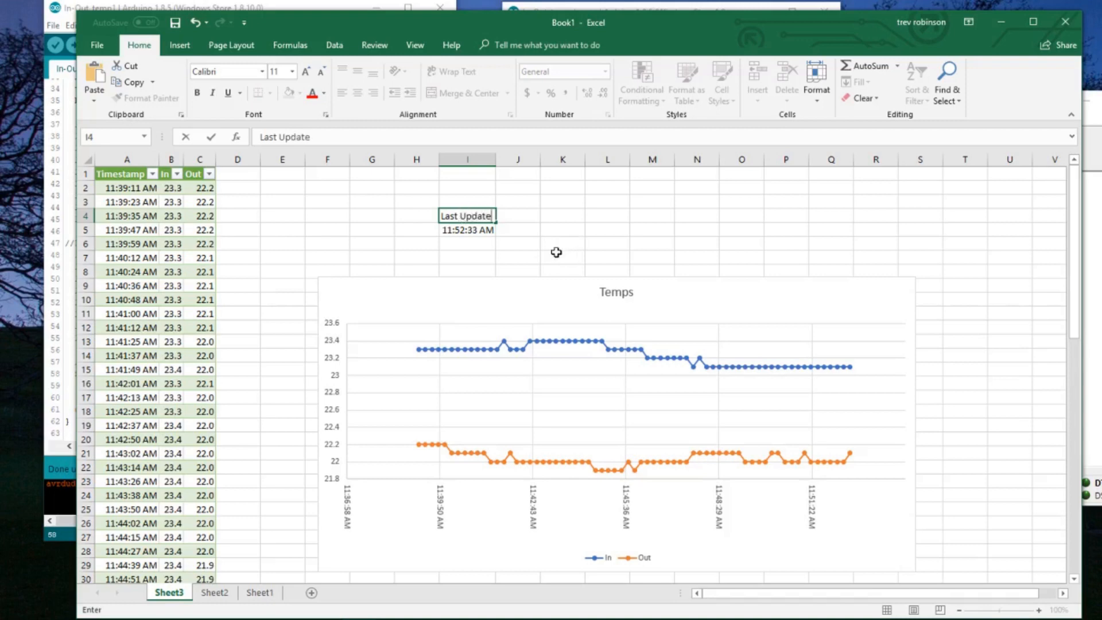
{"action": "left_click_drag", "start_coordinate": [543, 257], "coordinate": [538, 257]}
{"action": "left_click", "coordinate": [470, 215]}
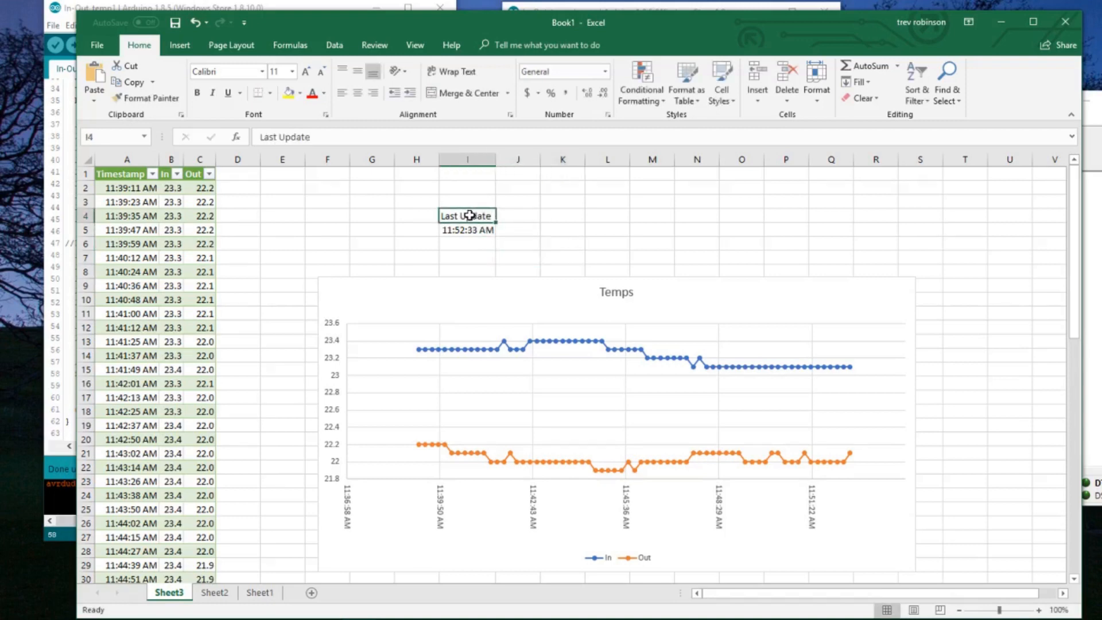
Paste the copied formula =LOOKUP(2,1/(A:A<>""),A:A) into cells J5 and K5 beside the latest timestamp.
{"action": "left_click", "coordinate": [522, 227]}
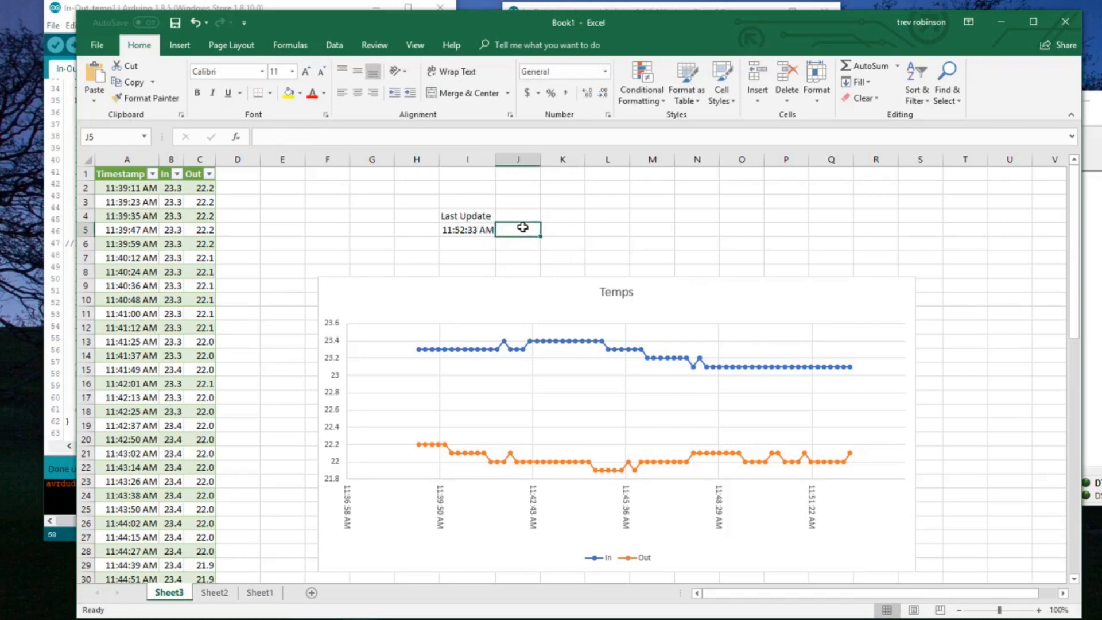
{"action": "key", "text": "ctrl+v"}
{"action": "left_click", "coordinate": [569, 228]}
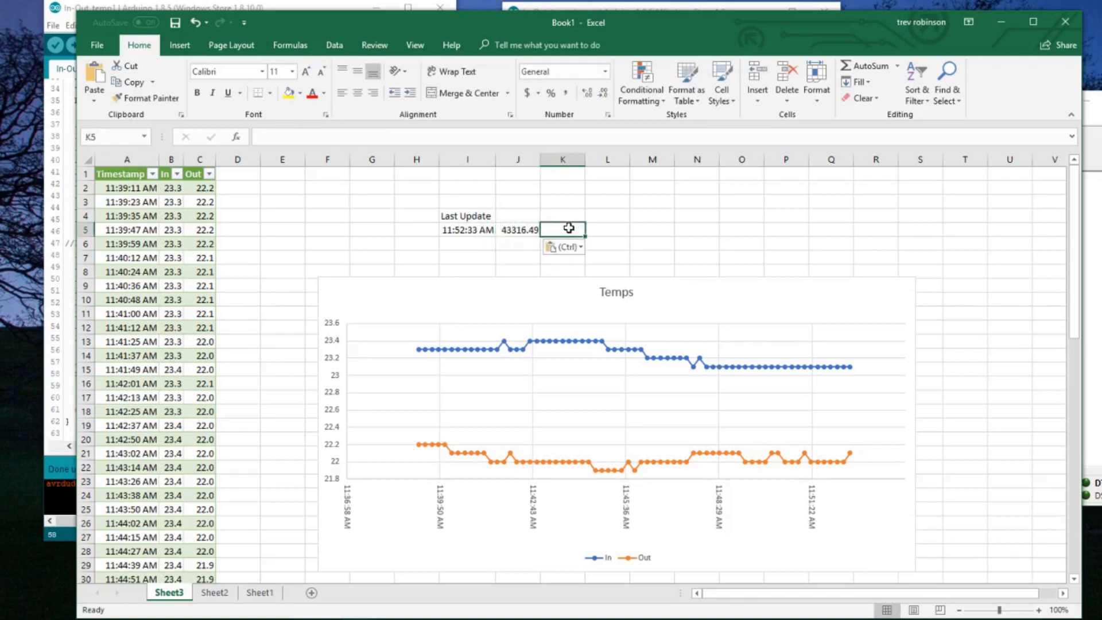
{"action": "type", "text": "=LOOKUP(2,1/(A:A<>\"\"),A:A)"}
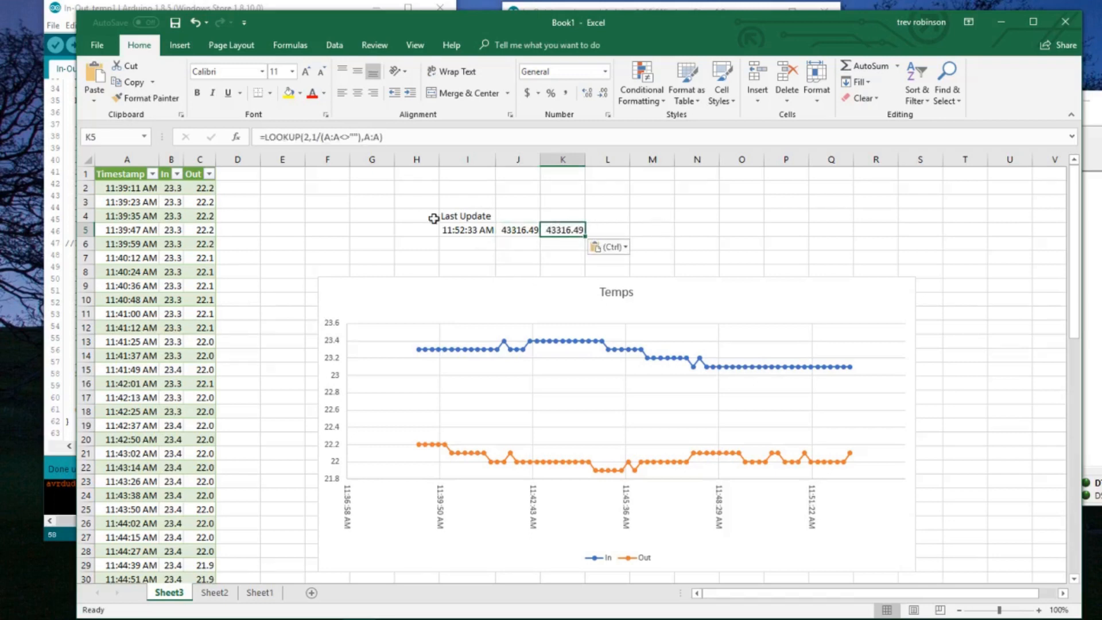
Change the formula in J5 to reference column B throughout: =LOOKUP(2,1/(B:B<>""),B:B).
{"action": "left_click", "coordinate": [522, 233]}
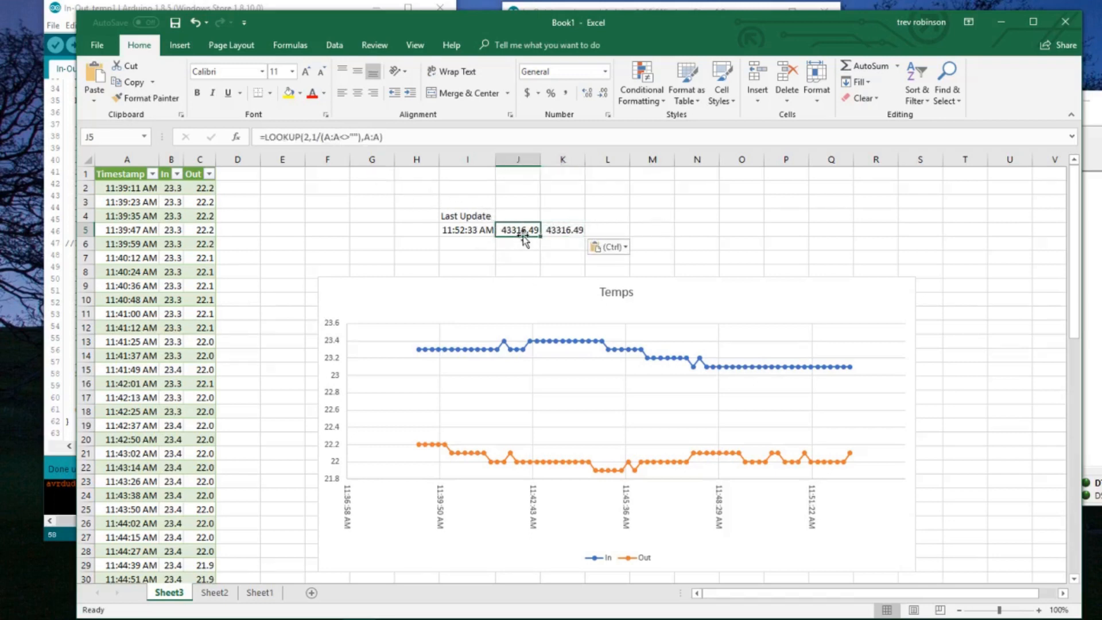
{"action": "left_click", "coordinate": [331, 137]}
{"action": "key", "text": "BackSpace"}
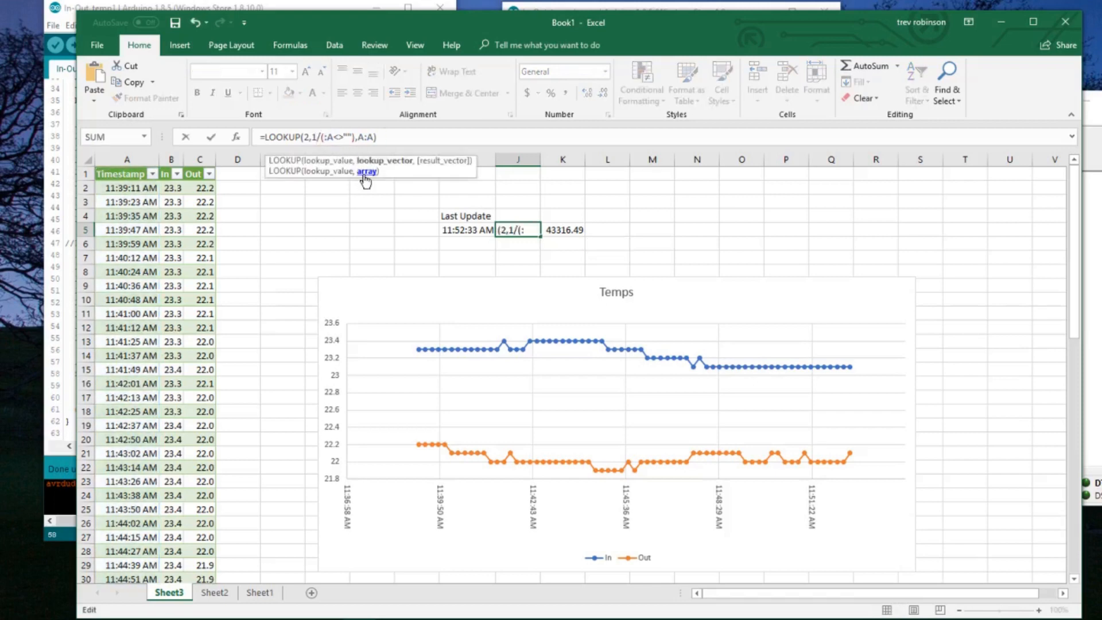
{"action": "type", "text": "B"}
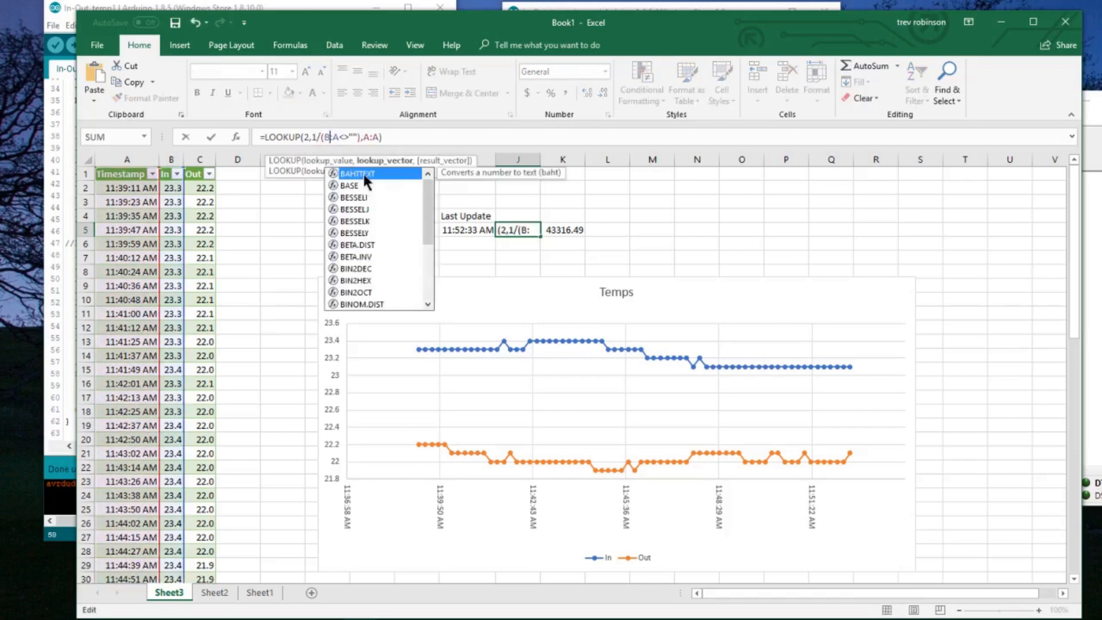
{"action": "left_click", "coordinate": [339, 137]}
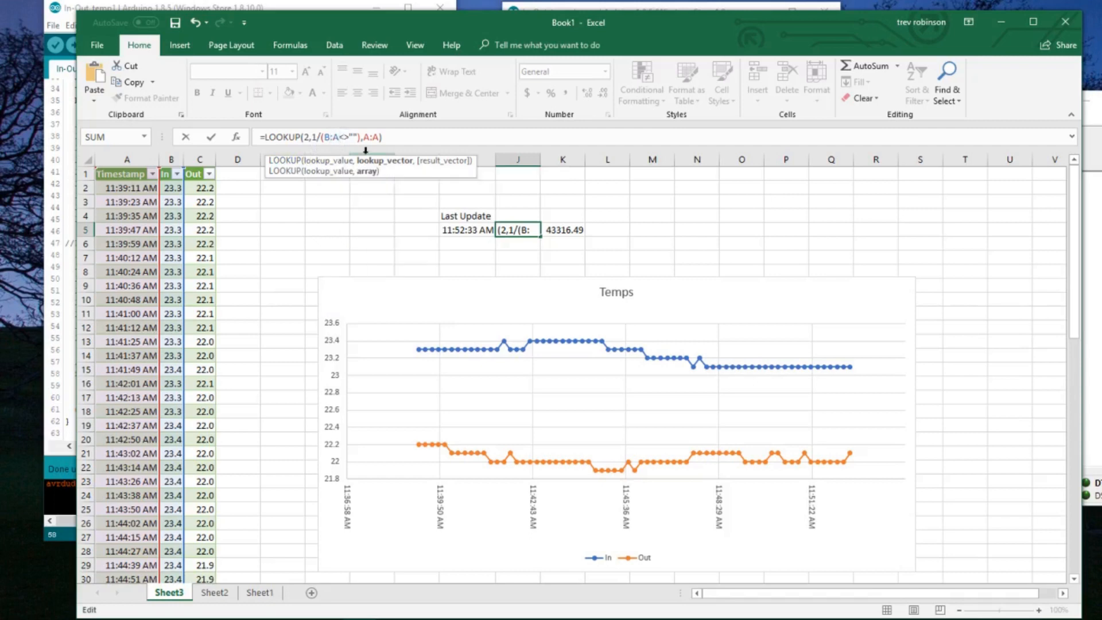
{"action": "key", "text": "BackSpace"}
{"action": "type", "text": "B"}
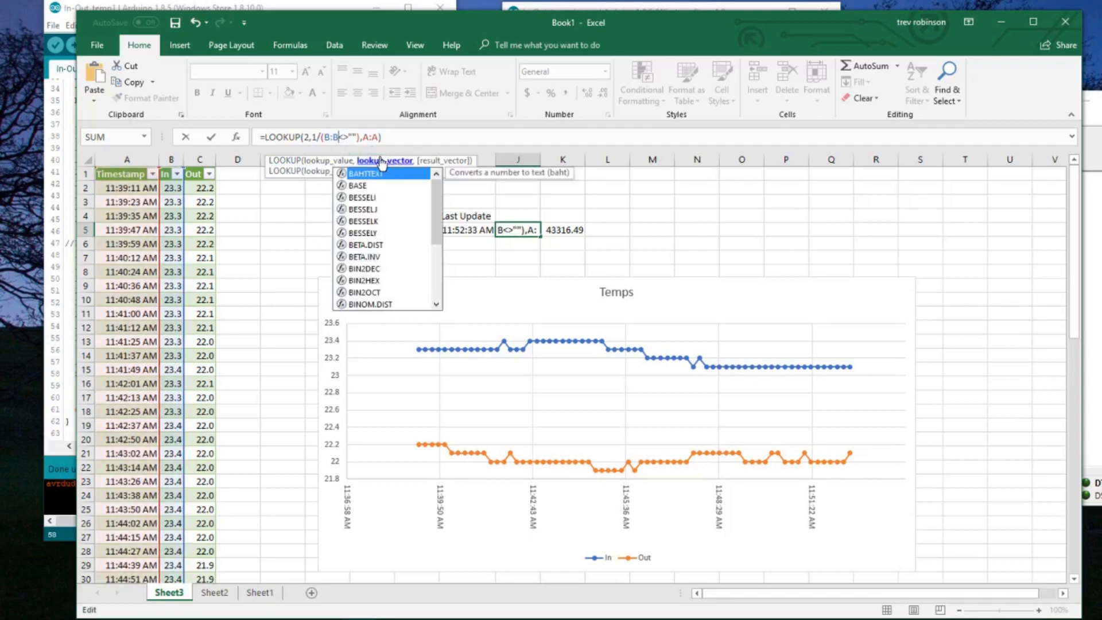
{"action": "left_click", "coordinate": [367, 137]}
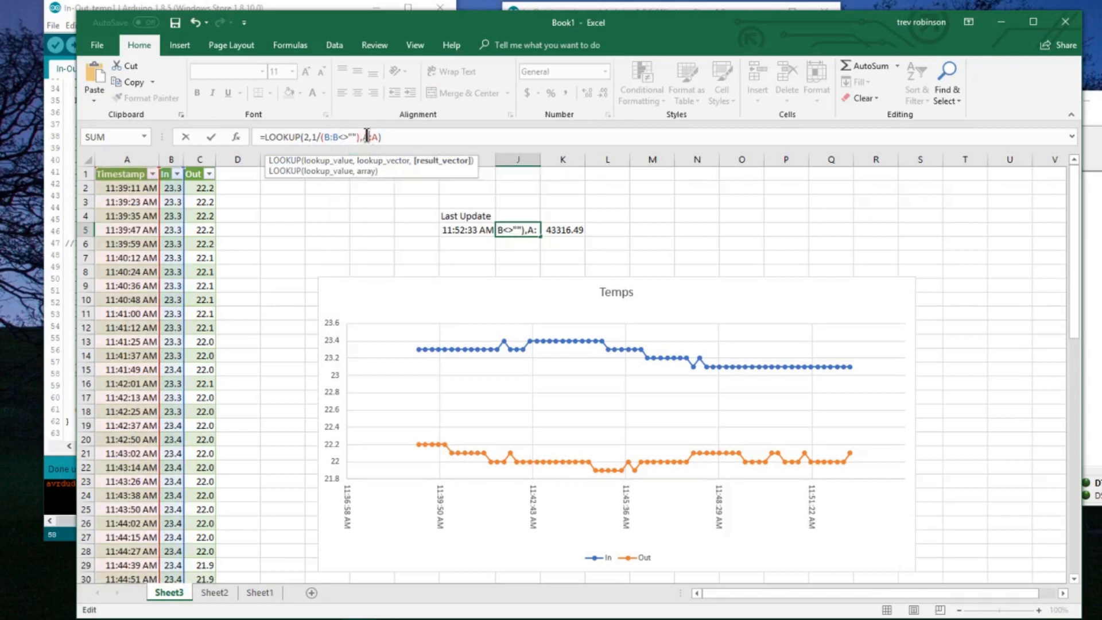
{"action": "key", "text": "Delete"}
{"action": "type", "text": "B"}
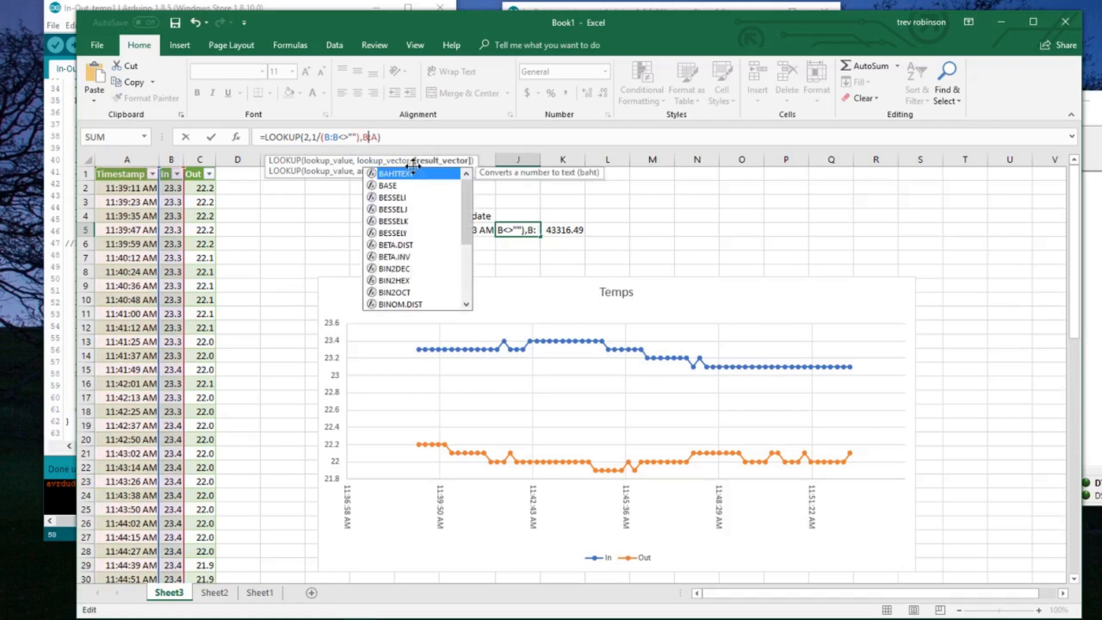
{"action": "left_click", "coordinate": [382, 144]}
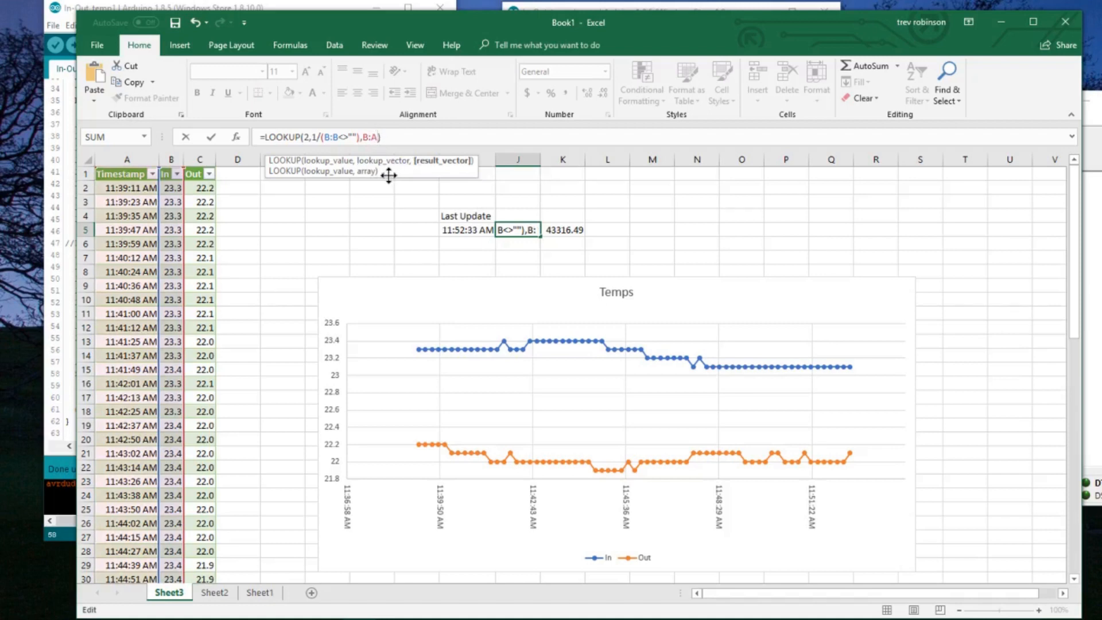
{"action": "key", "text": "BackSpace"}
{"action": "type", "text": "B"}
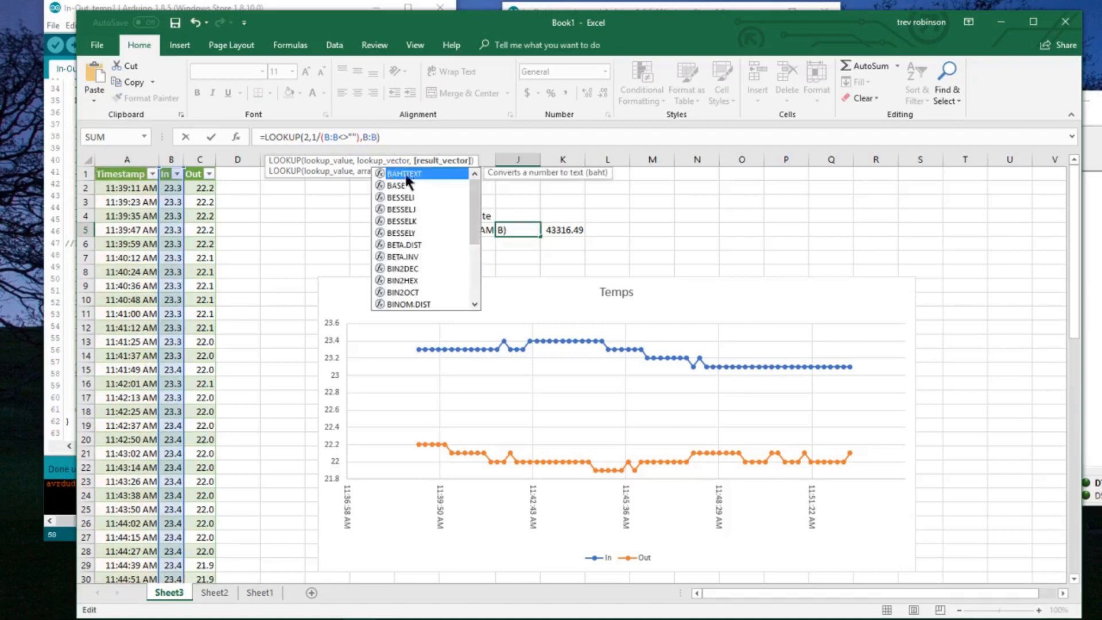
{"action": "key", "text": "Return"}
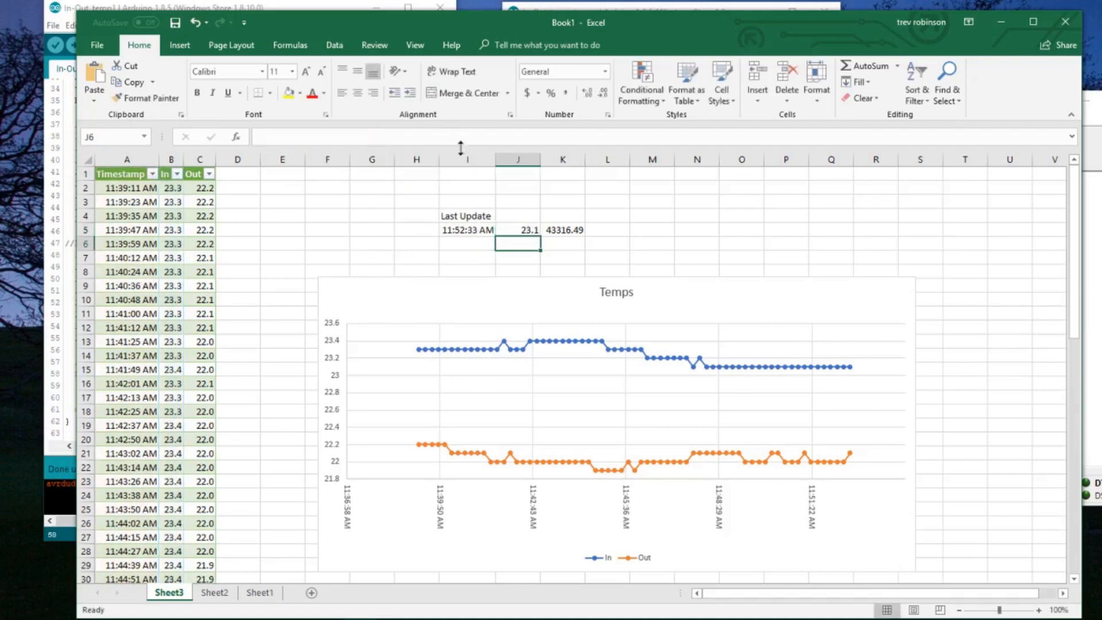
Change the formula in K5 to reference column C throughout: =LOOKUP(2,1/(C:C<>""),C:C).
{"action": "left_click", "coordinate": [571, 232]}
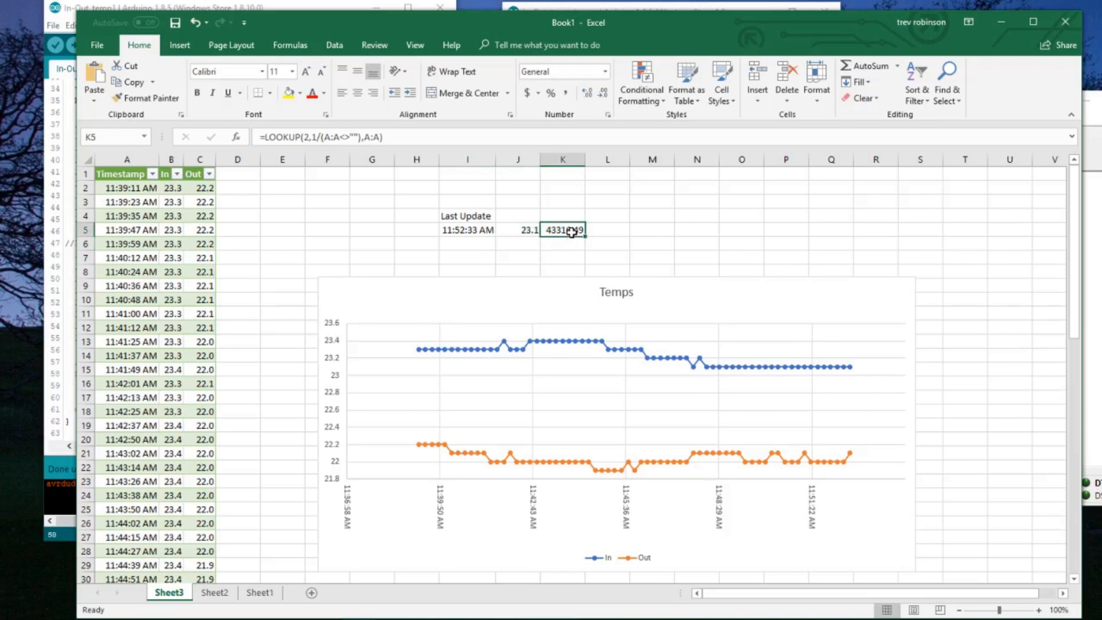
{"action": "left_click", "coordinate": [329, 139]}
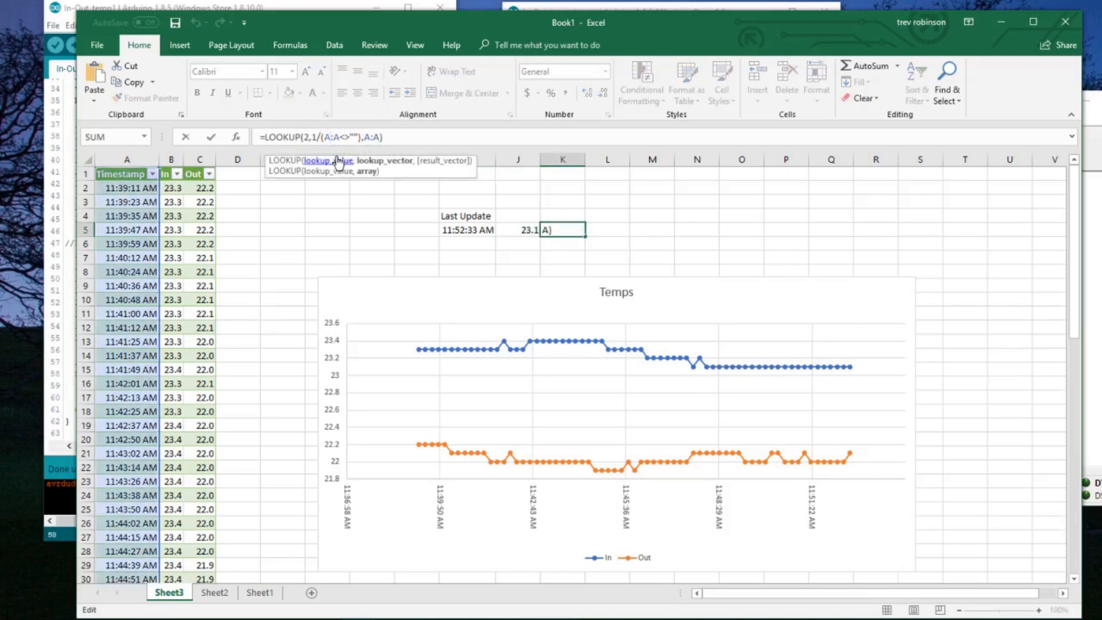
{"action": "key", "text": "Delete"}
{"action": "type", "text": "C"}
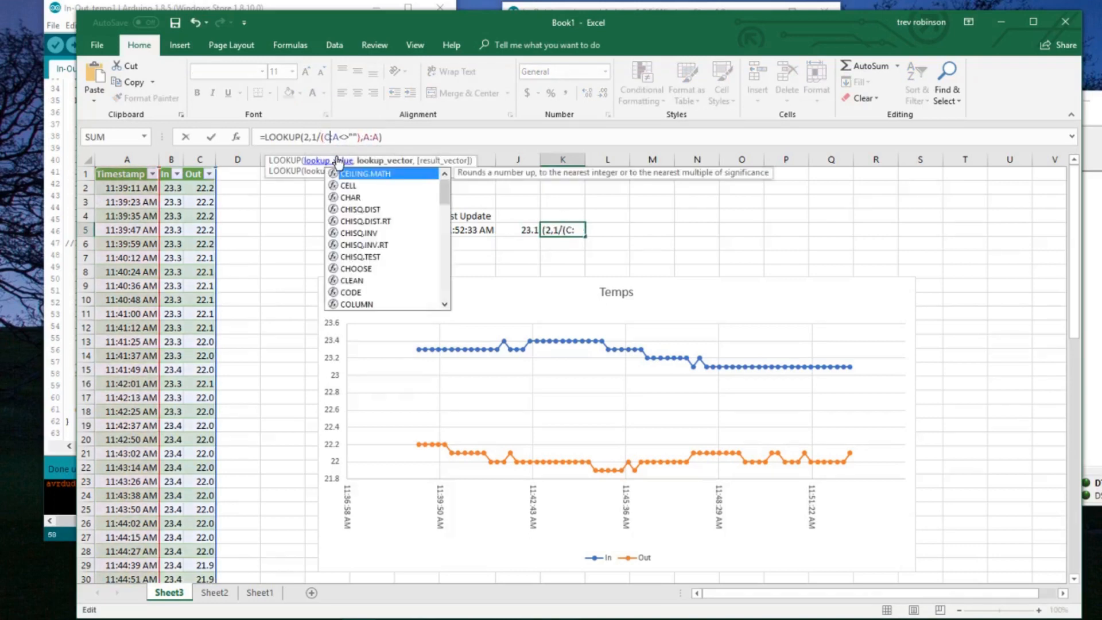
{"action": "key", "text": "Right"}
{"action": "key", "text": "Delete"}
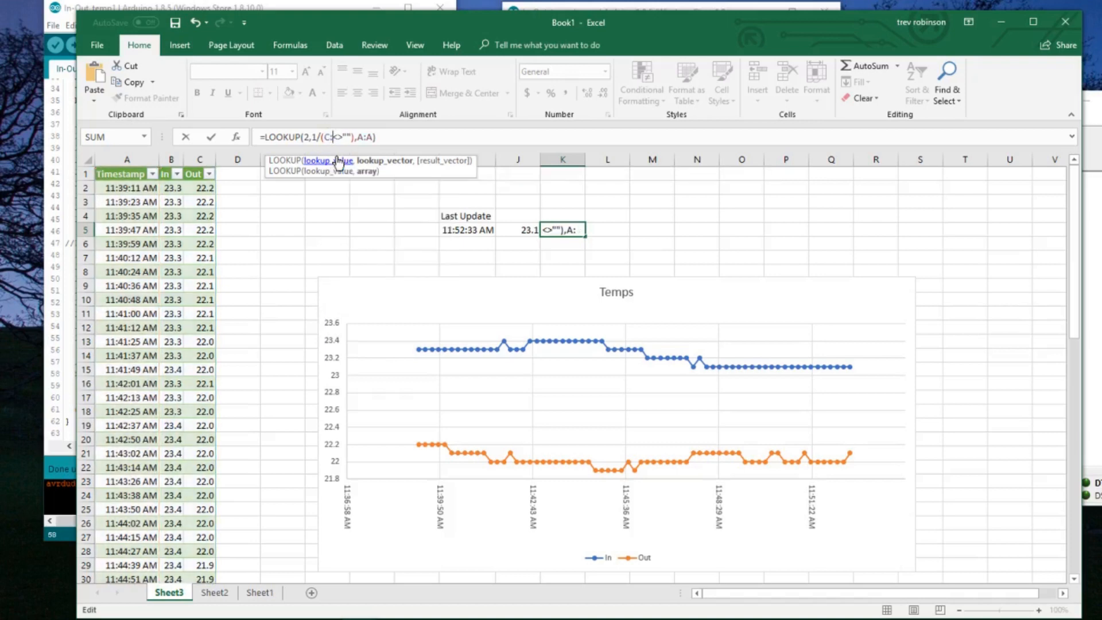
{"action": "type", "text": "C"}
{"action": "key", "text": "Right"}
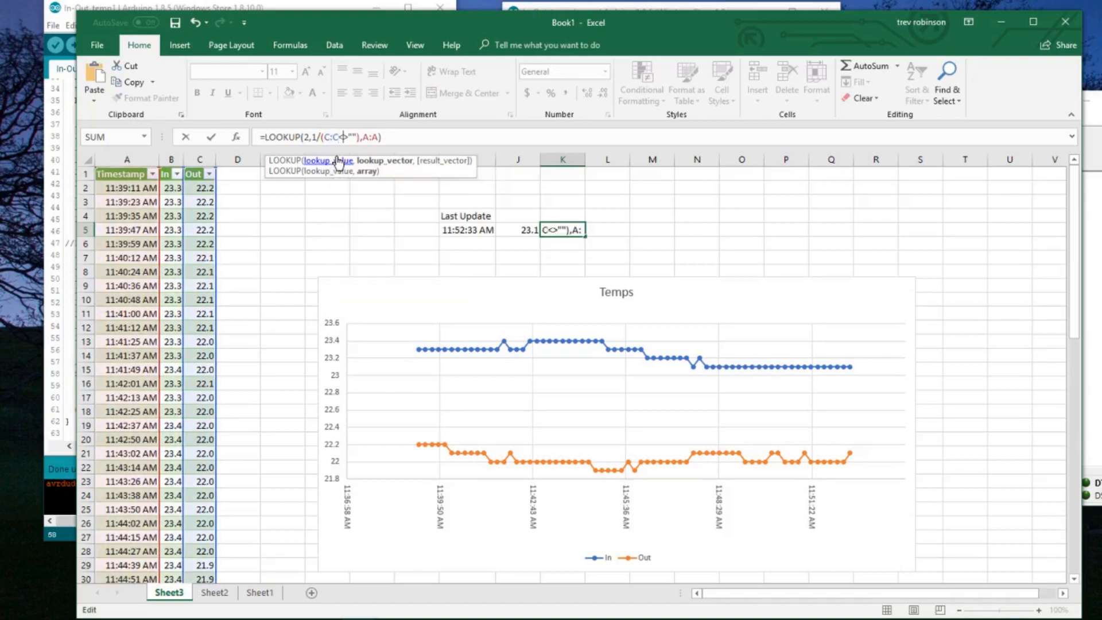
{"action": "key", "text": "Right"}
{"action": "key", "text": "Right"}
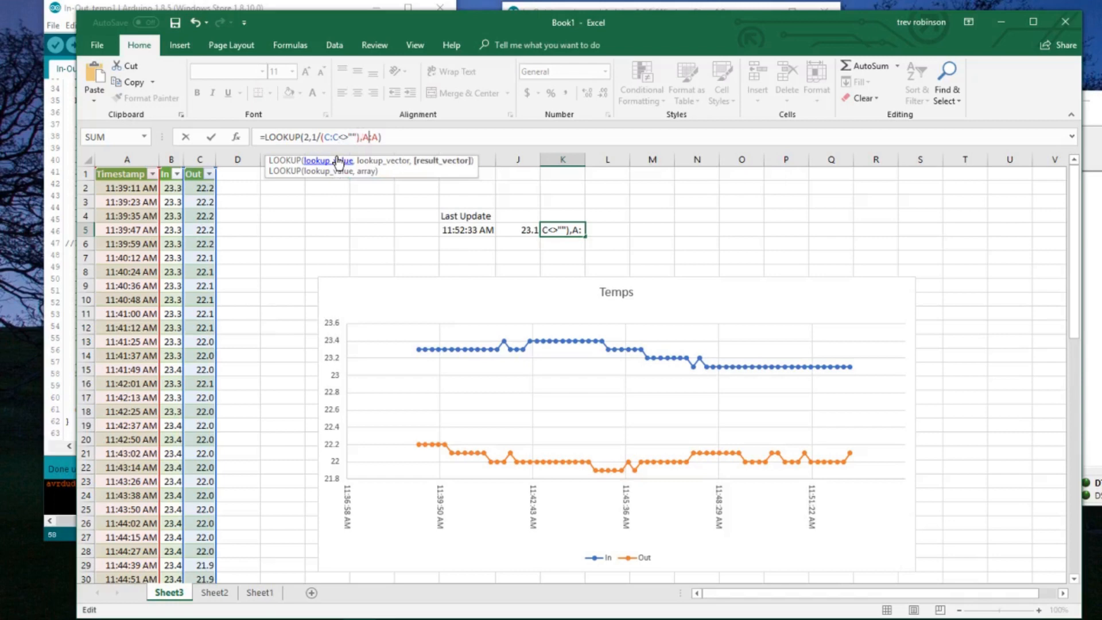
{"action": "key", "text": "Delete"}
{"action": "type", "text": "C"}
{"action": "key", "text": "Right"}
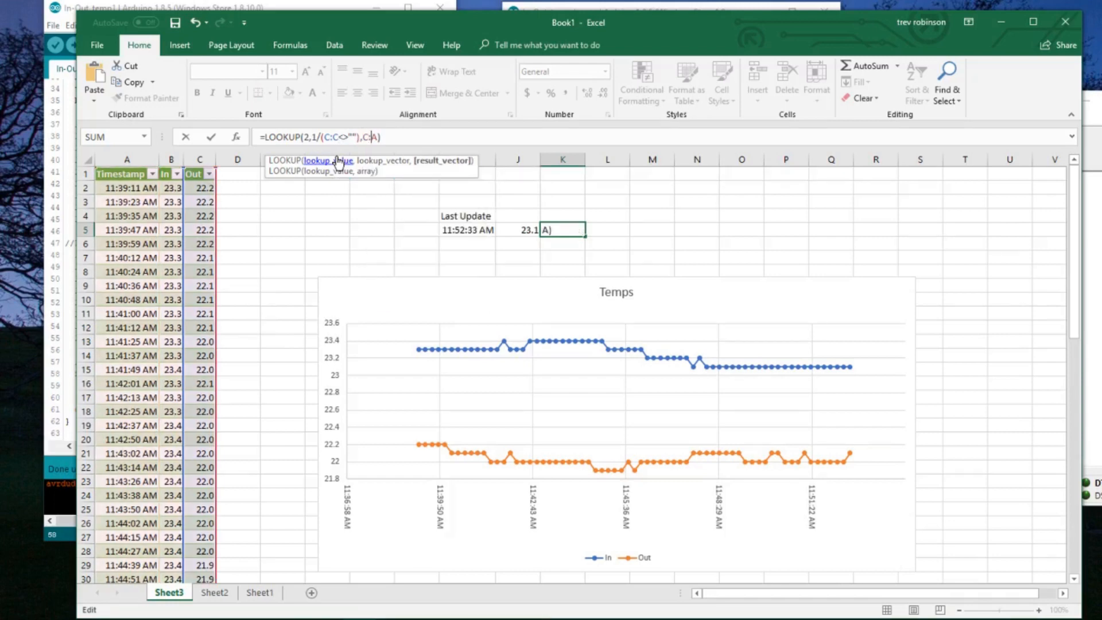
{"action": "key", "text": "Delete"}
{"action": "type", "text": "C"}
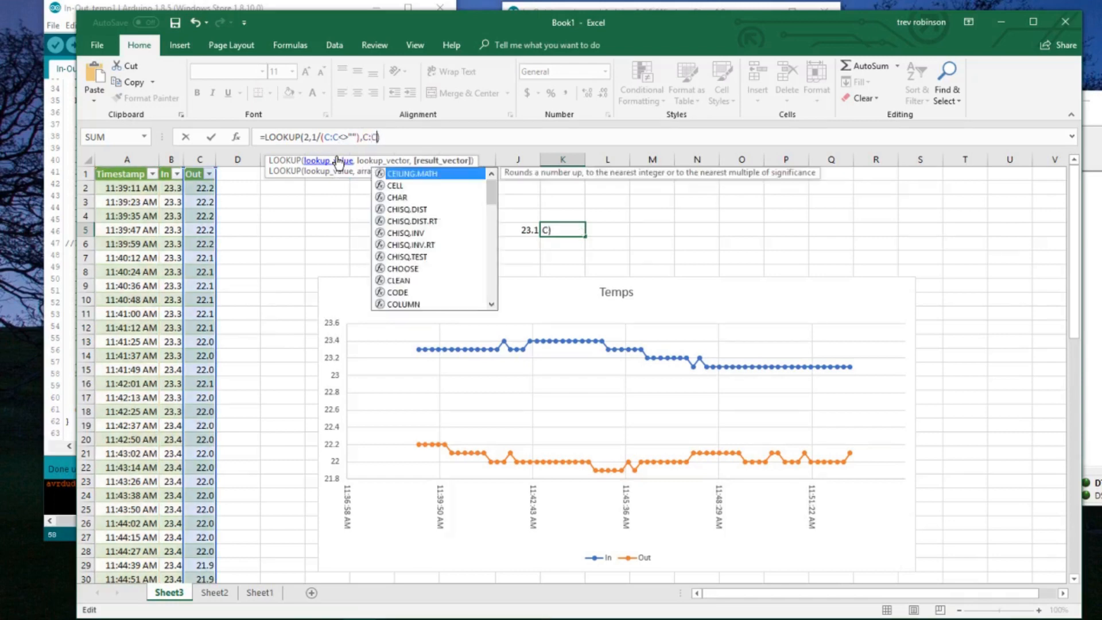
{"action": "key", "text": "Return"}
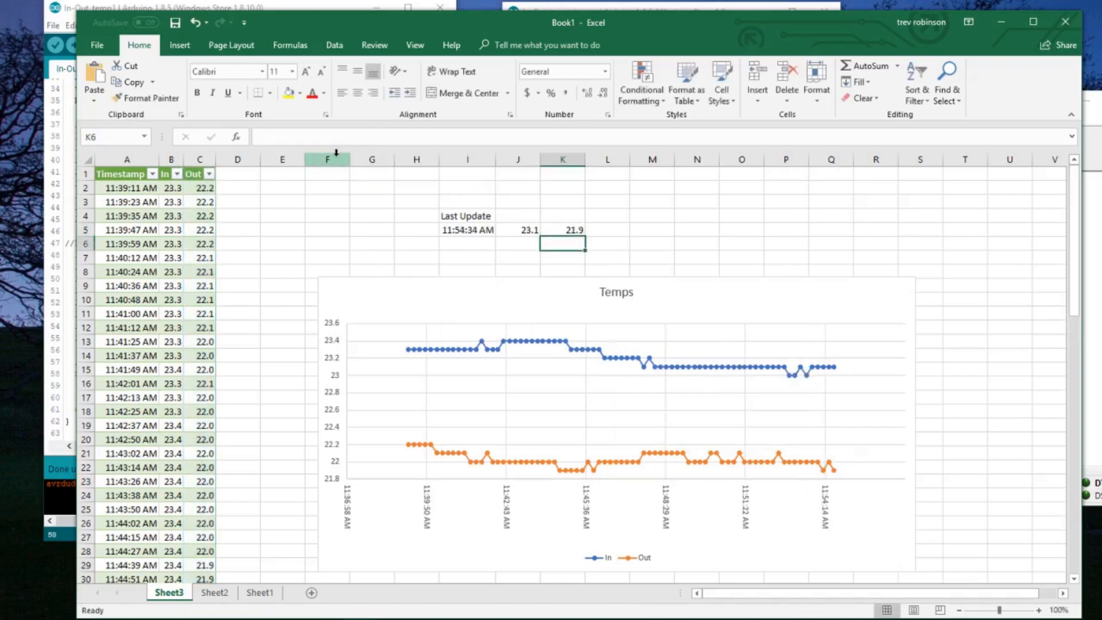
Enter the headings Indoor in cell J4 and Outdoor in cell K4 above the latest temperatures.
{"action": "left_click", "coordinate": [519, 216]}
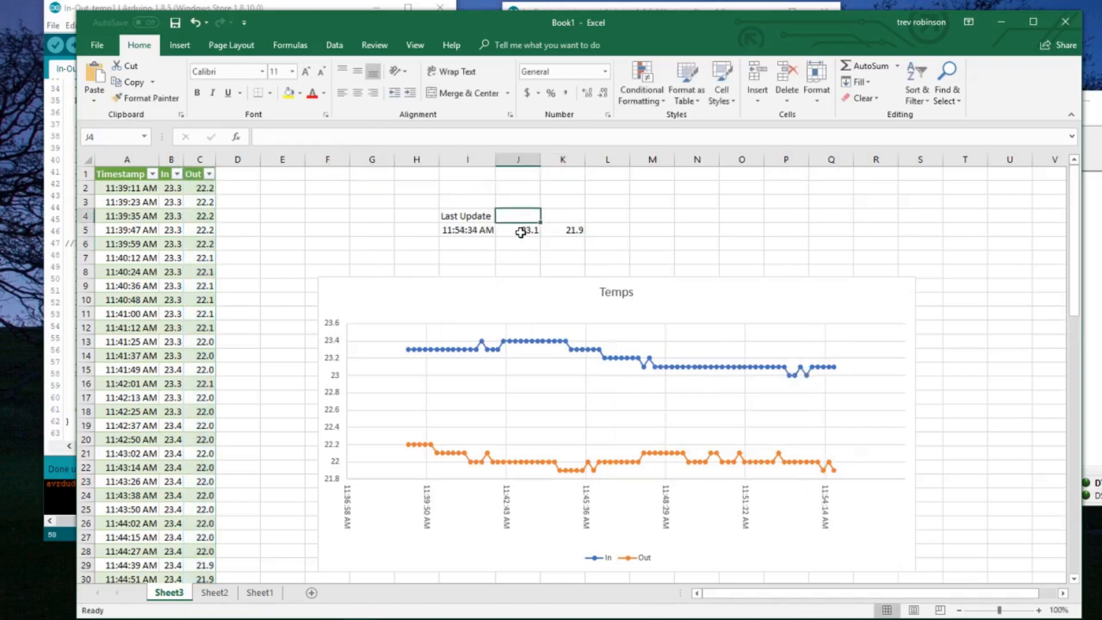
{"action": "type", "text": "In"}
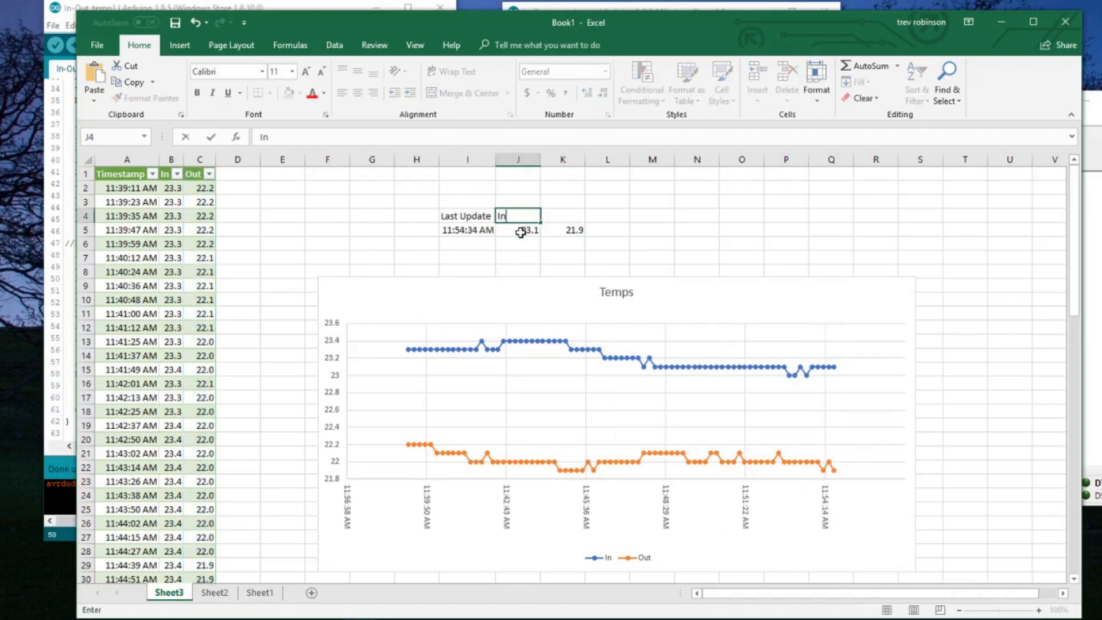
{"action": "type", "text": "door"}
{"action": "key", "text": "Return"}
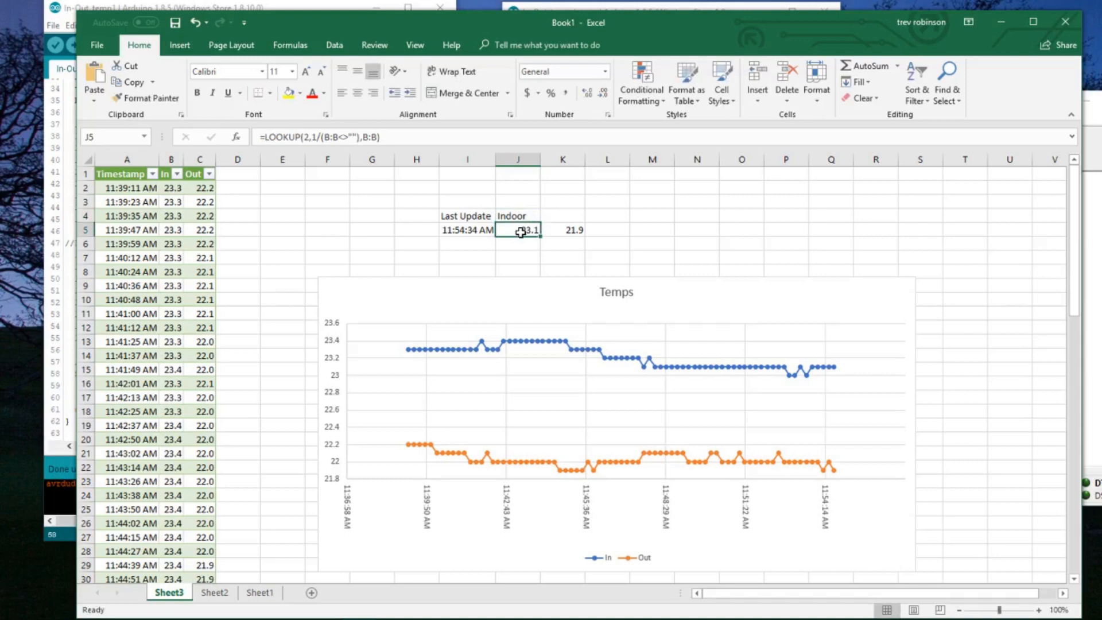
{"action": "left_click", "coordinate": [558, 211]}
{"action": "type", "text": "O"}
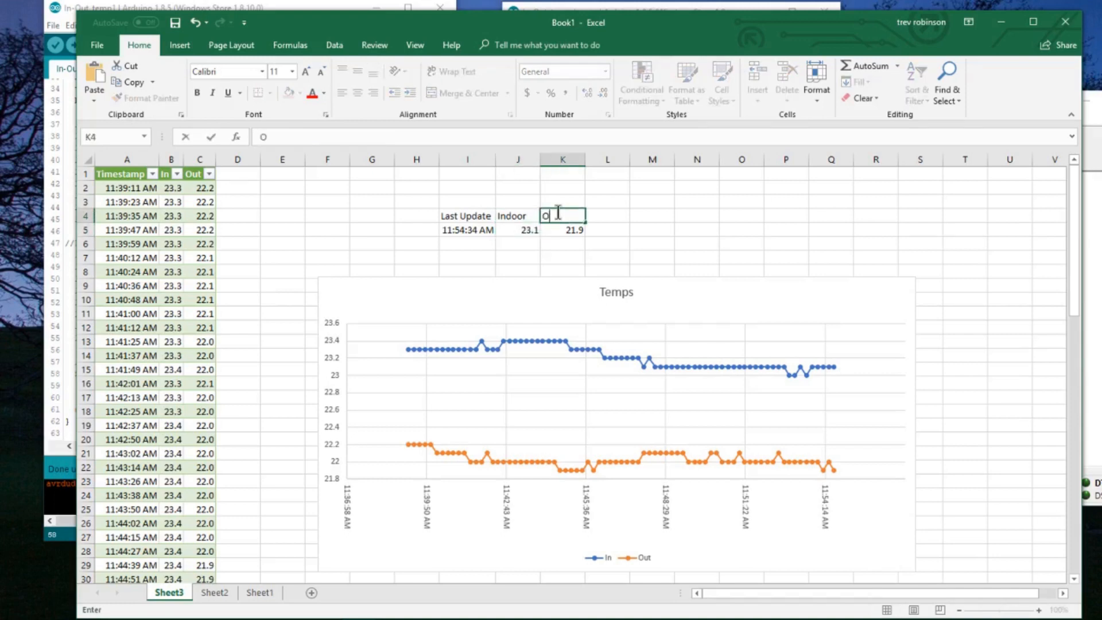
{"action": "type", "text": "urdoor"}
{"action": "left_click", "coordinate": [452, 217]}
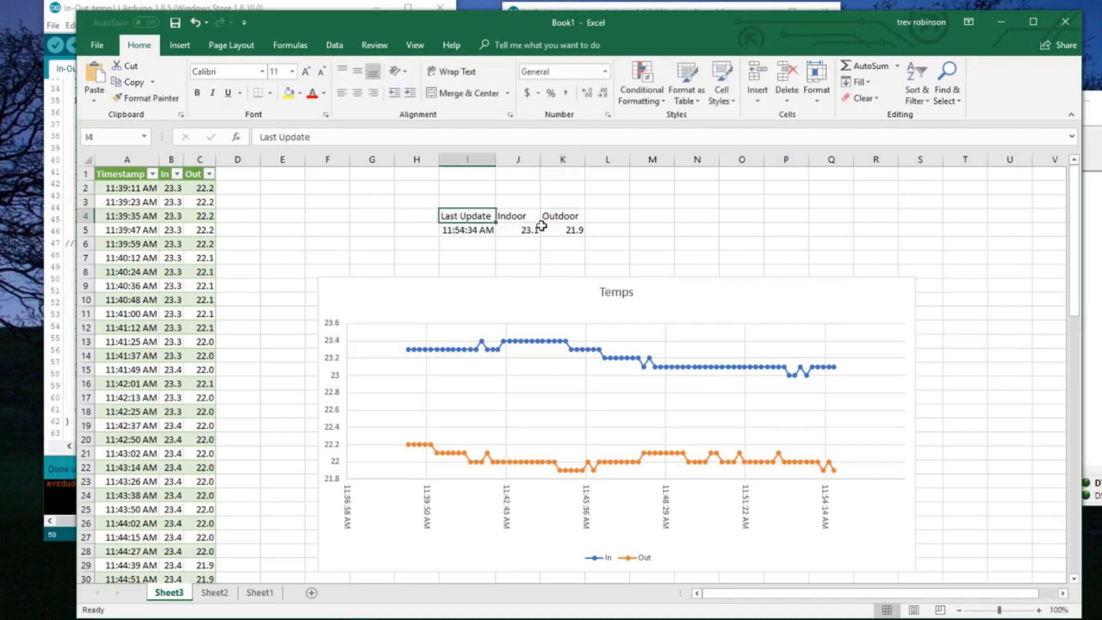
Apply outside borders around the latest-values block in cells I4:K5.
{"action": "left_click", "coordinate": [571, 229], "text": "shift"}
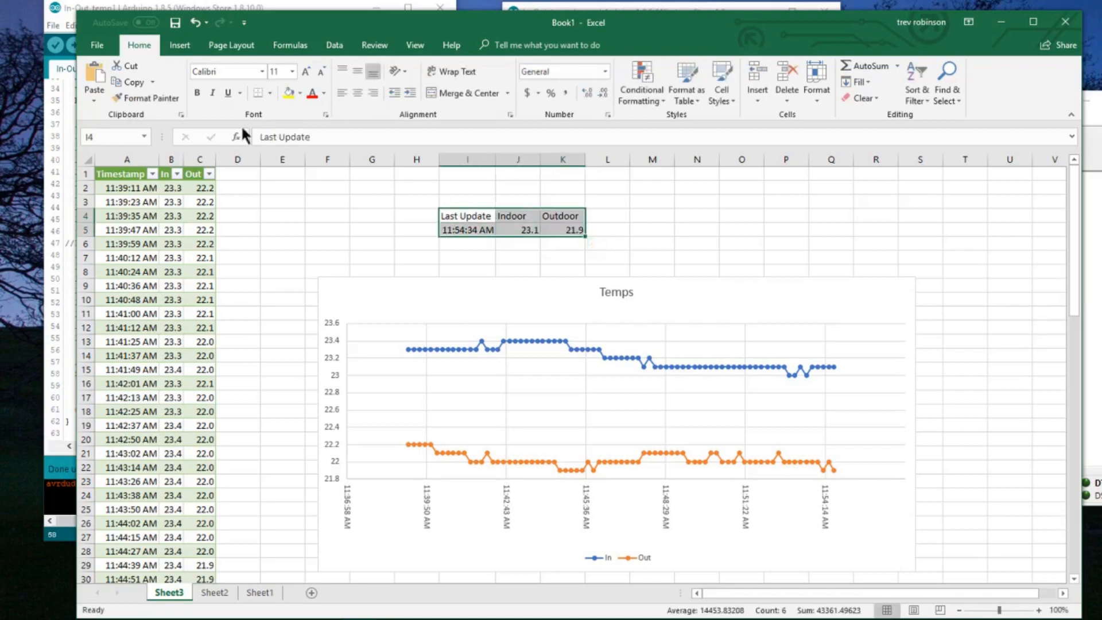
{"action": "left_click", "coordinate": [270, 92]}
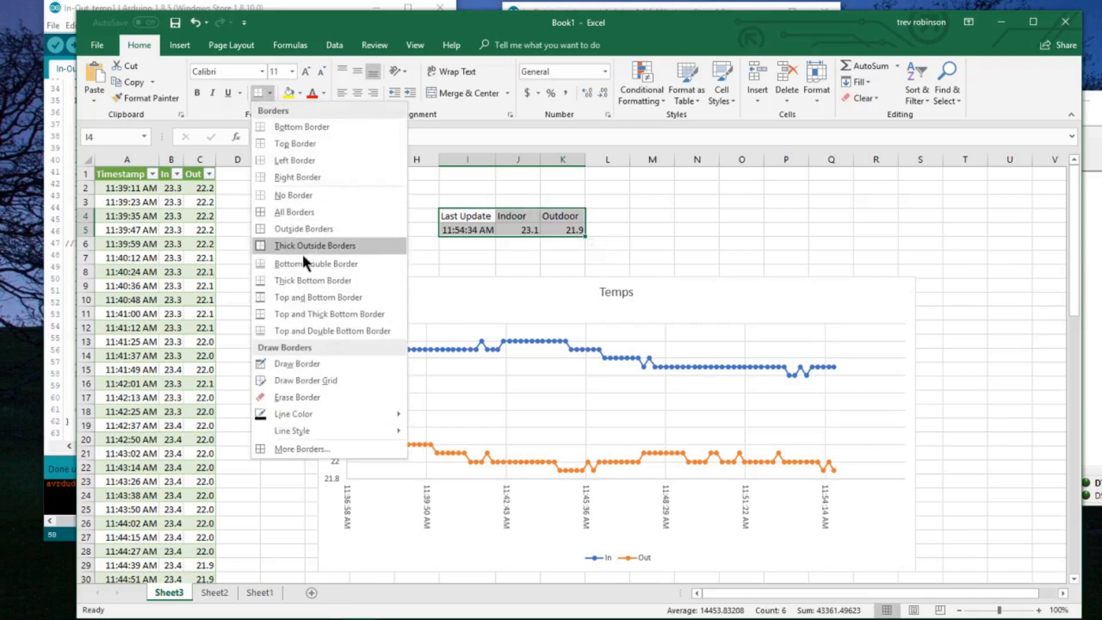
{"action": "left_click", "coordinate": [318, 229]}
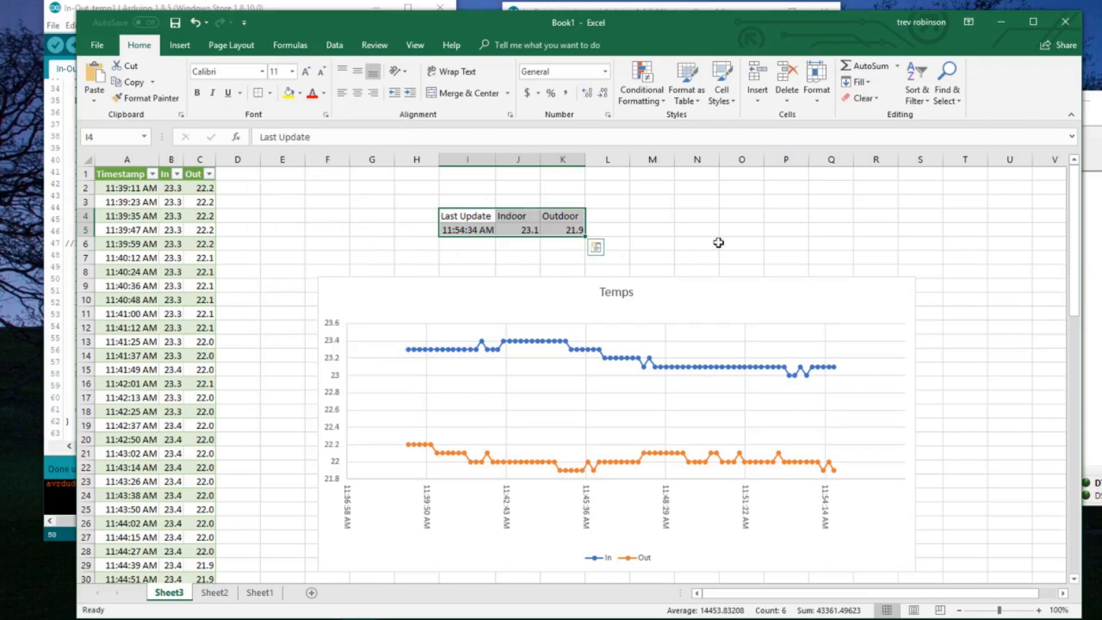
{"action": "left_click", "coordinate": [735, 231]}
Add outside borders around the Last Update cells I4:I5 and the Outdoor cells K4:K5 to separate the three columns.
{"action": "left_click", "coordinate": [490, 217]}
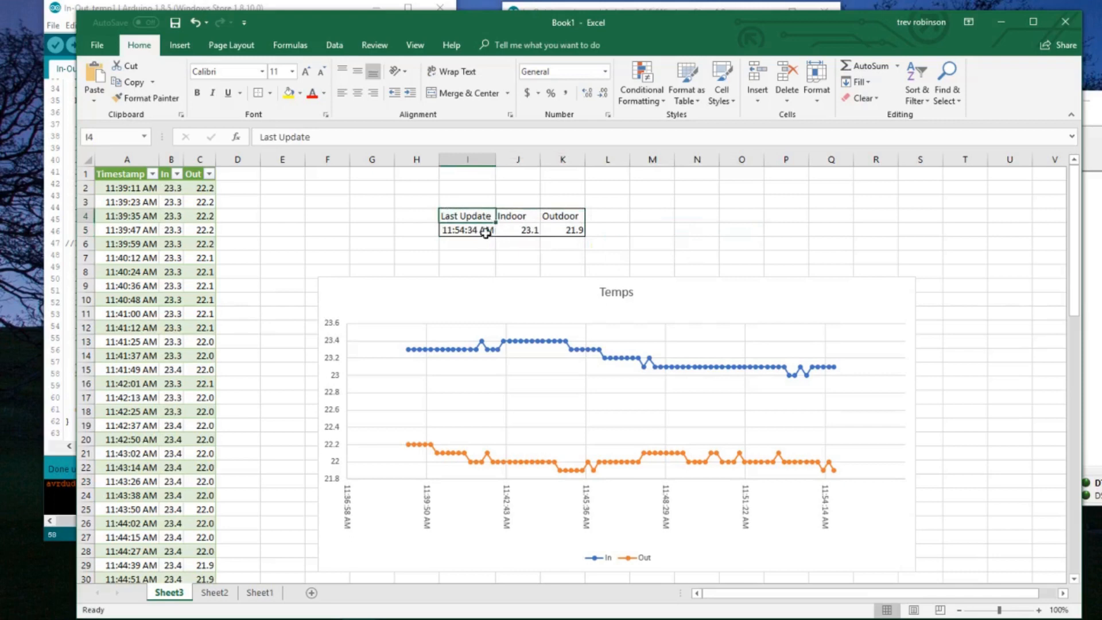
{"action": "left_click", "coordinate": [485, 231], "text": "shift"}
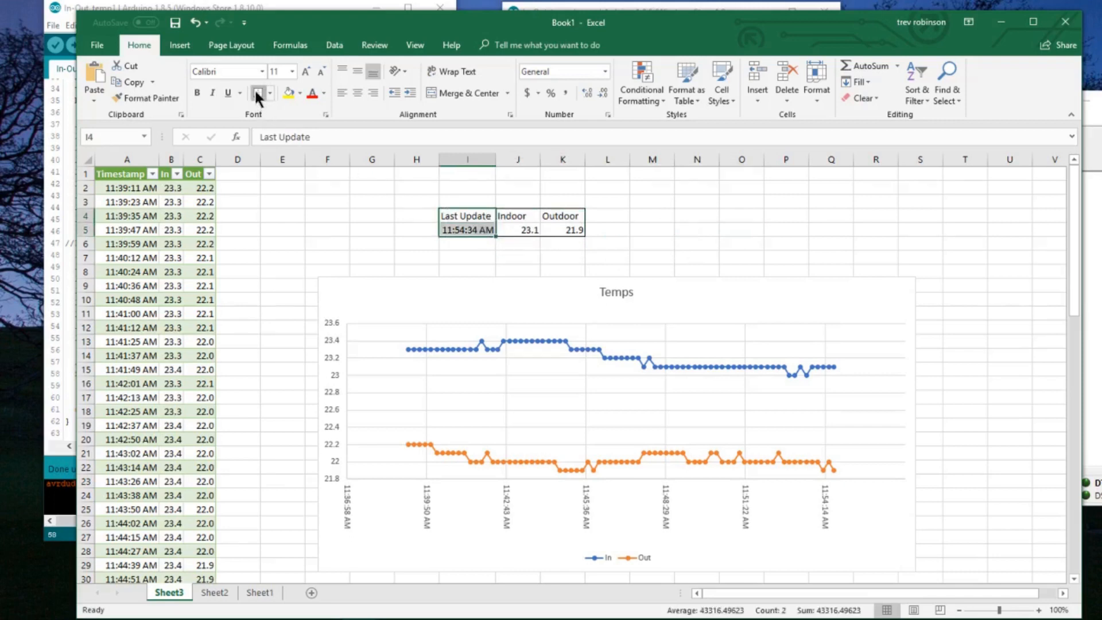
{"action": "left_click", "coordinate": [570, 218]}
{"action": "left_click", "coordinate": [574, 230], "text": "shift"}
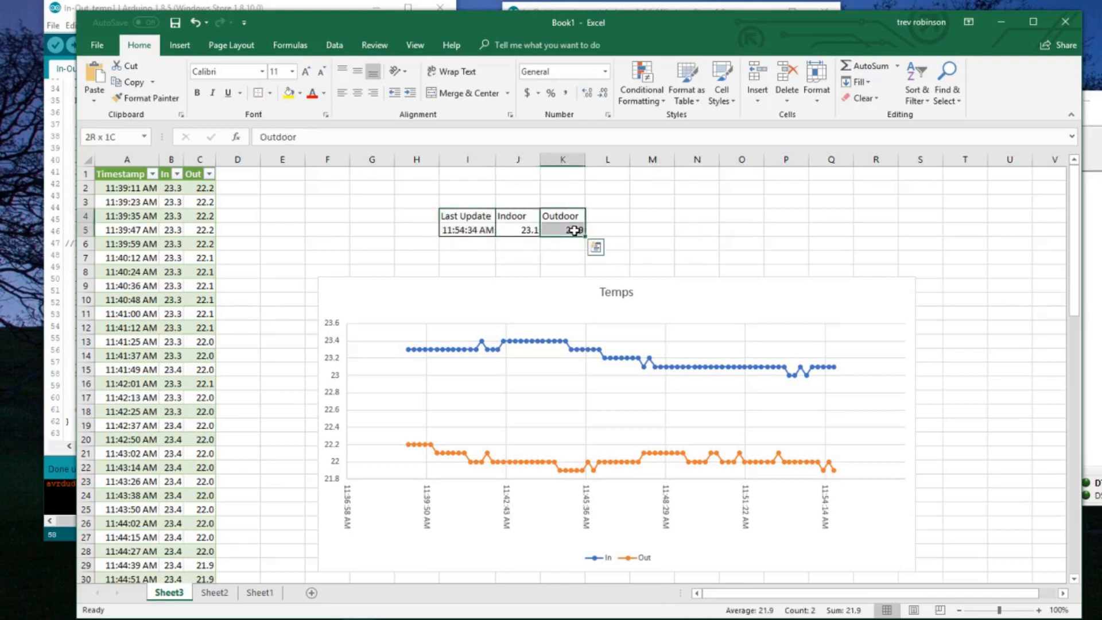
{"action": "left_click", "coordinate": [259, 95]}
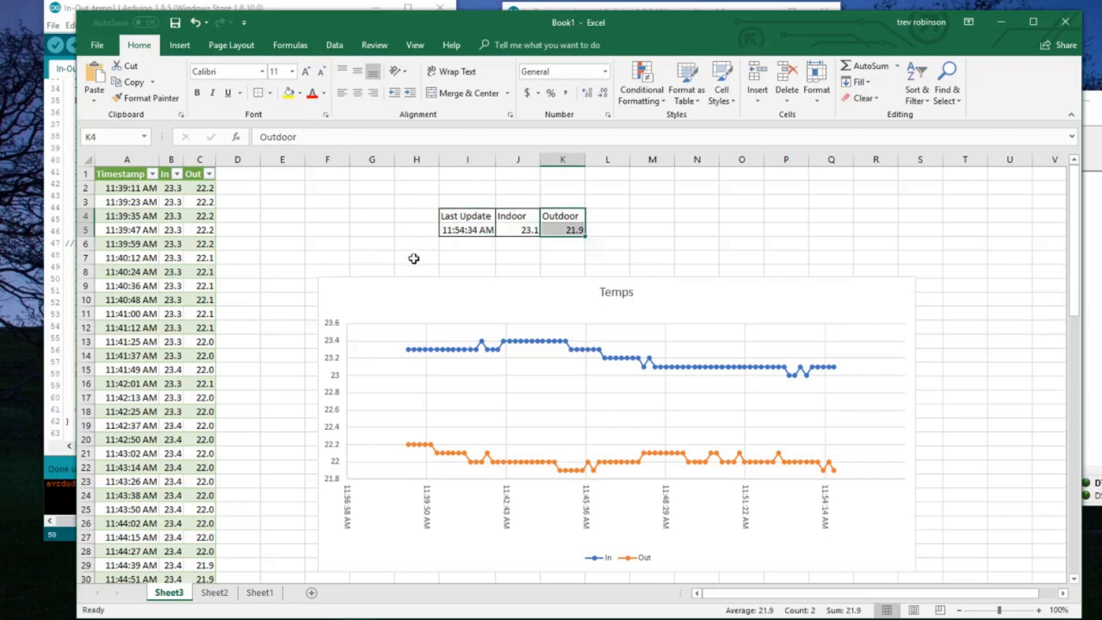
{"action": "left_click", "coordinate": [412, 258]}
Center the headings and values in cells I4:K5 horizontally.
{"action": "left_click", "coordinate": [464, 216]}
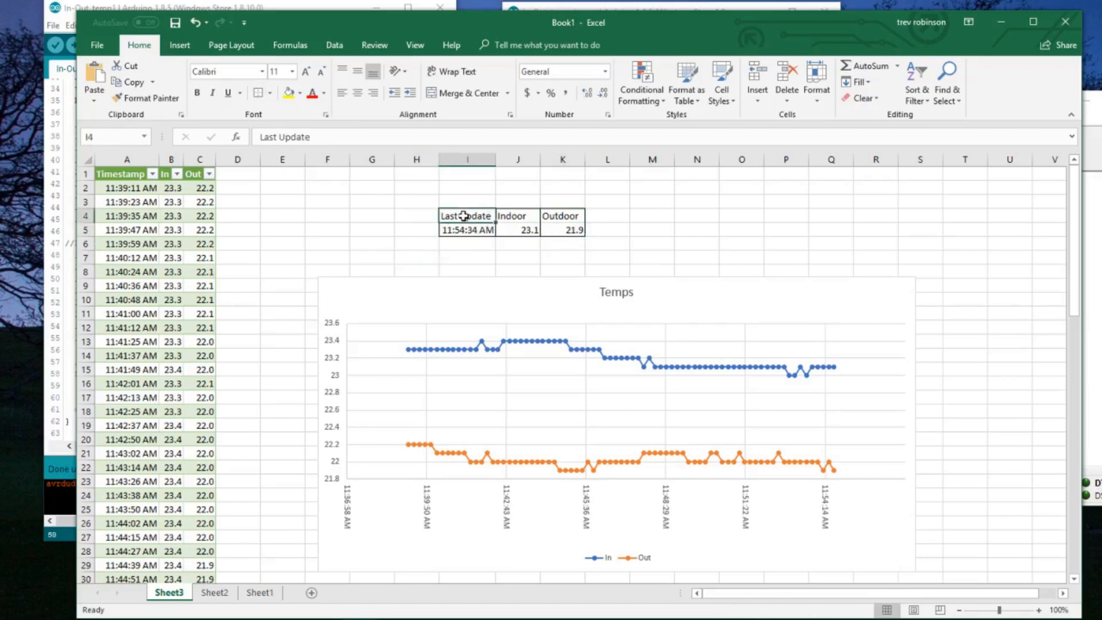
{"action": "left_click", "coordinate": [571, 231], "text": "shift"}
{"action": "left_click", "coordinate": [358, 92]}
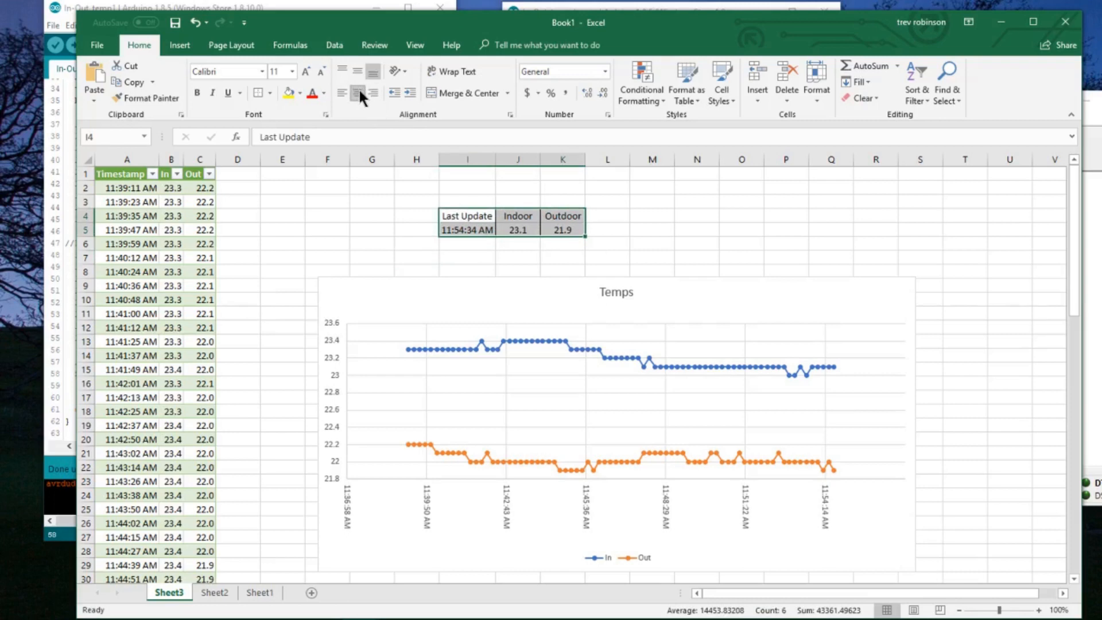
Fill the Last Update cells I4:I5 with medium green and the Indoor cells J4:J5 with orange.
{"action": "left_click", "coordinate": [472, 216]}
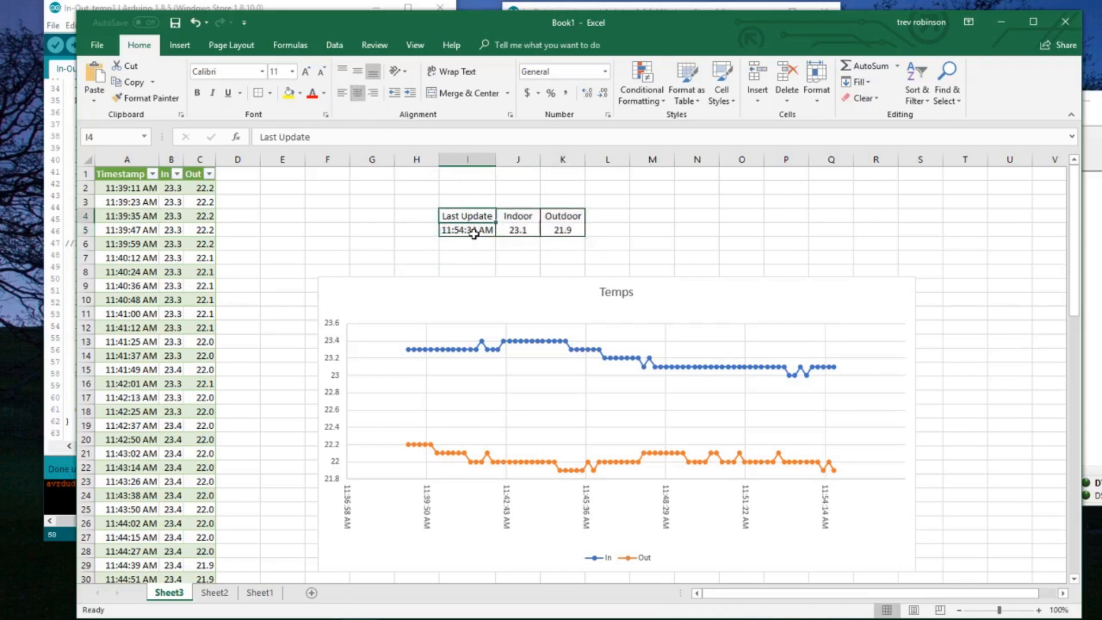
{"action": "left_click", "coordinate": [474, 232], "text": "shift"}
{"action": "left_click", "coordinate": [300, 93]}
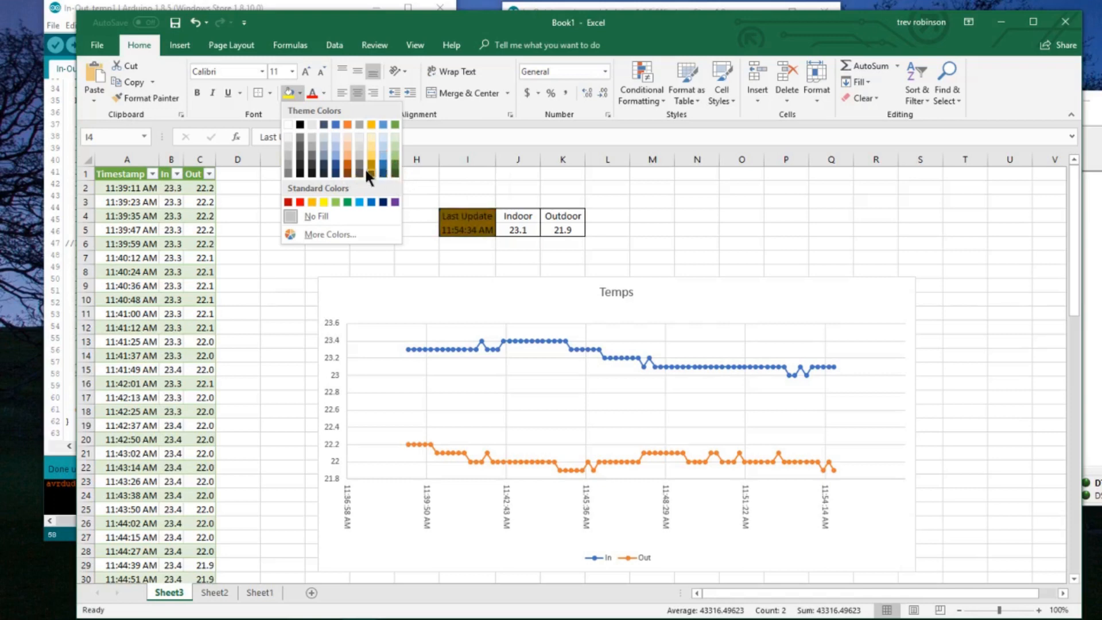
{"action": "left_click", "coordinate": [396, 161]}
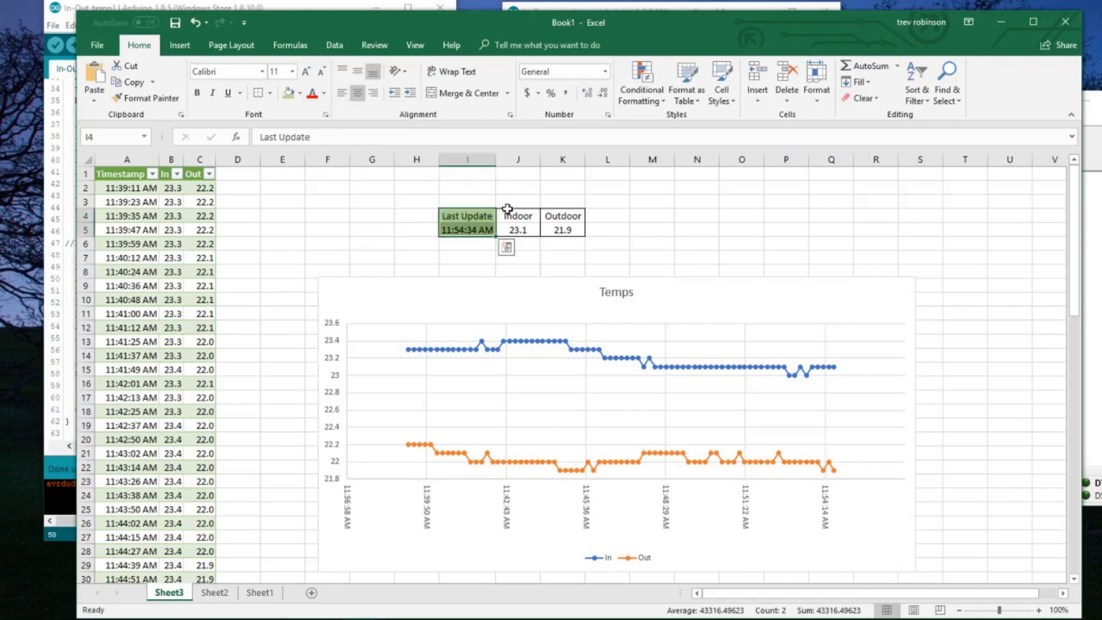
{"action": "left_click_drag", "start_coordinate": [517, 217], "coordinate": [526, 232]}
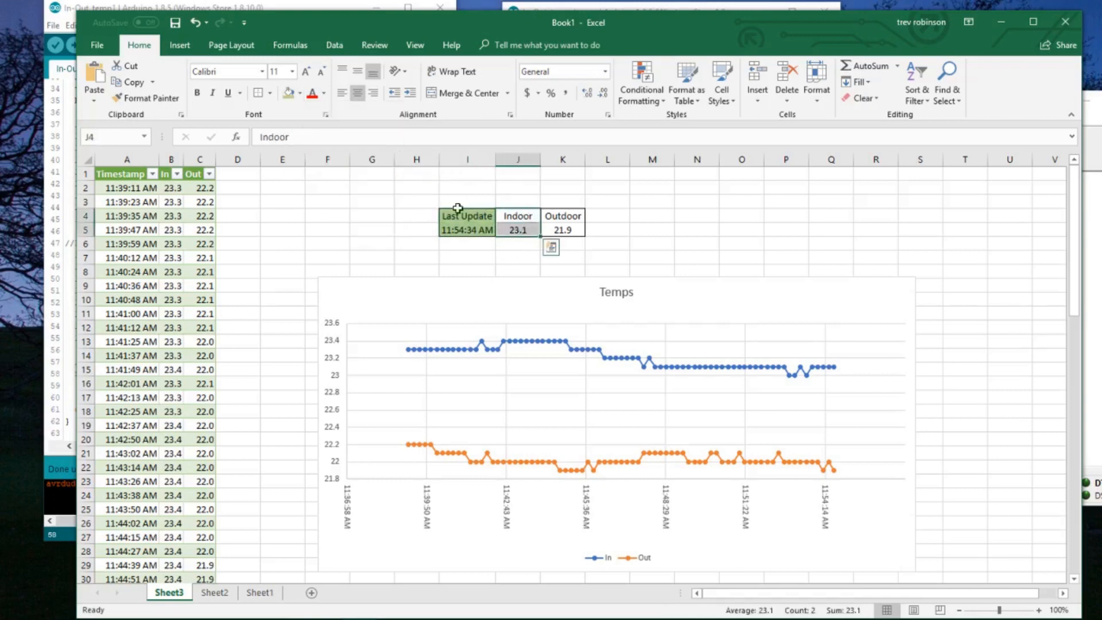
{"action": "left_click", "coordinate": [298, 93]}
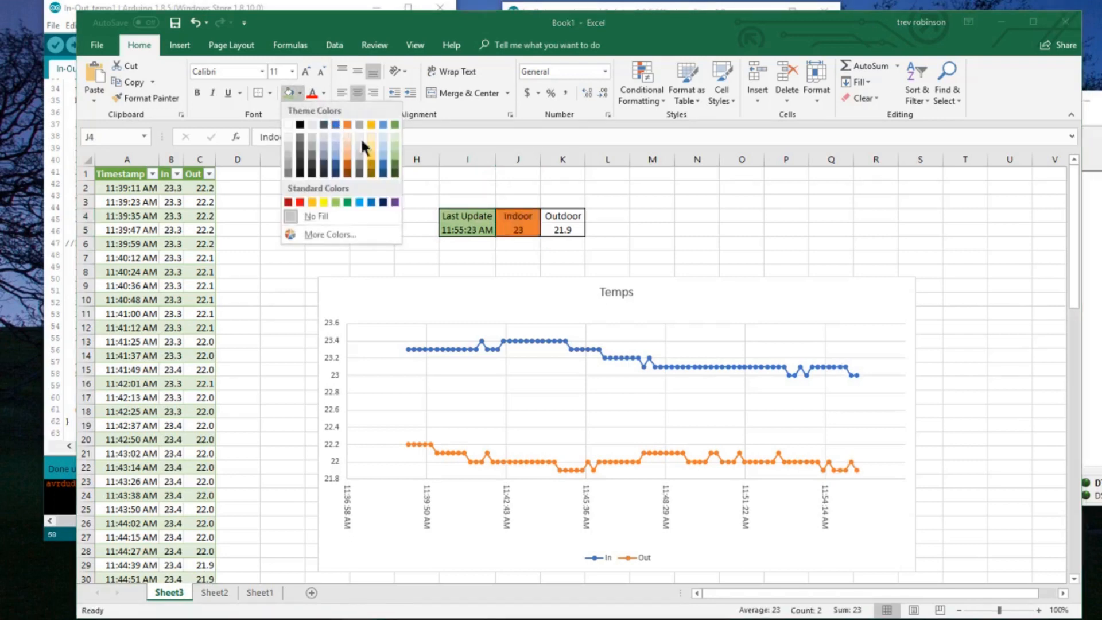
{"action": "left_click", "coordinate": [349, 124]}
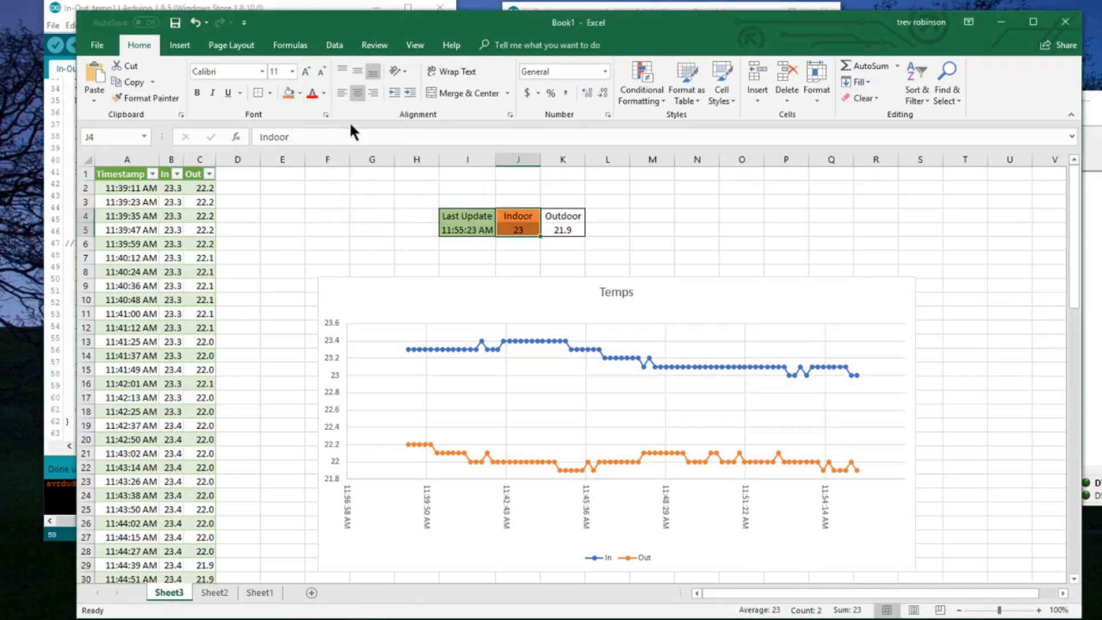
Fill the Outdoor cells K4:K5 with light gold.
{"action": "left_click", "coordinate": [565, 217]}
{"action": "left_click_drag", "start_coordinate": [568, 227], "coordinate": [568, 236]}
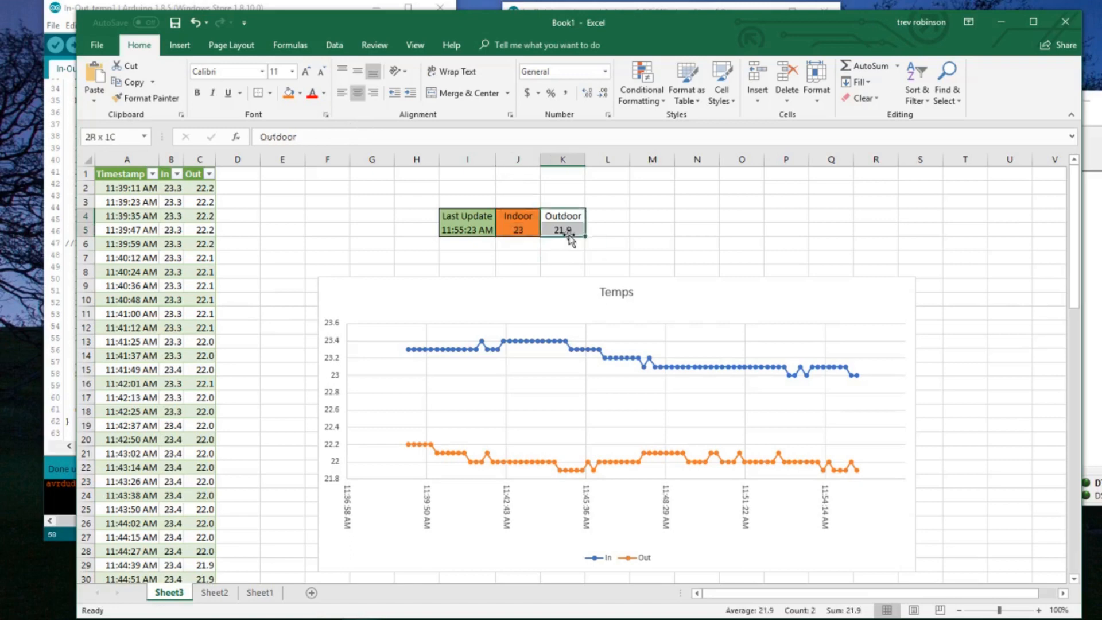
{"action": "left_click", "coordinate": [298, 92]}
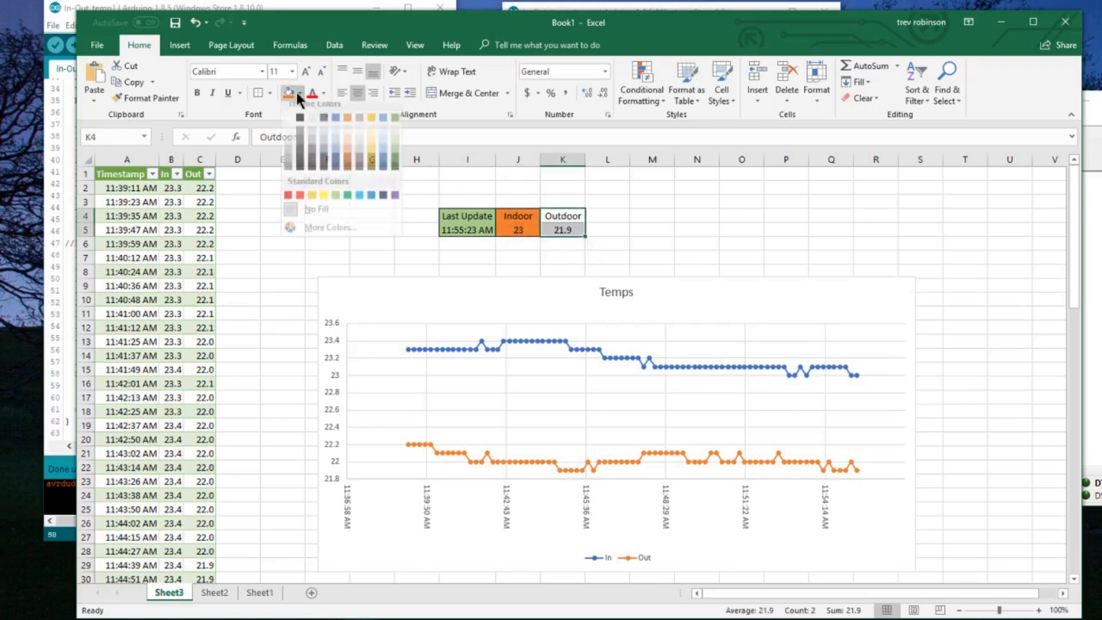
{"action": "left_click", "coordinate": [370, 148]}
{"action": "left_click", "coordinate": [681, 217]}
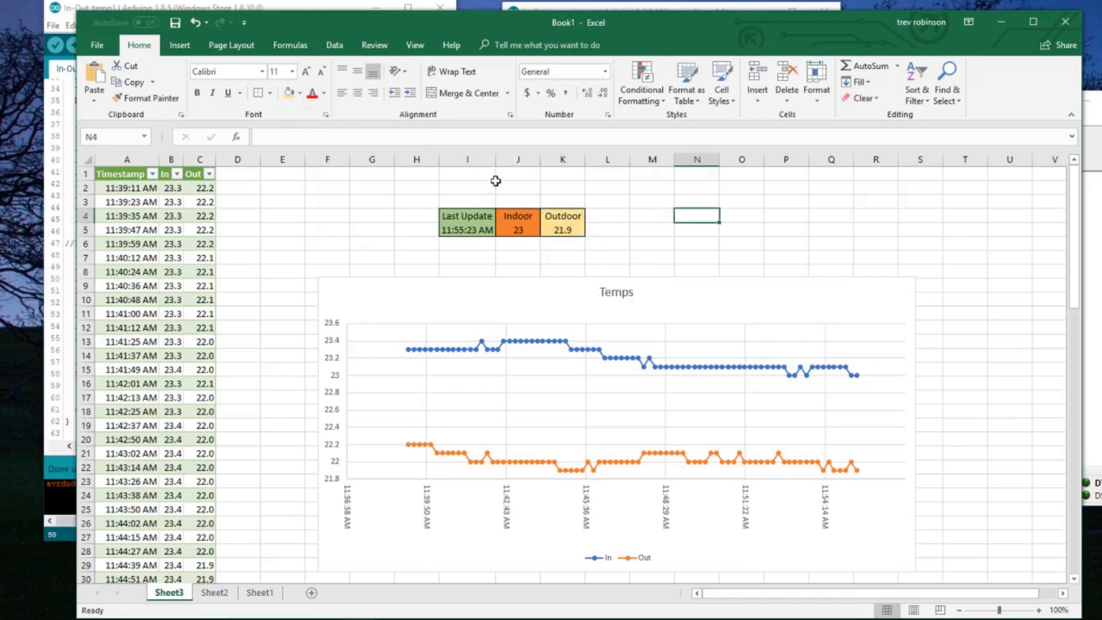
Widen columns I, J and K and move the Temps chart up and left so it sits centered beneath the latest-values block.
{"action": "left_click_drag", "start_coordinate": [496, 159], "coordinate": [716, 159]}
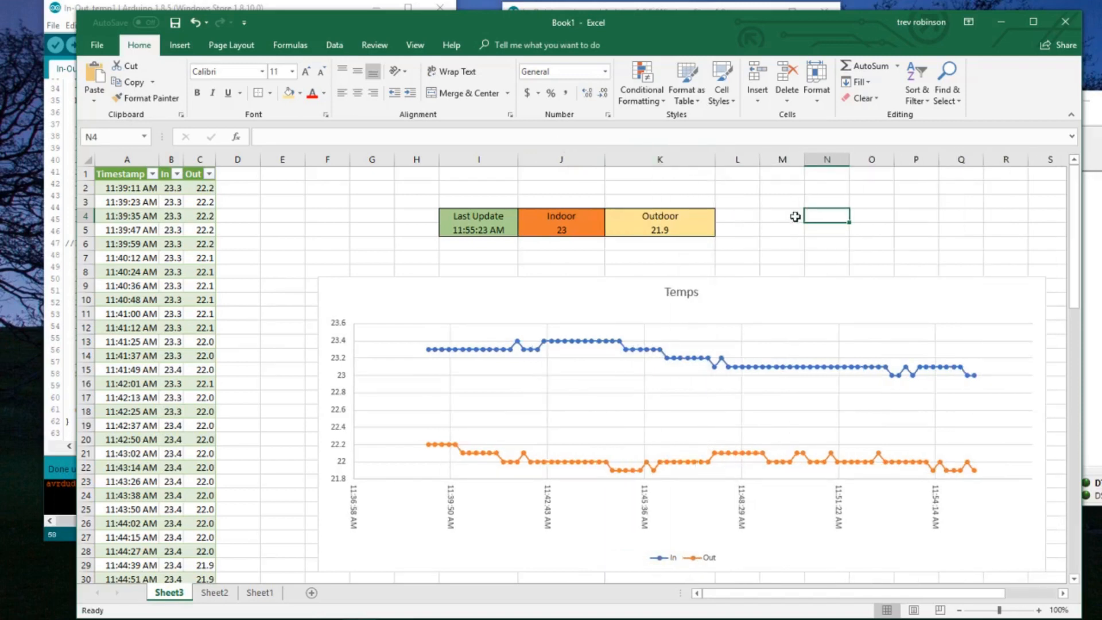
{"action": "left_click", "coordinate": [908, 391]}
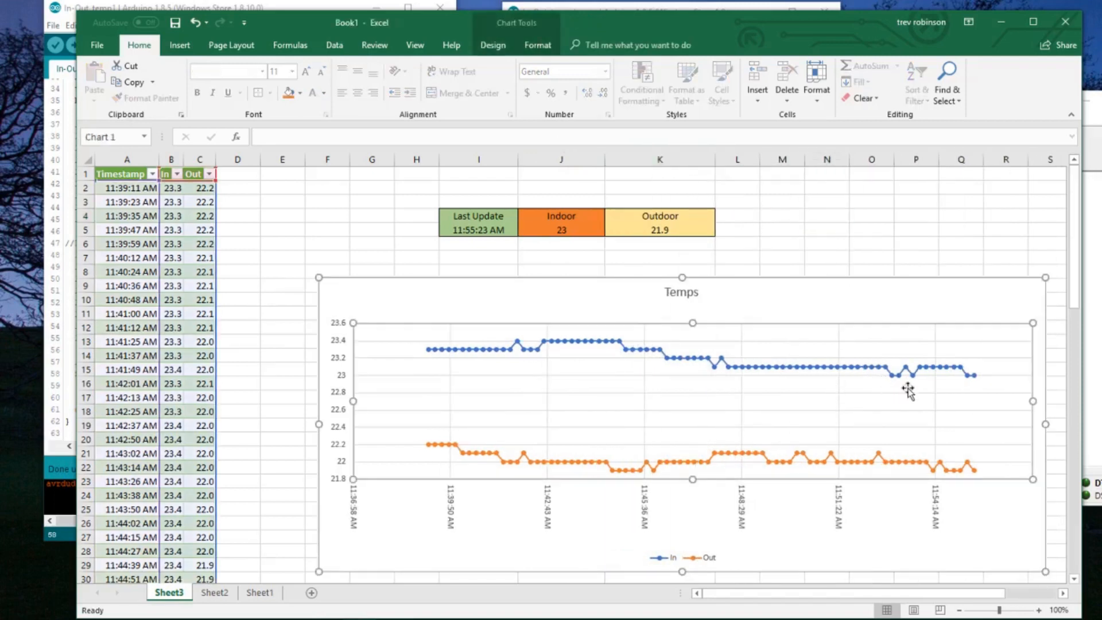
{"action": "left_click_drag", "start_coordinate": [718, 287], "coordinate": [656, 271]}
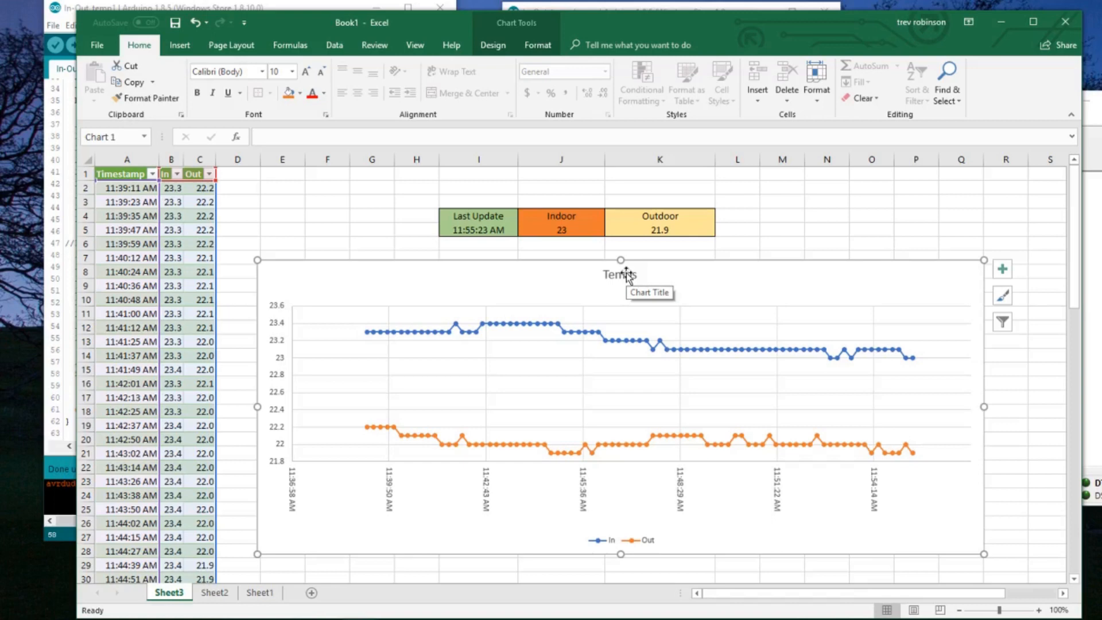
Set the minimum bound of the Temps chart's vertical axis to 15.
{"action": "left_click_drag", "start_coordinate": [1077, 273], "coordinate": [1091, 294]}
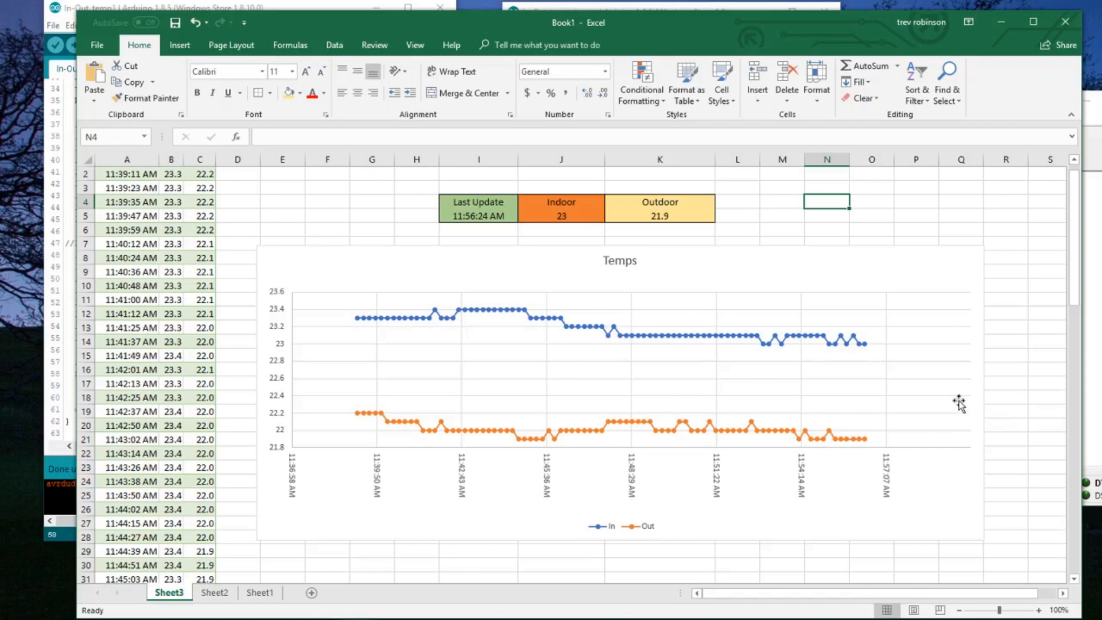
{"action": "left_click", "coordinate": [1071, 283]}
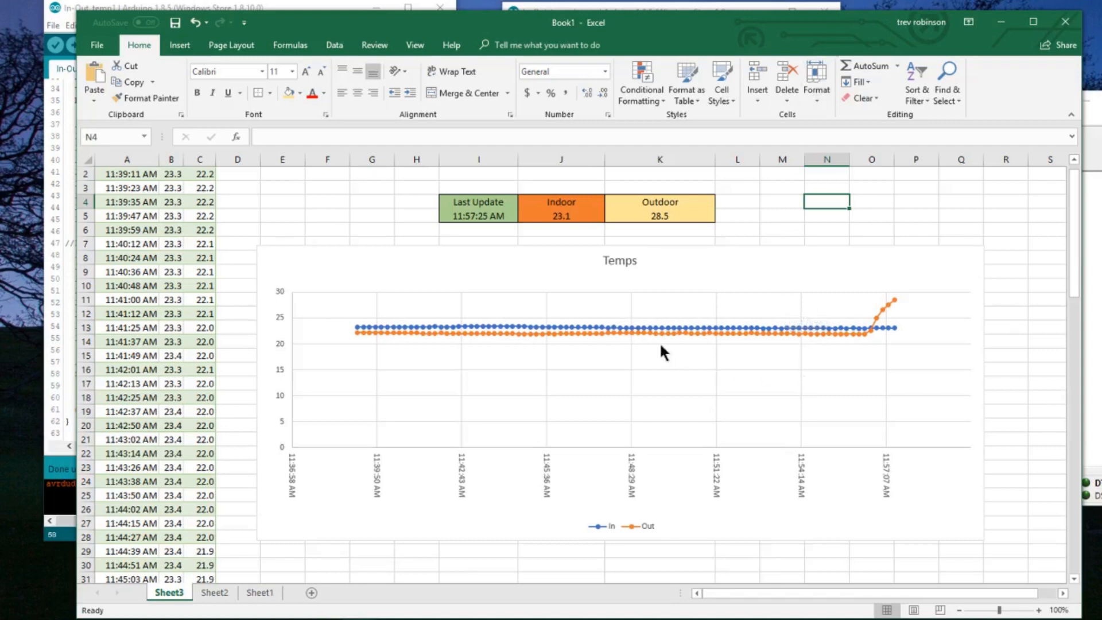
{"action": "left_click", "coordinate": [282, 374]}
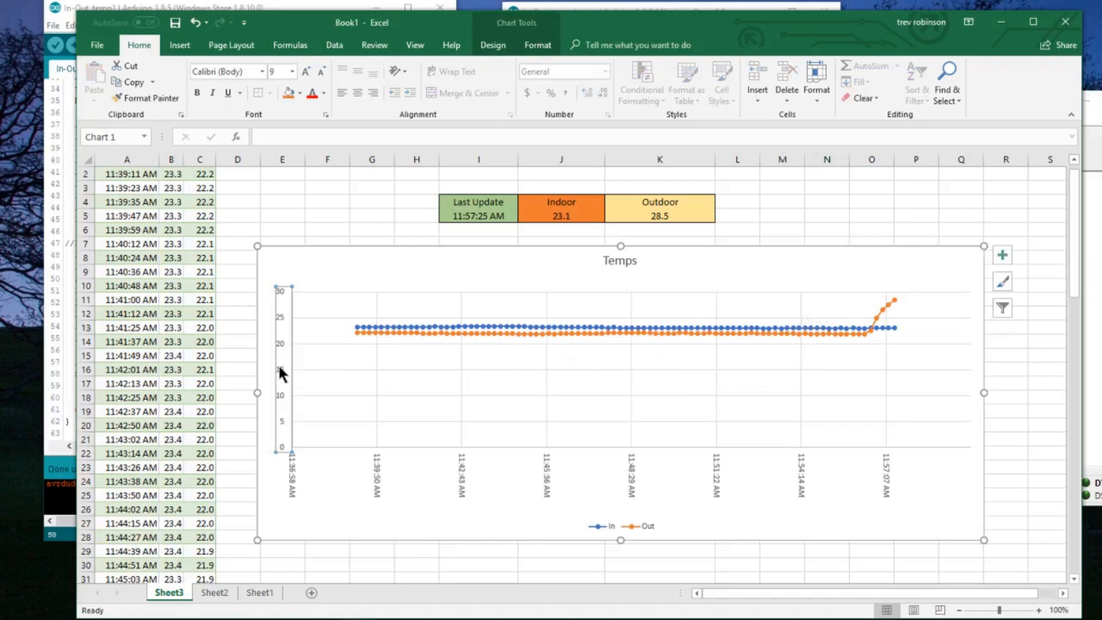
{"action": "double_click", "coordinate": [279, 367]}
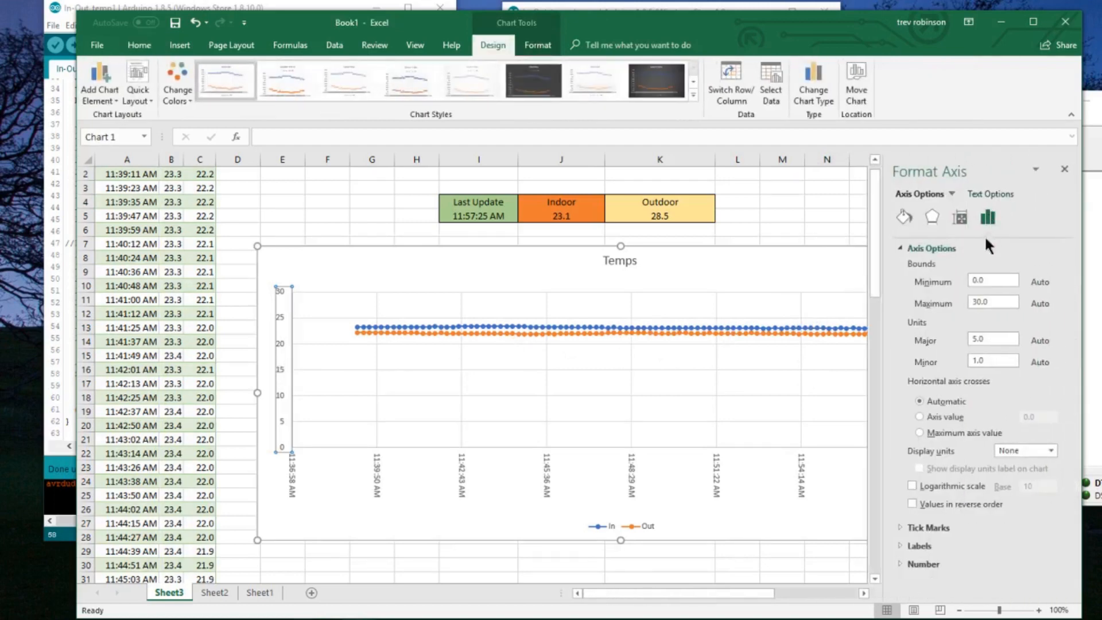
{"action": "left_click", "coordinate": [996, 281]}
{"action": "type", "text": "15"}
{"action": "key", "text": "Return"}
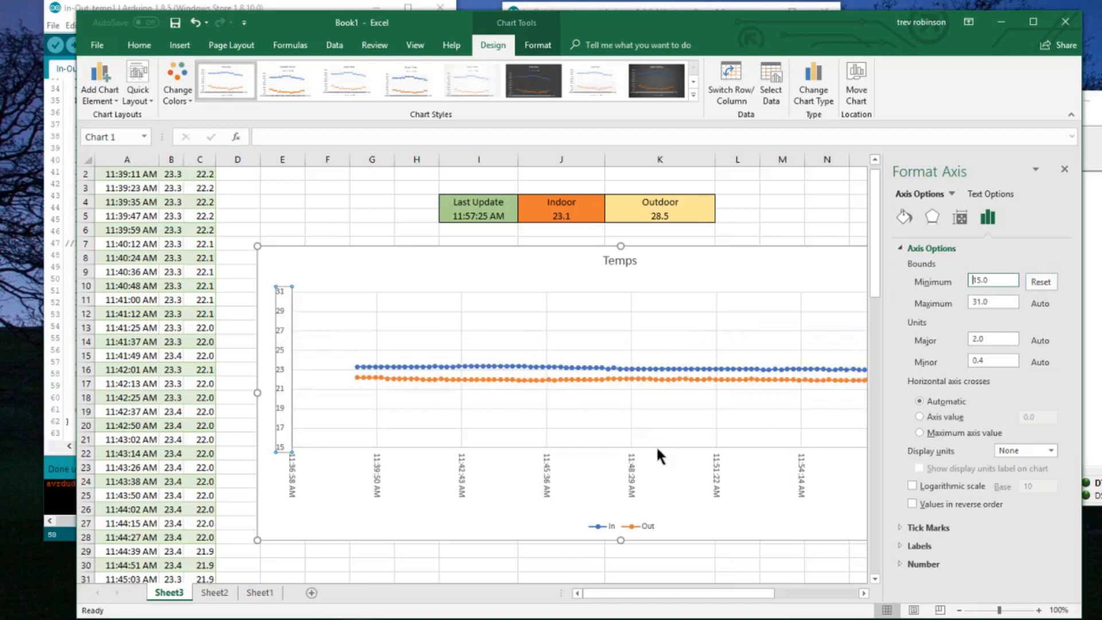
{"action": "left_click", "coordinate": [1064, 173]}
Narrow the Temps chart by pulling its right edge in to column N.
{"action": "left_click", "coordinate": [958, 383]}
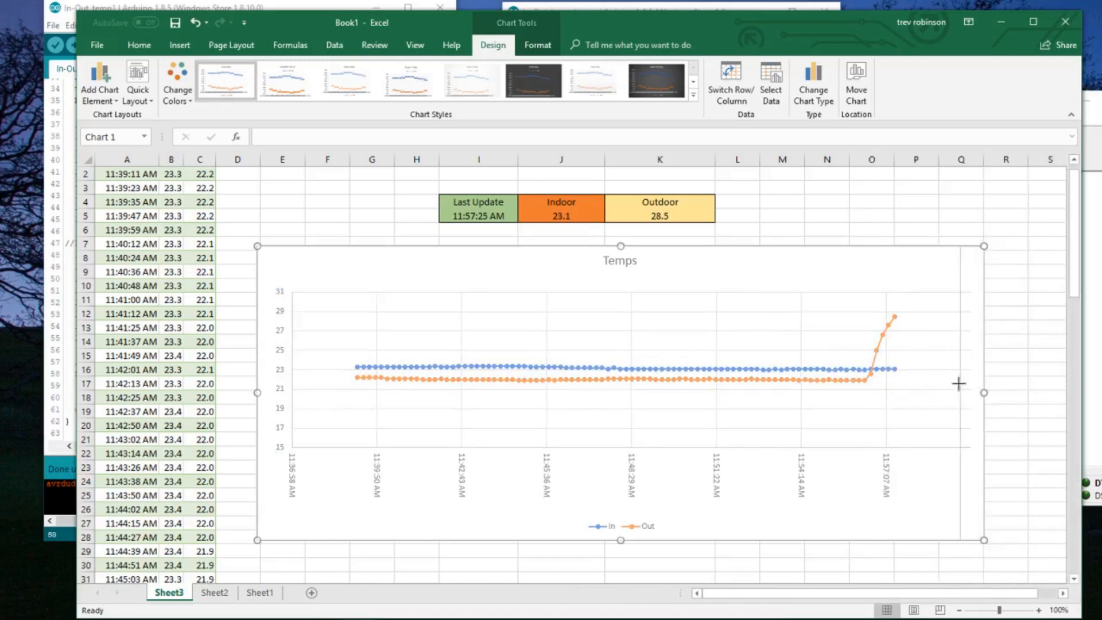
{"action": "left_click_drag", "start_coordinate": [958, 383], "coordinate": [821, 390]}
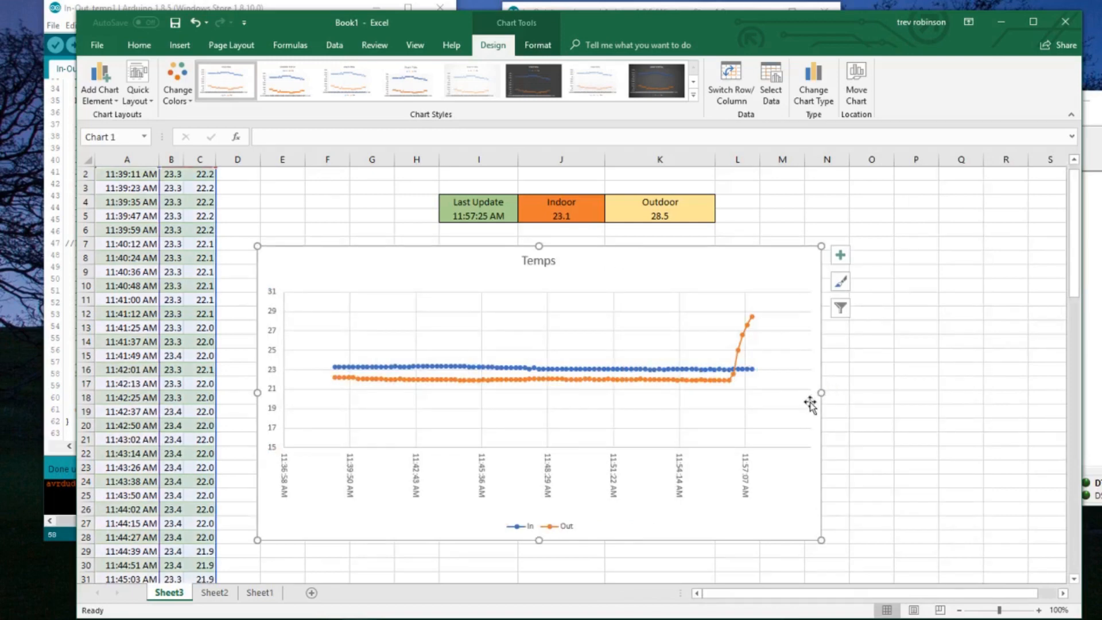